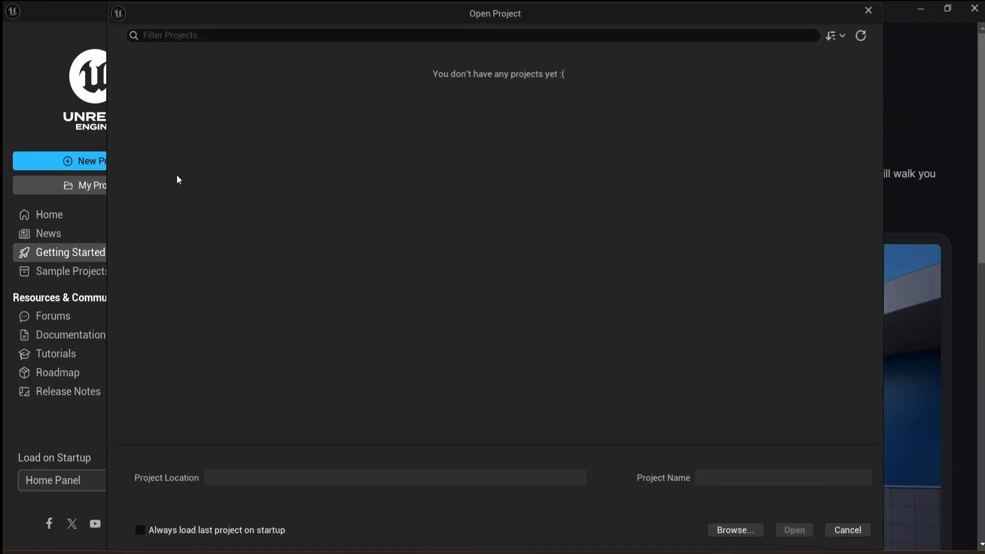
Step: Close the project list and look through the Sample Projects, Getting Started and Home pages
{"action": "left_click", "coordinate": [848, 530]}
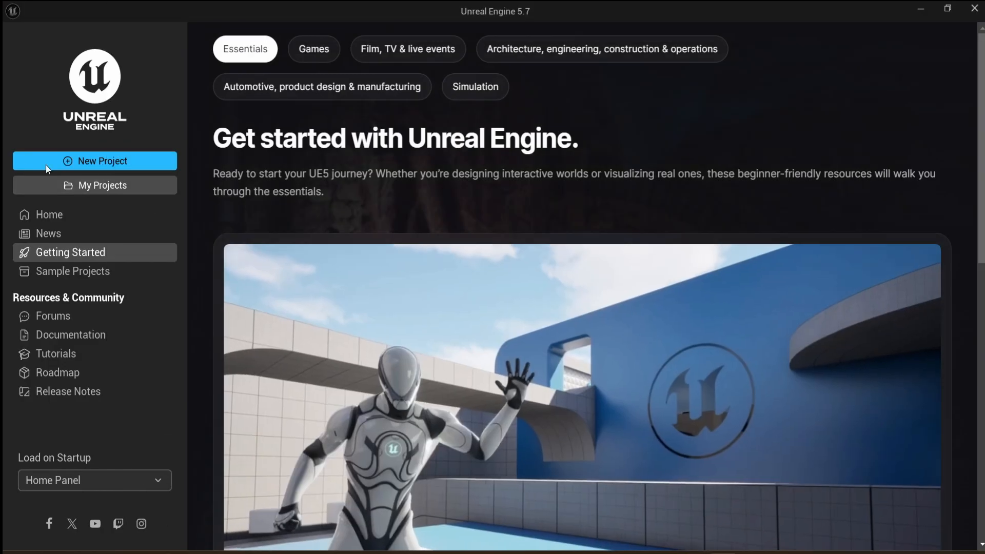
{"action": "left_click", "coordinate": [141, 271]}
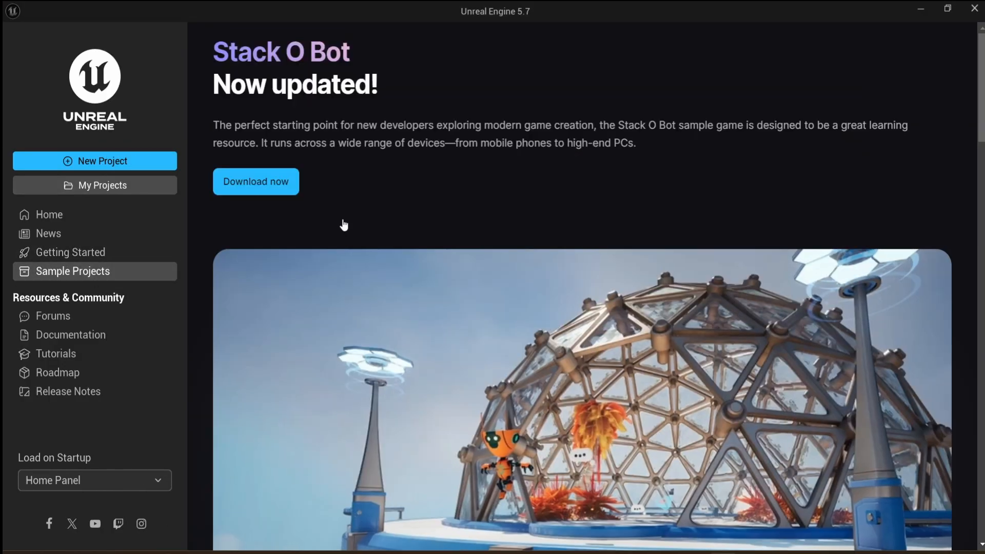
{"action": "scroll", "coordinate": [426, 241], "scroll_direction": "down", "scroll_amount": 5}
{"action": "scroll", "coordinate": [425, 240], "scroll_direction": "down", "scroll_amount": 8}
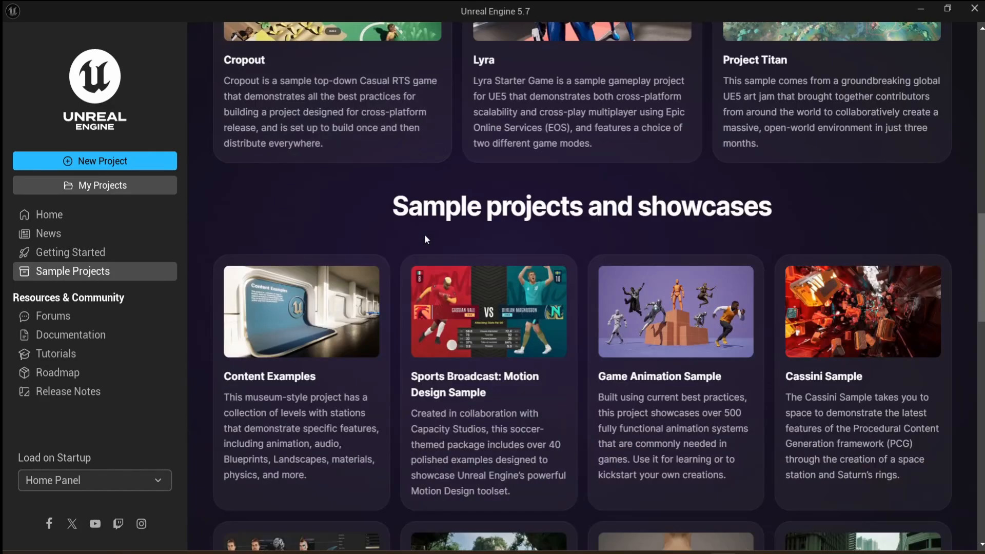
{"action": "scroll", "coordinate": [425, 240], "scroll_direction": "up", "scroll_amount": 5}
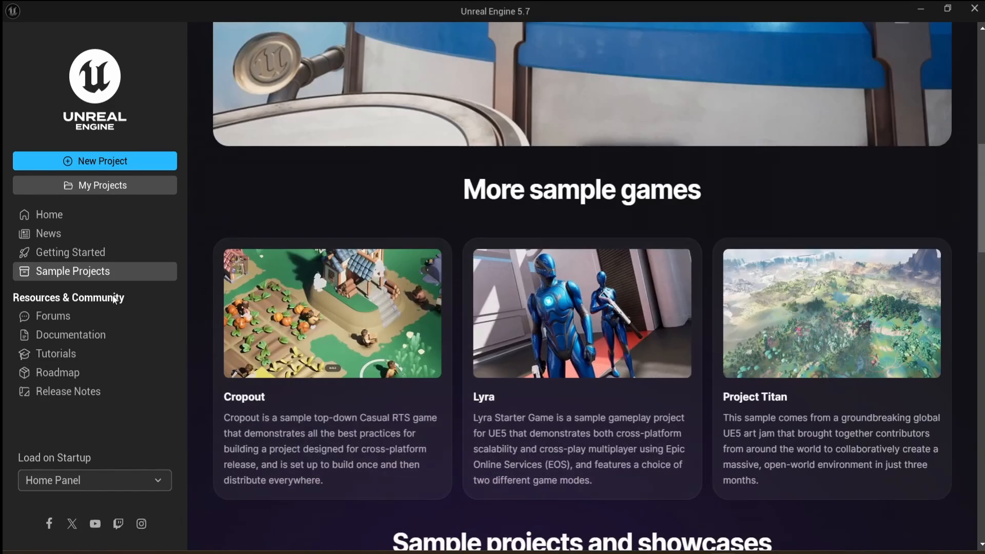
{"action": "left_click", "coordinate": [82, 255]}
{"action": "left_click", "coordinate": [65, 215]}
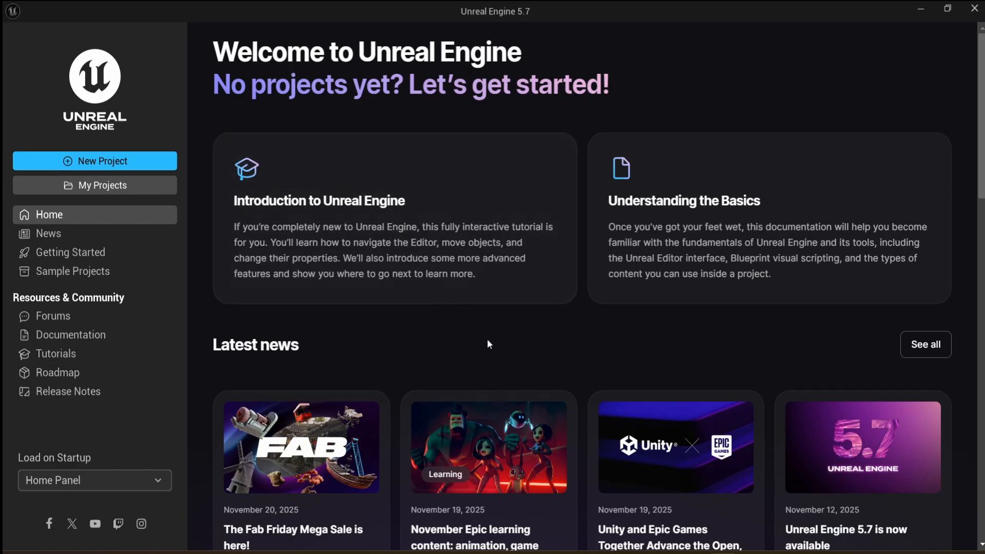
{"action": "scroll", "coordinate": [487, 343], "scroll_direction": "down", "scroll_amount": 4}
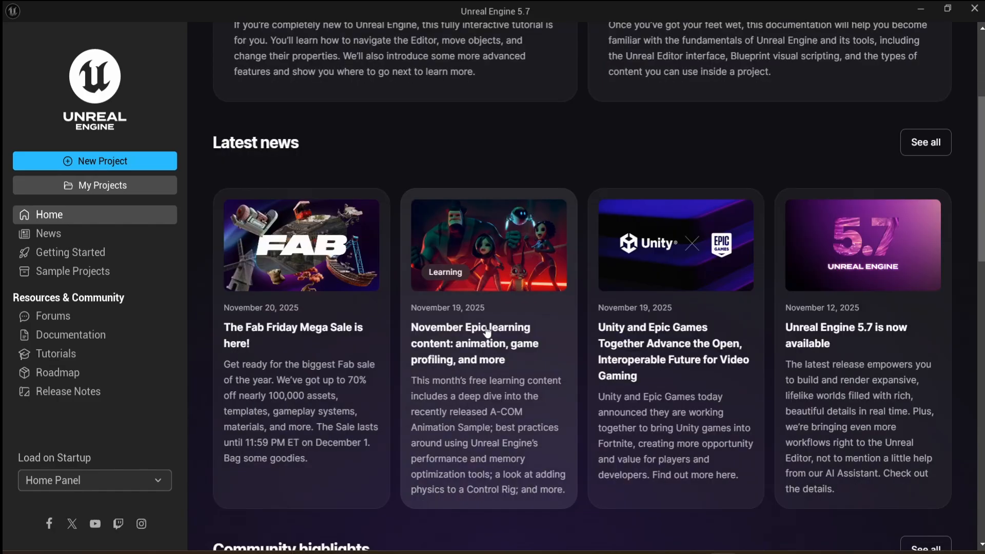
Step: Create a Blueprint project from the Third Person games template with the Scalable quality preset, named Articulation
{"action": "left_click", "coordinate": [141, 160]}
{"action": "left_click", "coordinate": [571, 87]}
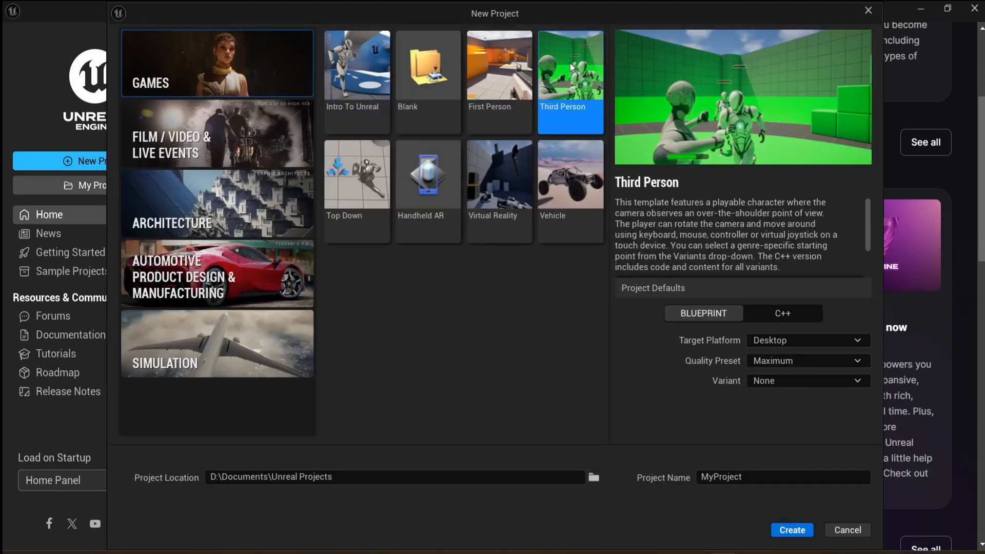
{"action": "left_click", "coordinate": [809, 363]}
{"action": "left_click", "coordinate": [803, 396]}
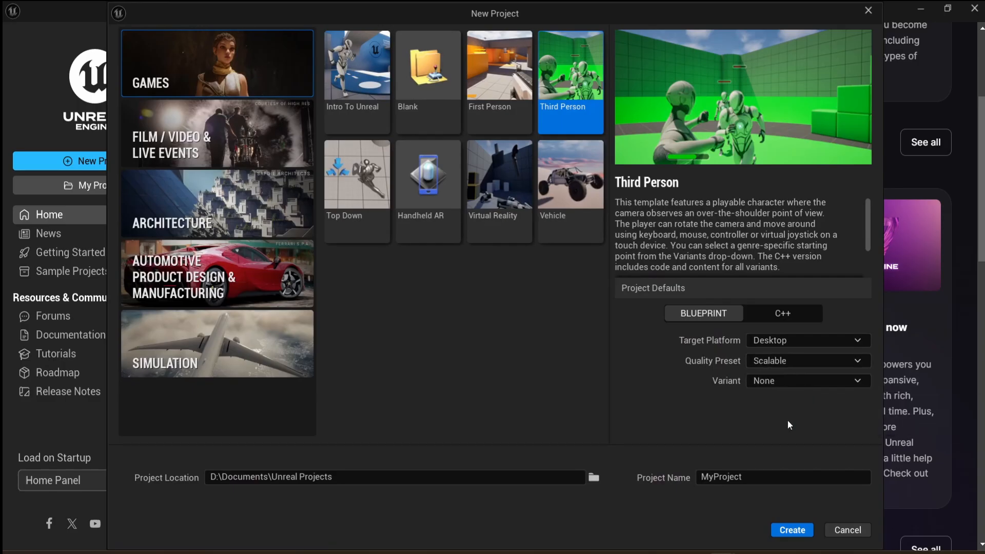
{"action": "left_click", "coordinate": [755, 481]}
{"action": "type", "text": "Articulat"}
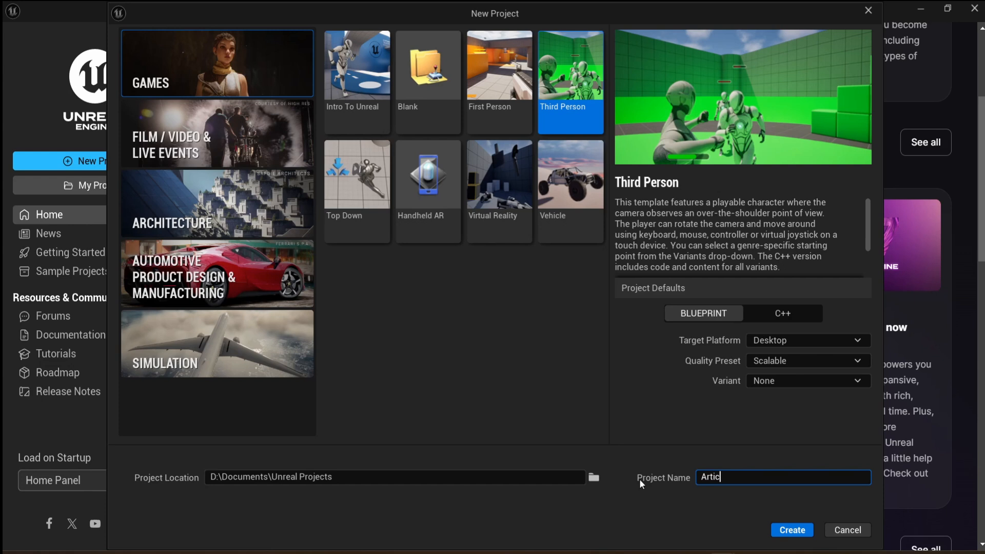
{"action": "type", "text": "ion"}
{"action": "left_click", "coordinate": [792, 529]}
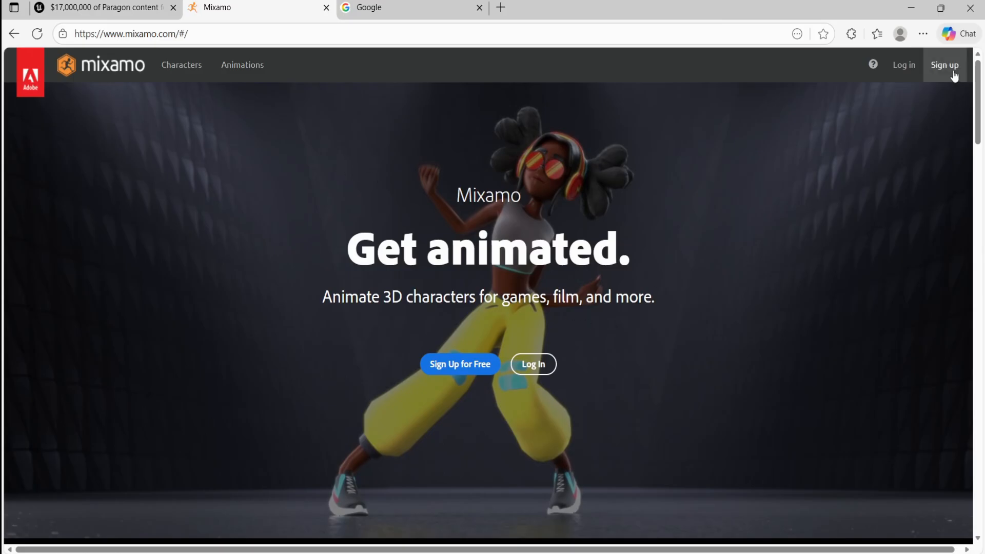
Step: Log in to the Mixamo website using a Google account
{"action": "left_click", "coordinate": [533, 363]}
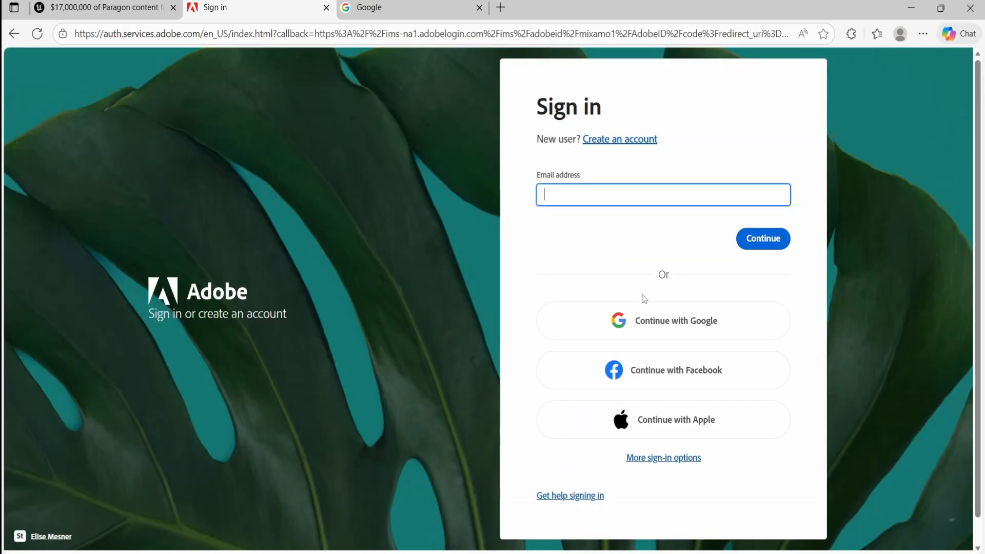
{"action": "left_click", "coordinate": [742, 309]}
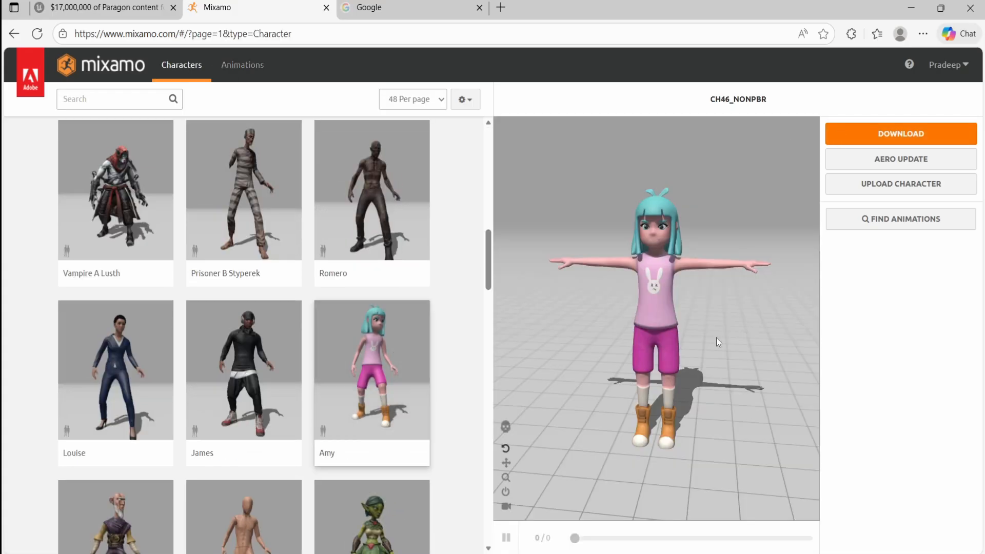
Step: Download the Amy character in FBX Binary(.fbx) format with the T-pose
{"action": "left_click_drag", "start_coordinate": [716, 337], "coordinate": [777, 291]}
{"action": "left_click", "coordinate": [846, 133]}
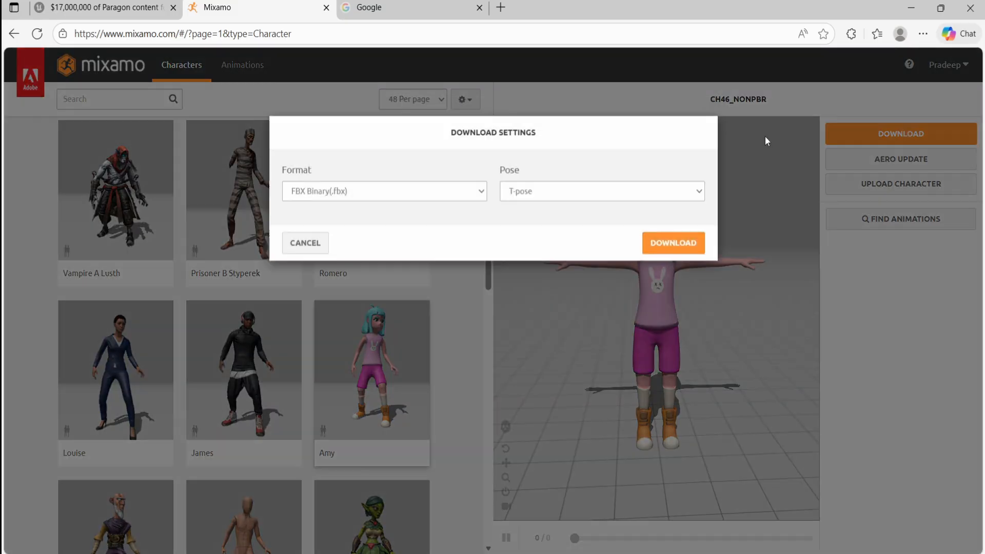
{"action": "left_click", "coordinate": [449, 202]}
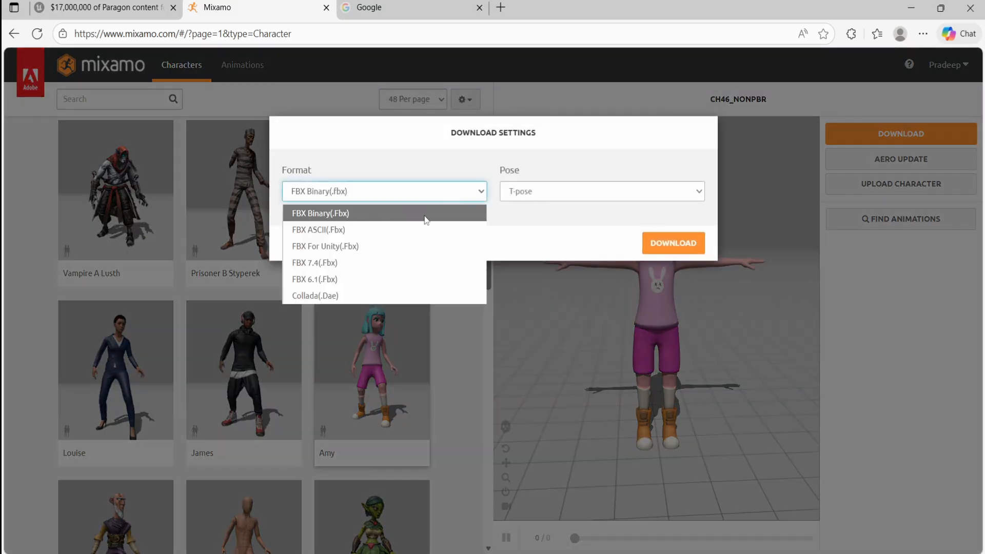
{"action": "left_click", "coordinate": [538, 192]}
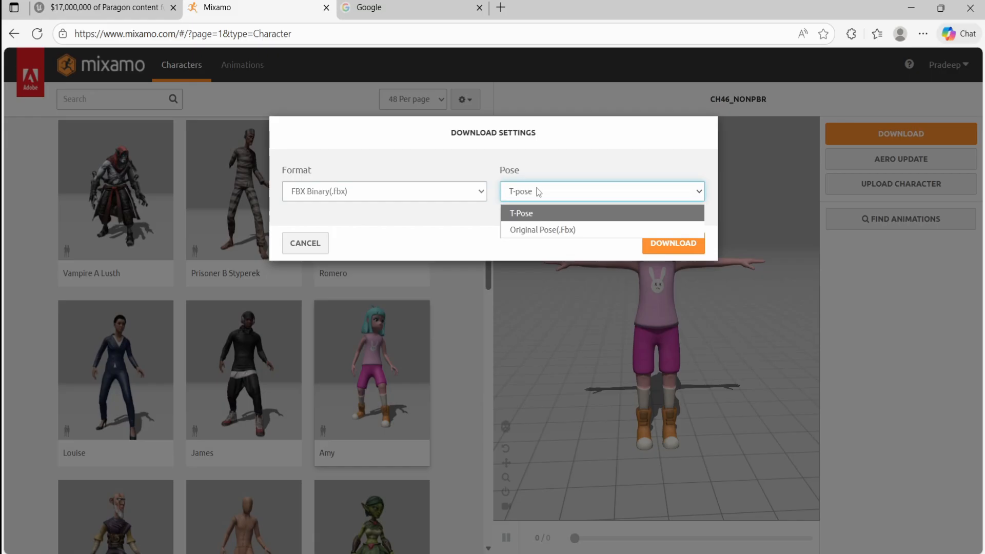
{"action": "left_click", "coordinate": [595, 214]}
{"action": "left_click", "coordinate": [656, 243]}
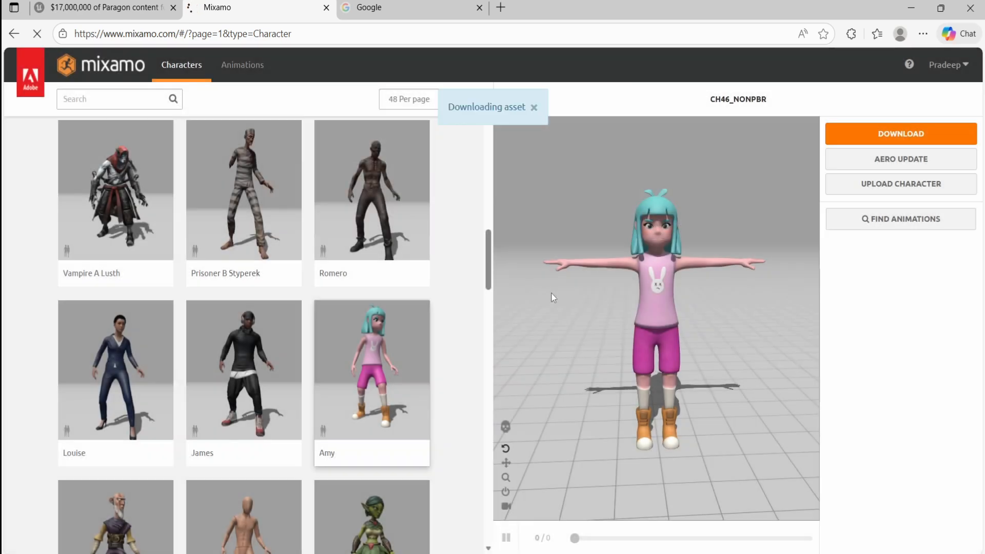
Step: Browse the first two pages of the Mixamo animation library for motions to use on Amy
{"action": "left_click", "coordinate": [244, 66]}
{"action": "scroll", "coordinate": [254, 405], "scroll_direction": "down", "scroll_amount": 4}
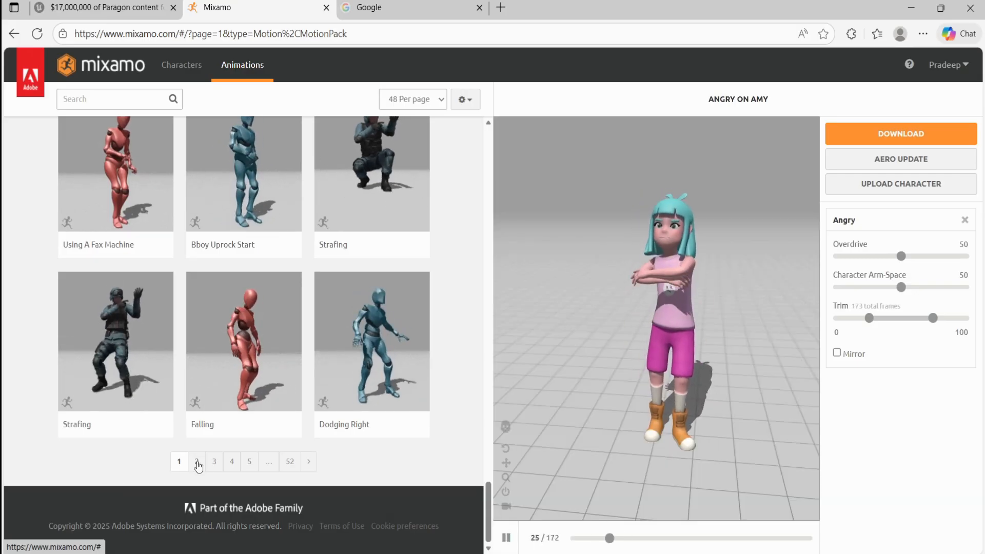
{"action": "left_click", "coordinate": [197, 463]}
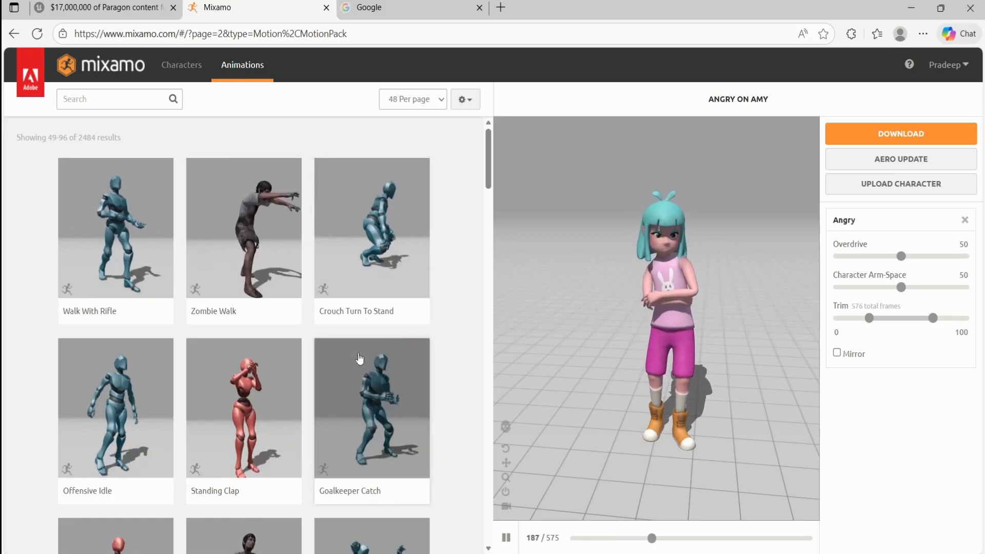
{"action": "scroll", "coordinate": [359, 359], "scroll_direction": "down", "scroll_amount": 5}
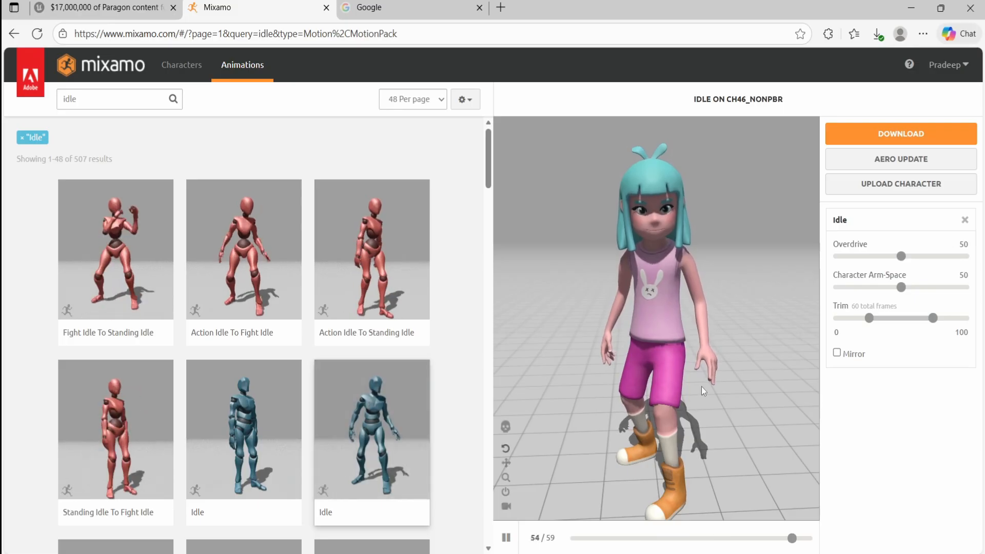
Step: Preview the Idle animation on Amy and set its download to 60 frames per second with no keyframe reduction
{"action": "left_click_drag", "start_coordinate": [750, 414], "coordinate": [723, 413]}
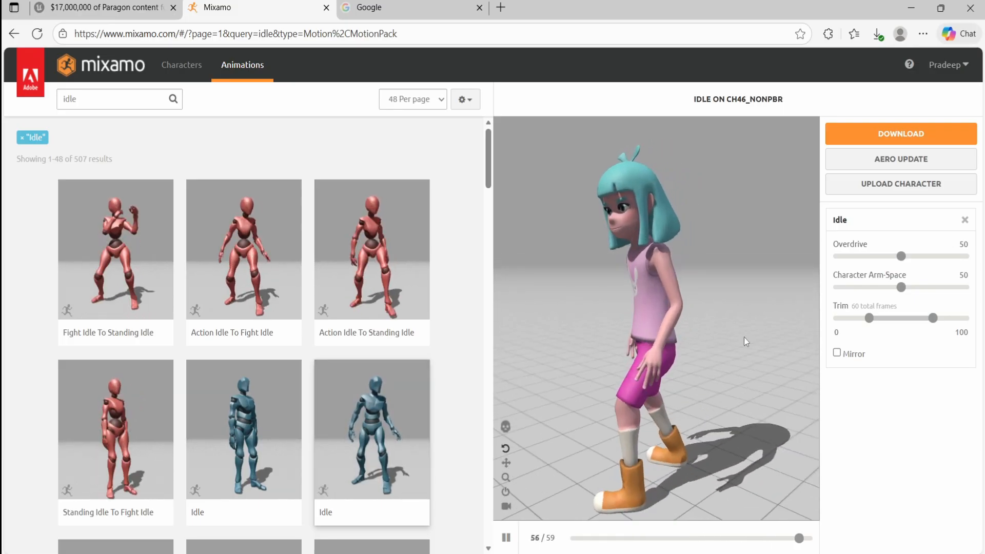
{"action": "left_click", "coordinate": [853, 134]}
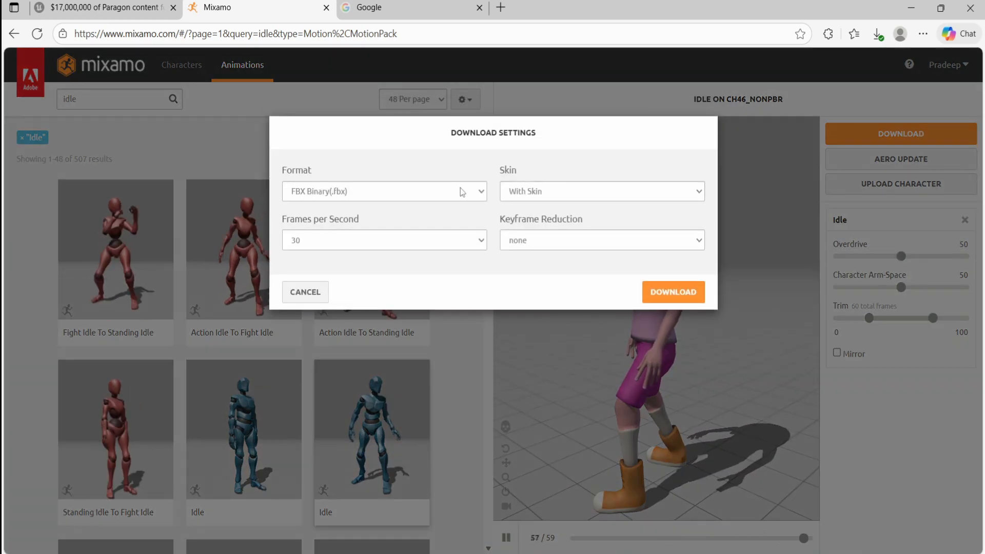
{"action": "left_click", "coordinate": [466, 247]}
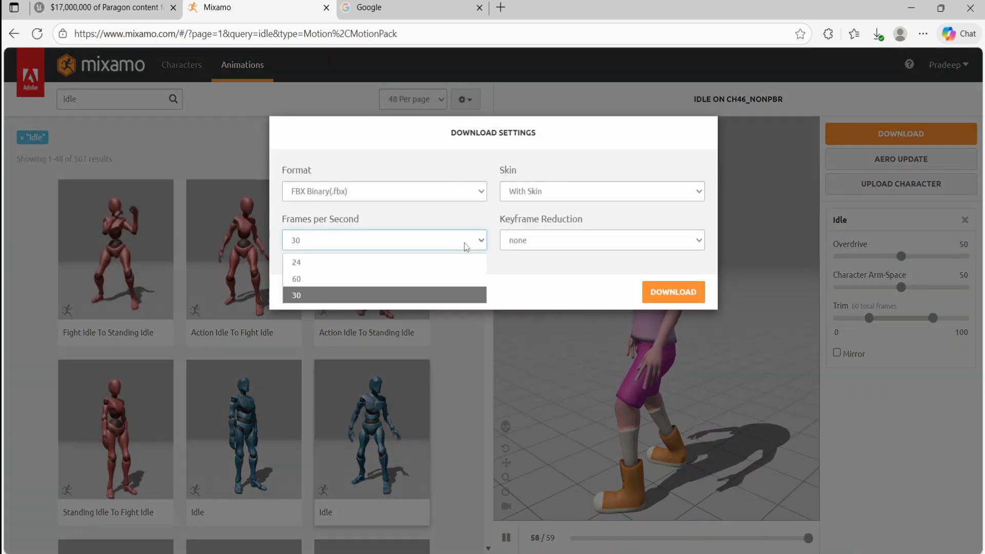
{"action": "left_click", "coordinate": [456, 277]}
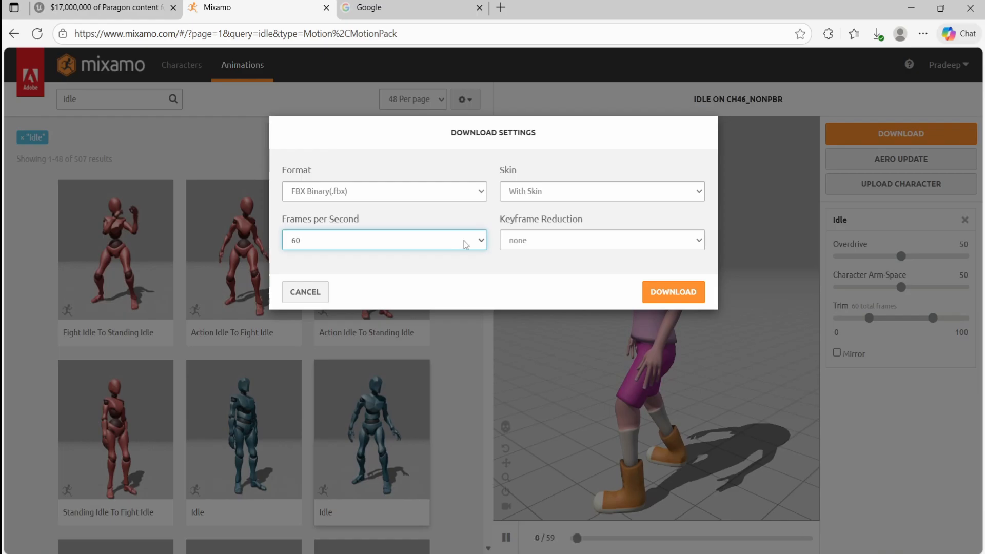
{"action": "left_click", "coordinate": [518, 249]}
{"action": "left_click", "coordinate": [449, 215]}
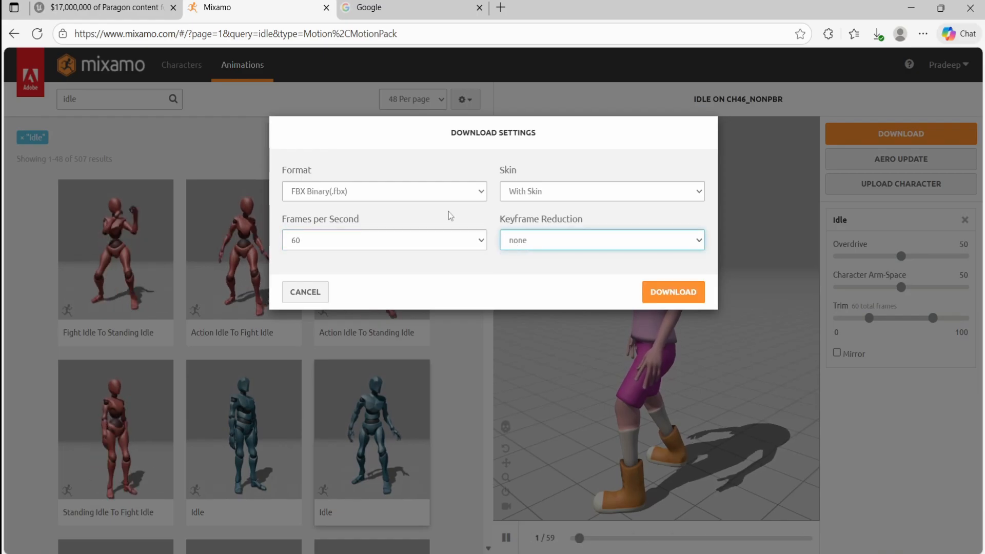
Step: Keep the FBX Binary format, set the skin option to Without Skin, and download the Idle animation
{"action": "left_click", "coordinate": [465, 194]}
{"action": "left_click", "coordinate": [465, 194]}
{"action": "left_click", "coordinate": [518, 193]}
{"action": "left_click", "coordinate": [530, 229]}
{"action": "left_click", "coordinate": [464, 215]}
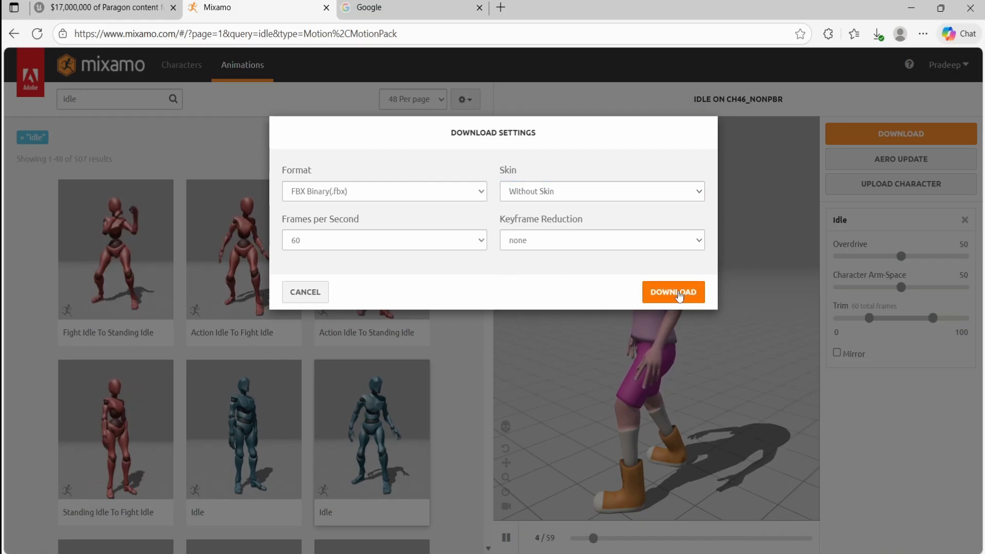
{"action": "left_click", "coordinate": [678, 297]}
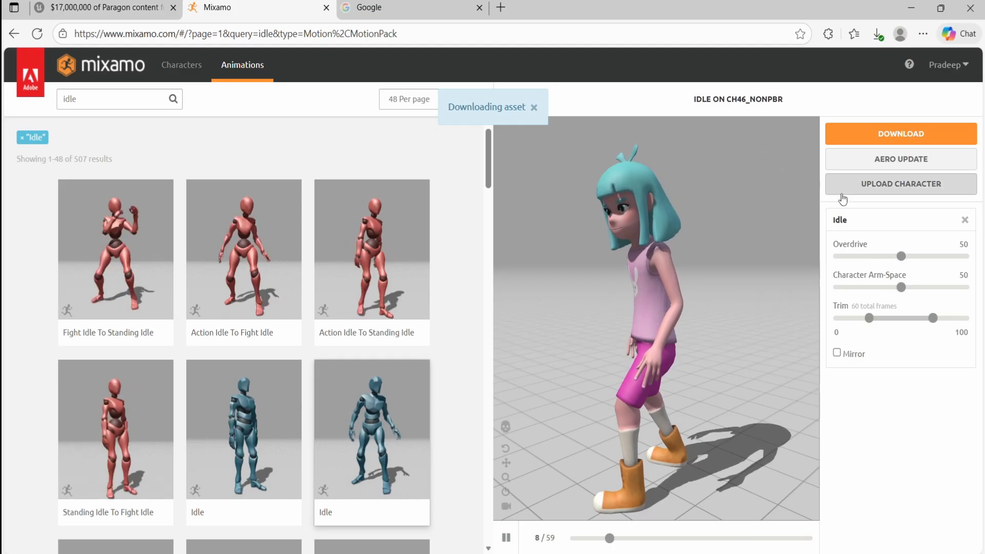
Step: Switch to the Unreal Engine editor showing the Articulation project's third-person level
{"action": "left_click", "coordinate": [591, 552]}
{"action": "left_click", "coordinate": [588, 308]}
{"action": "left_click_drag", "start_coordinate": [230, 352], "coordinate": [611, 374]}
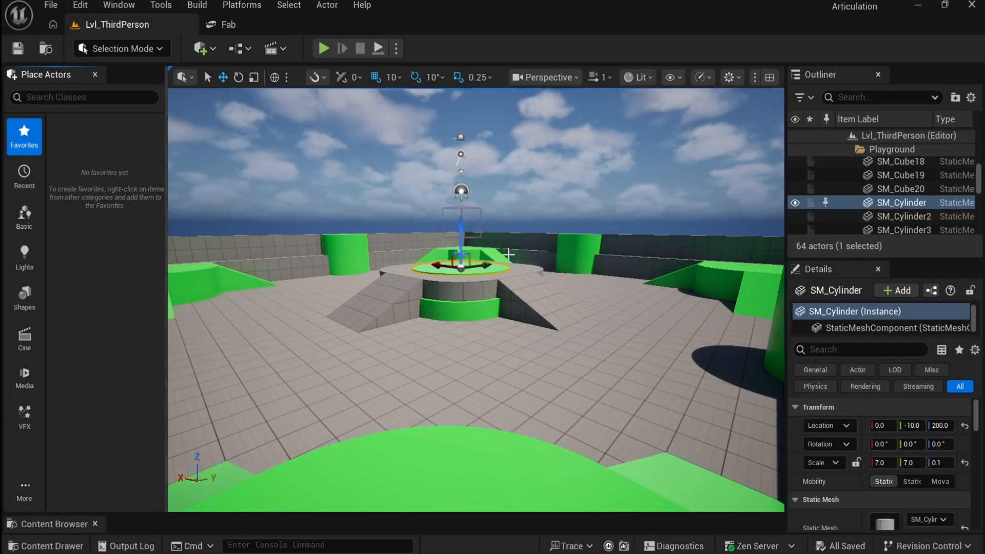
Step: Inspect the level's playground pieces by selecting the central platform, cylinders, foreground quarter cylinder and a green ramp
{"action": "left_click", "coordinate": [434, 255]}
{"action": "left_click", "coordinate": [570, 249]}
{"action": "left_click", "coordinate": [344, 248]}
{"action": "left_click", "coordinate": [445, 437]}
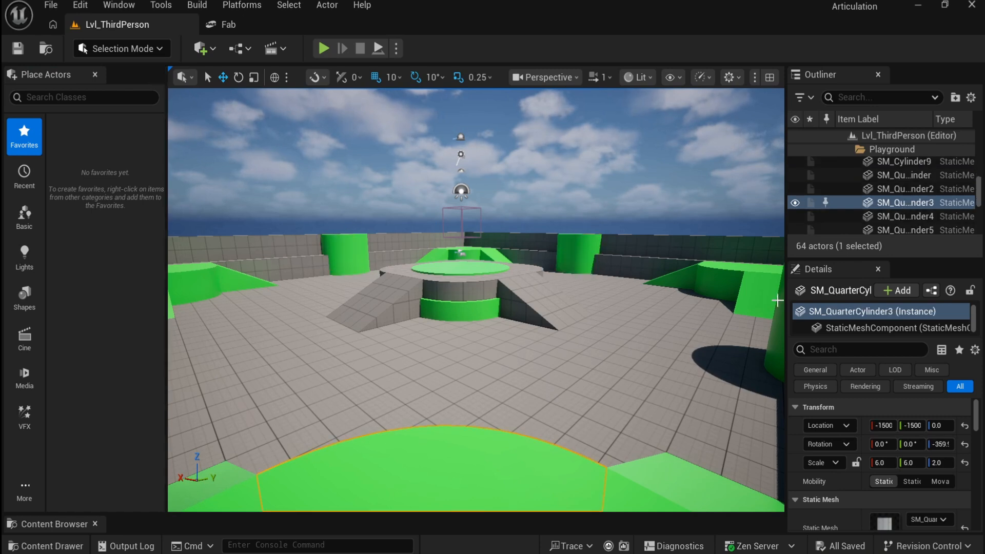
{"action": "left_click", "coordinate": [775, 299]}
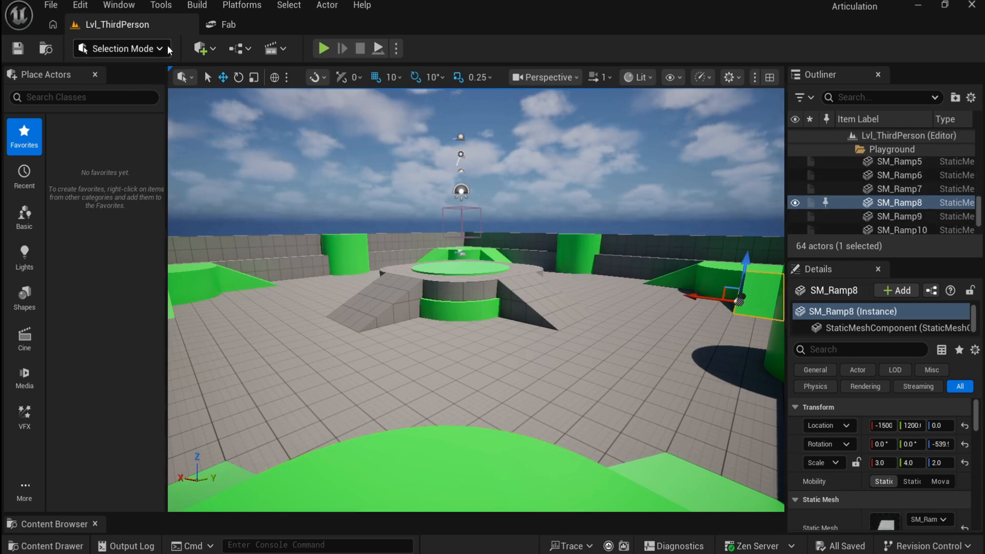
Step: Load the UE4 Classic Layout for the editor
{"action": "left_click", "coordinate": [119, 5]}
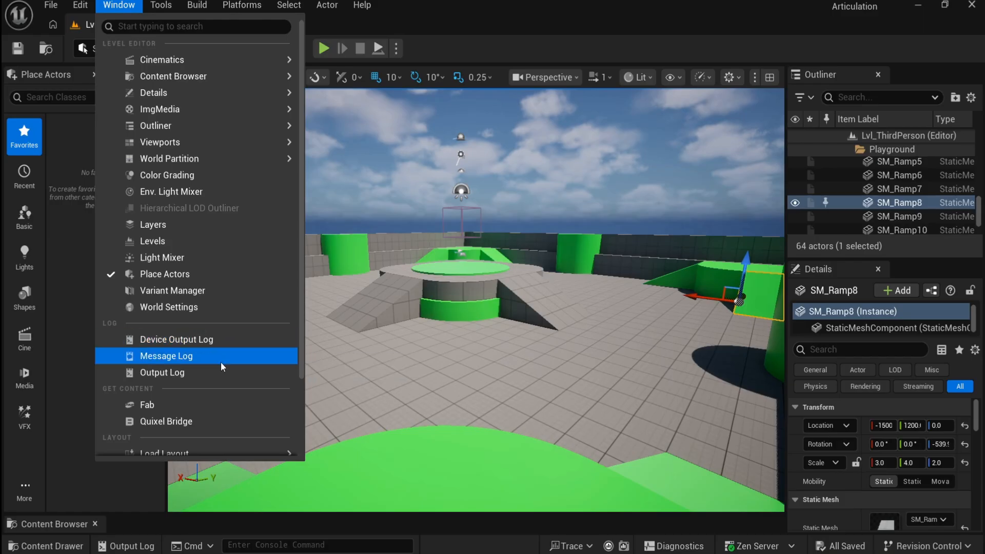
{"action": "scroll", "coordinate": [233, 363], "scroll_direction": "down", "scroll_amount": 1}
{"action": "mouse_move", "coordinate": [234, 406]}
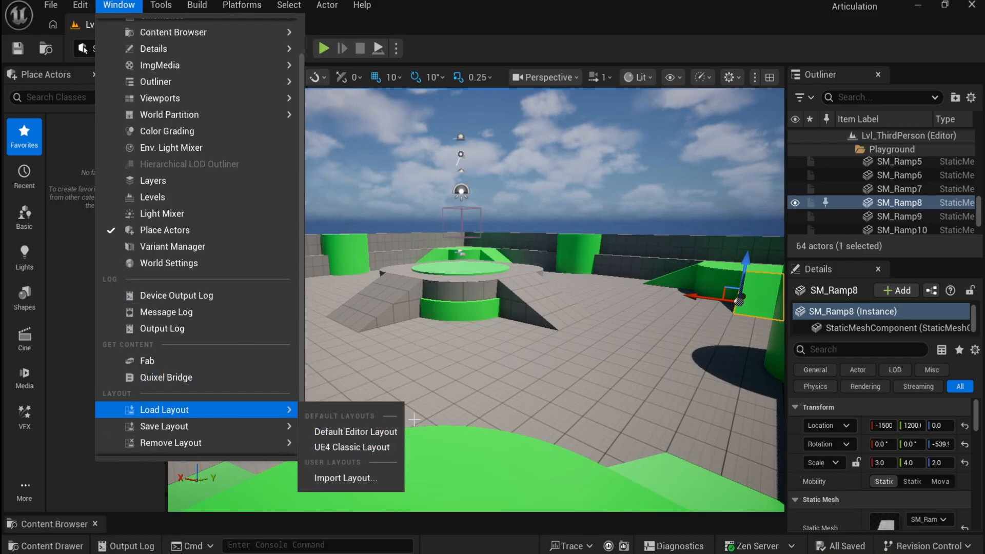
{"action": "left_click", "coordinate": [366, 448]}
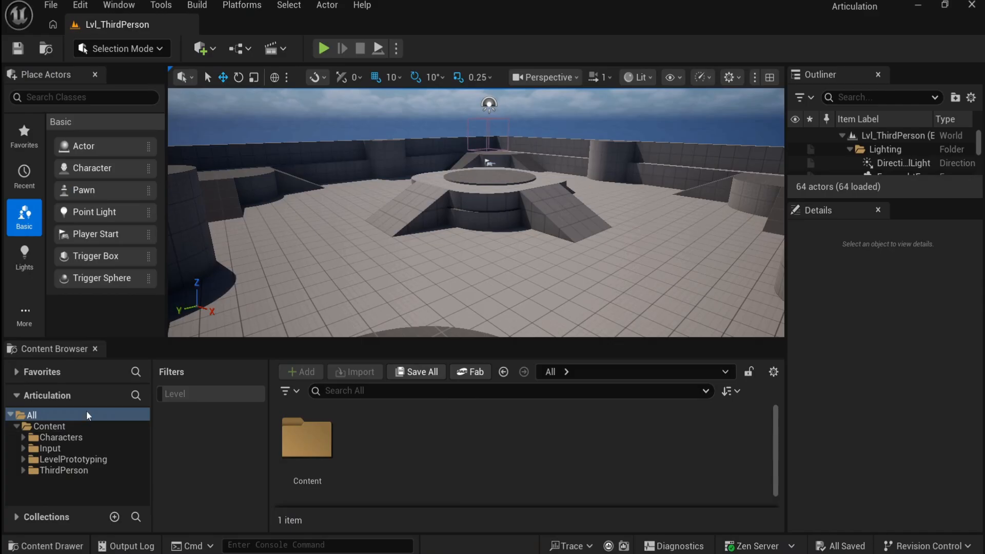
Step: Create a folder named Animations inside the project's Content folder
{"action": "left_click", "coordinate": [88, 415]}
{"action": "left_click", "coordinate": [68, 427]}
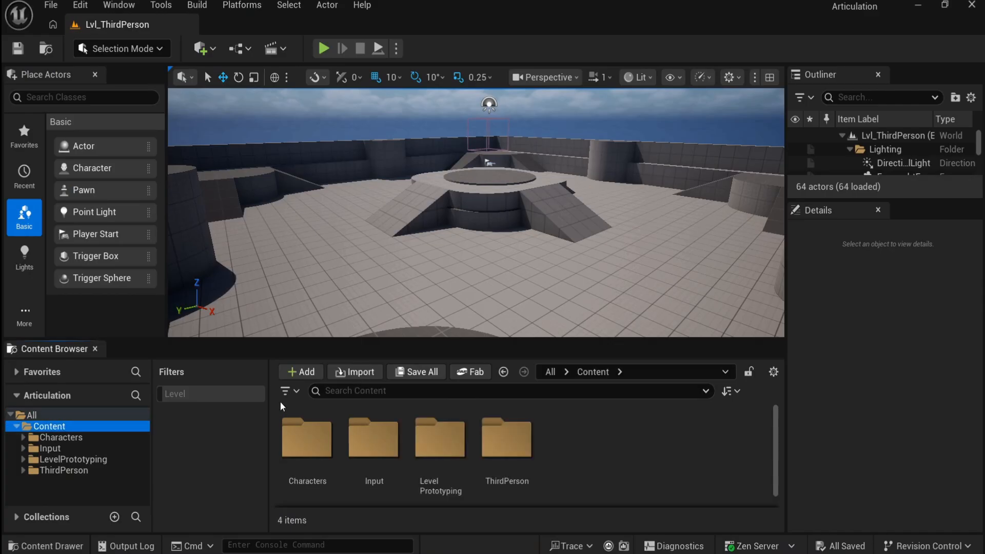
{"action": "right_click", "coordinate": [623, 451]}
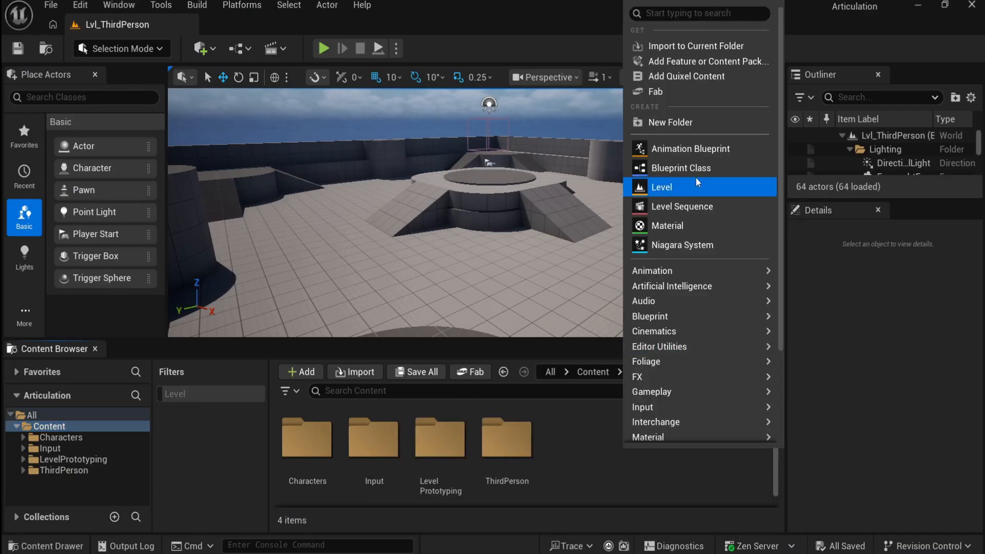
{"action": "left_click", "coordinate": [662, 122]}
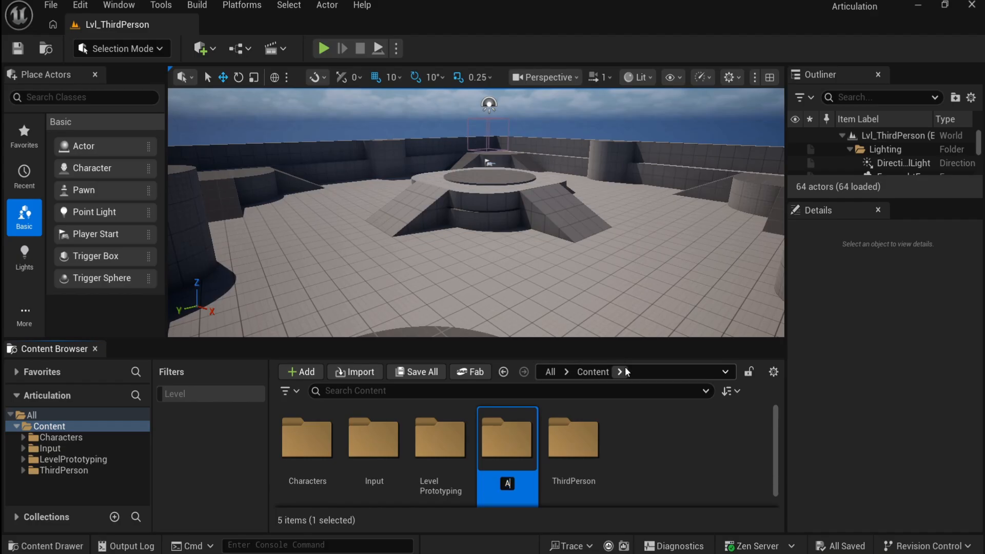
{"action": "type", "text": "Animations"}
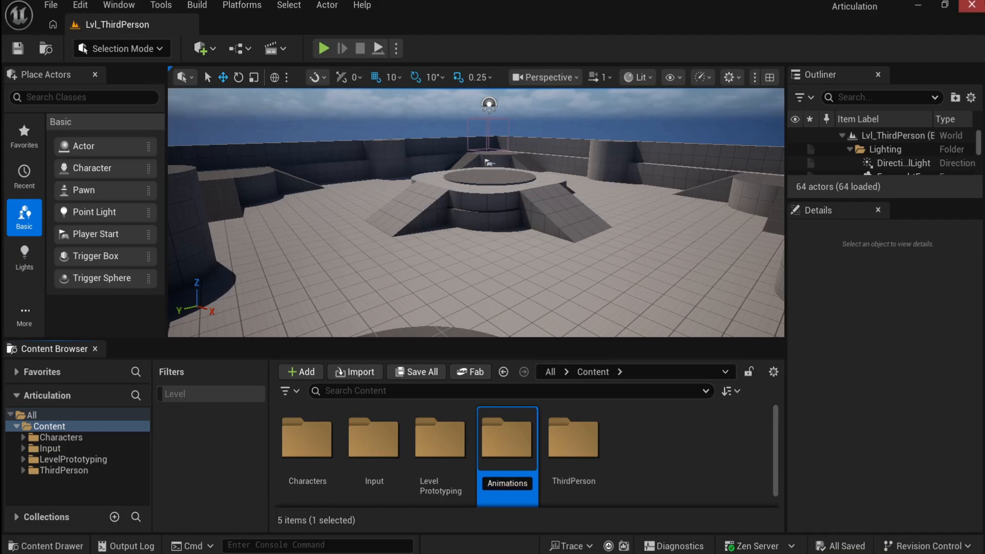
{"action": "key", "text": "Return"}
Step: Create a subfolder named Character inside the Animations folder
{"action": "double_click", "coordinate": [507, 436]}
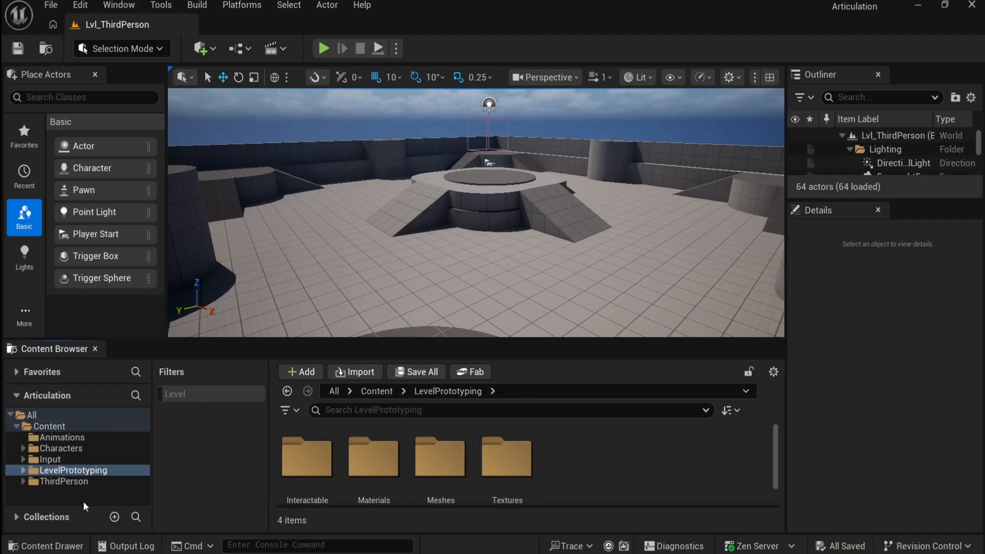
{"action": "left_click", "coordinate": [61, 437]}
{"action": "right_click", "coordinate": [497, 454]}
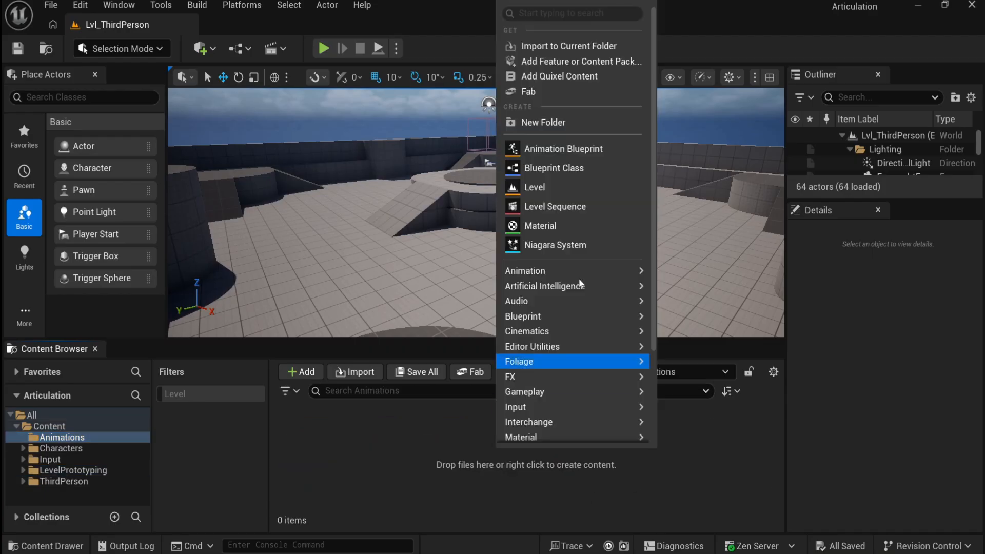
{"action": "left_click", "coordinate": [554, 122]}
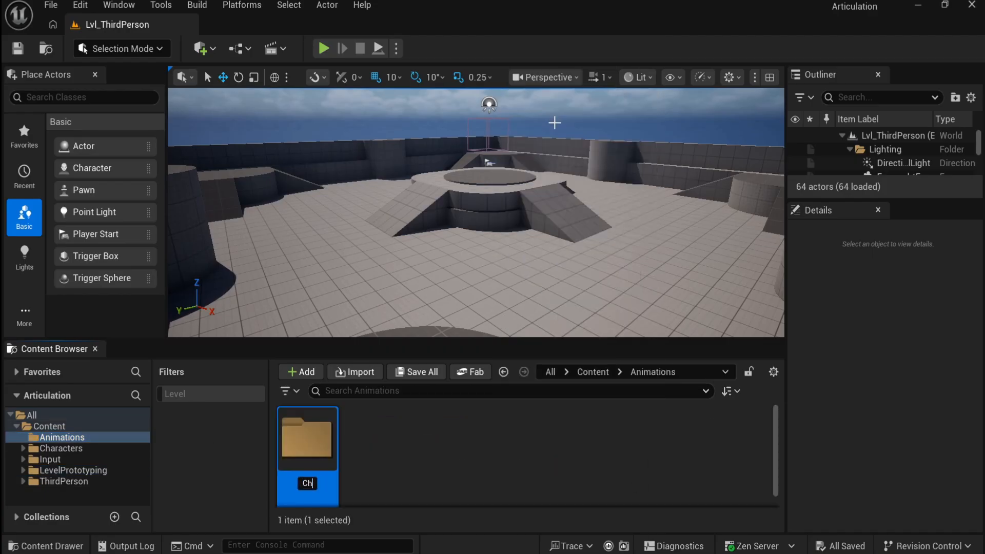
{"action": "type", "text": "Character"}
{"action": "key", "text": "Return"}
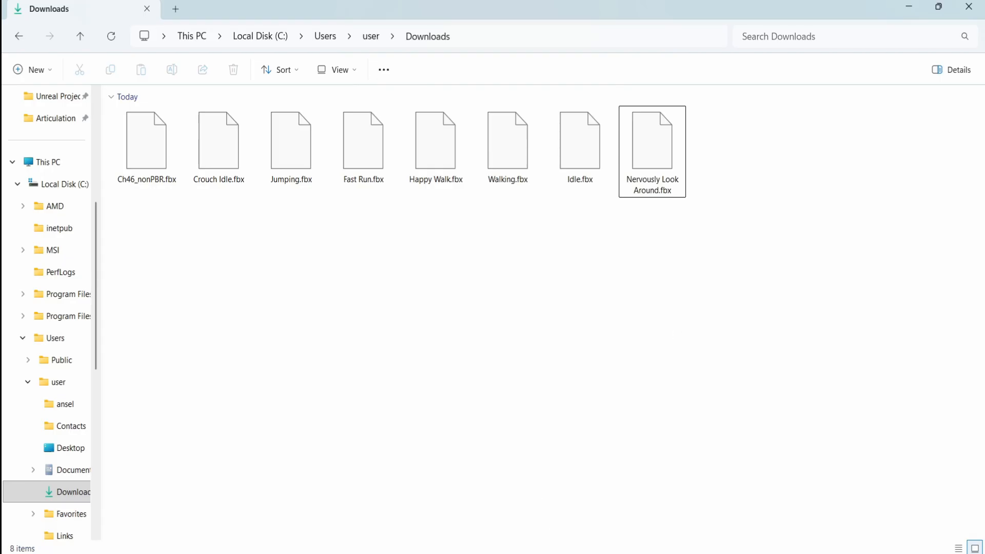
Step: Import Ch46_nonPBR.fbx from the Downloads folder in File Explorer into the Character folder with the default pipeline settings, accepting the normal map conversion
{"action": "left_click", "coordinate": [505, 553]}
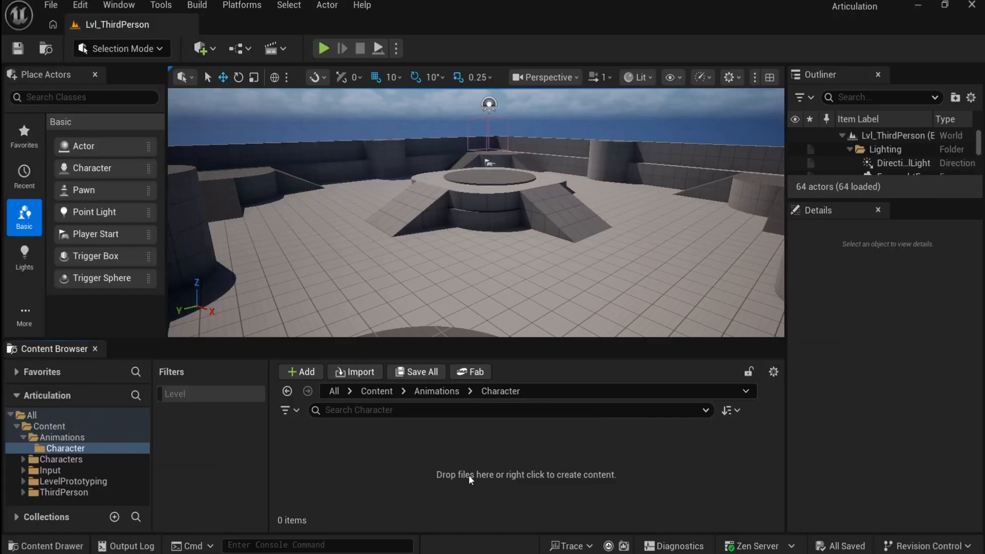
{"action": "left_click", "coordinate": [477, 553]}
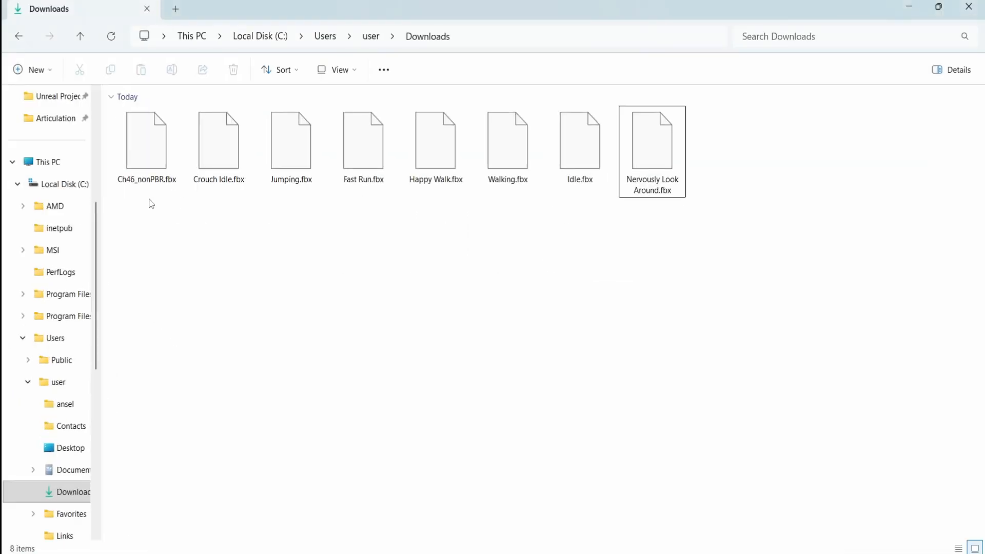
{"action": "left_click_drag", "start_coordinate": [229, 14], "coordinate": [580, 170]}
{"action": "left_click", "coordinate": [490, 293]}
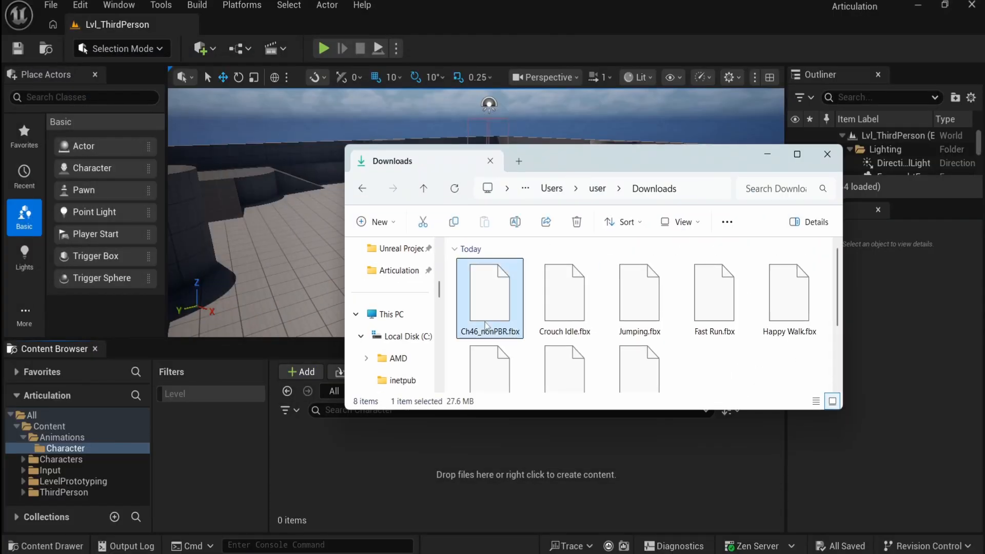
{"action": "scroll", "coordinate": [598, 319], "scroll_direction": "down", "scroll_amount": 1}
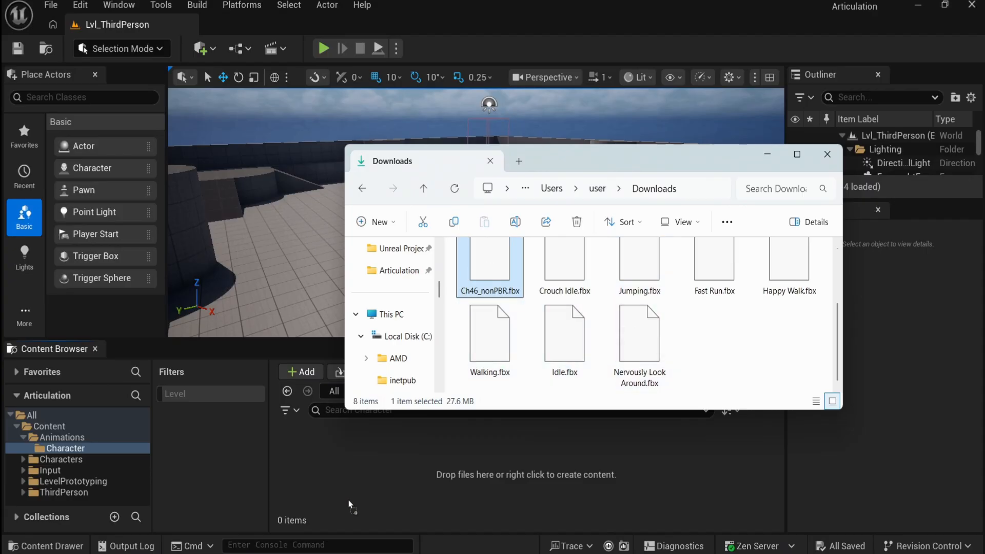
{"action": "left_click_drag", "start_coordinate": [342, 465], "coordinate": [342, 465]}
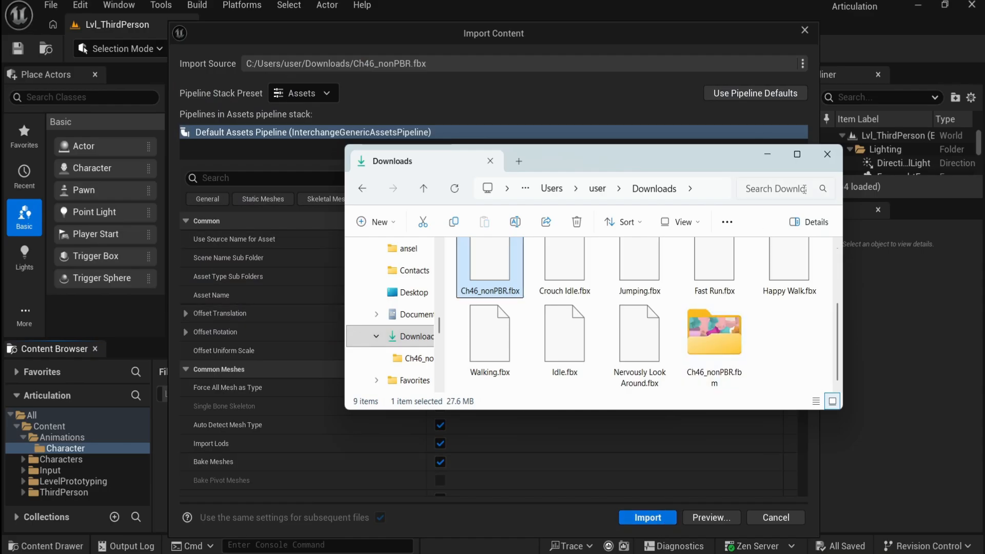
{"action": "left_click", "coordinate": [768, 155]}
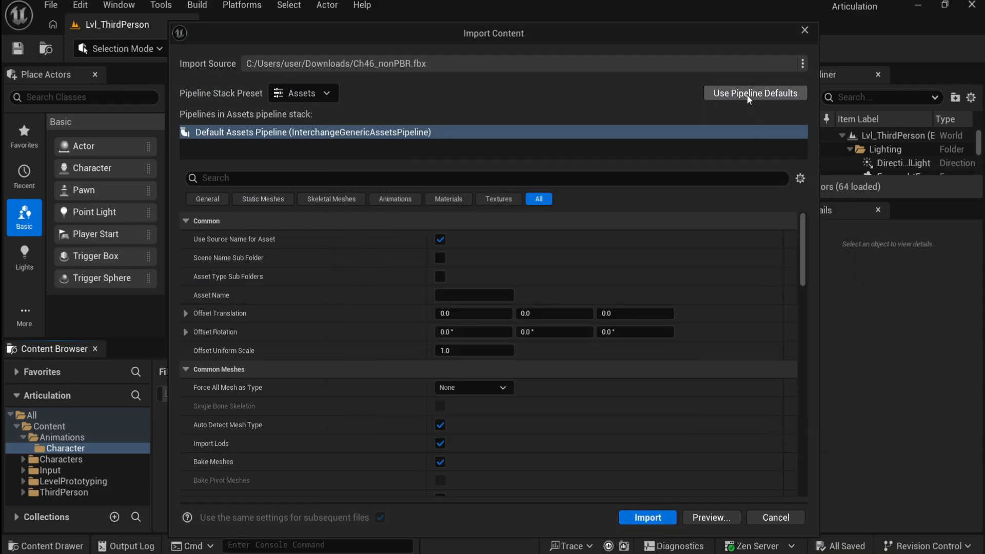
{"action": "left_click", "coordinate": [646, 517]}
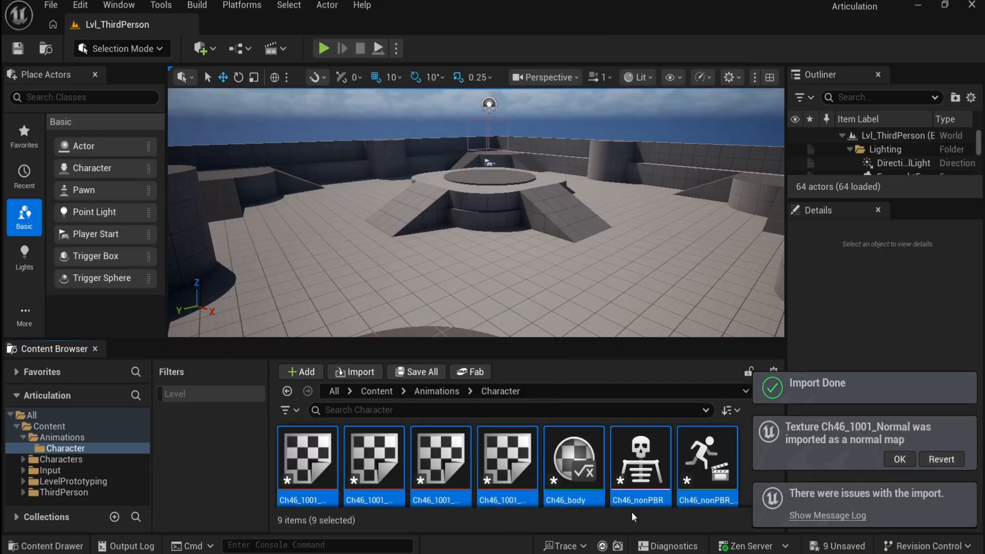
{"action": "left_click", "coordinate": [898, 459]}
Step: Save all the newly imported Ch46 character assets
{"action": "scroll", "coordinate": [420, 461], "scroll_direction": "down", "scroll_amount": 2}
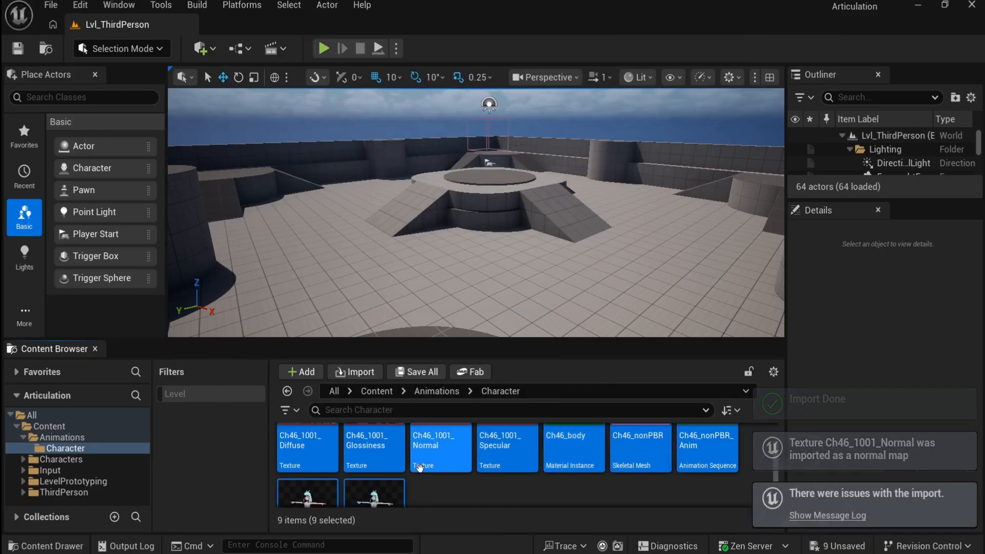
{"action": "scroll", "coordinate": [413, 440], "scroll_direction": "up", "scroll_amount": 1}
{"action": "left_click", "coordinate": [412, 373]}
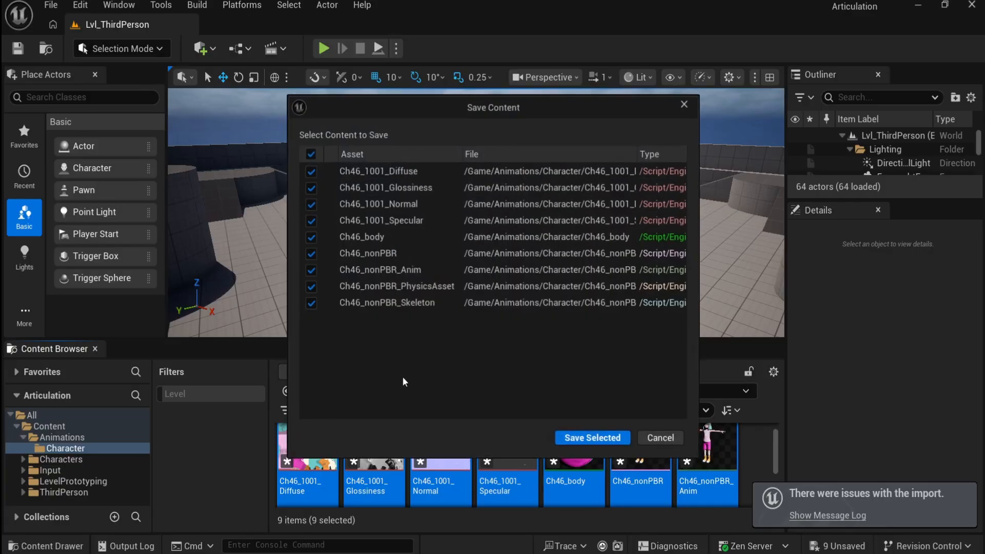
{"action": "left_click", "coordinate": [592, 438]}
Step: Bring Crouch Idle.fbx from the Downloads folder in File Explorer into the Animations folder to start its import
{"action": "left_click", "coordinate": [410, 389]}
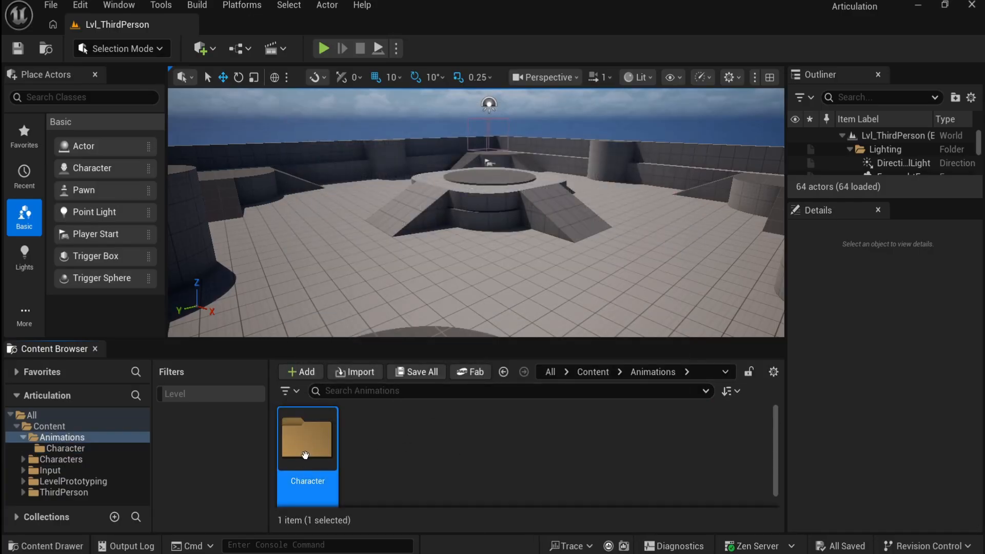
{"action": "left_click", "coordinate": [385, 442]}
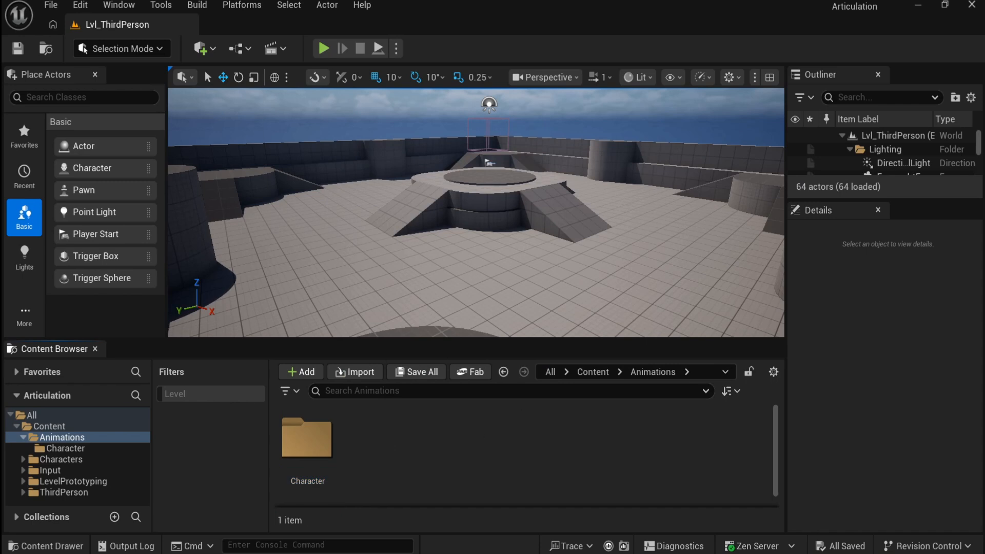
{"action": "key", "text": "alt+Tab"}
{"action": "left_click_drag", "start_coordinate": [560, 310], "coordinate": [521, 462]}
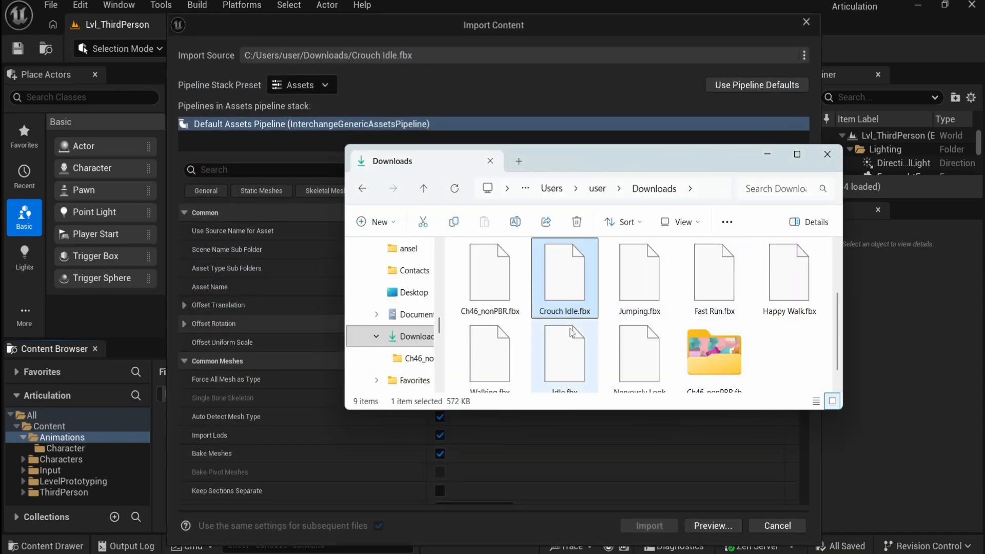
{"action": "left_click", "coordinate": [767, 156]}
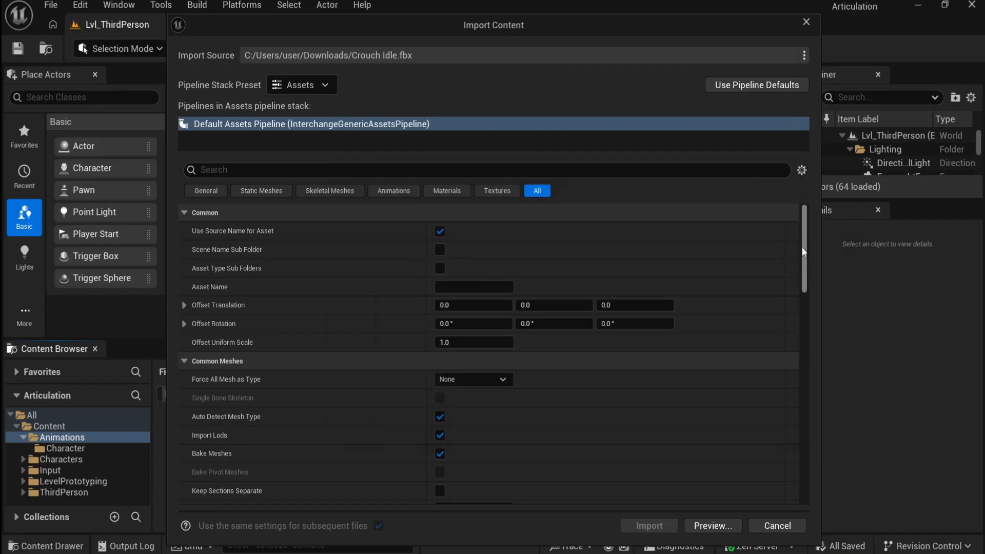
Step: Import the Crouch Idle animation with Ch46_nonPBR_Skeleton as its skeleton and preview it in the animation editor
{"action": "scroll", "coordinate": [803, 252], "scroll_direction": "down", "scroll_amount": 5}
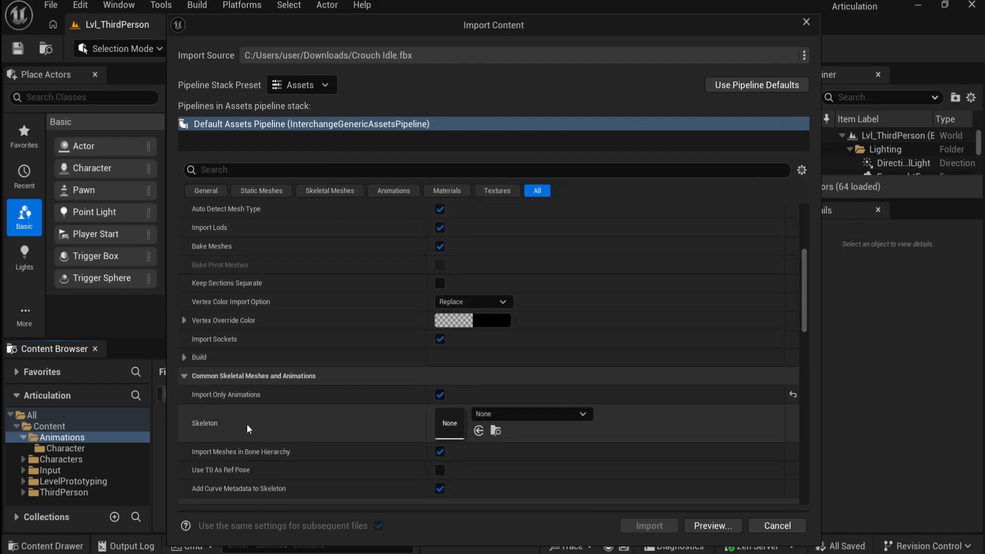
{"action": "left_click", "coordinate": [514, 412]}
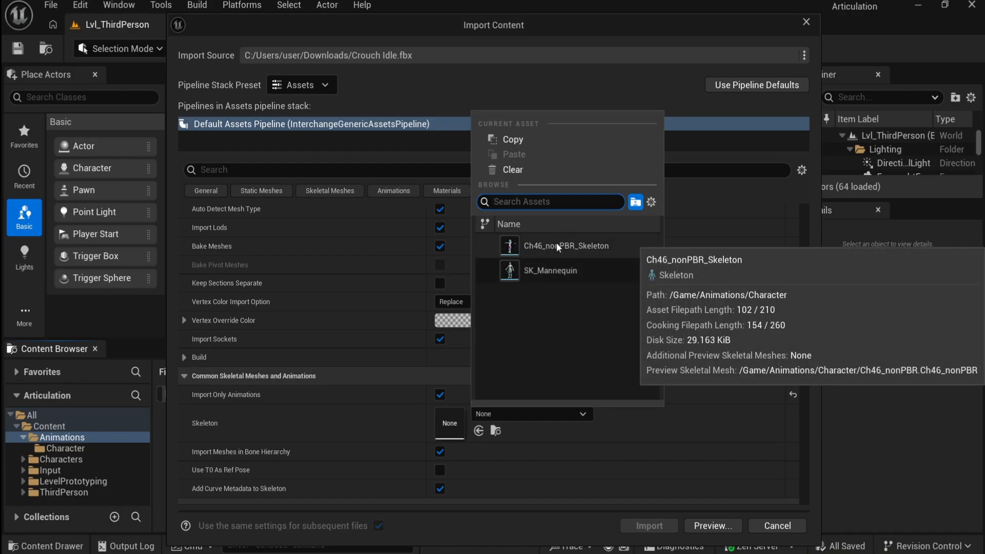
{"action": "left_click", "coordinate": [556, 242]}
{"action": "left_click", "coordinate": [662, 524]}
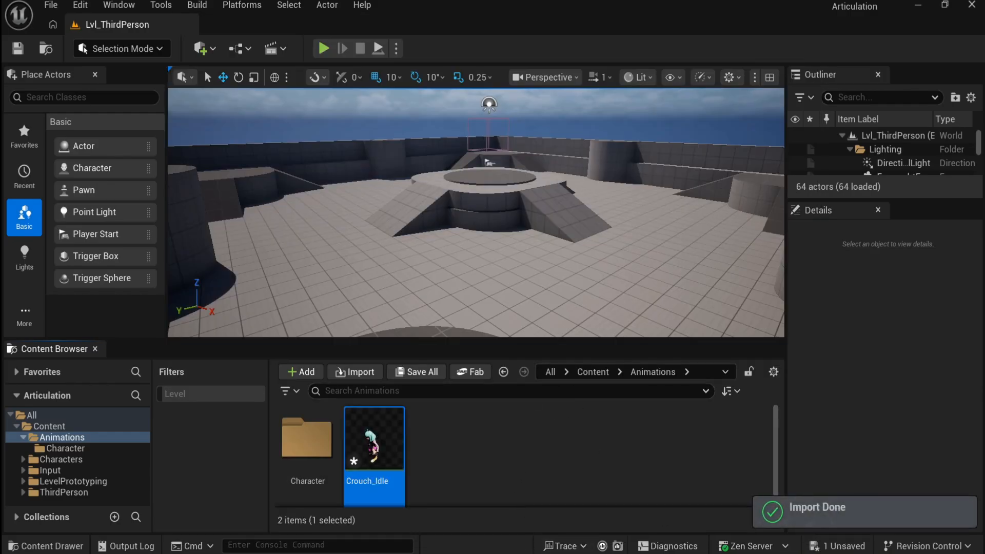
{"action": "double_click", "coordinate": [357, 448]}
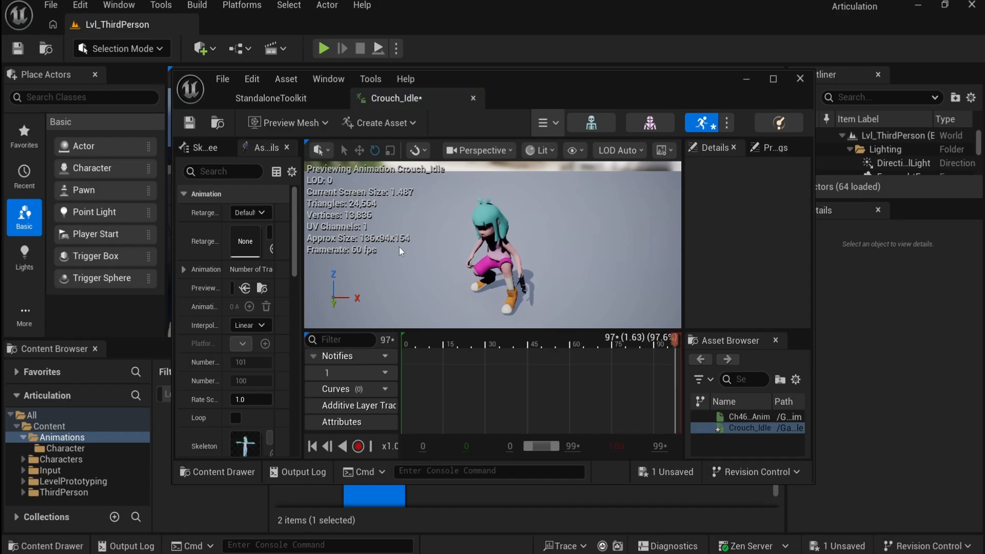
{"action": "left_click", "coordinate": [798, 79]}
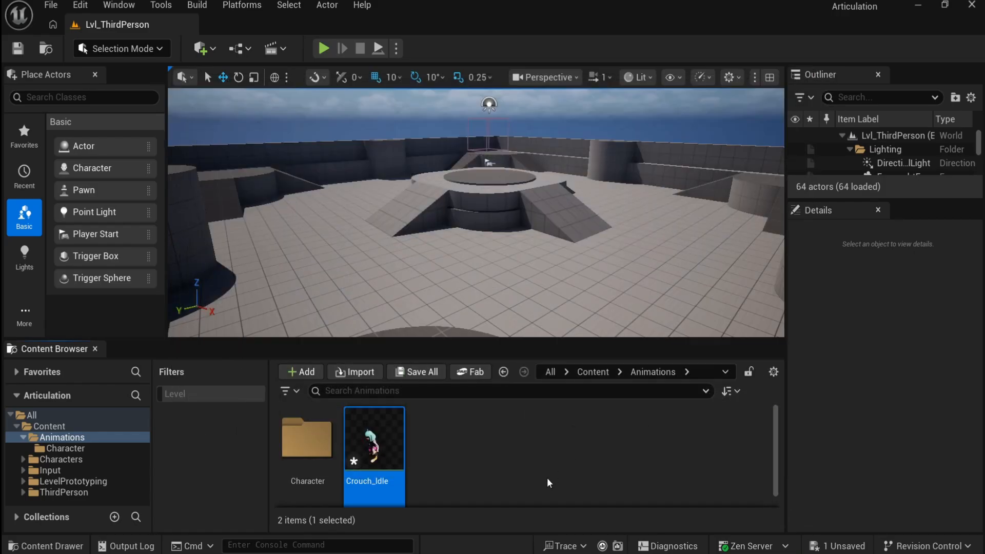
Step: Bring the Jumping, Fast Run, Happy Walk, Walking, Idle and Nervously Look Around FBX files from Downloads into the Animations folder for import
{"action": "key", "text": "alt+Tab"}
{"action": "left_click", "coordinate": [639, 264]}
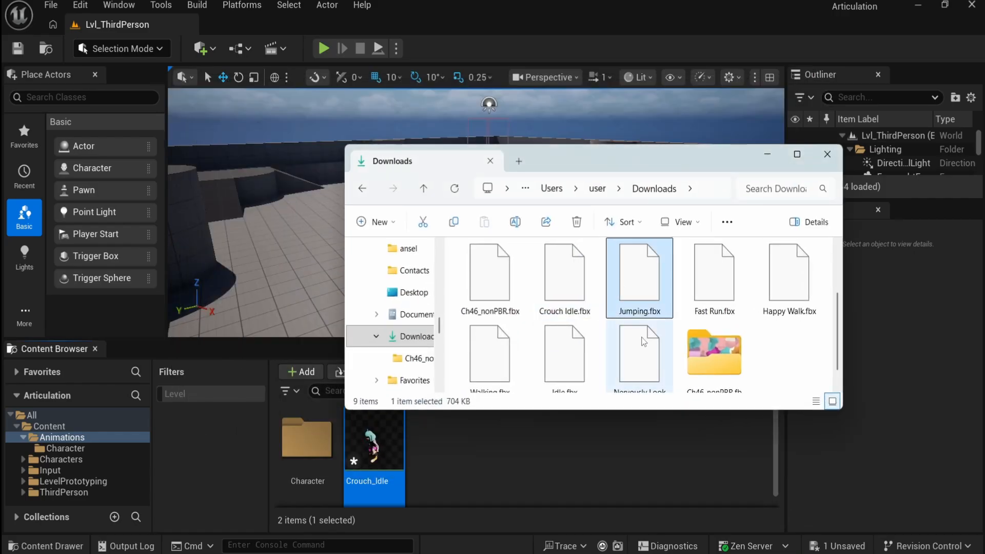
{"action": "left_click", "coordinate": [667, 328], "text": "shift"}
{"action": "left_click_drag", "start_coordinate": [639, 339], "coordinate": [539, 449]}
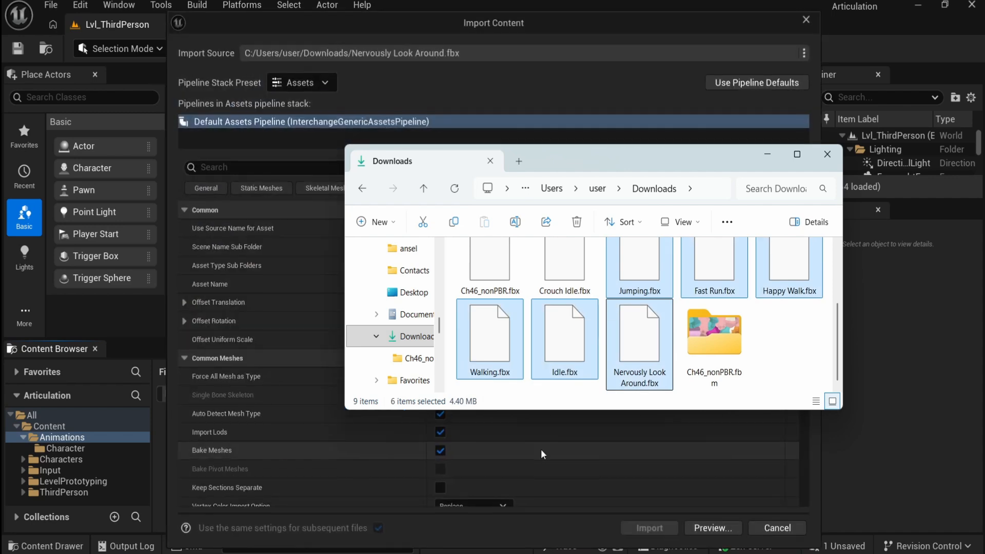
{"action": "left_click", "coordinate": [768, 154]}
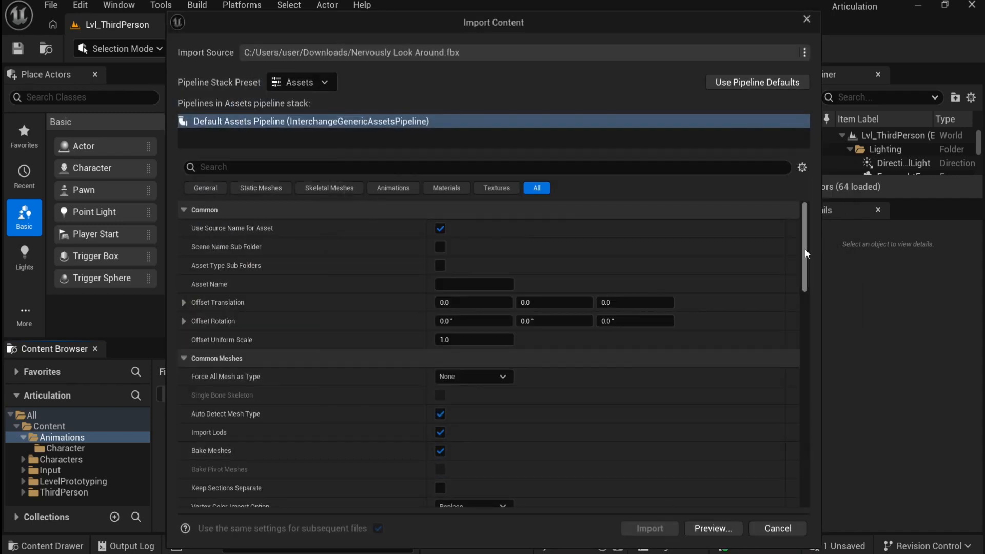
Step: Import the six animations with Ch46_nonPBR_Skeleton as their skeleton and save all unsaved assets
{"action": "left_click_drag", "start_coordinate": [804, 251], "coordinate": [803, 318]}
{"action": "left_click", "coordinate": [536, 306]}
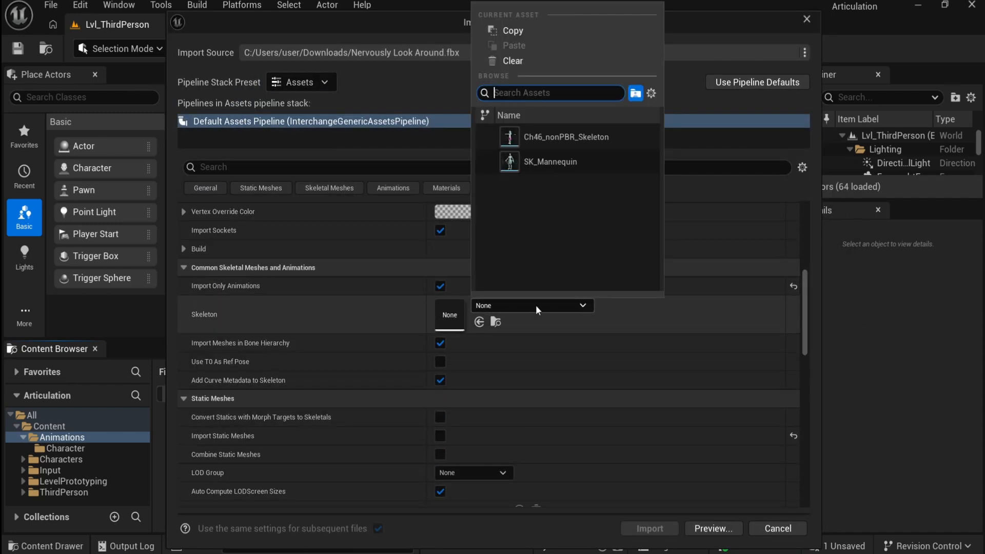
{"action": "left_click", "coordinate": [544, 140]}
{"action": "left_click", "coordinate": [649, 528]}
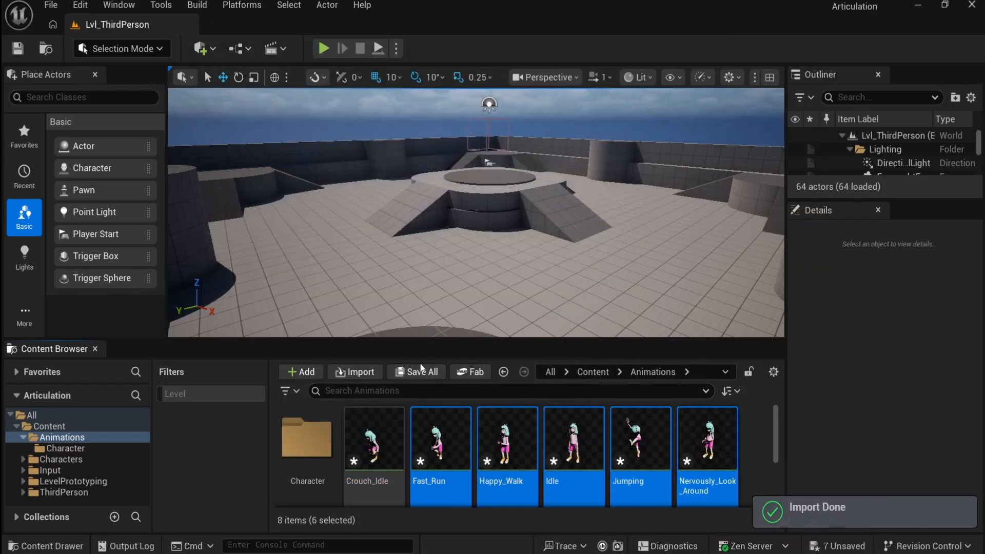
{"action": "left_click", "coordinate": [412, 378]}
{"action": "left_click", "coordinate": [577, 438]}
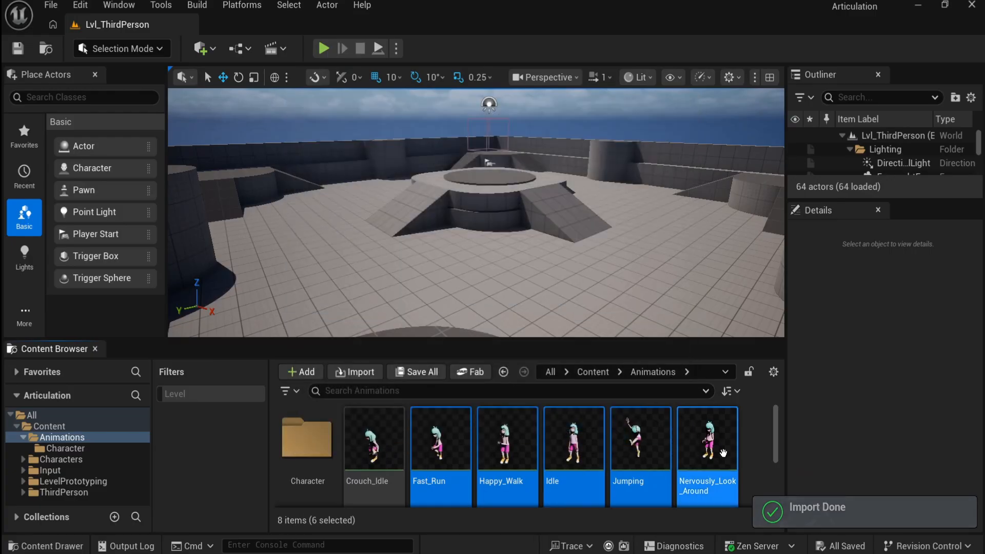
Step: Look through the imported animations and preview Walking and Nervously_Look_Around in the animation editor
{"action": "scroll", "coordinate": [776, 461], "scroll_direction": "down", "scroll_amount": 3}
{"action": "left_click", "coordinate": [688, 470]}
{"action": "scroll", "coordinate": [775, 448], "scroll_direction": "up", "scroll_amount": 3}
{"action": "scroll", "coordinate": [771, 441], "scroll_direction": "down", "scroll_amount": 1}
{"action": "scroll", "coordinate": [769, 447], "scroll_direction": "down", "scroll_amount": 2}
{"action": "left_click", "coordinate": [319, 475]}
{"action": "double_click", "coordinate": [319, 475]}
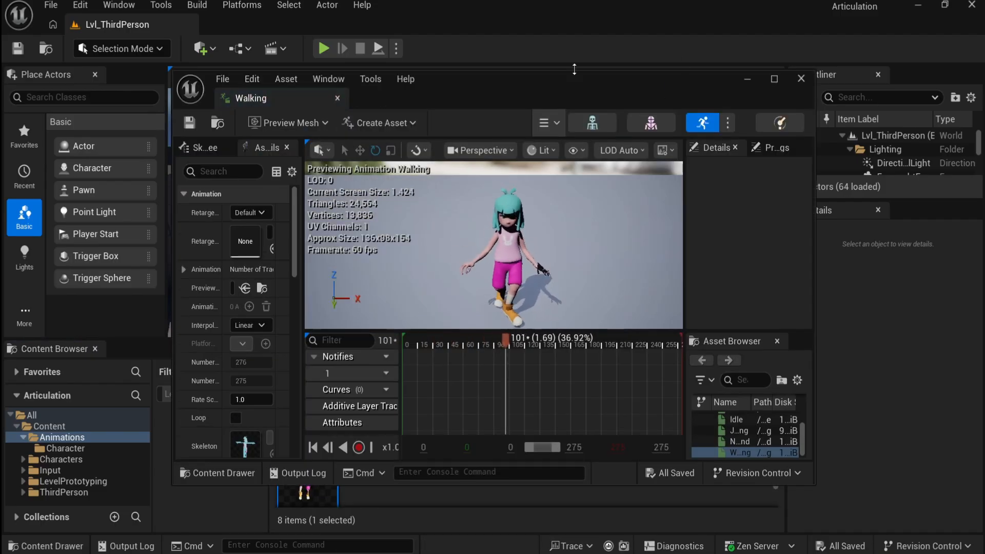
{"action": "left_click", "coordinate": [796, 79]}
{"action": "double_click", "coordinate": [724, 420]}
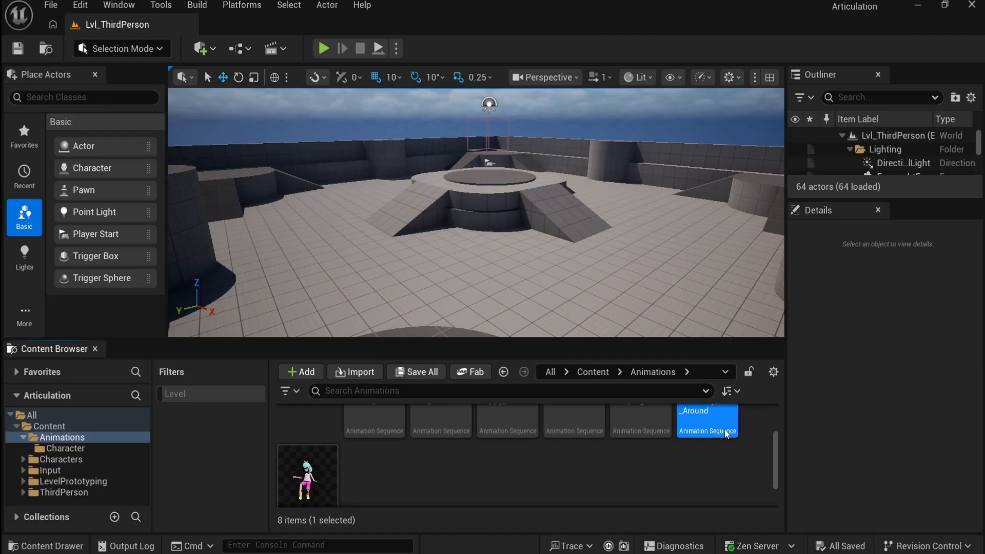
{"action": "left_click", "coordinate": [803, 80]}
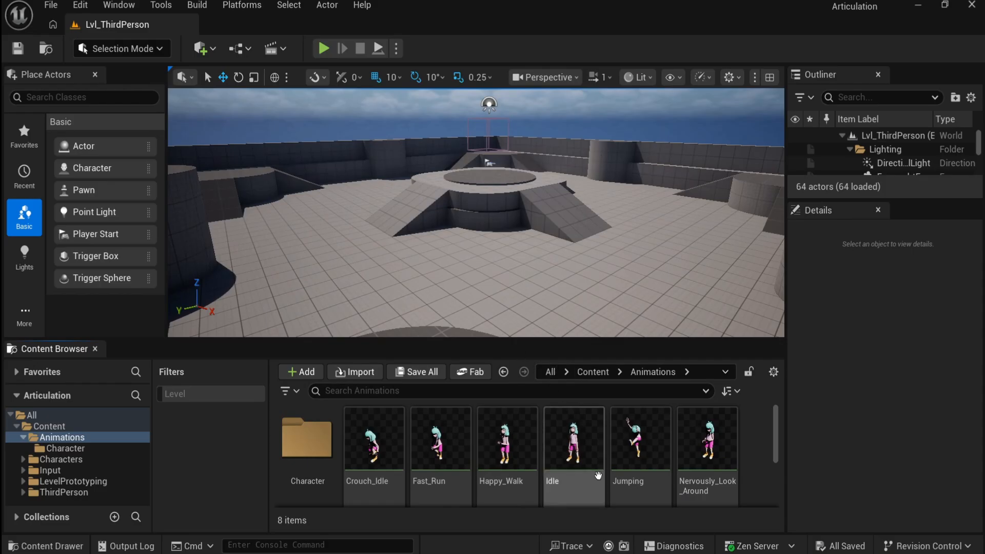
Step: Create an Animation Blueprint in the Animations folder that targets Ch46_nonPBR_Skeleton
{"action": "mouse_move", "coordinate": [602, 455]}
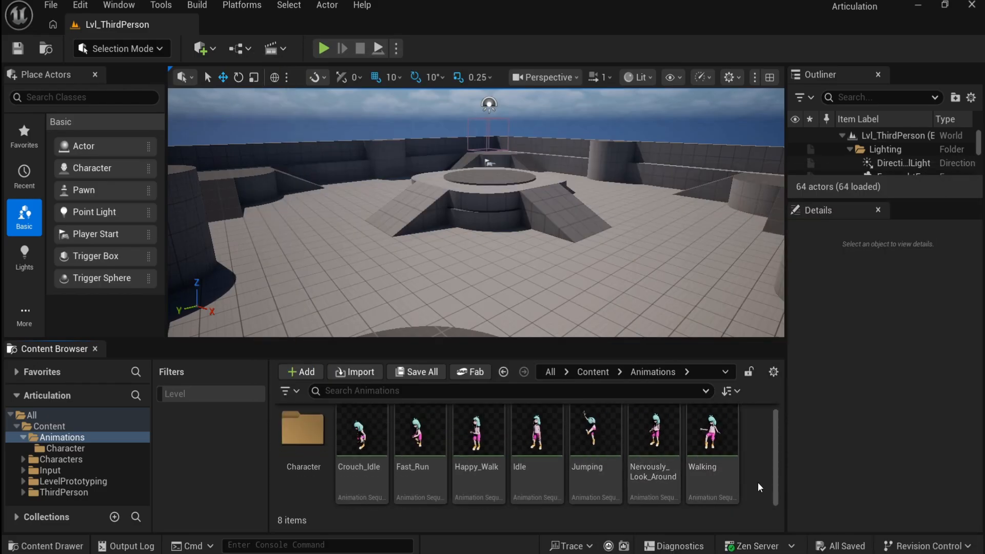
{"action": "scroll", "coordinate": [759, 476], "scroll_direction": "up", "scroll_amount": 1}
{"action": "scroll", "coordinate": [764, 459], "scroll_direction": "down", "scroll_amount": 1}
{"action": "right_click", "coordinate": [757, 466]}
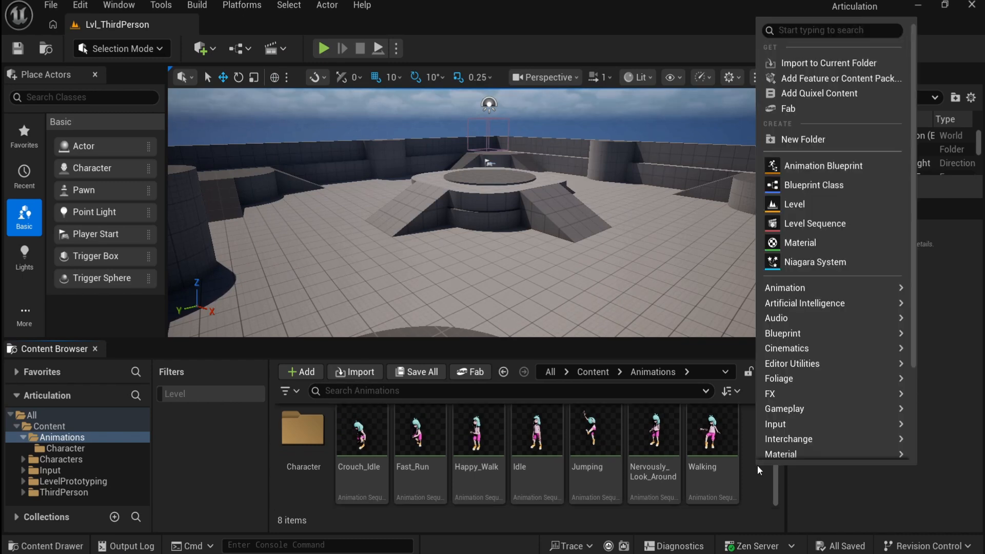
{"action": "mouse_move", "coordinate": [829, 287]}
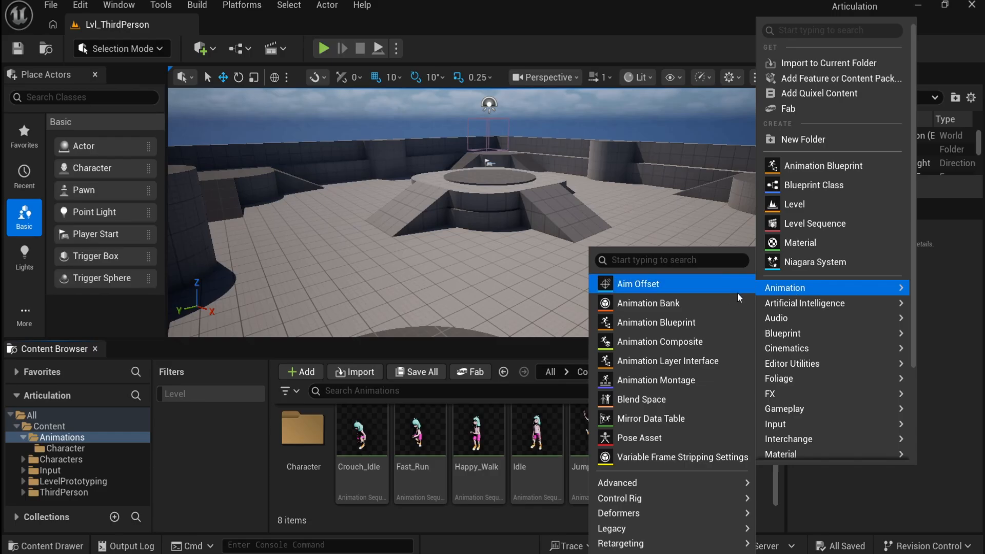
{"action": "left_click", "coordinate": [712, 323]}
{"action": "left_click", "coordinate": [474, 209]}
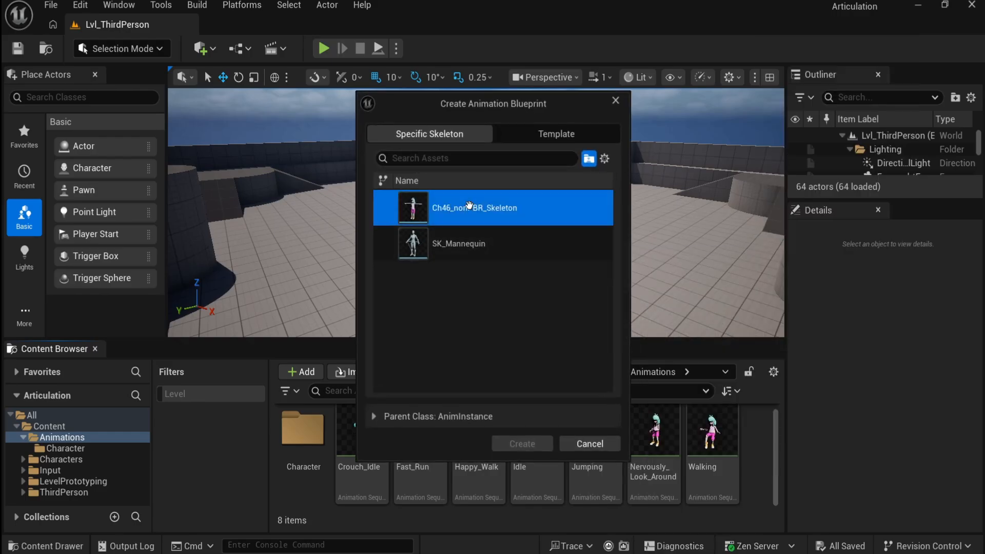
{"action": "left_click", "coordinate": [522, 444]}
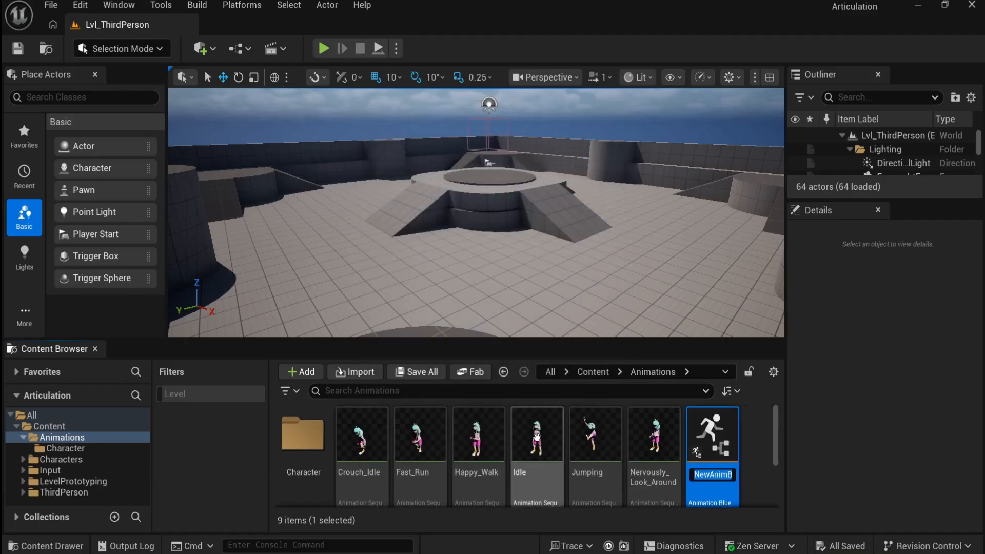
Step: Name the new Animation Blueprint ABP_Player and save all unsaved assets
{"action": "type", "text": "AB"}
{"action": "type", "text": "P_Player"}
{"action": "key", "text": "Return"}
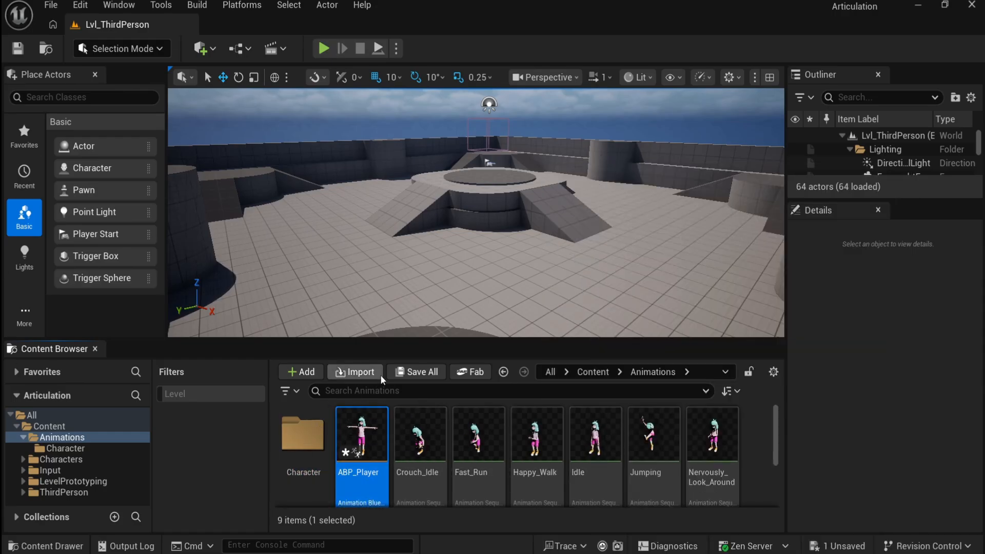
{"action": "left_click", "coordinate": [431, 376]}
{"action": "left_click", "coordinate": [622, 439]}
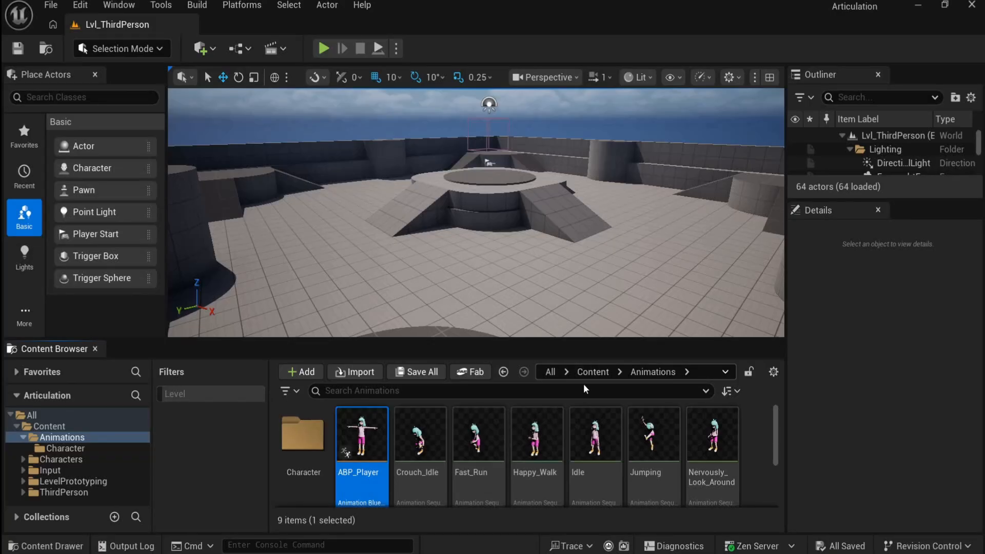
Step: Open BP_ThirdPersonCharacter from the ThirdPerson Blueprints folder and dock its editor beside the Lvl_ThirdPerson level
{"action": "left_click", "coordinate": [68, 426]}
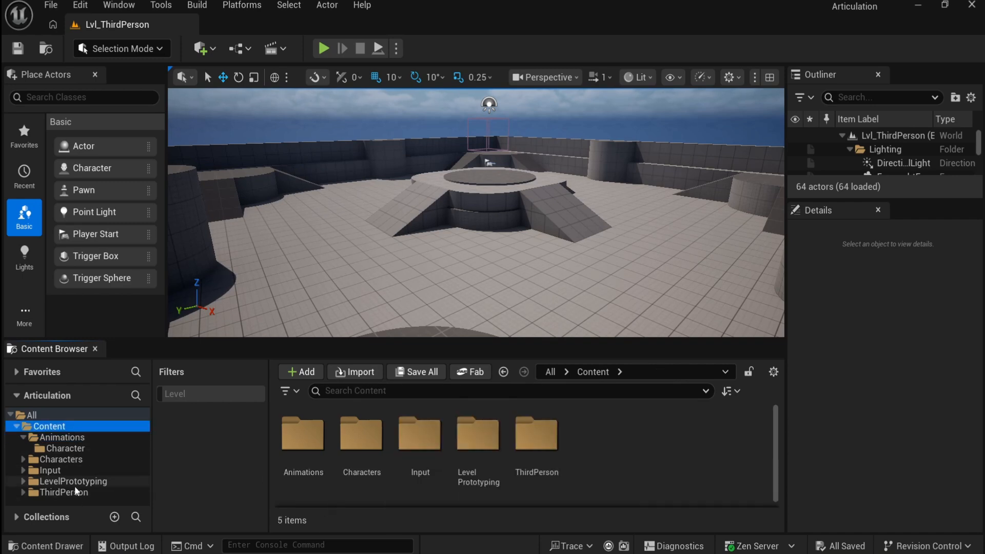
{"action": "left_click", "coordinate": [67, 492]}
{"action": "left_click", "coordinate": [382, 440]}
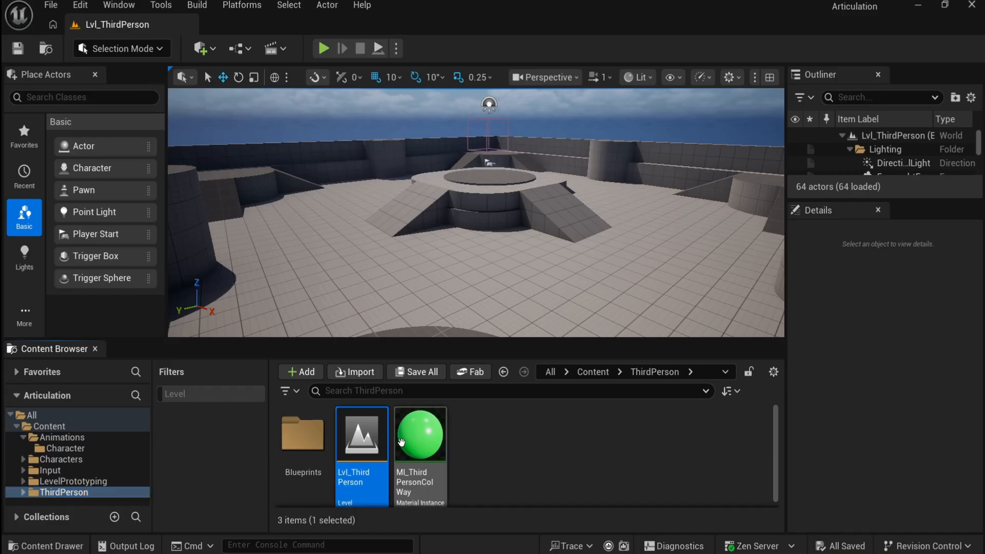
{"action": "left_click", "coordinate": [324, 460]}
{"action": "double_click", "coordinate": [325, 460]}
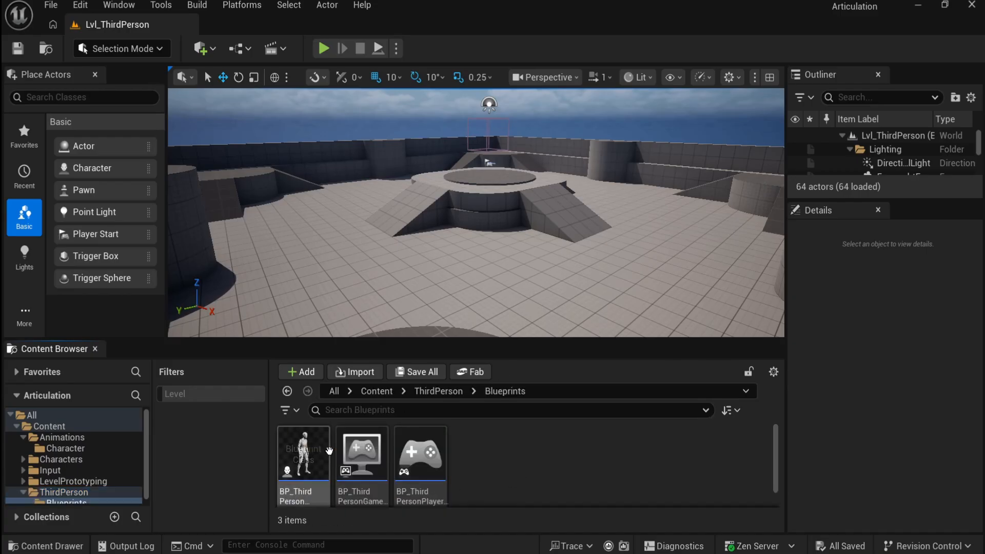
{"action": "double_click", "coordinate": [303, 454]}
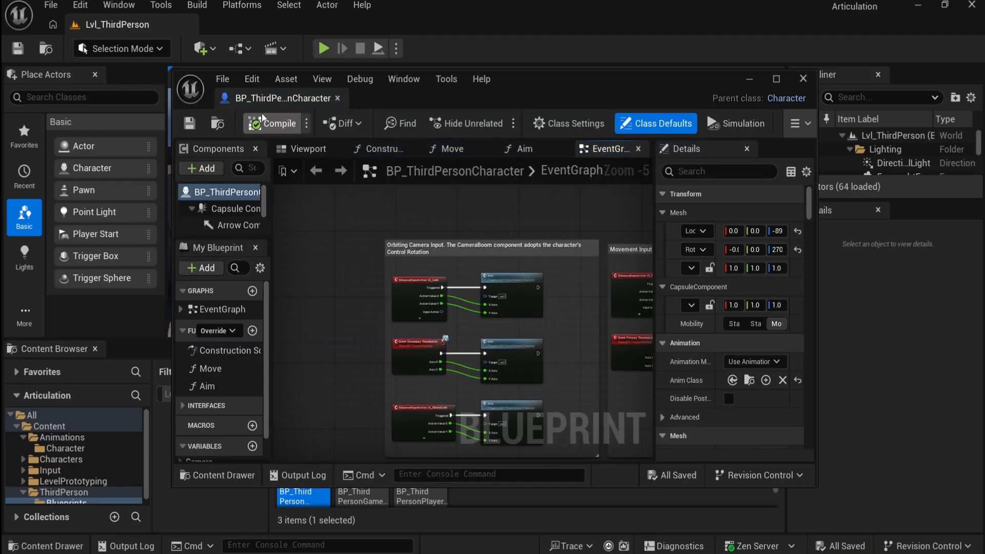
{"action": "left_click_drag", "start_coordinate": [264, 97], "coordinate": [239, 26]}
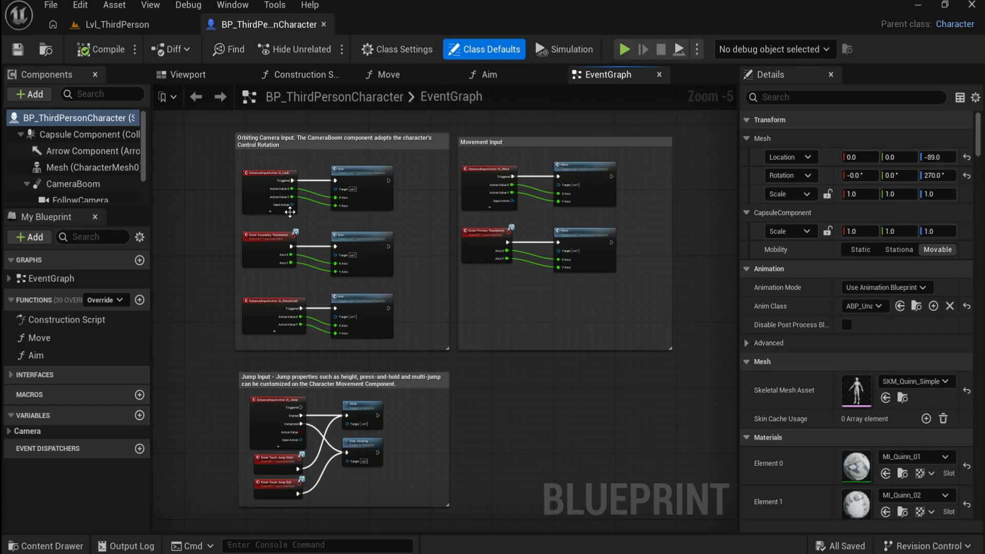
{"action": "left_click", "coordinate": [100, 119]}
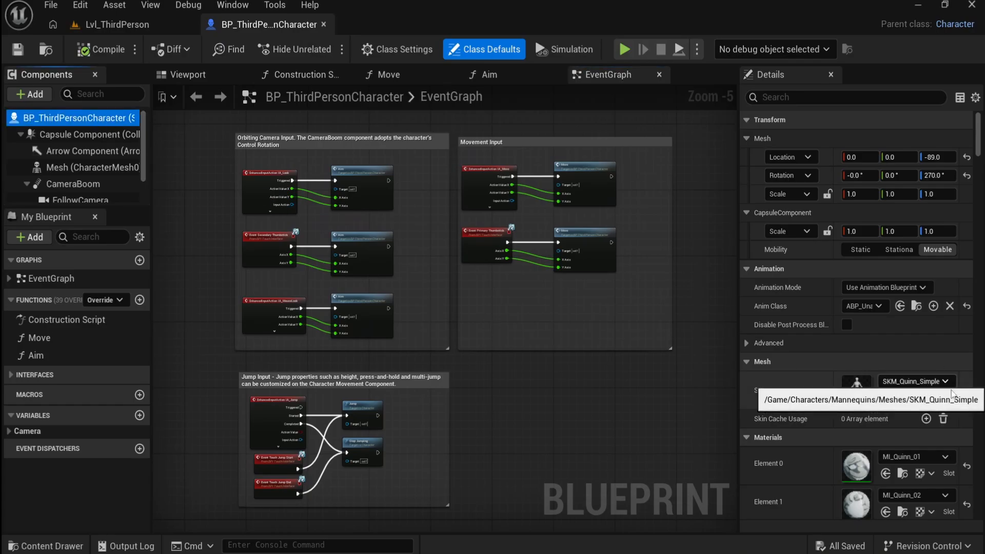
{"action": "left_click", "coordinate": [915, 381]}
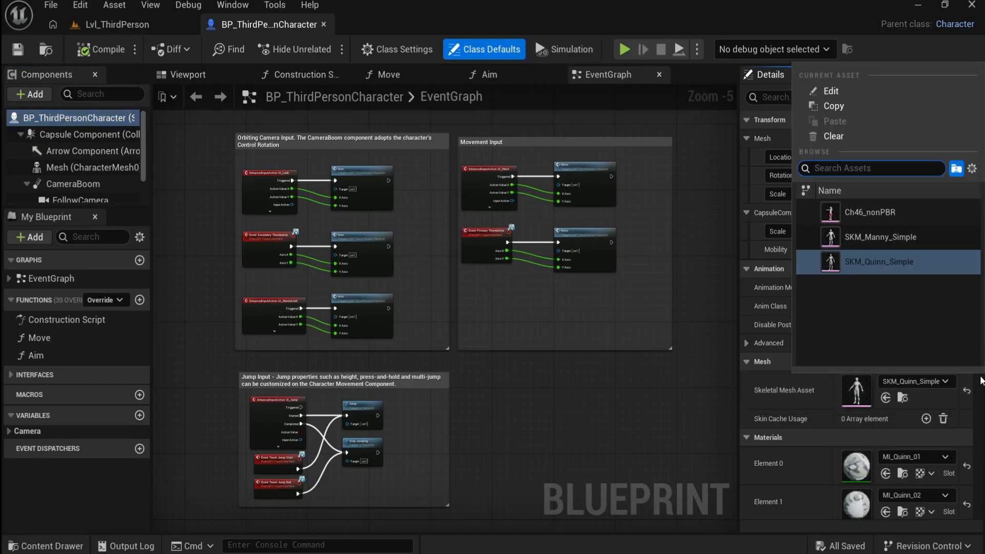
{"action": "left_click", "coordinate": [938, 50]}
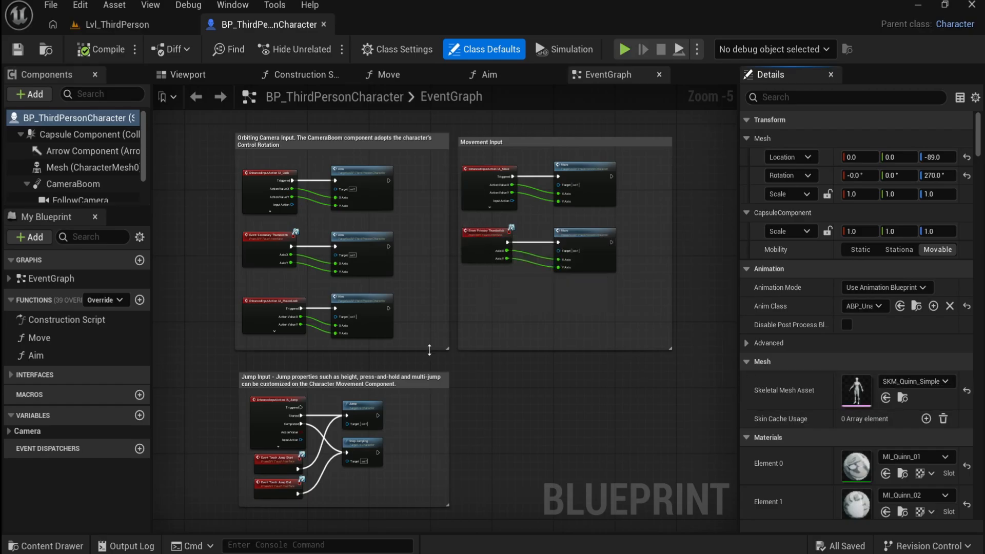
Step: Set the Anim Class of BP_ThirdPersonCharacter to ABP_Player, and compile and save the blueprint
{"action": "left_click", "coordinate": [861, 309]}
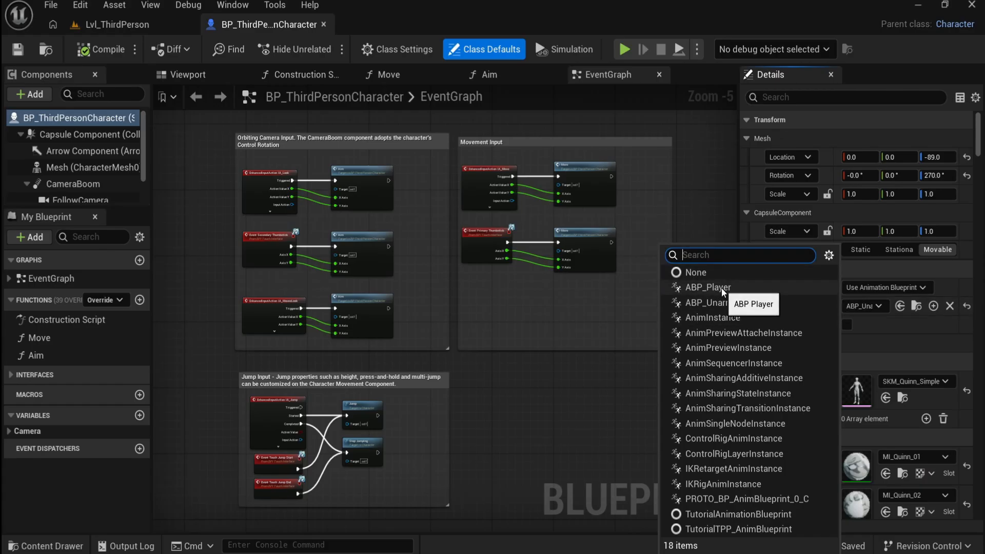
{"action": "left_click", "coordinate": [708, 287]}
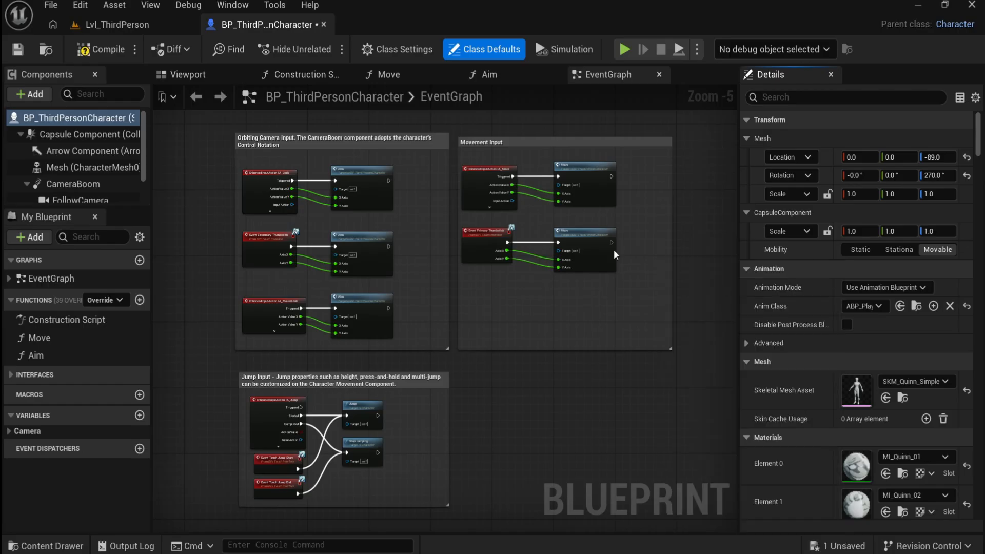
{"action": "left_click", "coordinate": [101, 49]}
{"action": "left_click", "coordinate": [17, 49]}
Step: Play-test Lvl_ThirdPerson by moving the mannequin character forward and backward, and stop the session
{"action": "left_click", "coordinate": [157, 31]}
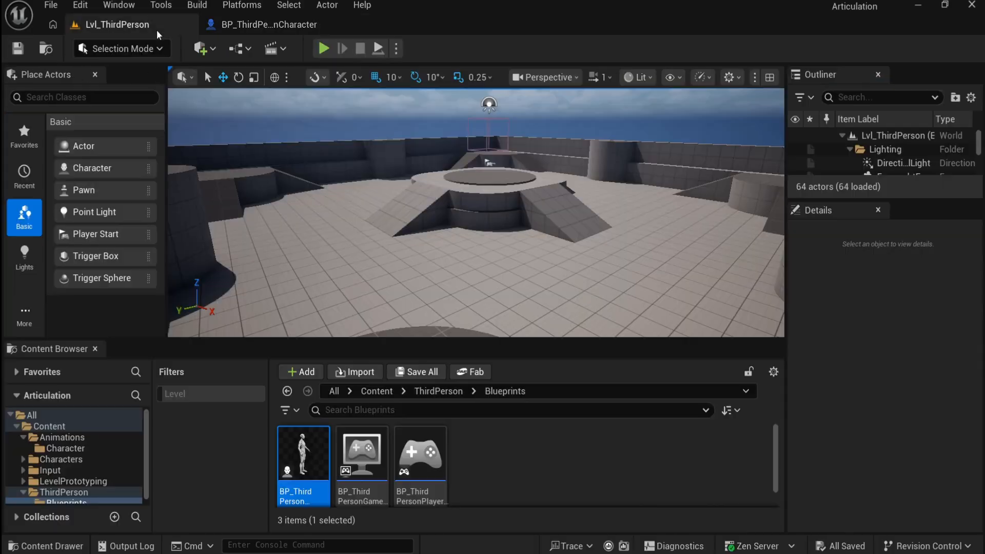
{"action": "left_click", "coordinate": [323, 49]}
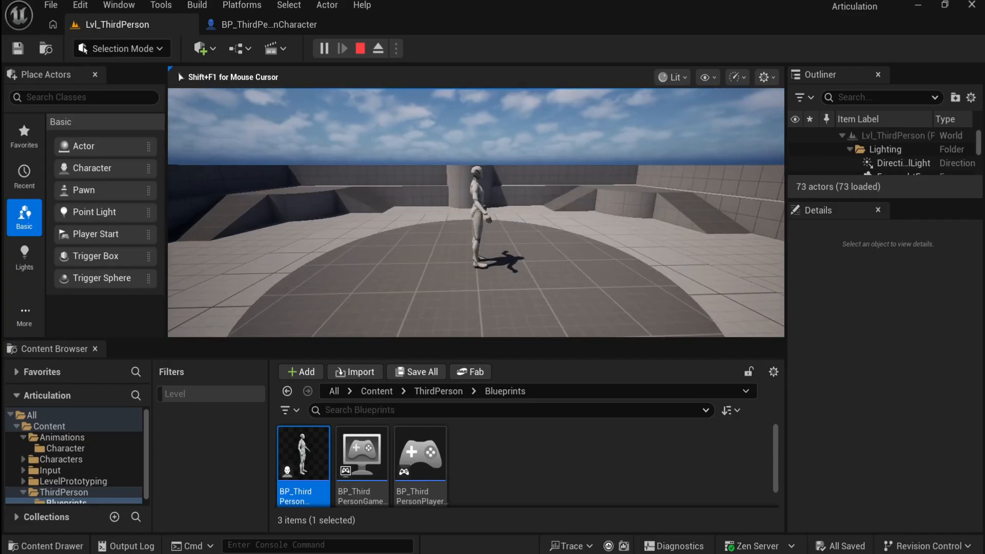
{"action": "key", "text": "w"}
{"action": "key", "text": "s"}
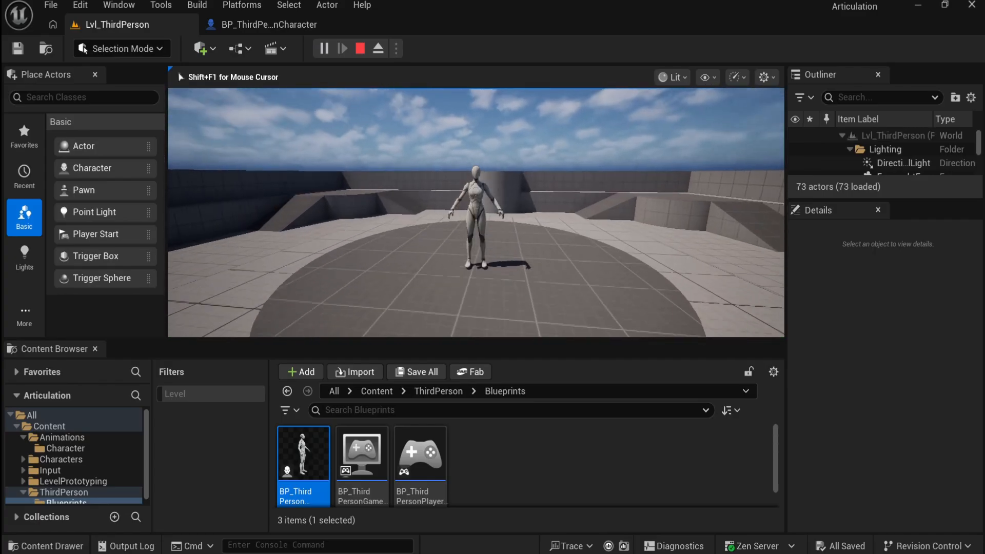
{"action": "key", "text": "w"}
{"action": "key", "text": "s"}
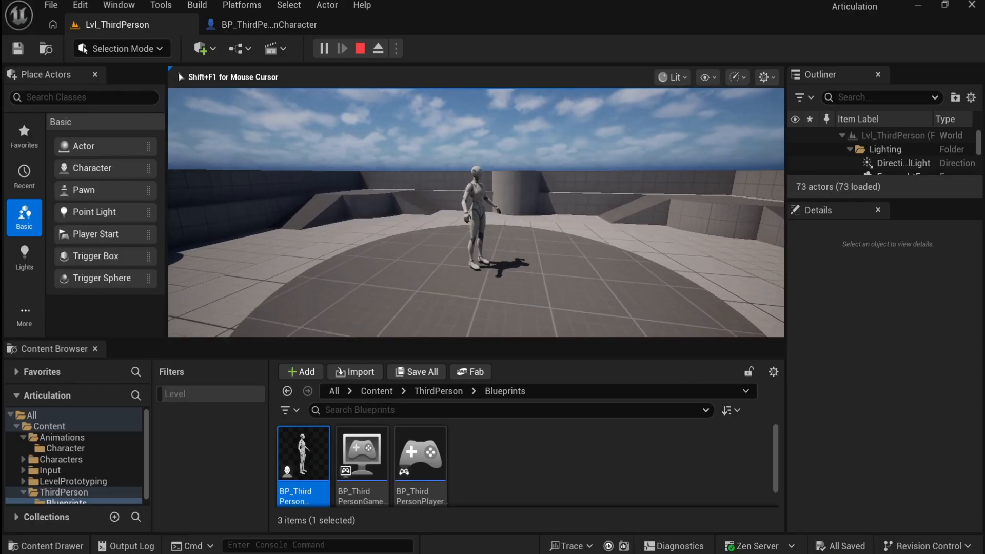
{"action": "key", "text": "Escape"}
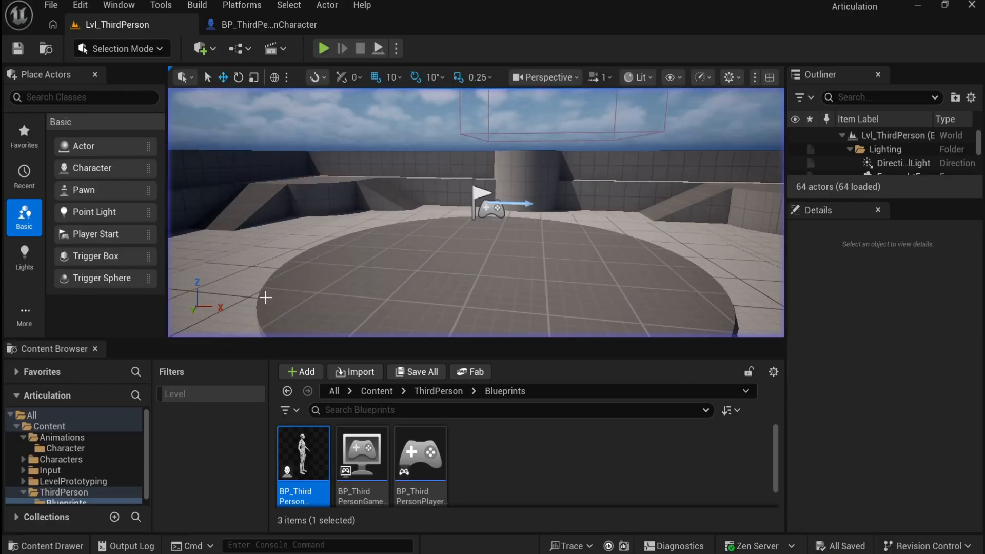
Step: Set the Skeletal Mesh Asset of BP_ThirdPersonCharacter to Ch46_nonPBR and save the blueprint
{"action": "double_click", "coordinate": [317, 360]}
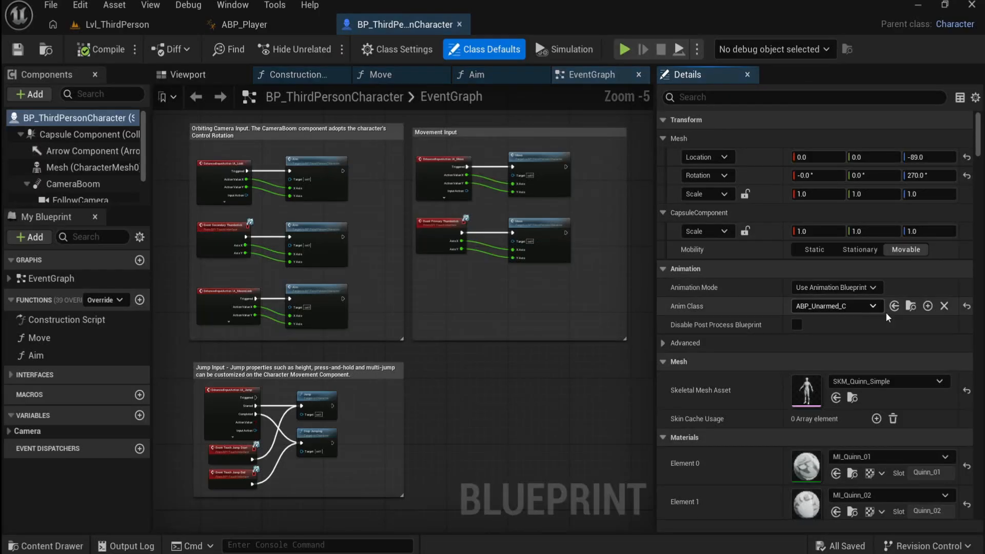
{"action": "left_click", "coordinate": [887, 381]}
{"action": "left_click", "coordinate": [872, 212]}
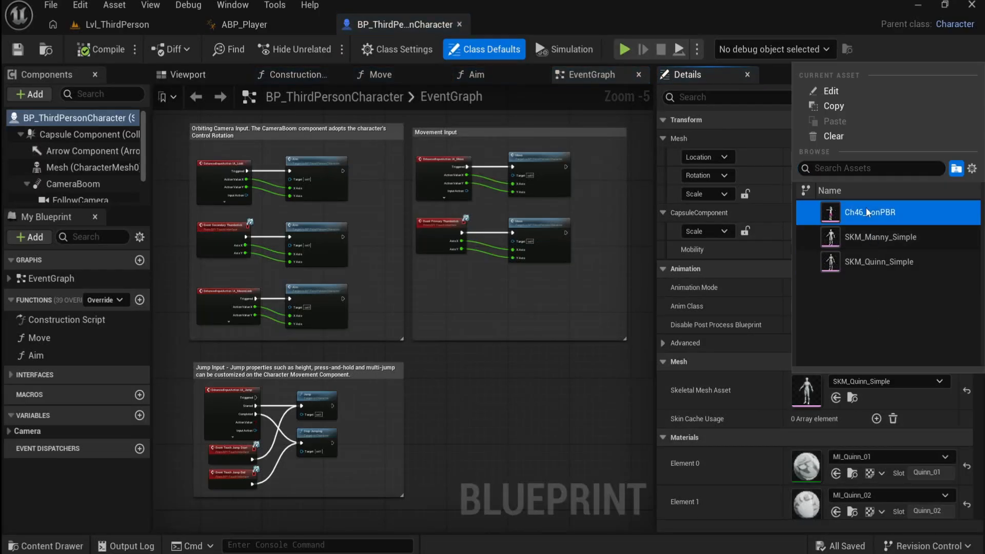
{"action": "left_click", "coordinate": [17, 50]}
Step: Play-test the level with the Ch46_nonPBR character, moving it back and forth, and stop the session
{"action": "left_click", "coordinate": [138, 27]}
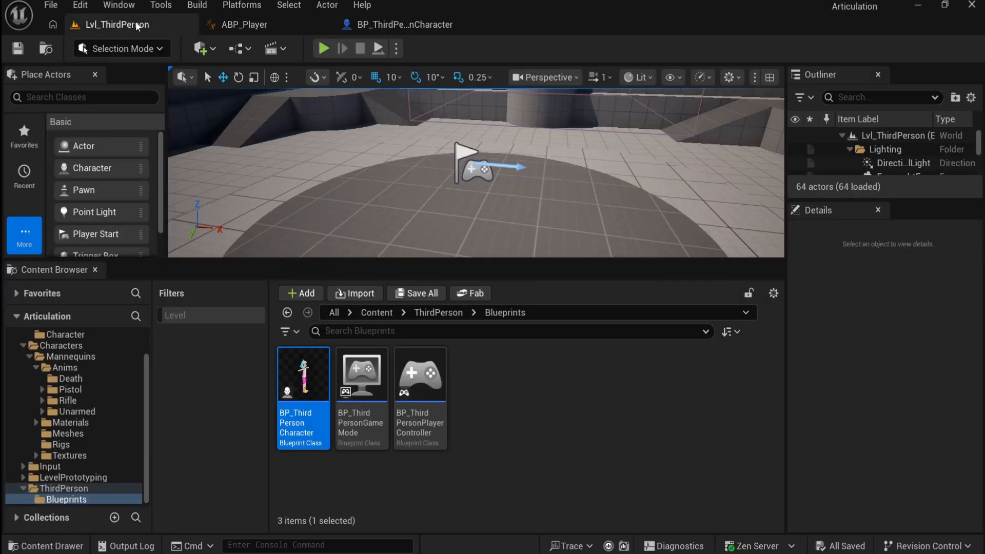
{"action": "left_click", "coordinate": [323, 49]}
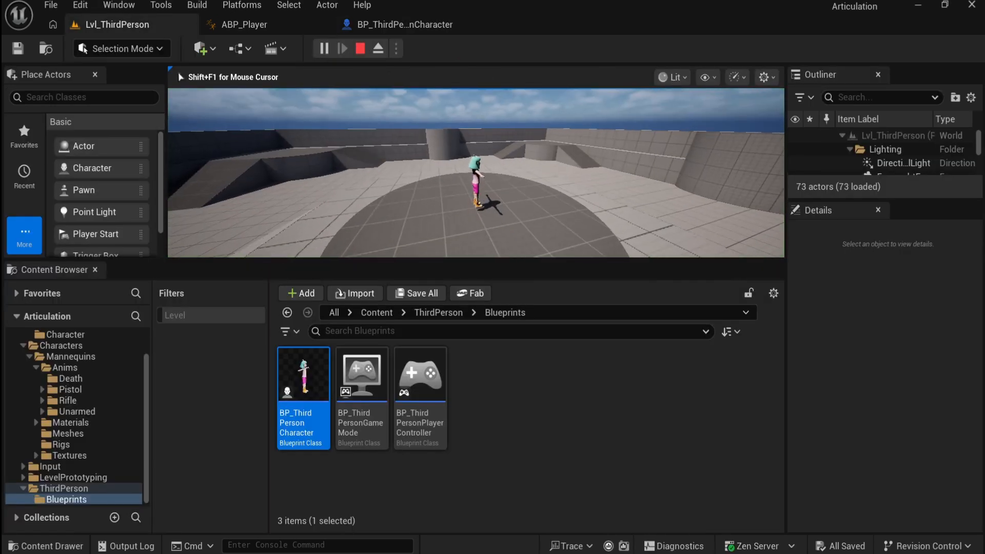
{"action": "key", "text": "s"}
{"action": "key", "text": "w"}
{"action": "key", "text": "s"}
{"action": "key", "text": "w"}
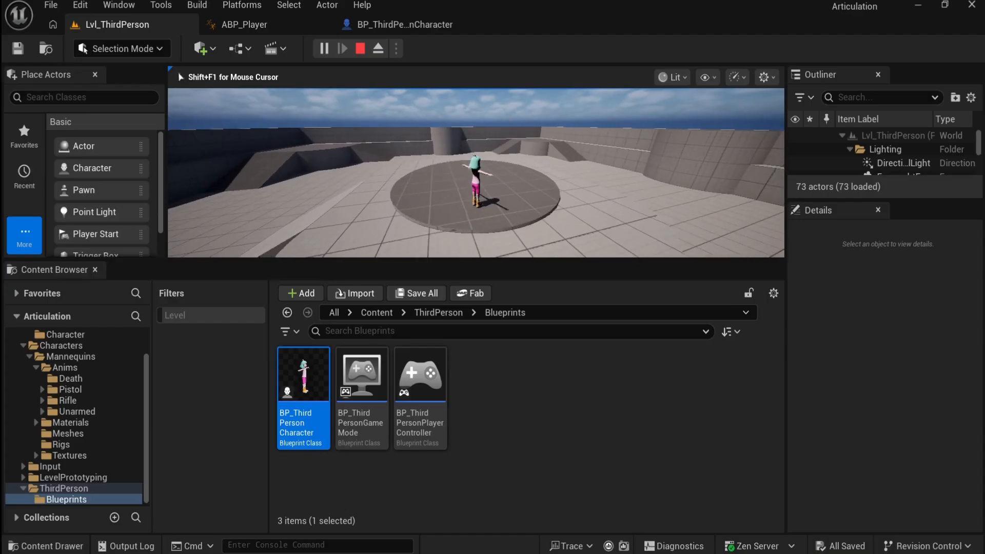
{"action": "key", "text": "s"}
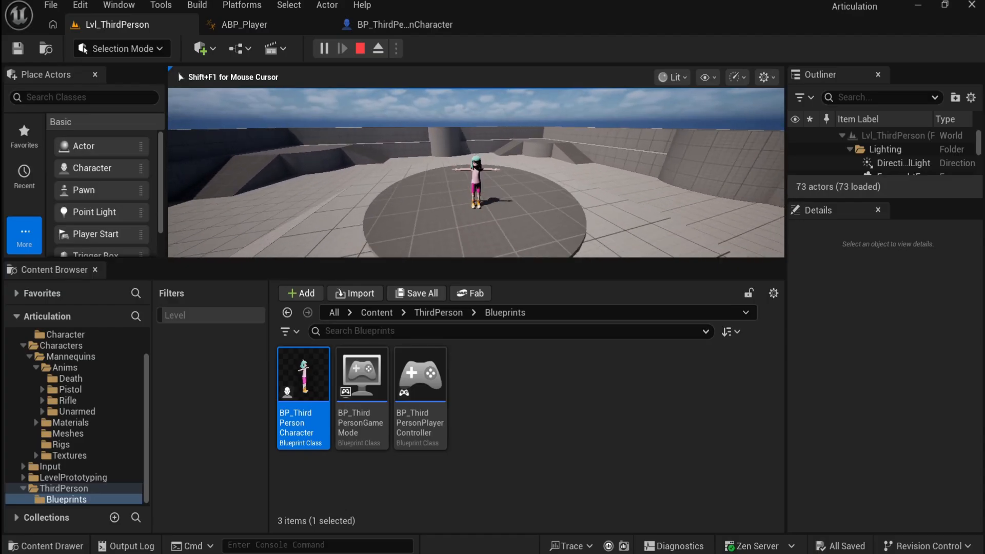
{"action": "key", "text": "Escape"}
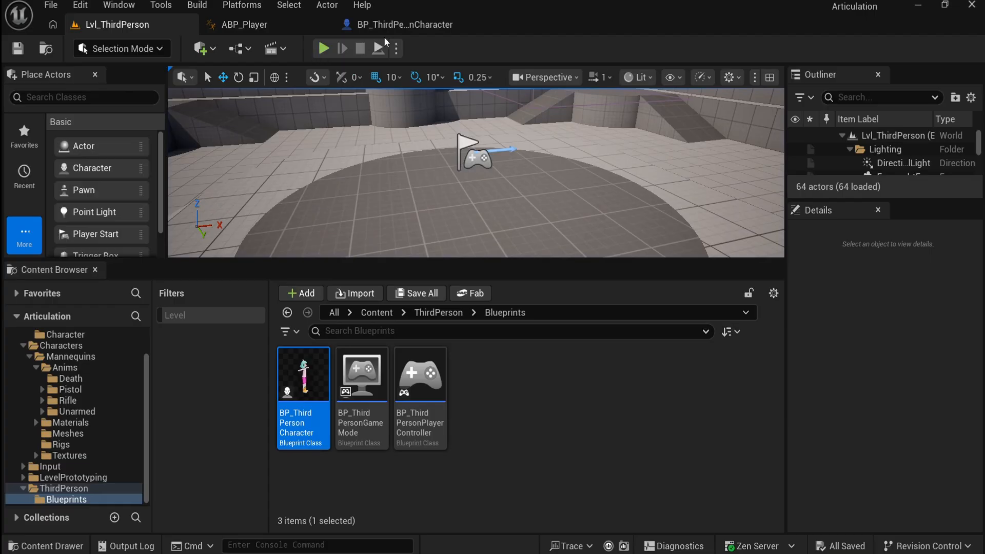
Step: Assign ABP_Player as the Anim Class in BP_ThirdPersonCharacter for the Ch46_nonPBR mesh, and compile and save
{"action": "left_click_drag", "start_coordinate": [436, 261], "coordinate": [433, 363]}
{"action": "left_click", "coordinate": [394, 33]}
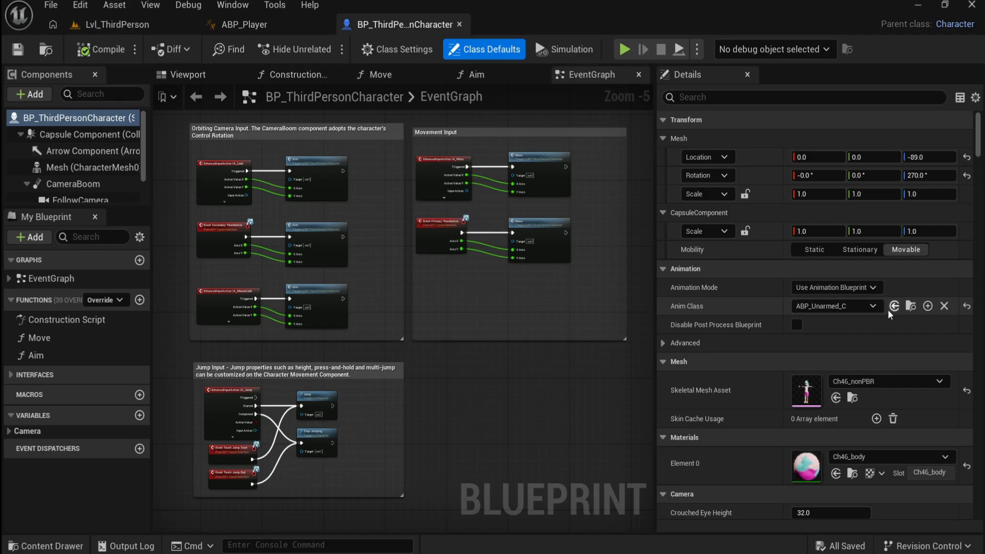
{"action": "left_click", "coordinate": [841, 306]}
{"action": "left_click", "coordinate": [662, 290]}
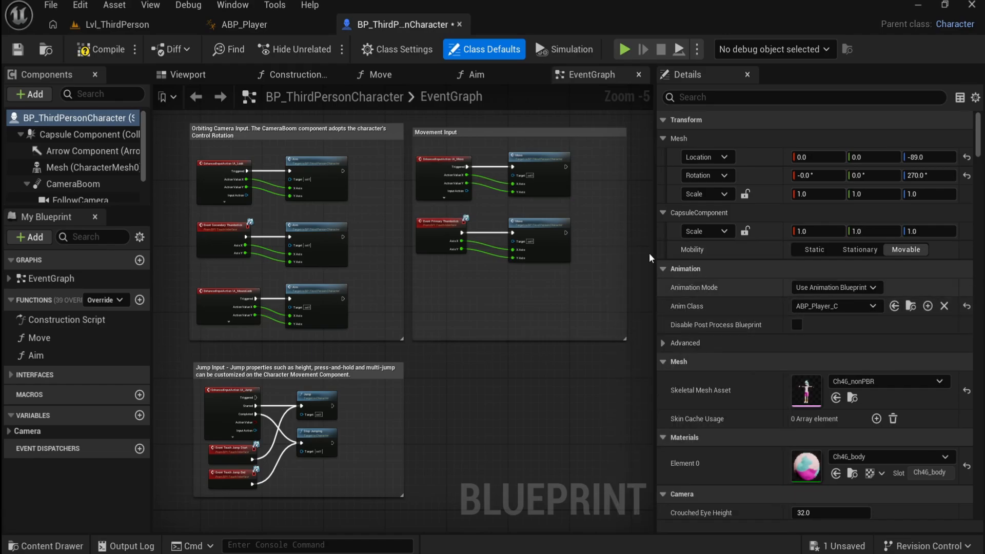
{"action": "left_click", "coordinate": [101, 50]}
{"action": "left_click", "coordinate": [18, 50]}
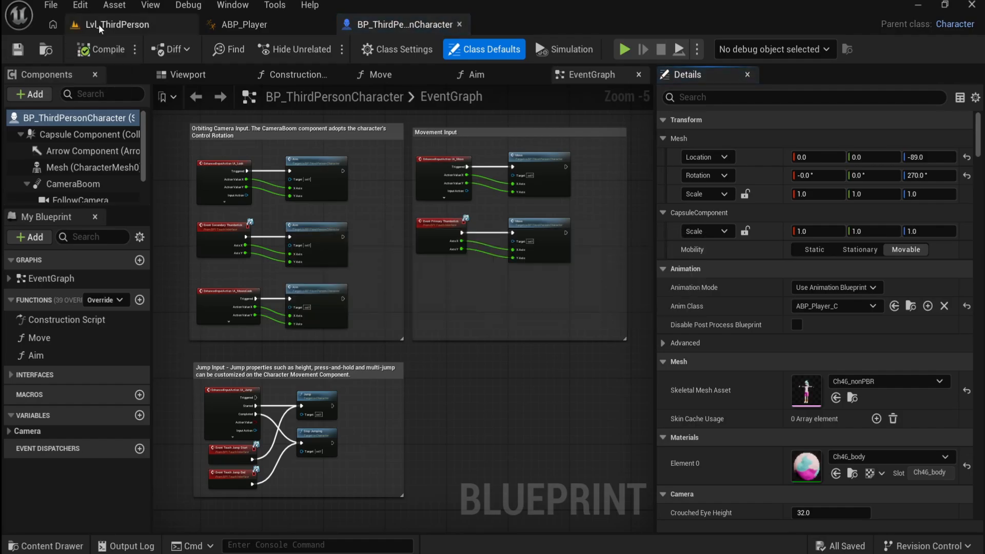
Step: Play-test the level with the new Anim Class and open ABP_Player from the Animations folder
{"action": "left_click", "coordinate": [100, 29]}
{"action": "left_click", "coordinate": [324, 48]}
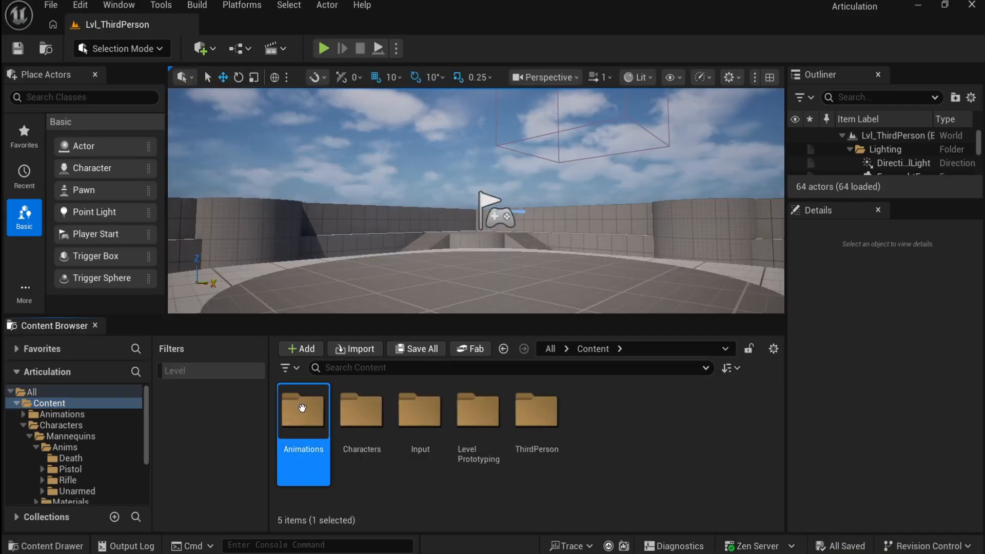
{"action": "double_click", "coordinate": [303, 410]}
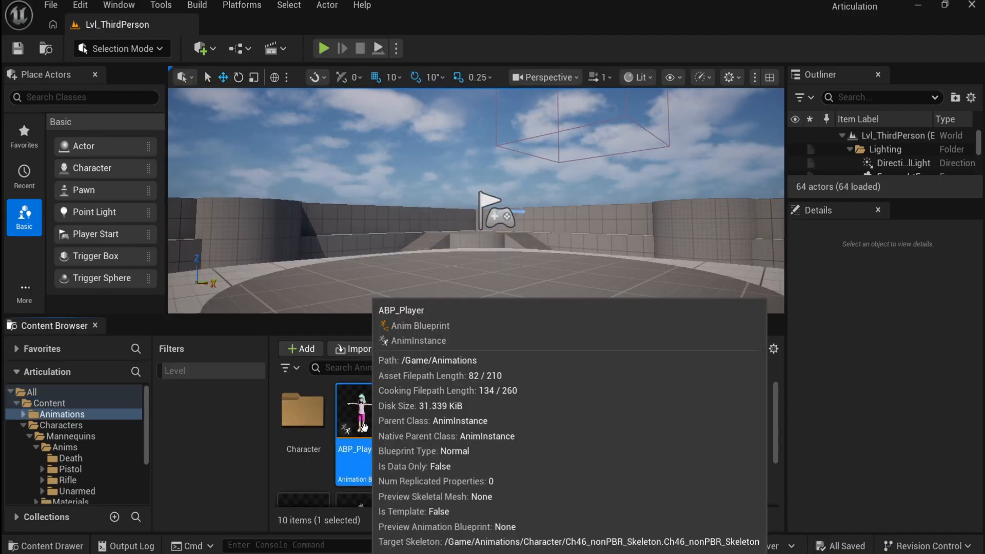
{"action": "double_click", "coordinate": [361, 410]}
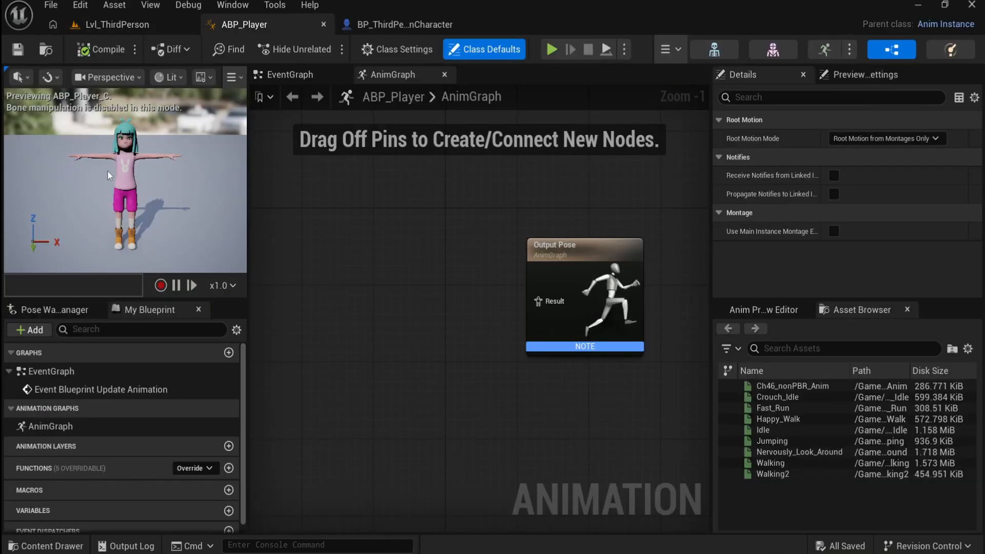
Step: Add the Walking2 animation to the AnimGraph of ABP_Player, connect it to the Output Pose result, and compile
{"action": "left_click", "coordinate": [783, 463]}
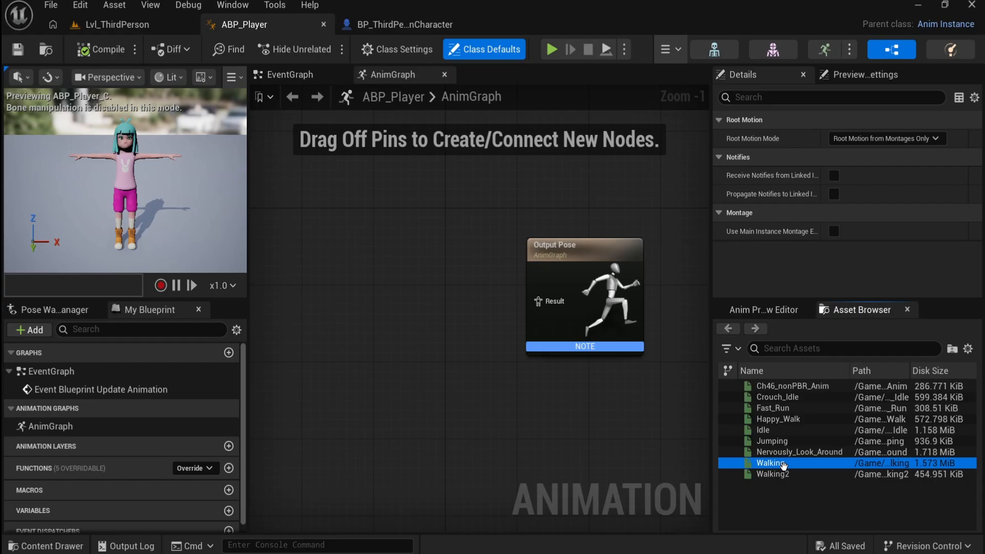
{"action": "left_click_drag", "start_coordinate": [775, 474], "coordinate": [336, 358]}
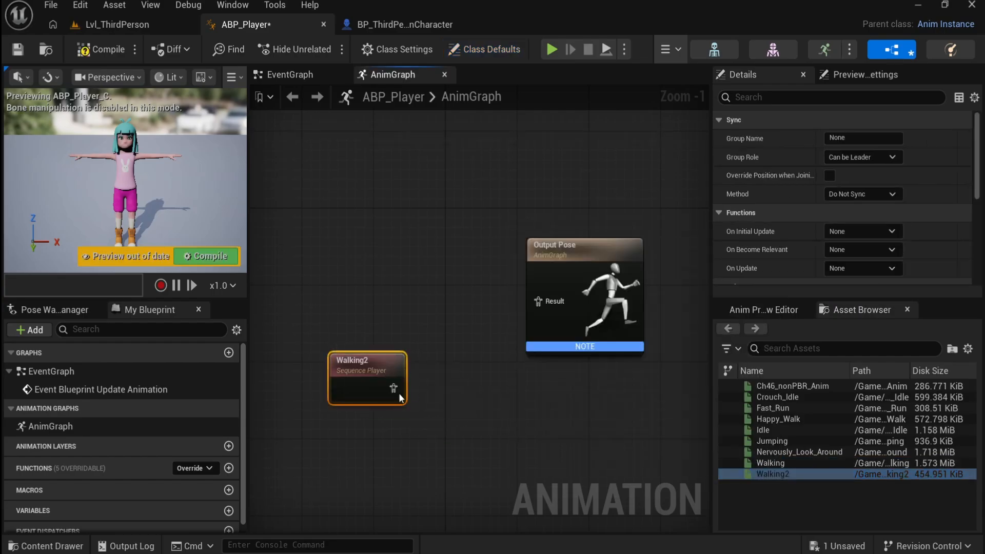
{"action": "left_click_drag", "start_coordinate": [458, 342], "coordinate": [542, 303]}
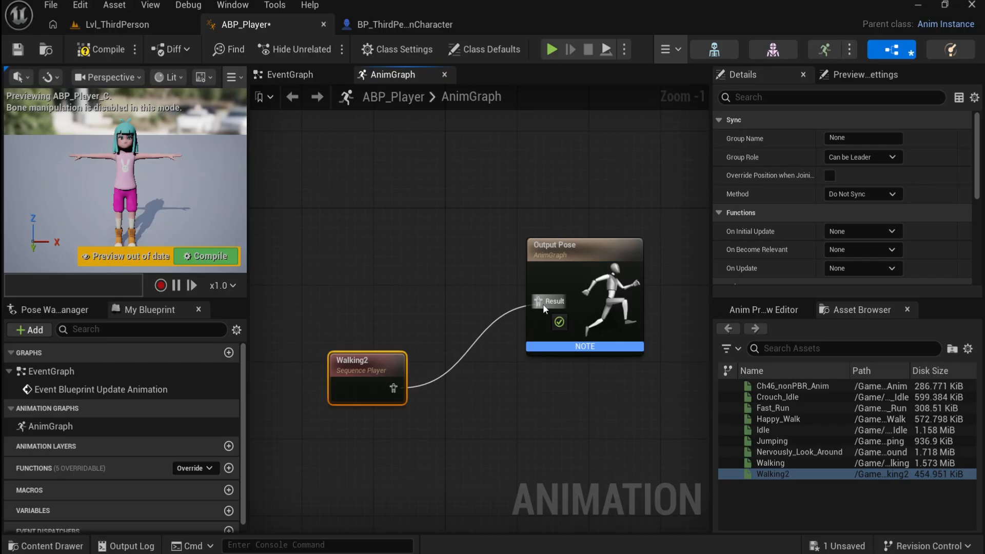
{"action": "left_click", "coordinate": [90, 53]}
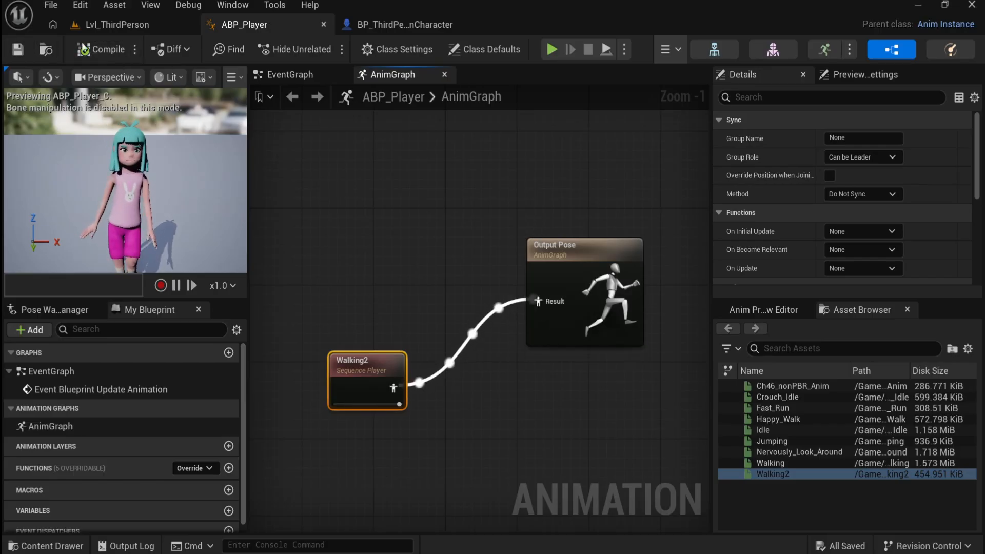
Step: Play-test Lvl_ThirdPerson to check the Walking2 animation on the character, and stop the session
{"action": "left_click", "coordinate": [122, 25]}
{"action": "left_click", "coordinate": [323, 48]}
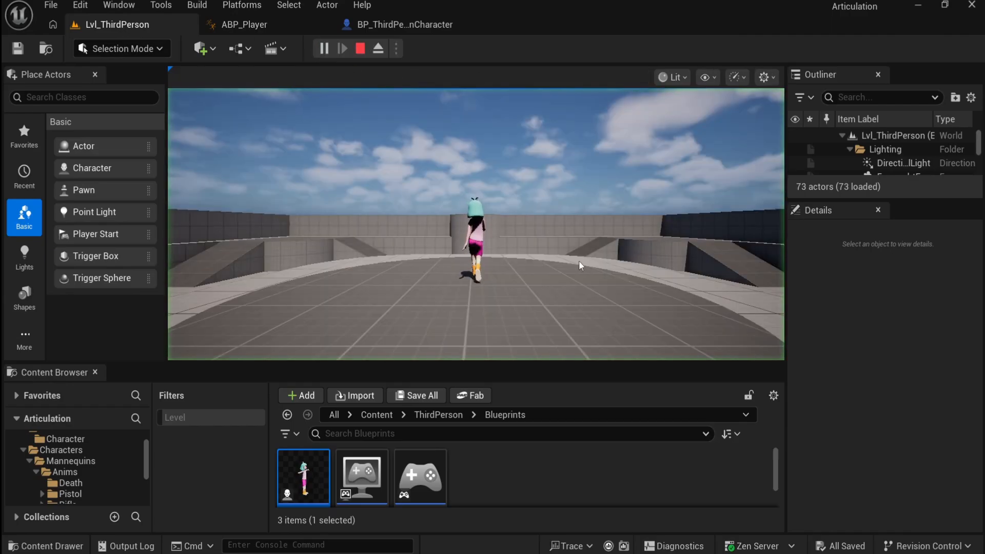
{"action": "left_click", "coordinate": [586, 266]}
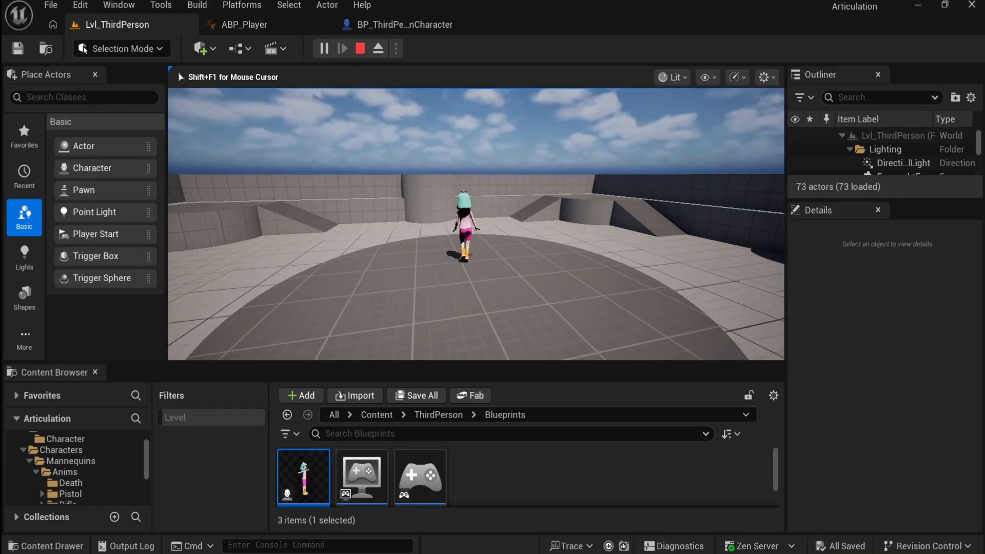
{"action": "key", "text": "Escape"}
Step: Enable Loop Animation on the Walking2 node in ABP_Player and compile the blueprint
{"action": "left_click", "coordinate": [244, 24]}
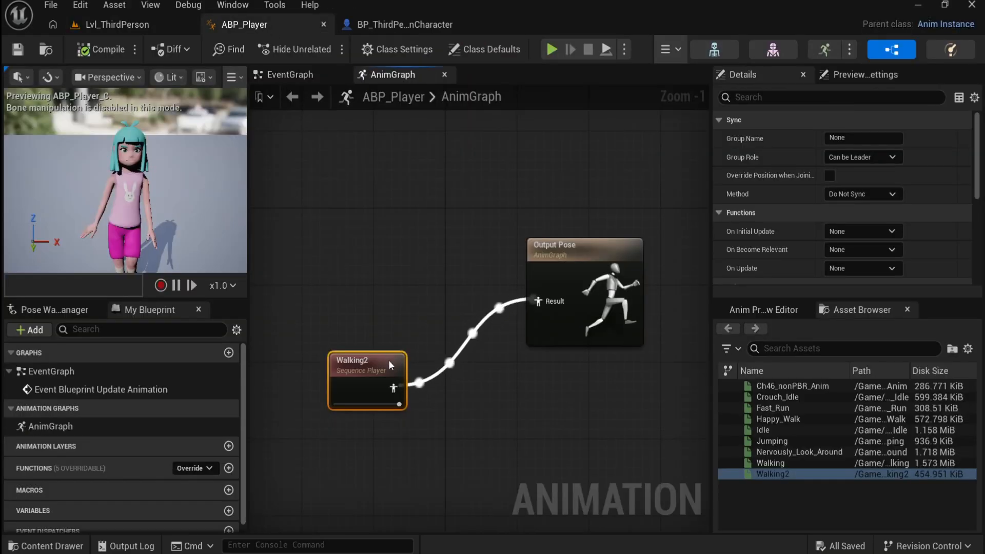
{"action": "left_click", "coordinate": [827, 96]}
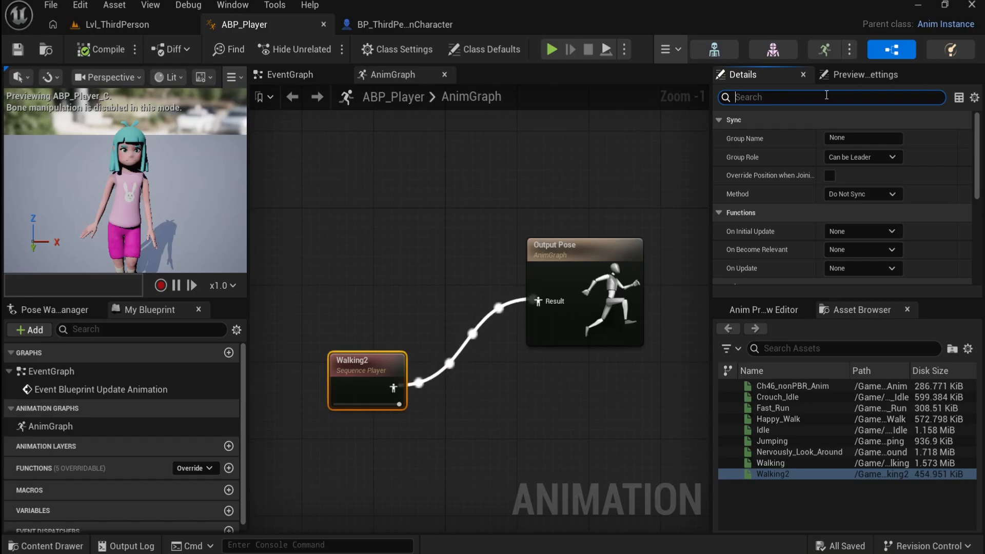
{"action": "type", "text": "loop"}
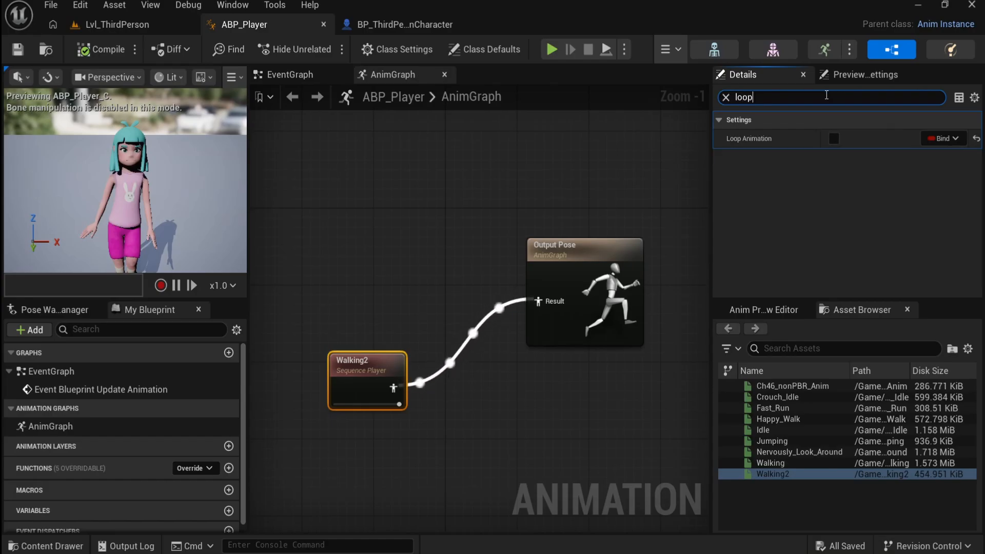
{"action": "left_click", "coordinate": [830, 140]}
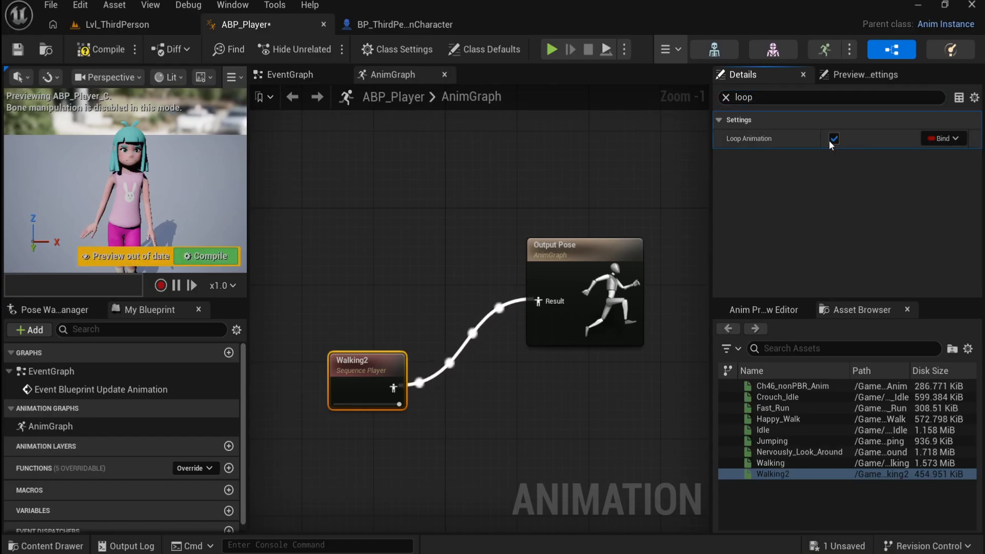
{"action": "left_click", "coordinate": [726, 97]}
{"action": "left_click", "coordinate": [101, 49]}
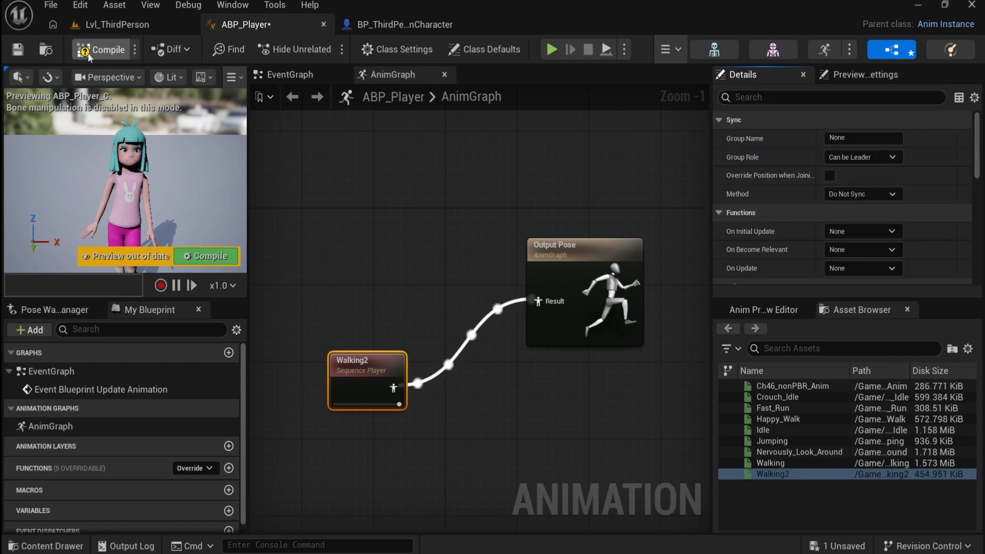
Step: Play-test Lvl_ThirdPerson with the looping walk, moving the character in different directions, and stop the session
{"action": "left_click", "coordinate": [136, 24]}
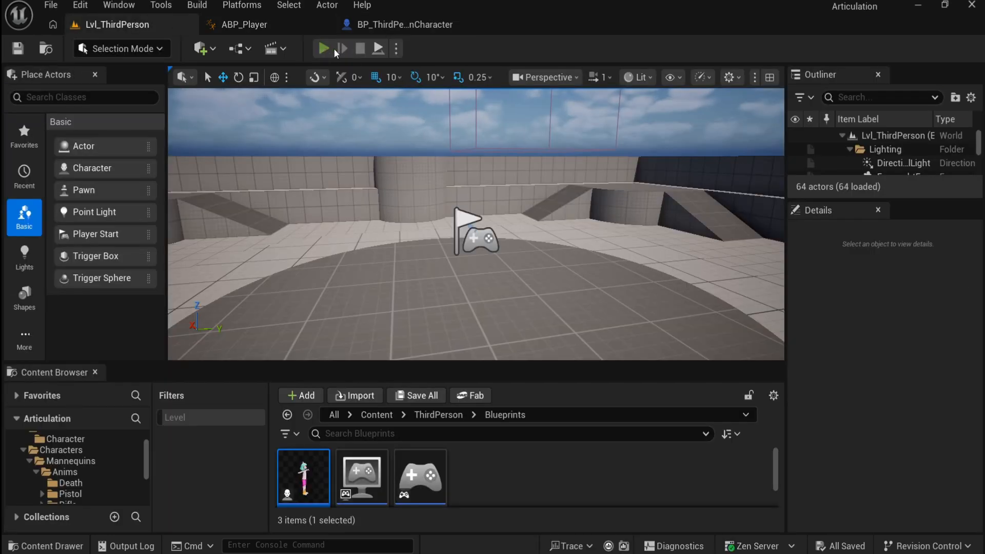
{"action": "left_click", "coordinate": [325, 48]}
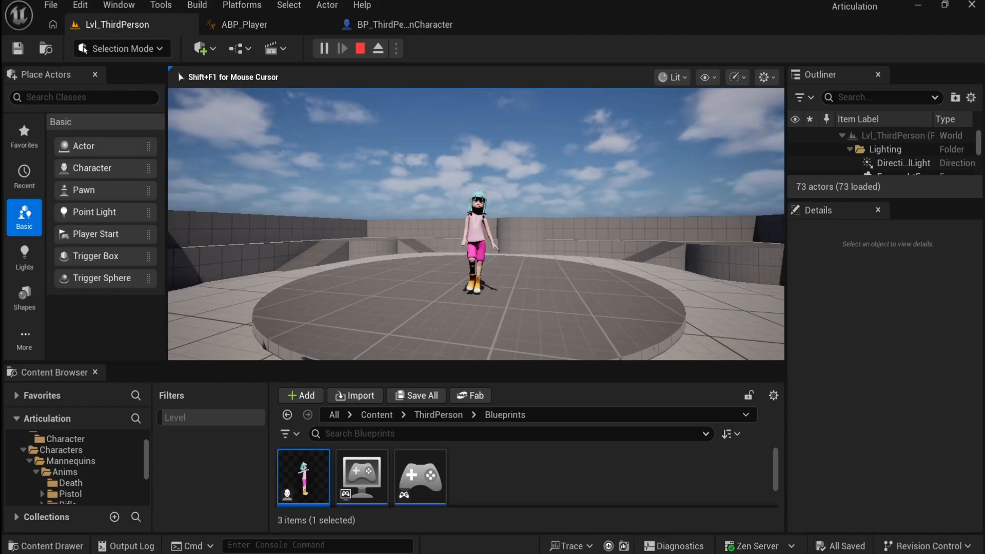
{"action": "key", "text": "d"}
{"action": "key", "text": "s"}
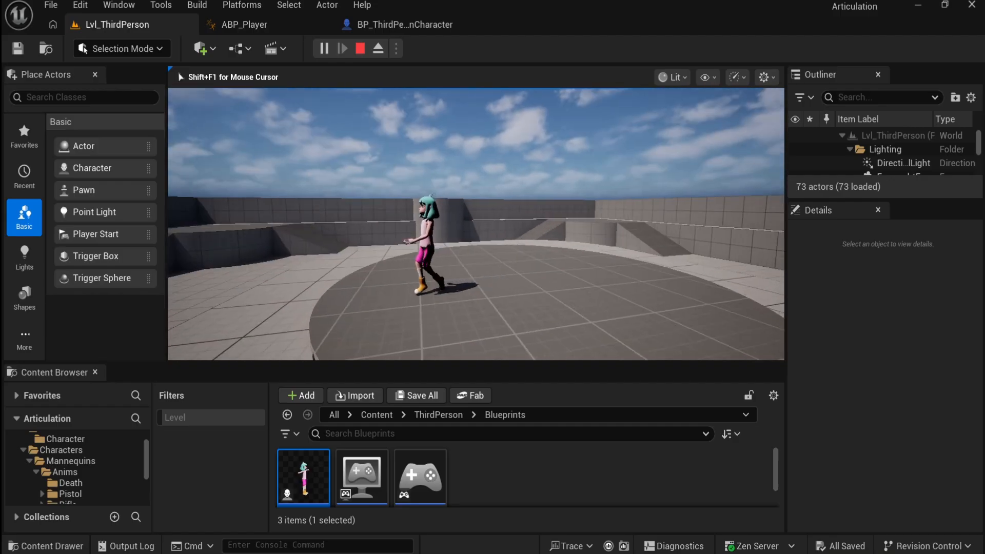
{"action": "key", "text": "Escape"}
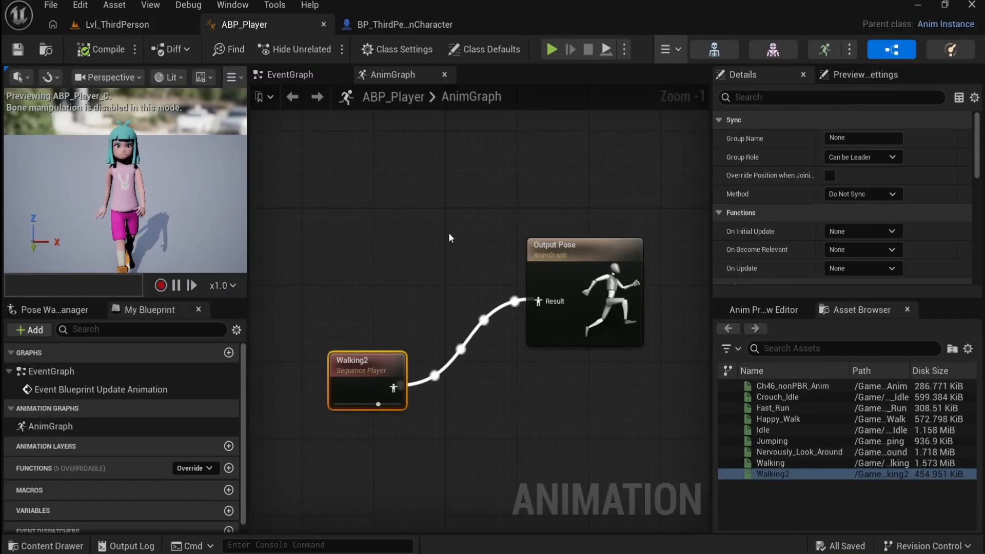
Step: Move the Walking2 node up beside Output Pose in the AnimGraph, and look at the EventGraph of ABP_Player
{"action": "right_click_drag", "start_coordinate": [448, 233], "coordinate": [360, 243]}
{"action": "left_click_drag", "start_coordinate": [342, 279], "coordinate": [390, 188]}
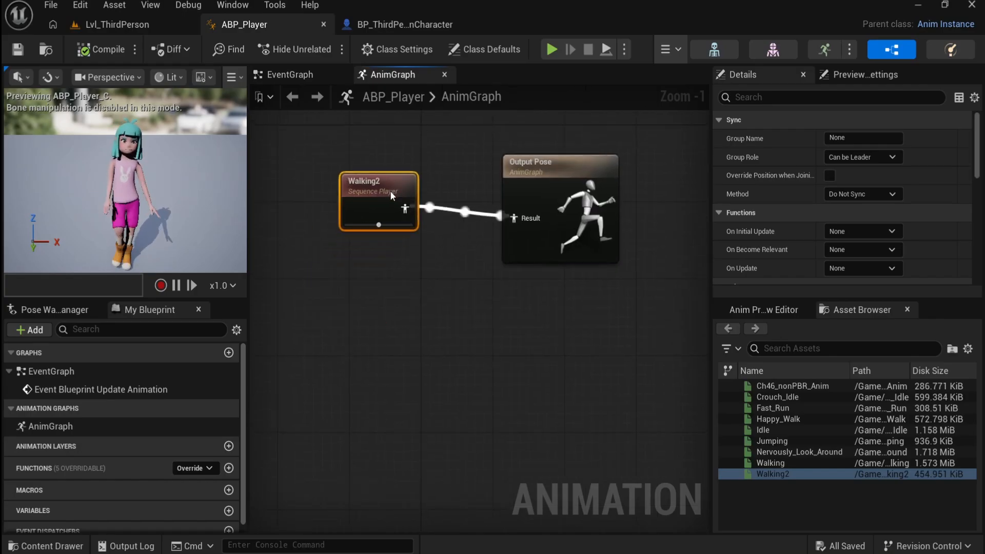
{"action": "right_click_drag", "start_coordinate": [480, 262], "coordinate": [470, 323]}
{"action": "left_click", "coordinate": [287, 75]}
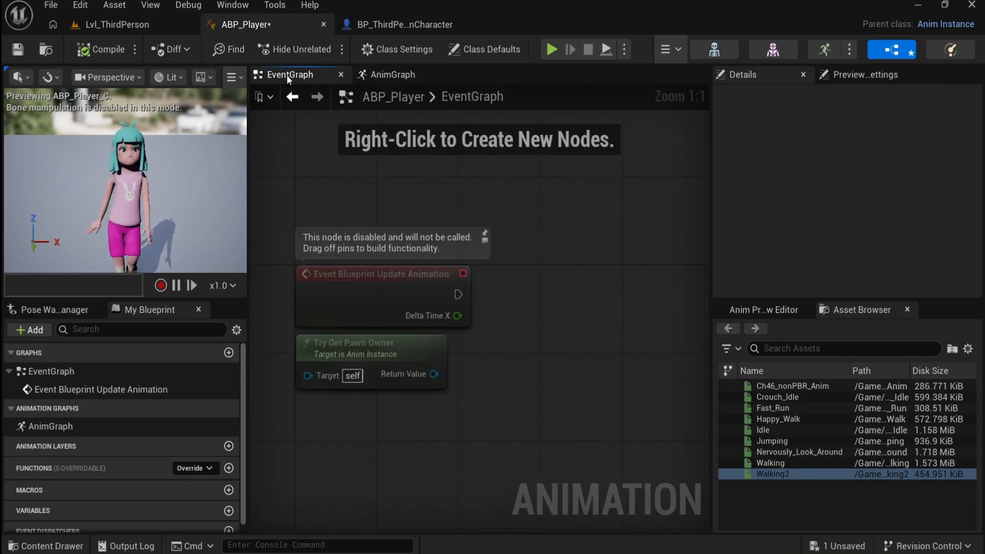
{"action": "left_click", "coordinate": [403, 75]}
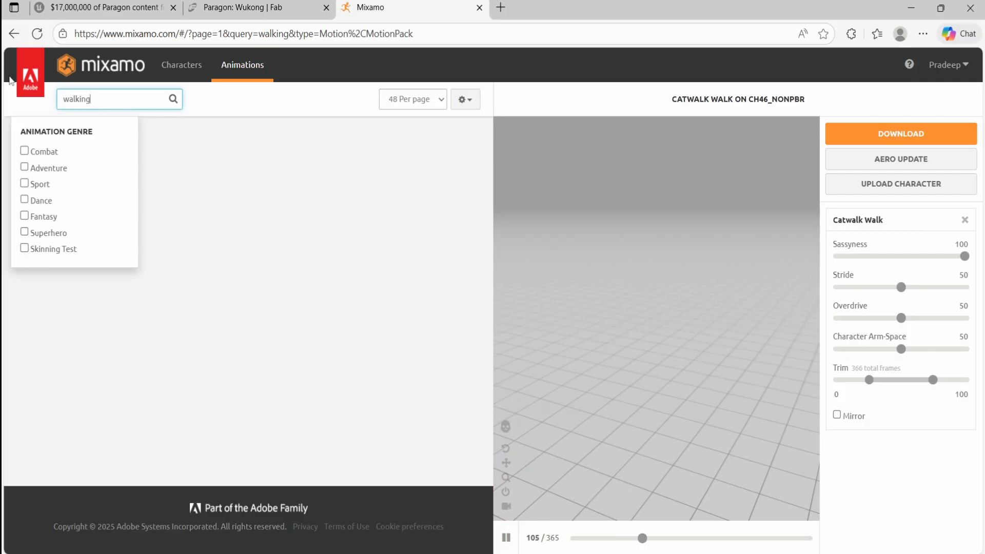
Step: Switch to Mixamo, search the animations for walking, and apply the Walking animation with In Place enabled
{"action": "left_click", "coordinate": [266, 107]}
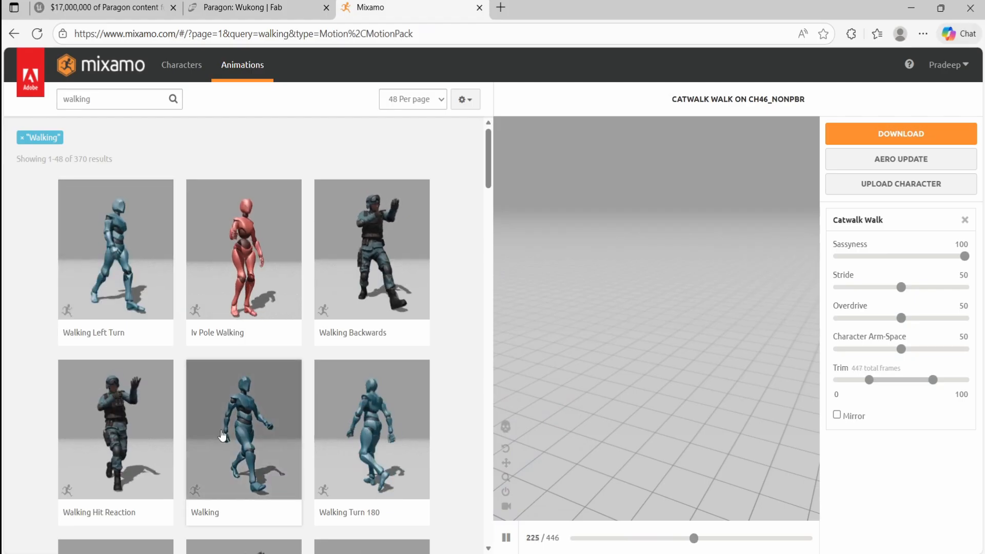
{"action": "left_click", "coordinate": [222, 435]}
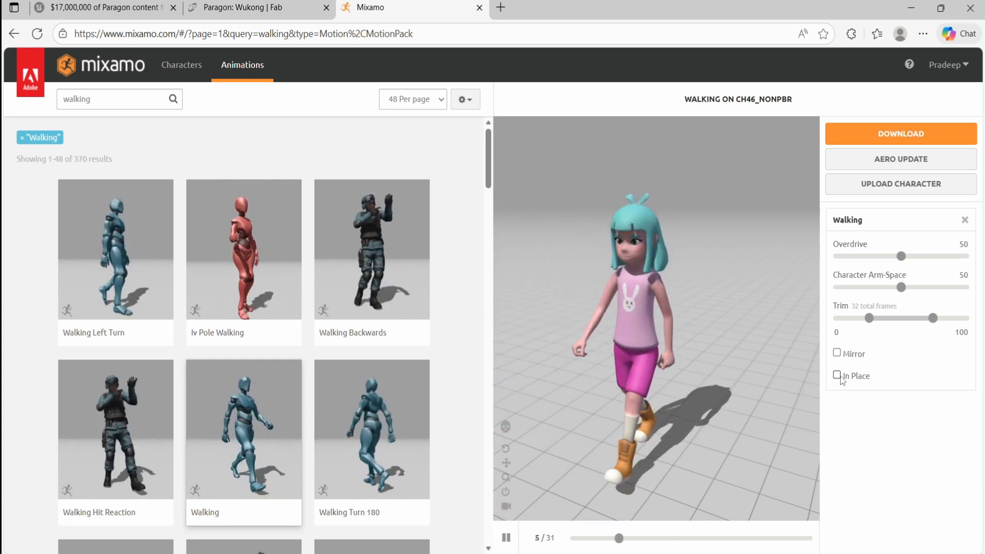
{"action": "left_click", "coordinate": [837, 376]}
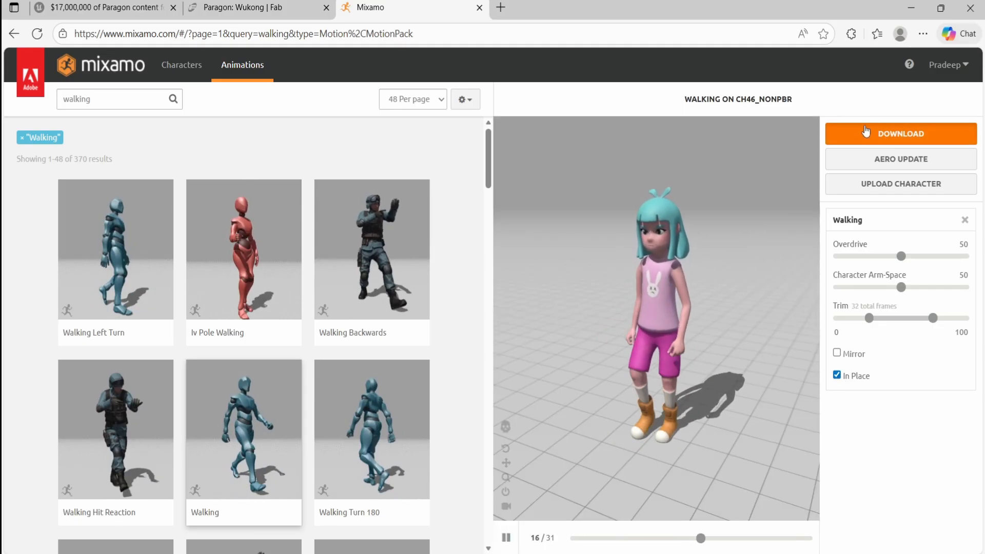
Step: Download the in-place Walking animation as FBX Binary without skin at 60 frames per second, and locate Walking (2).fbx in Downloads
{"action": "left_click", "coordinate": [900, 133]}
{"action": "left_click", "coordinate": [617, 198]}
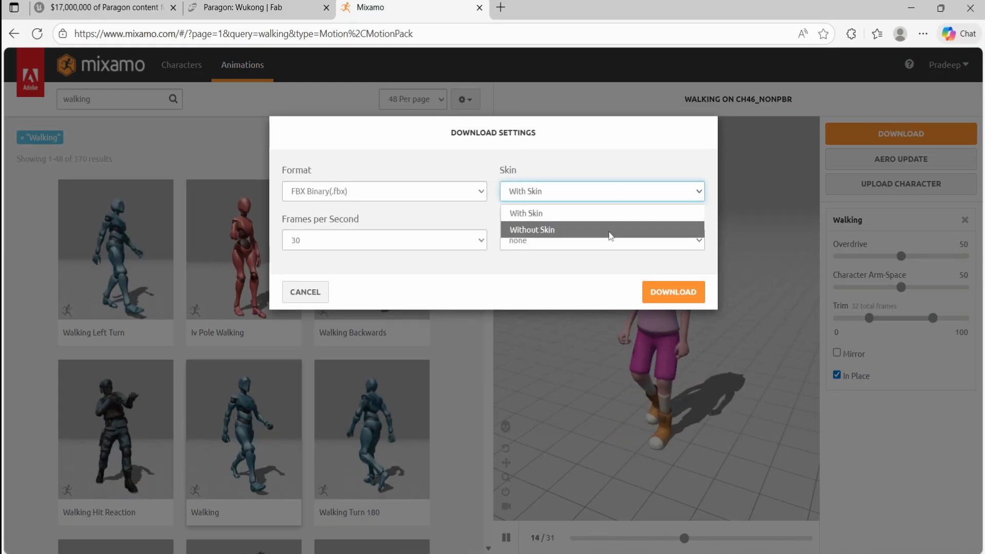
{"action": "left_click", "coordinate": [609, 230]}
{"action": "left_click", "coordinate": [457, 240]}
{"action": "left_click", "coordinate": [338, 292]}
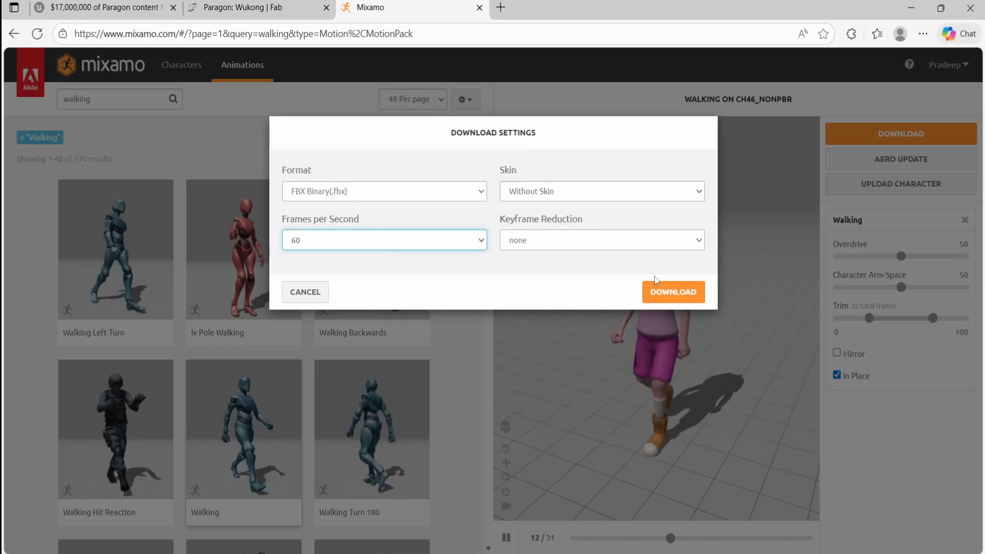
{"action": "left_click", "coordinate": [661, 292]}
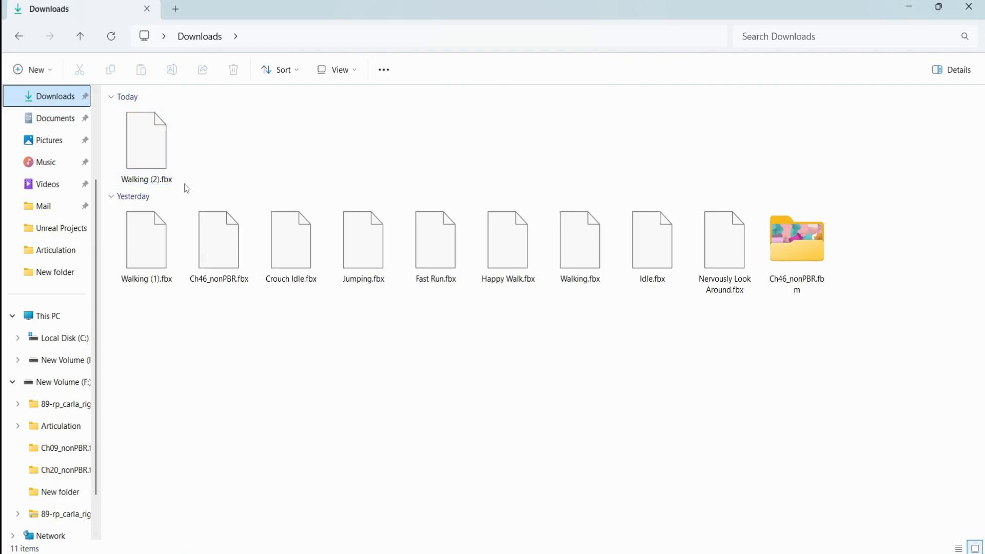
{"action": "left_click", "coordinate": [156, 149]}
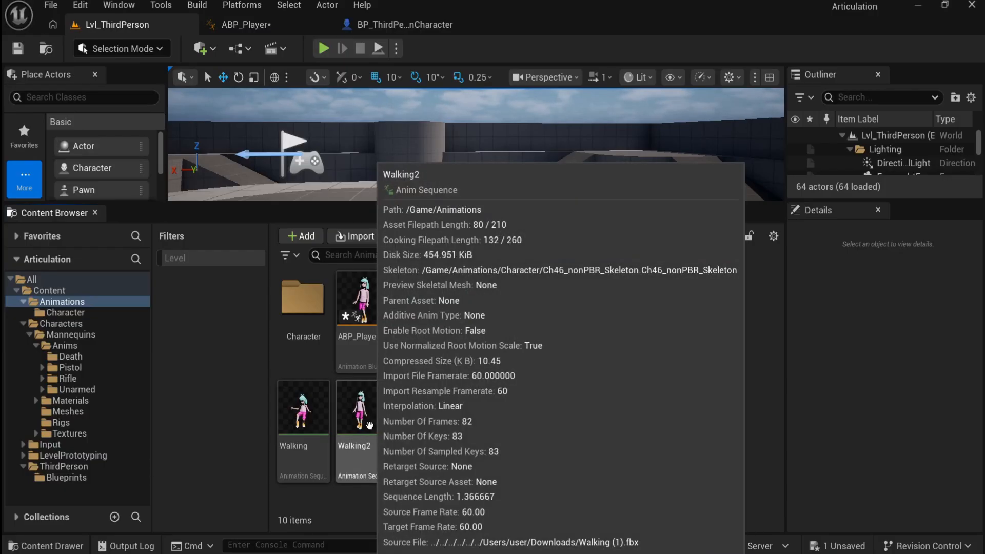
Step: In Unreal Editor, force delete the Walking and Walking2 animation sequences from the Animations folder
{"action": "left_click", "coordinate": [369, 425]}
{"action": "left_click", "coordinate": [310, 418], "text": "ctrl"}
{"action": "right_click", "coordinate": [311, 410]}
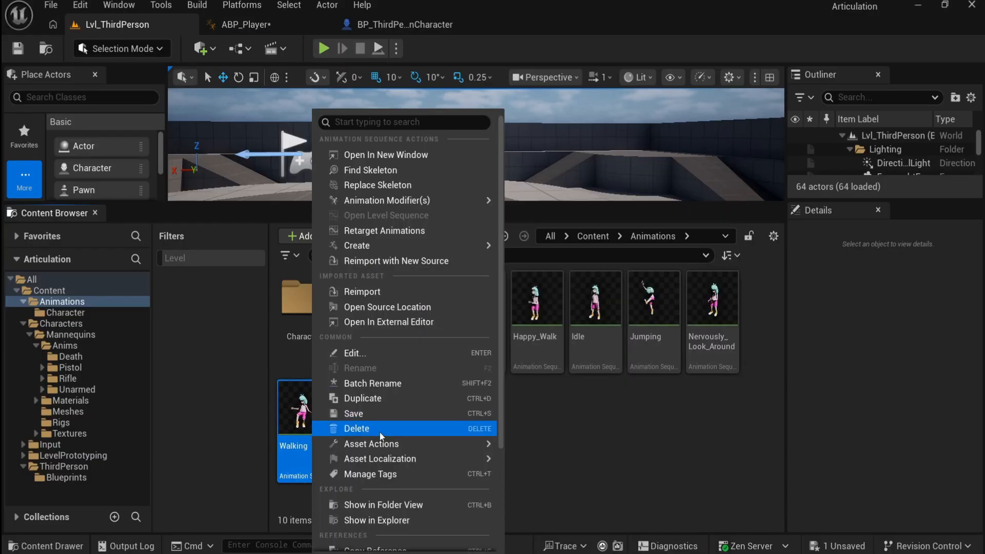
{"action": "left_click", "coordinate": [381, 431]}
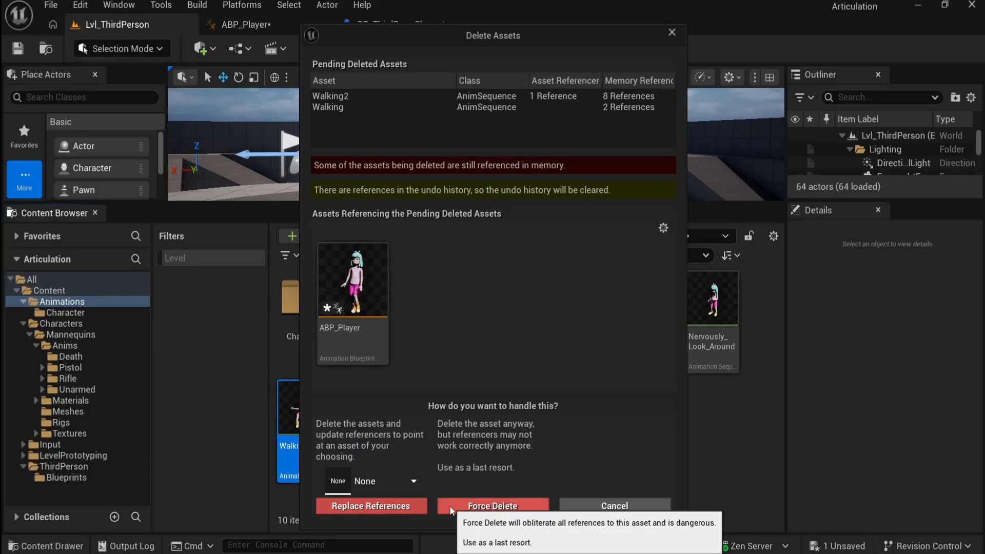
{"action": "left_click", "coordinate": [450, 507]}
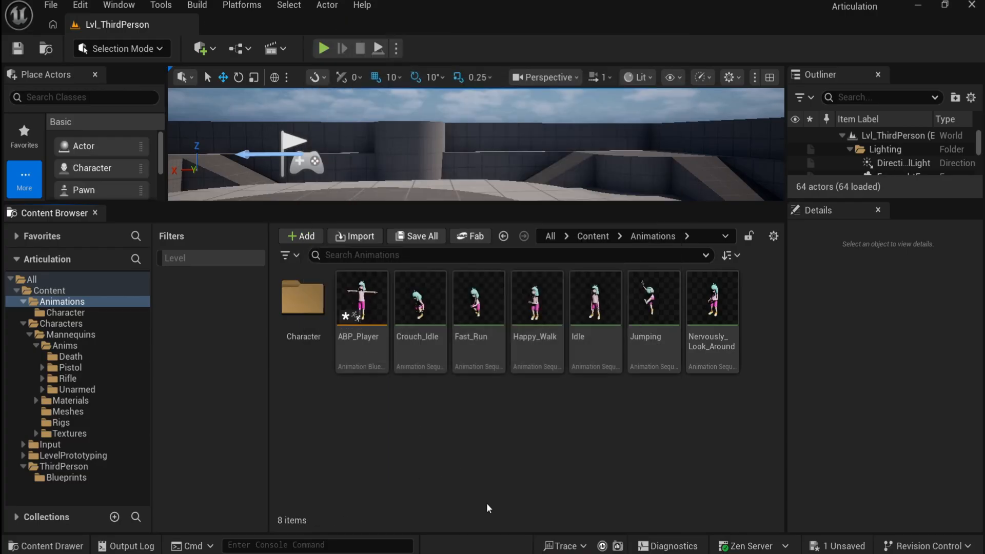
Step: In the Downloads folder, delete Walking (1).fbx and Walking.fbx, and rename Walking (2).fbx to Walking.fbx
{"action": "key", "text": "alt+Tab"}
{"action": "left_click", "coordinate": [168, 267]}
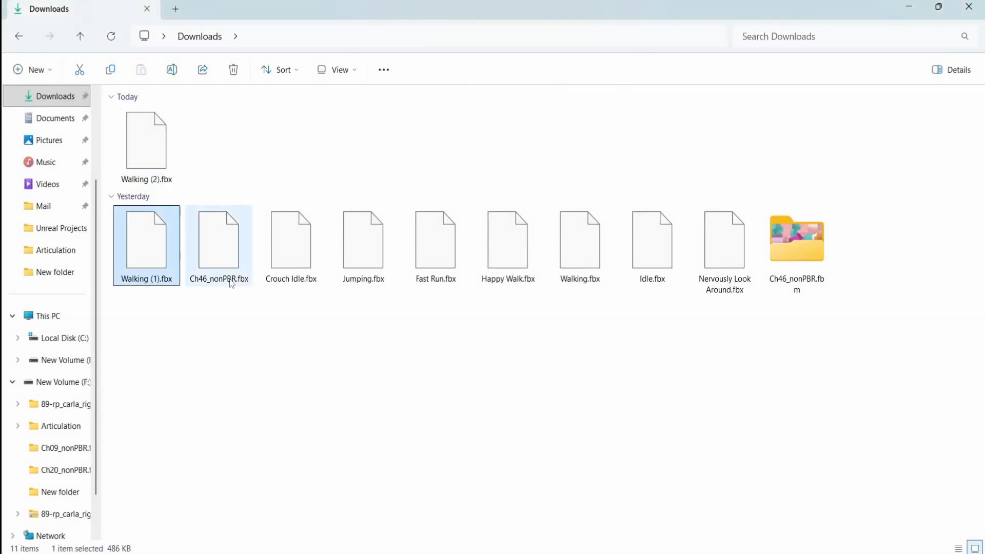
{"action": "left_click", "coordinate": [576, 287], "text": "ctrl"}
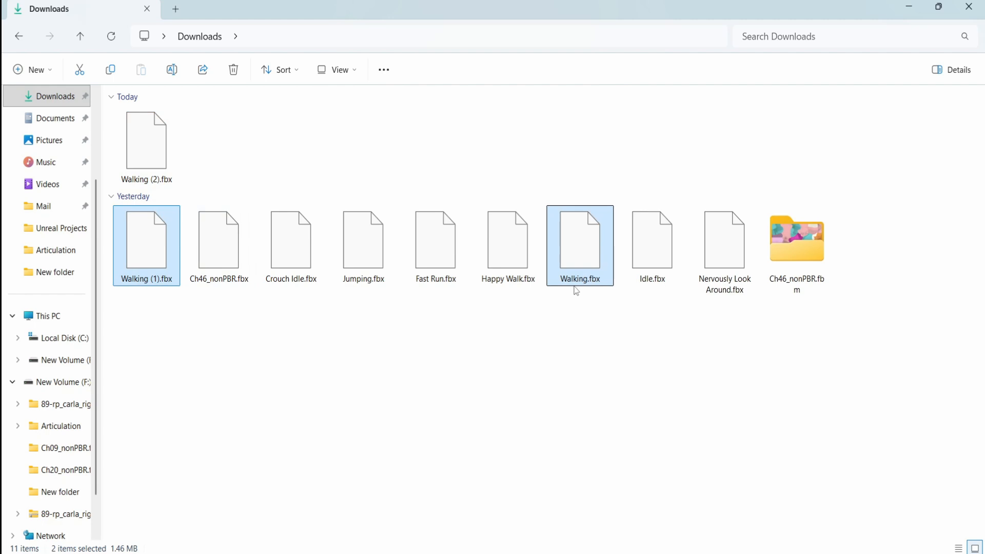
{"action": "key", "text": "Delete"}
{"action": "left_click", "coordinate": [169, 175]}
Step: Import Walking.fbx into the Animations folder using Ch46_nonPBR_Skeleton, and save all assets
{"action": "left_click_drag", "start_coordinate": [152, 146], "coordinate": [630, 487]}
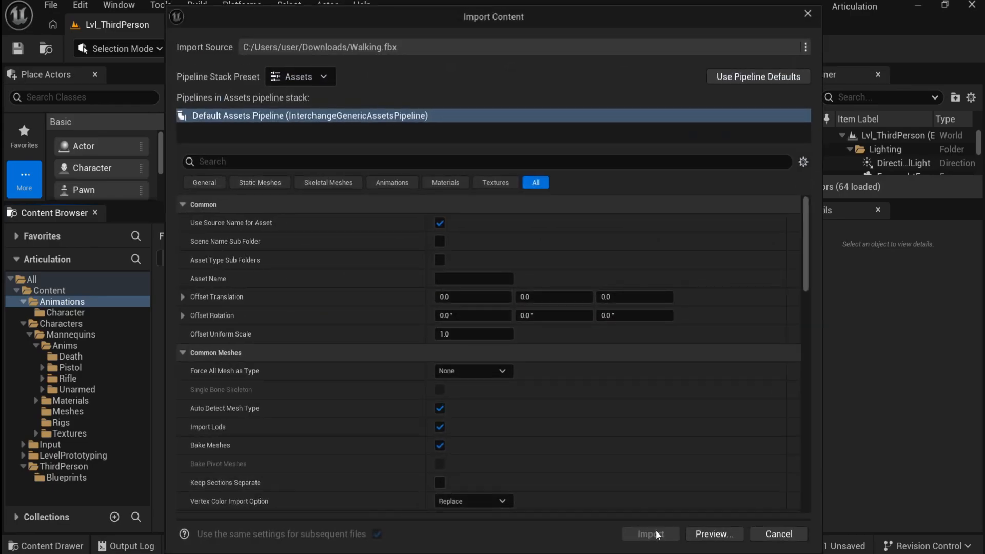
{"action": "left_click_drag", "start_coordinate": [807, 260], "coordinate": [808, 330]}
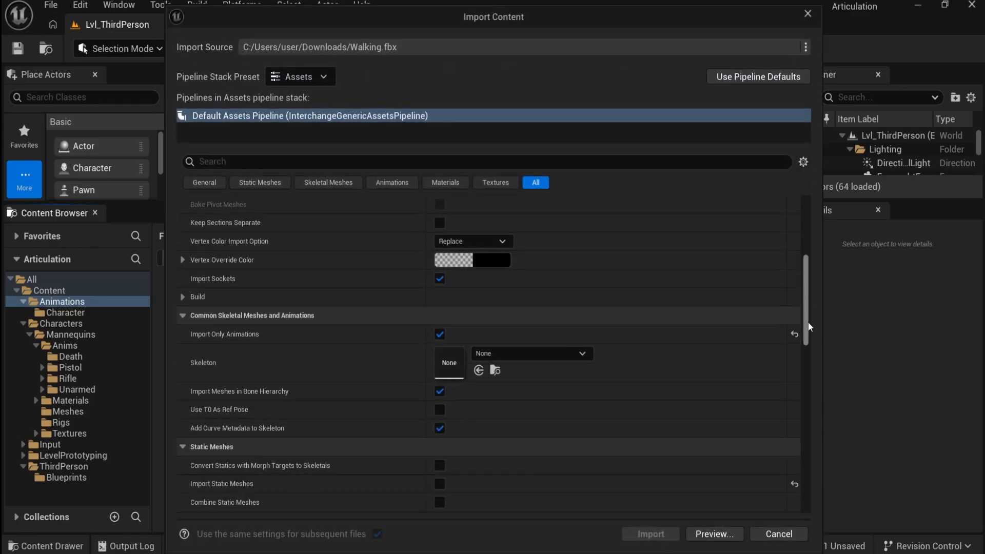
{"action": "left_click", "coordinate": [525, 352]}
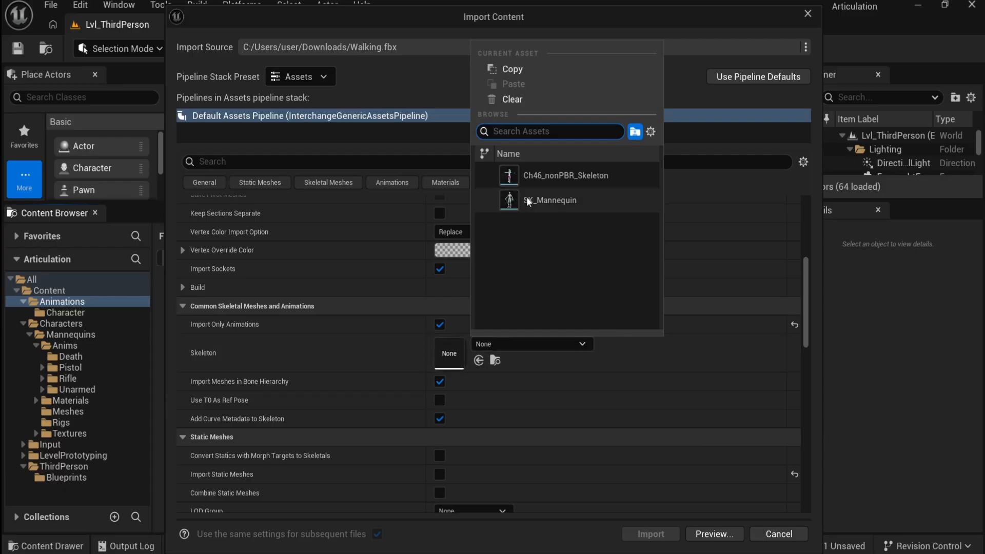
{"action": "left_click", "coordinate": [529, 177]}
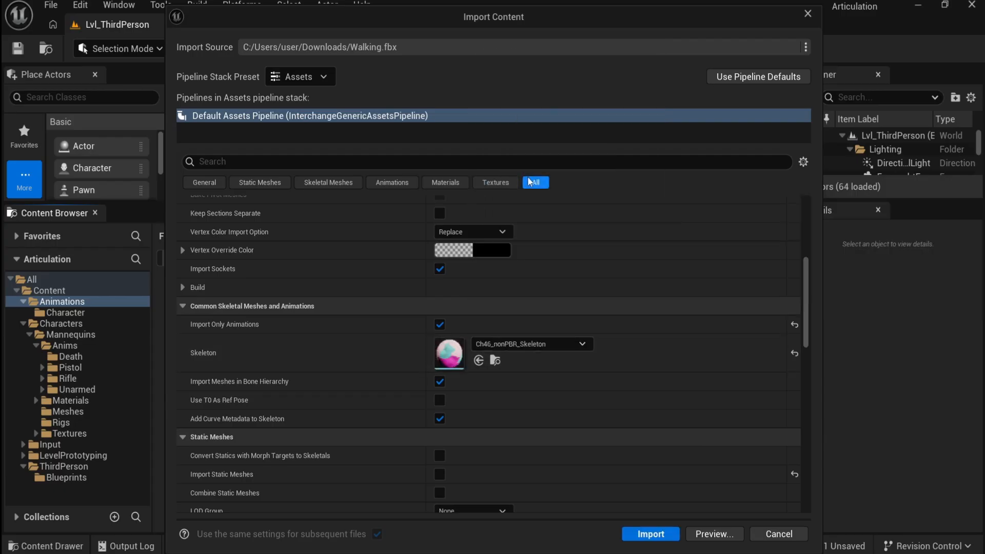
{"action": "left_click", "coordinate": [650, 534]}
{"action": "left_click", "coordinate": [418, 237]}
{"action": "left_click", "coordinate": [591, 438]}
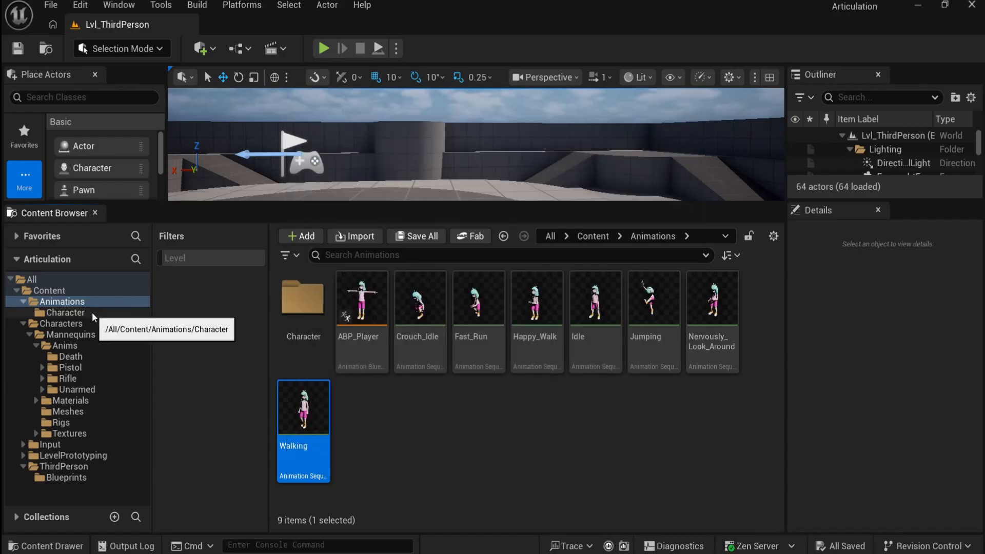
Step: In ABP_Player's AnimGraph, replace the empty Sequence Player with the Walking animation and connect it to Output Pose
{"action": "double_click", "coordinate": [365, 300]}
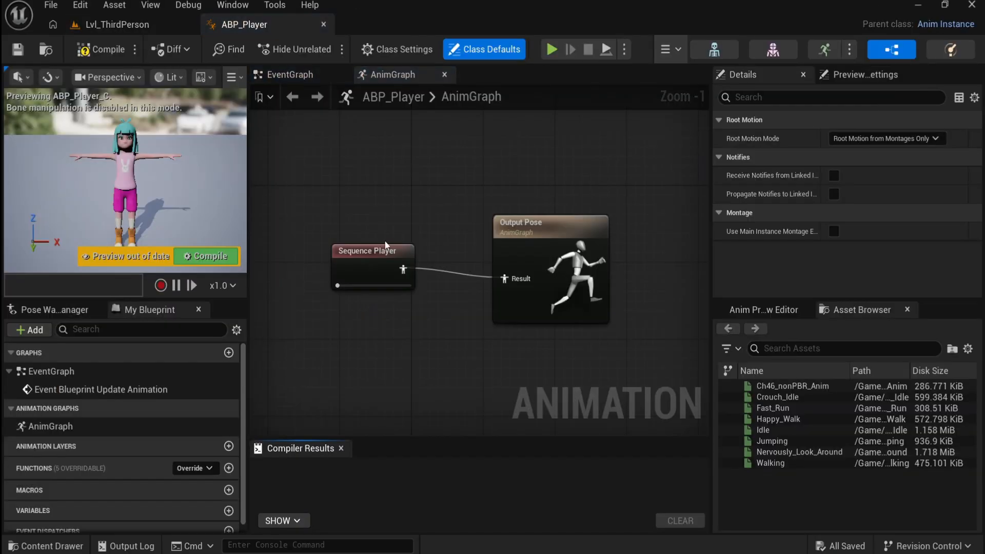
{"action": "left_click", "coordinate": [387, 260]}
{"action": "key", "text": "Delete"}
{"action": "left_click_drag", "start_coordinate": [774, 463], "coordinate": [378, 296]}
{"action": "left_click_drag", "start_coordinate": [509, 299], "coordinate": [523, 279]}
Step: Enable Loop Animation on the Walking sequence player, and compile and save ABP_Player
{"action": "left_click", "coordinate": [813, 98]}
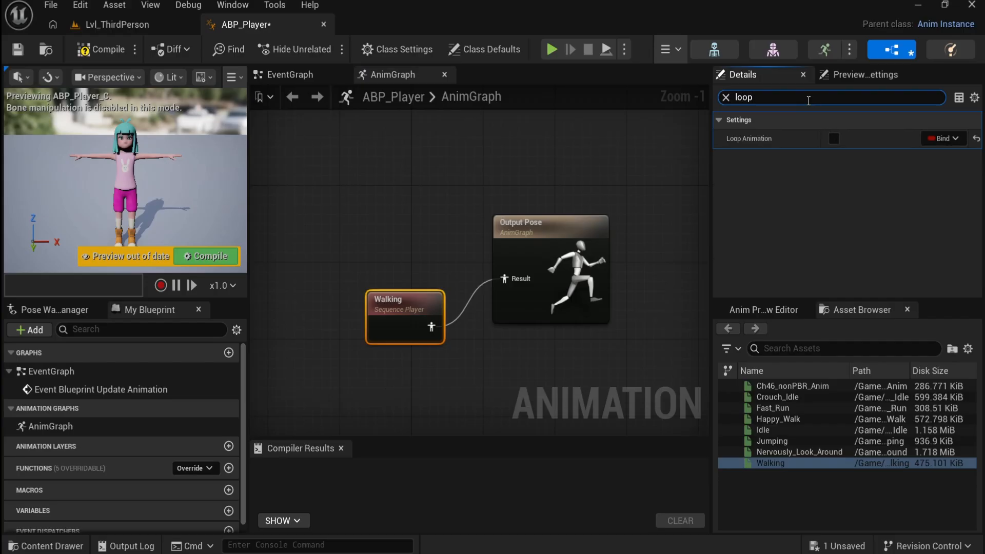
{"action": "left_click", "coordinate": [725, 97]}
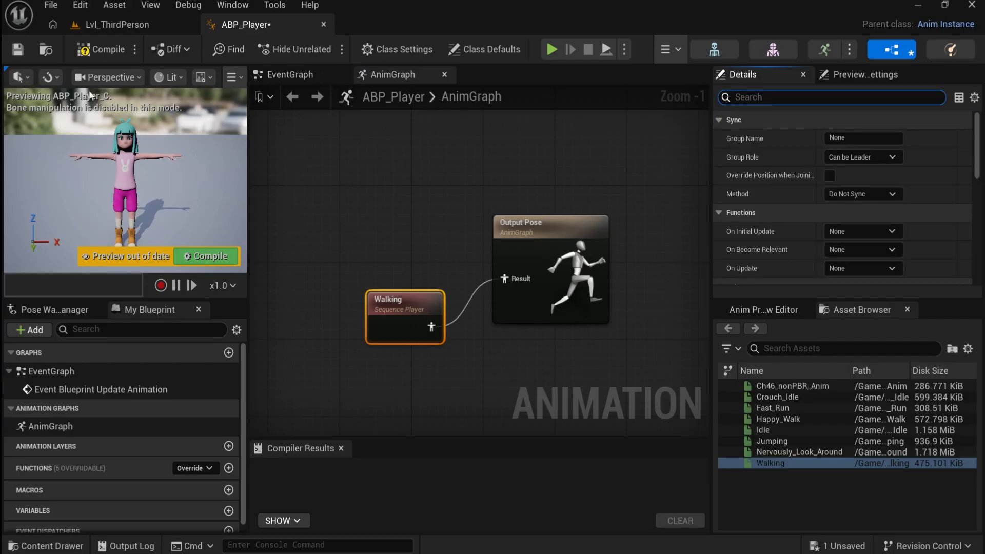
{"action": "left_click", "coordinate": [101, 49]}
{"action": "left_click", "coordinate": [18, 50]}
Step: Play-test Lvl_ThirdPerson in an enlarged viewport, walking the character forward and back, and stop the session
{"action": "left_click", "coordinate": [115, 25]}
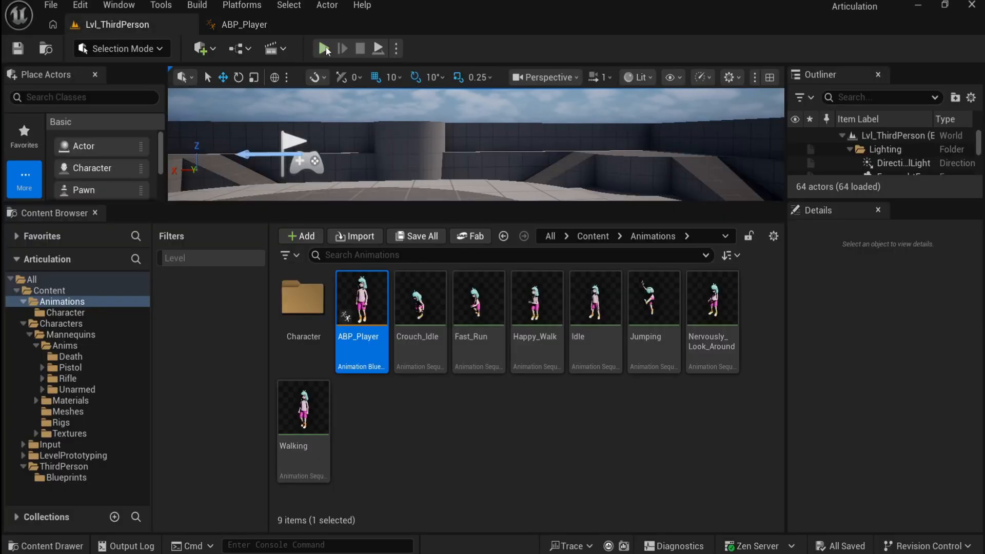
{"action": "left_click_drag", "start_coordinate": [425, 202], "coordinate": [477, 400]}
{"action": "left_click", "coordinate": [507, 357]}
{"action": "key", "text": "w"}
{"action": "key", "text": "s"}
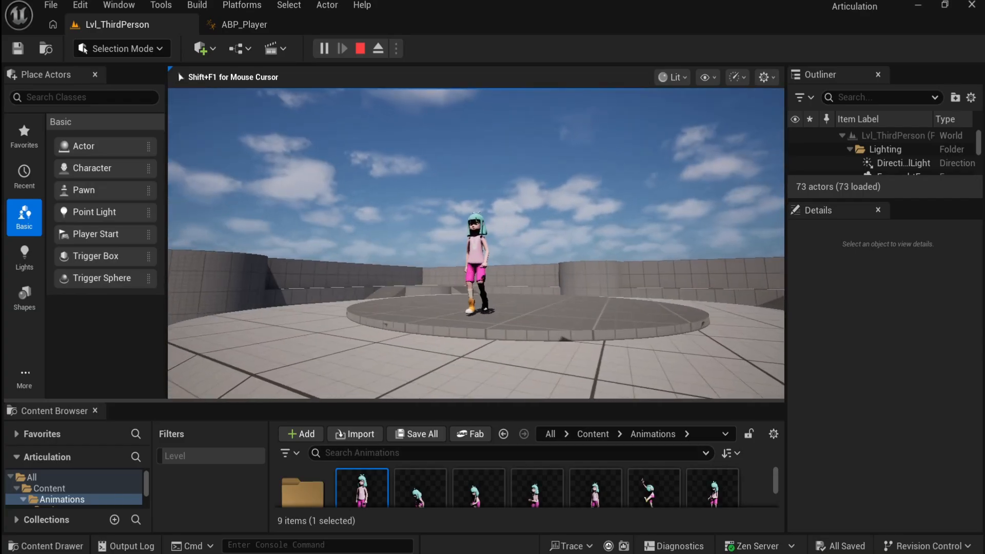
{"action": "key", "text": "Escape"}
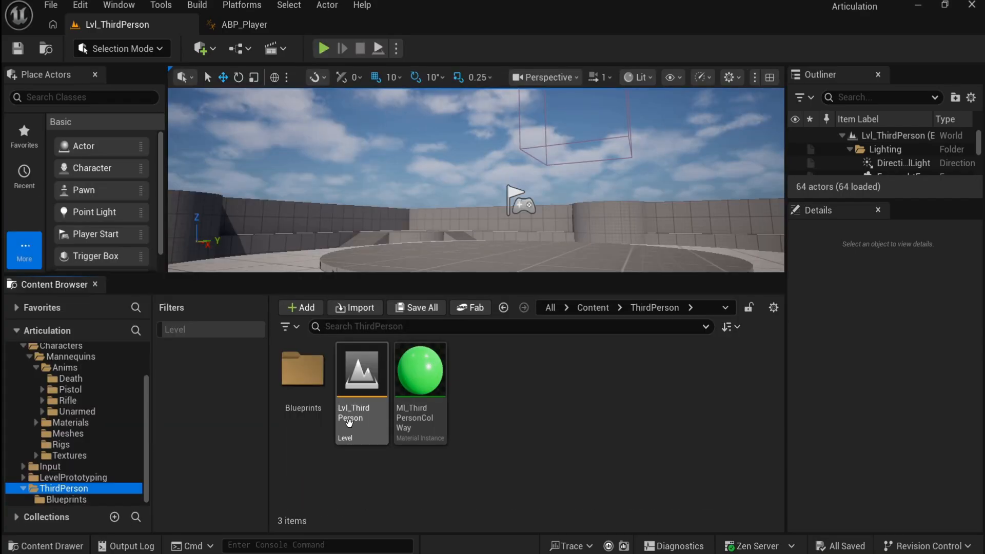
Step: Open BP_ThirdPersonCharacter from the ThirdPerson Blueprints folder and show its Viewport
{"action": "double_click", "coordinate": [306, 385]}
{"action": "double_click", "coordinate": [312, 366]}
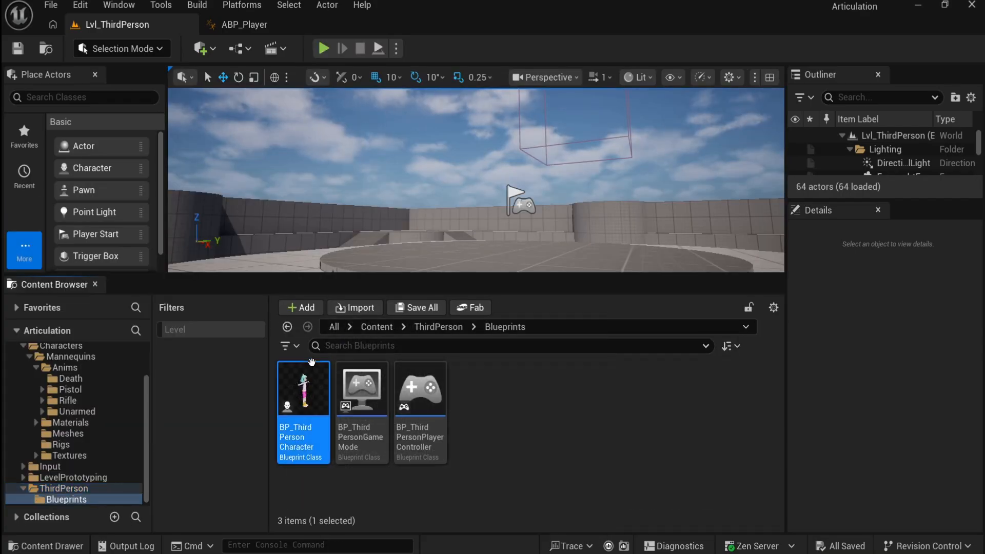
{"action": "left_click", "coordinate": [212, 76]}
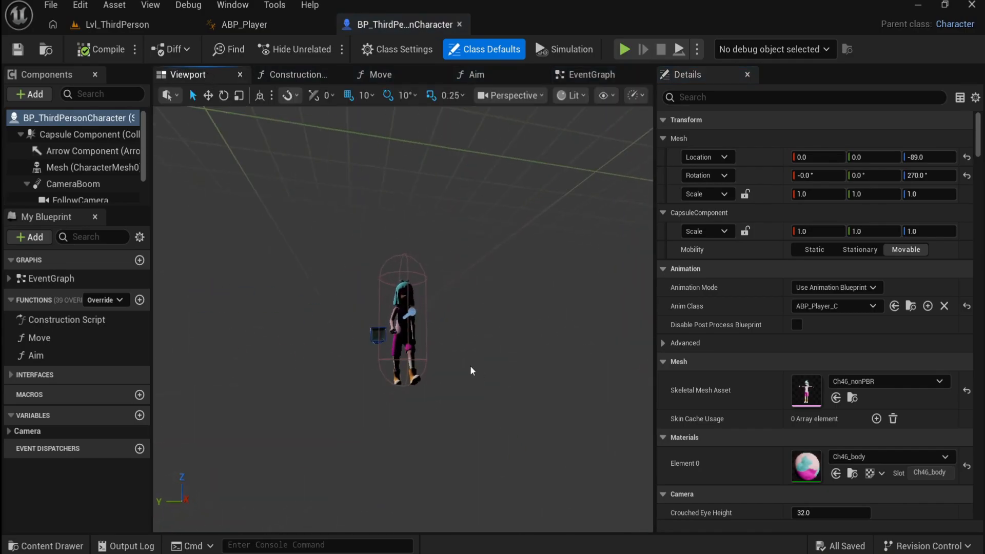
Step: Lower the Mesh component within the capsule to a Z location of -94, and save the character blueprint
{"action": "left_click", "coordinate": [426, 371]}
{"action": "left_click_drag", "start_coordinate": [518, 423], "coordinate": [589, 400], "text": "alt"}
{"action": "scroll", "coordinate": [536, 413], "scroll_direction": "up", "scroll_amount": 6}
{"action": "scroll", "coordinate": [551, 411], "scroll_direction": "down", "scroll_amount": 6}
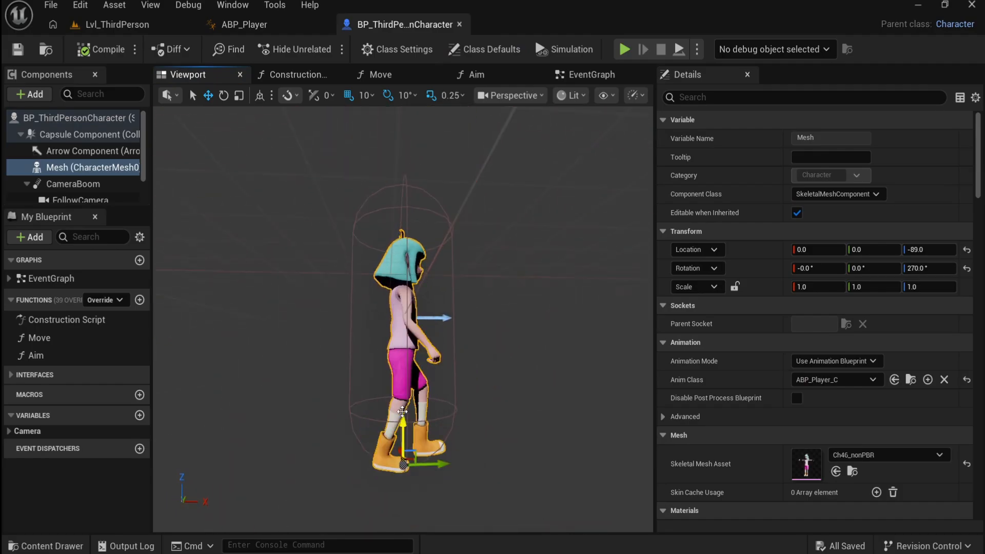
{"action": "left_click_drag", "start_coordinate": [402, 414], "coordinate": [403, 424]}
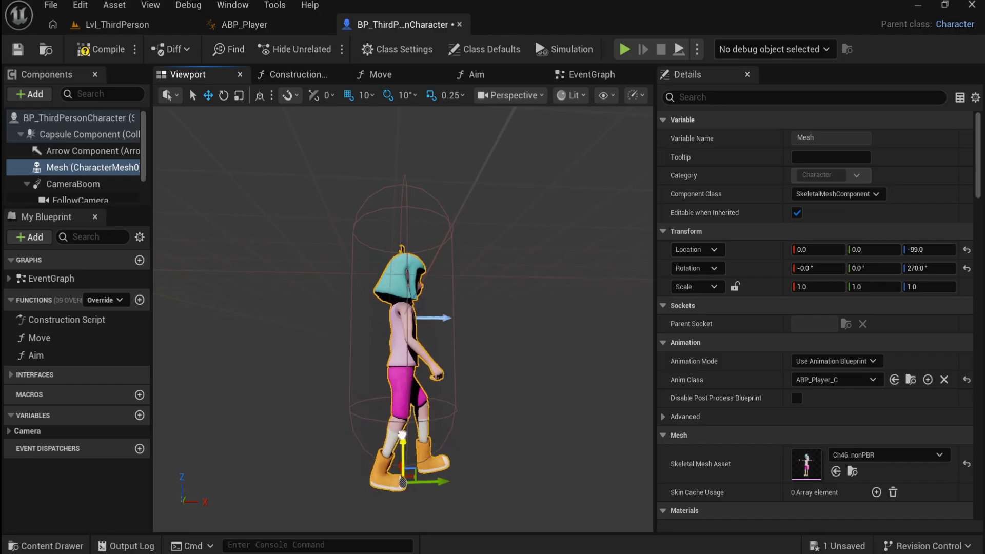
{"action": "left_click", "coordinate": [912, 255]}
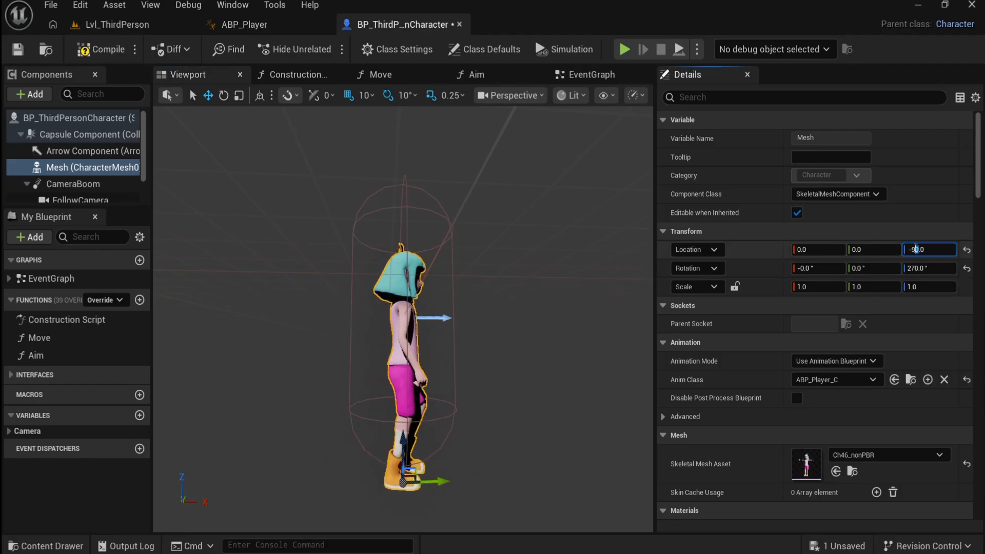
{"action": "type", "text": "0"}
{"action": "left_click", "coordinate": [495, 338]}
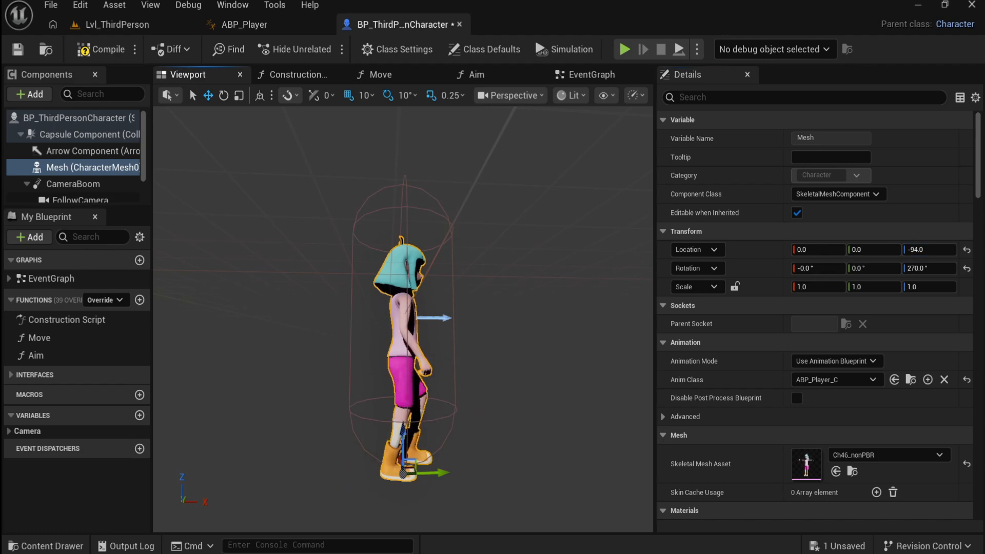
Step: Play Lvl_ThirdPerson, walk the character sideways in both directions to check foot contact with the floor, and stop playing
{"action": "left_click", "coordinate": [117, 24]}
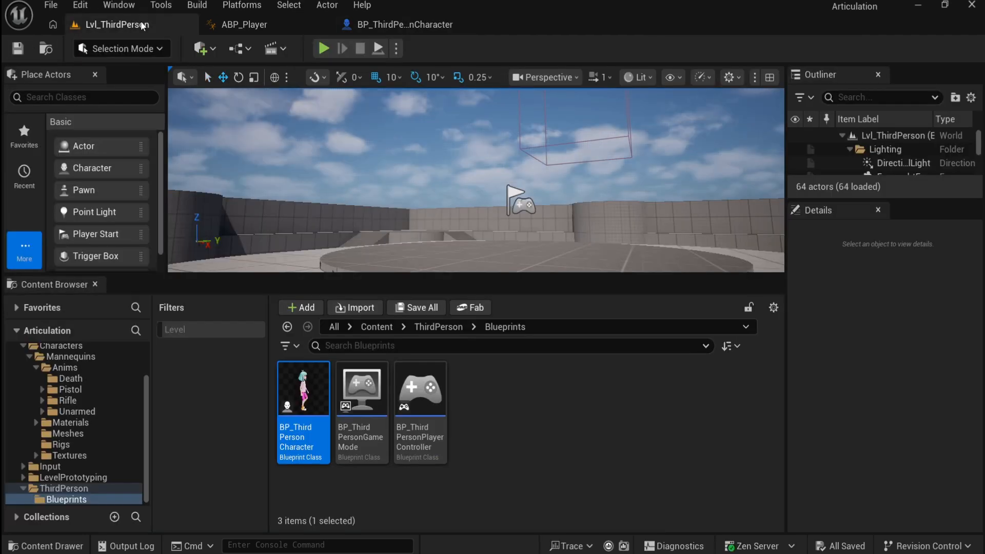
{"action": "left_click", "coordinate": [324, 48]}
{"action": "left_click", "coordinate": [576, 251]}
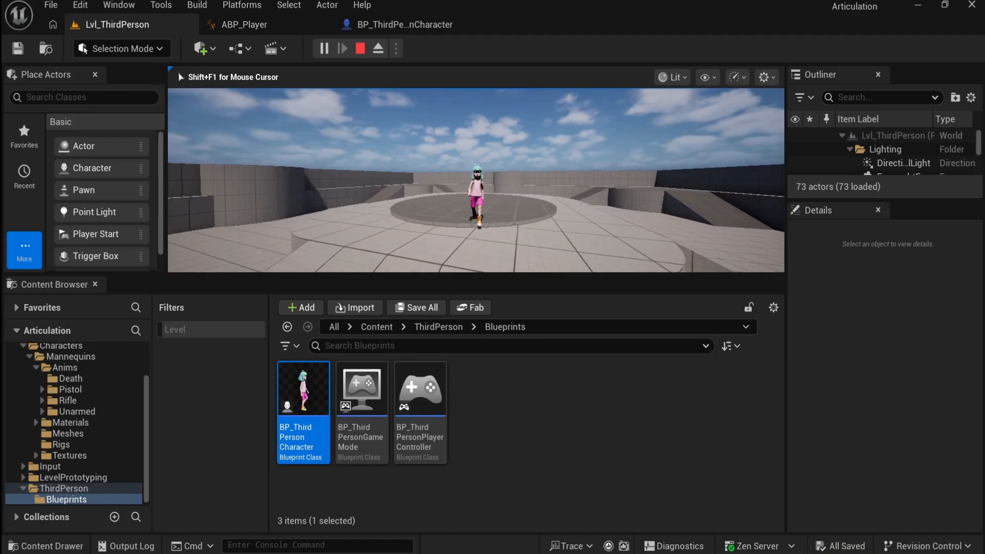
{"action": "key", "text": "a"}
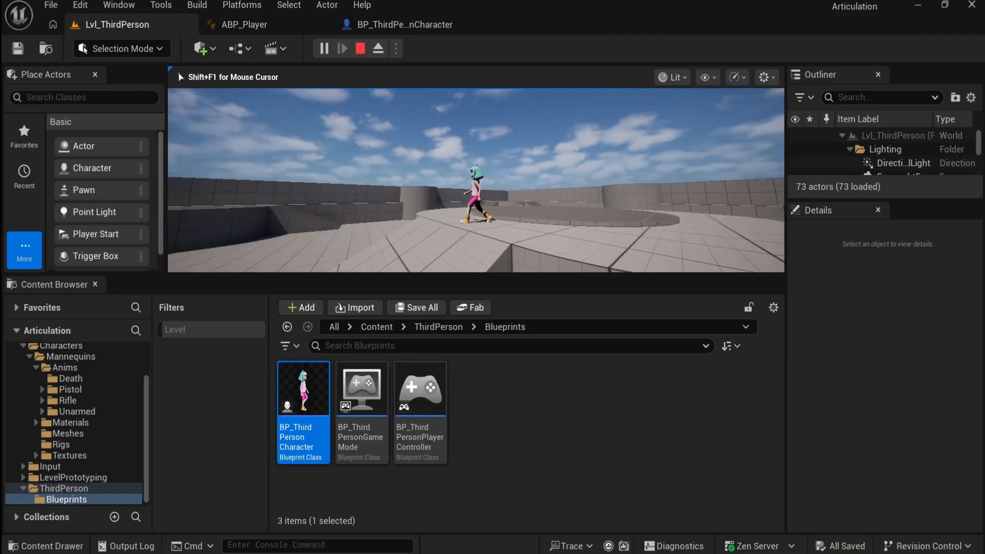
{"action": "key", "text": "d"}
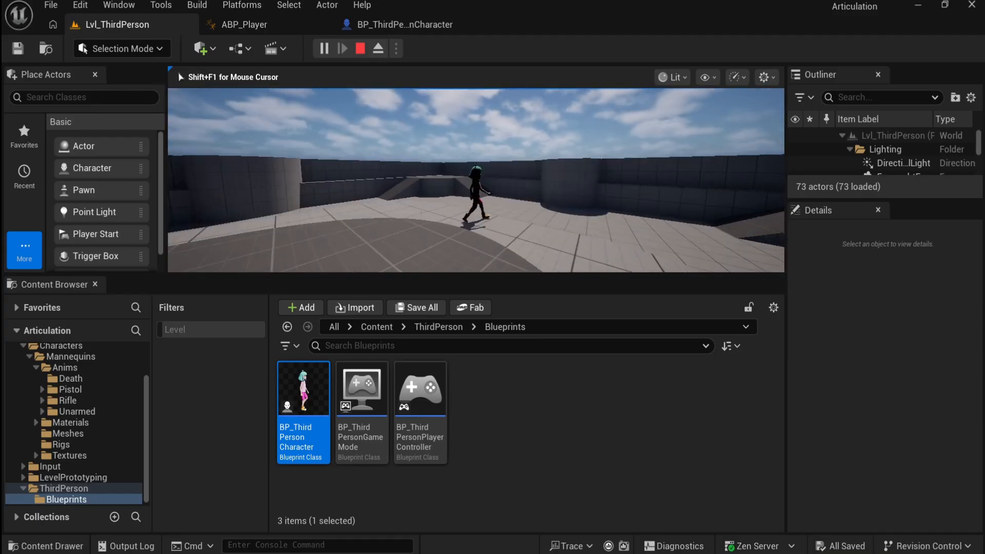
{"action": "key", "text": "d"}
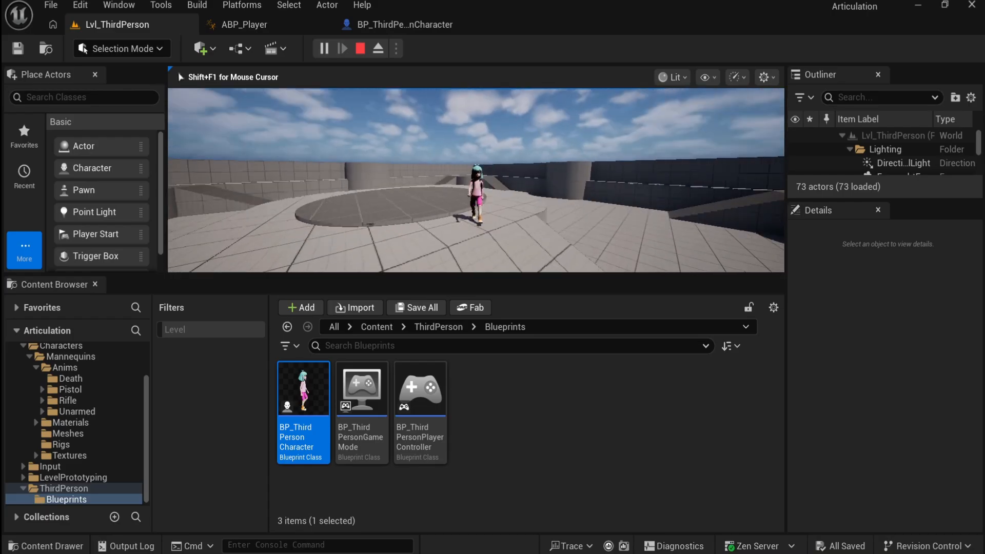
{"action": "key", "text": "Escape"}
Step: Review the mesh's Z location in BP_ThirdPersonCharacter, clear the selection, and close the blueprint
{"action": "left_click", "coordinate": [417, 25]}
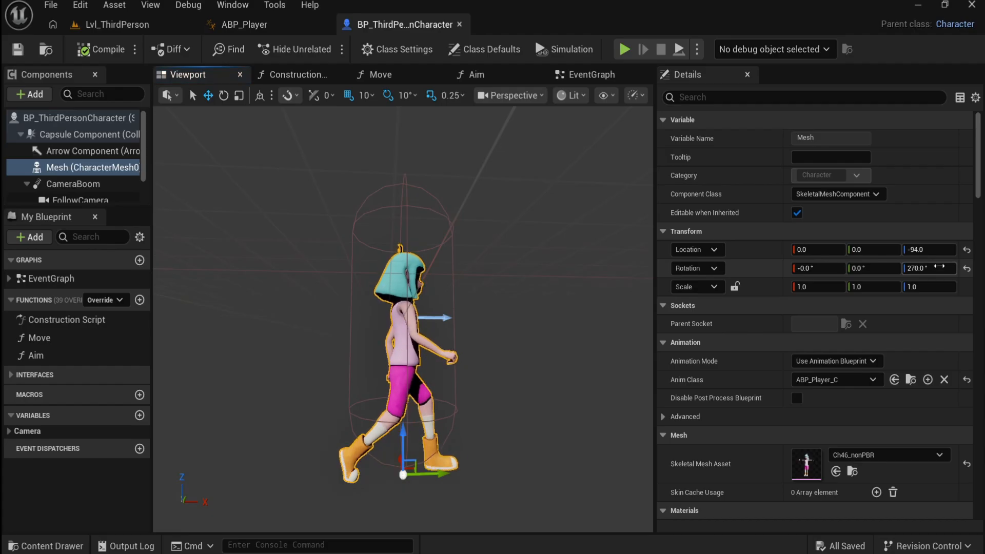
{"action": "left_click", "coordinate": [930, 249]}
{"action": "left_click", "coordinate": [523, 272]}
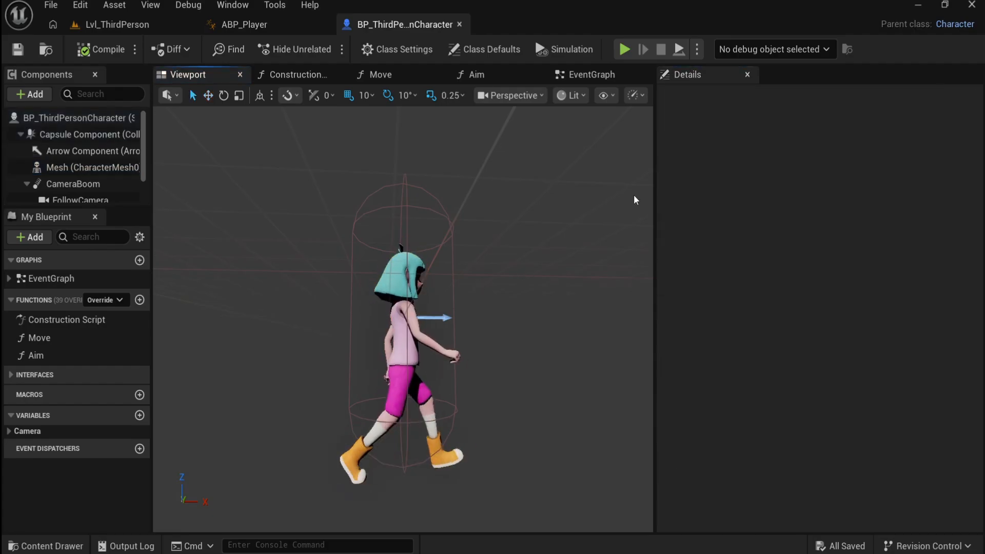
{"action": "left_click", "coordinate": [459, 25]}
Step: Start playing Lvl_ThirdPerson, enlarge the viewport, and walk the character forward and back toward the camera
{"action": "left_click", "coordinate": [118, 25]}
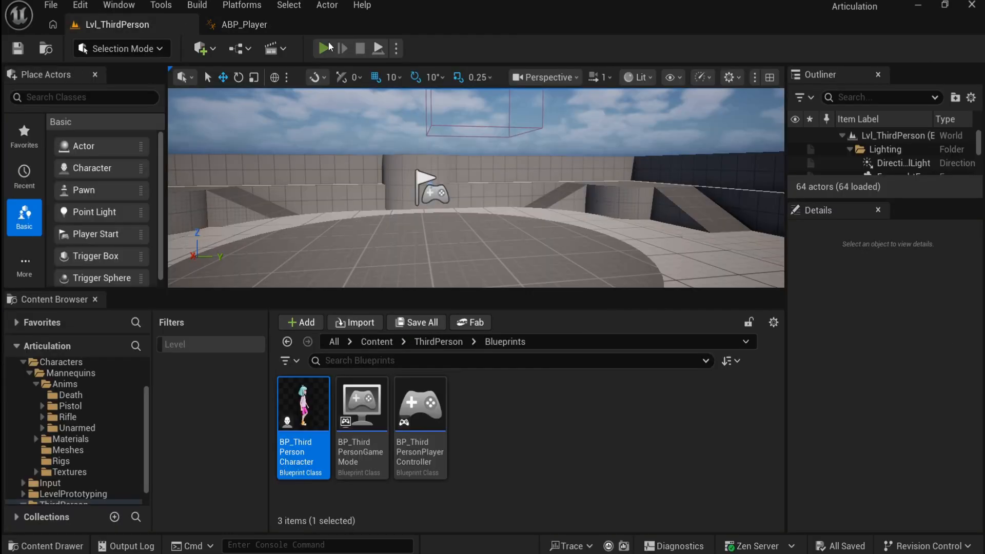
{"action": "left_click", "coordinate": [324, 49]}
{"action": "left_click_drag", "start_coordinate": [509, 289], "coordinate": [514, 449]}
{"action": "left_click", "coordinate": [512, 408]}
{"action": "key", "text": "w"}
{"action": "key", "text": "s"}
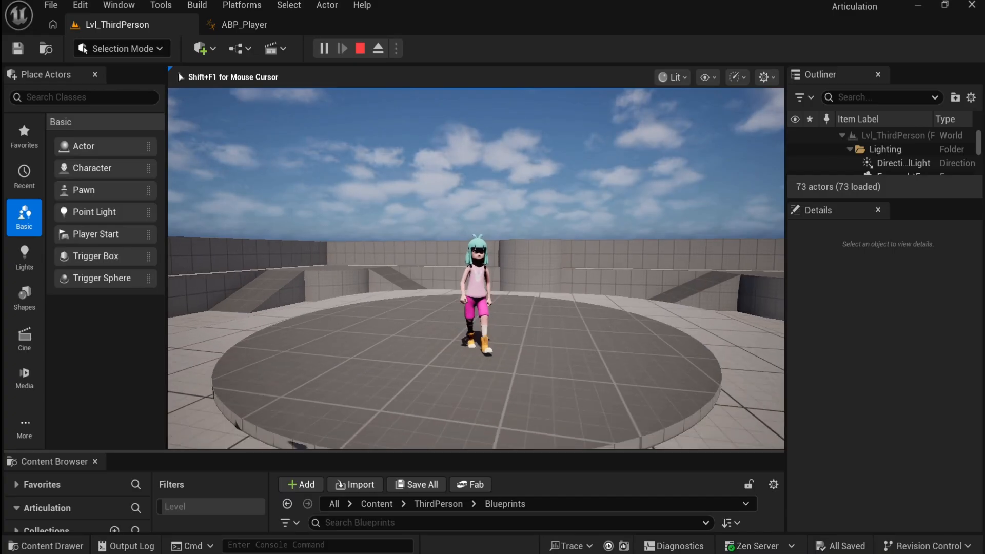
Step: Make the character jump repeatedly, walk it sideways and toward the camera, and end the play session
{"action": "key", "text": "space"}
{"action": "key", "text": "space"}
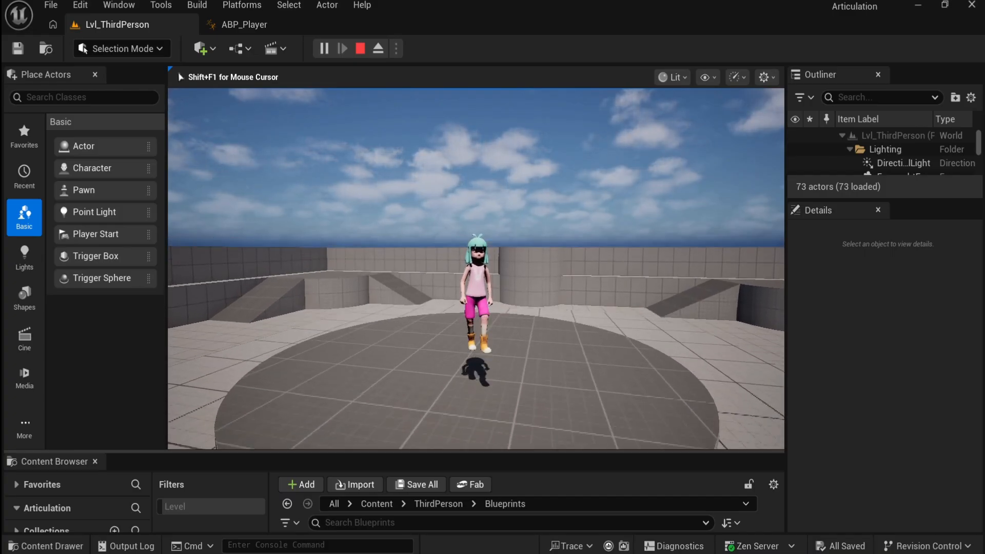
{"action": "key", "text": "space"}
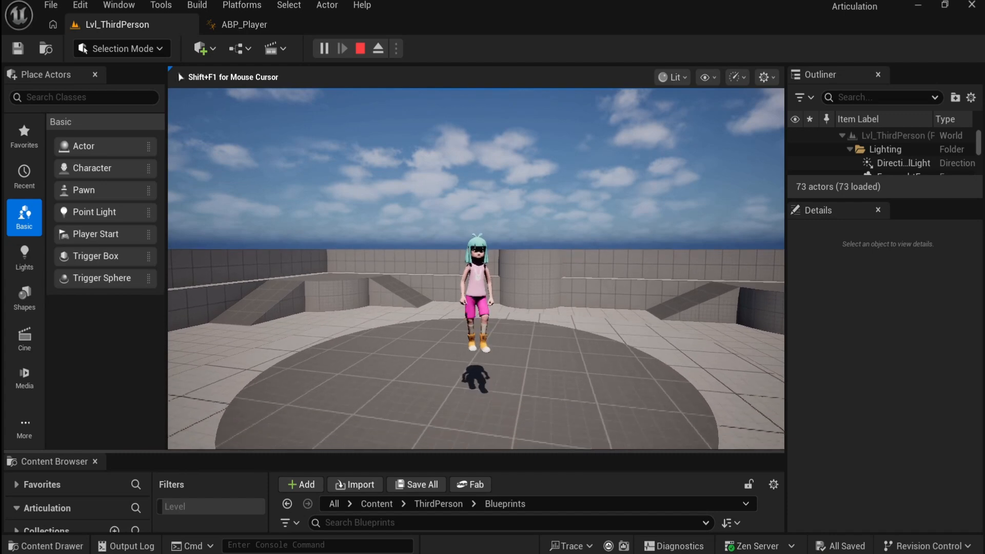
{"action": "key", "text": "a"}
{"action": "key", "text": "d"}
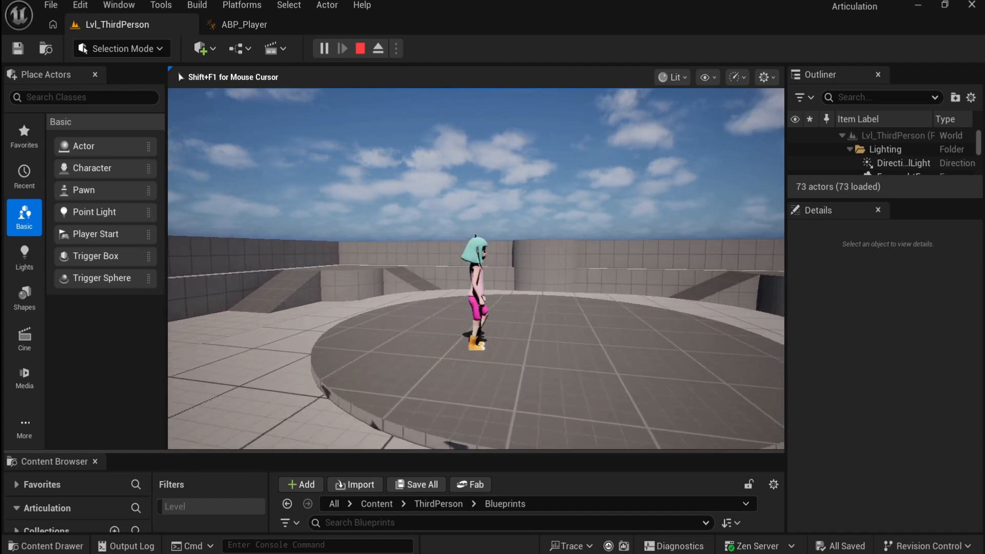
{"action": "key", "text": "s"}
{"action": "key", "text": "s"}
{"action": "key", "text": "s"}
{"action": "key", "text": "Escape"}
Step: In ABP_Player's AnimGraph, line up the Walking node with Output Pose and place a State Machine node below it
{"action": "left_click", "coordinate": [246, 24]}
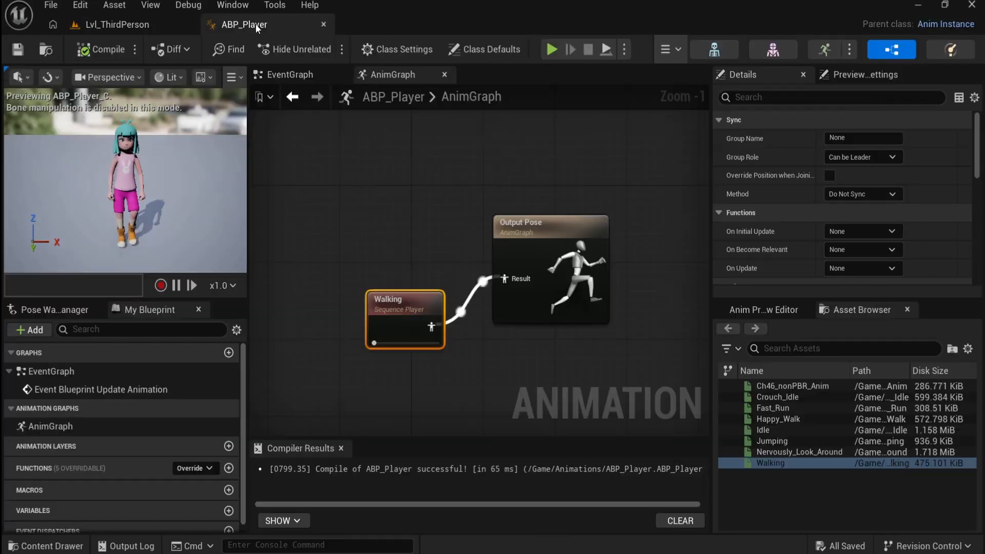
{"action": "left_click_drag", "start_coordinate": [405, 250], "coordinate": [404, 254]}
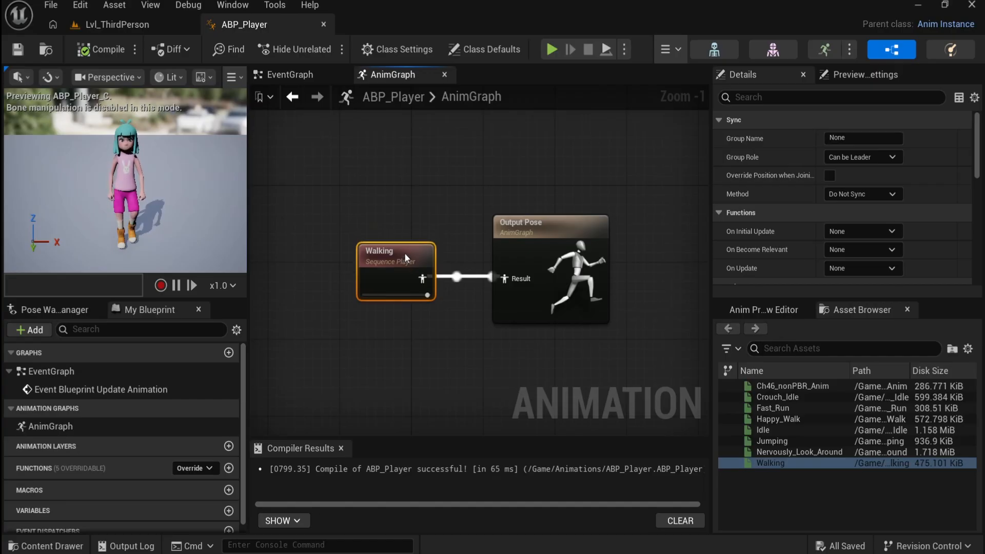
{"action": "left_click_drag", "start_coordinate": [392, 212], "coordinate": [491, 160]}
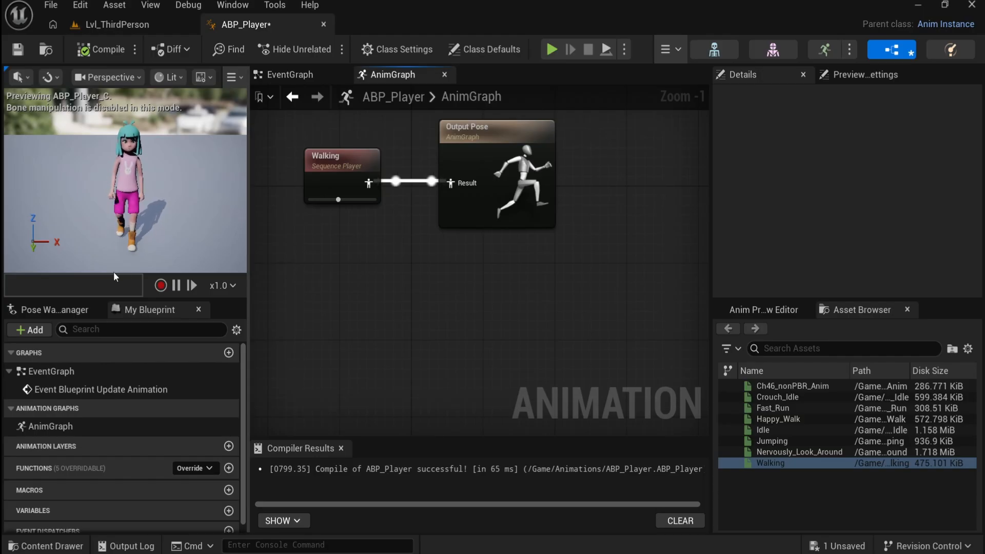
{"action": "right_click", "coordinate": [353, 290]}
{"action": "type", "text": "state"}
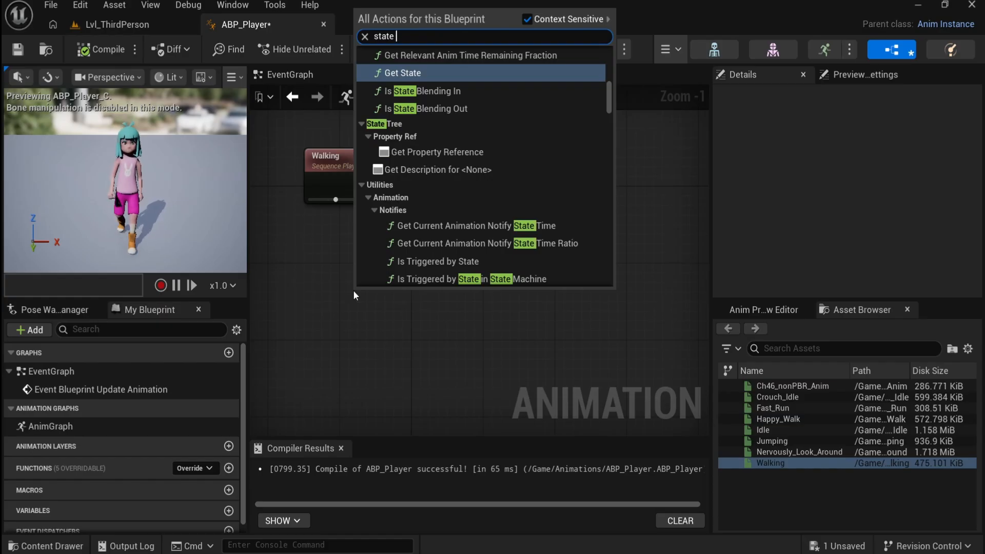
{"action": "type", "text": " machin"}
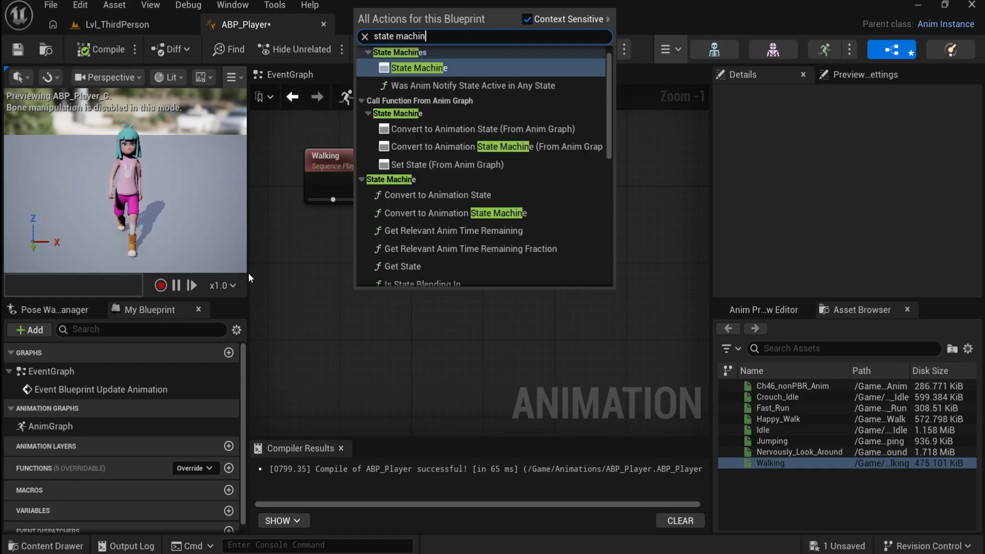
{"action": "left_click", "coordinate": [413, 68]}
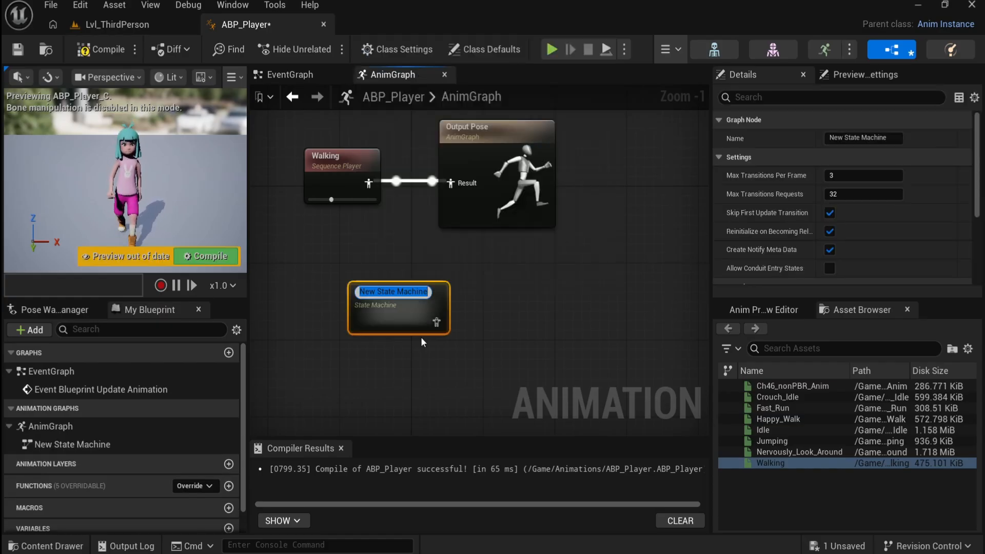
{"action": "left_click_drag", "start_coordinate": [391, 315], "coordinate": [337, 309]}
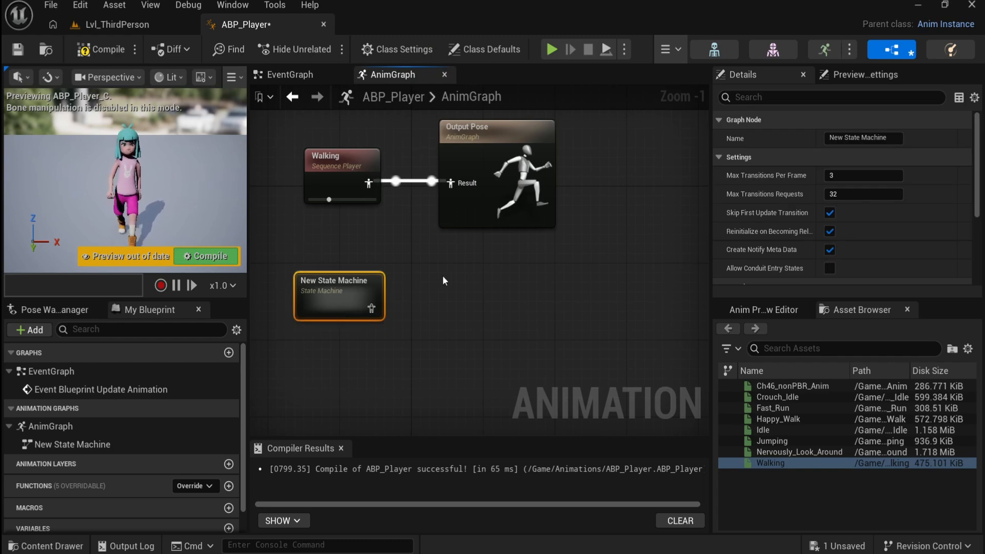
Step: Delete the Walking node, connect the state machine to Output Pose, and compile and save ABP_Player
{"action": "left_click", "coordinate": [327, 167]}
{"action": "key", "text": "Delete"}
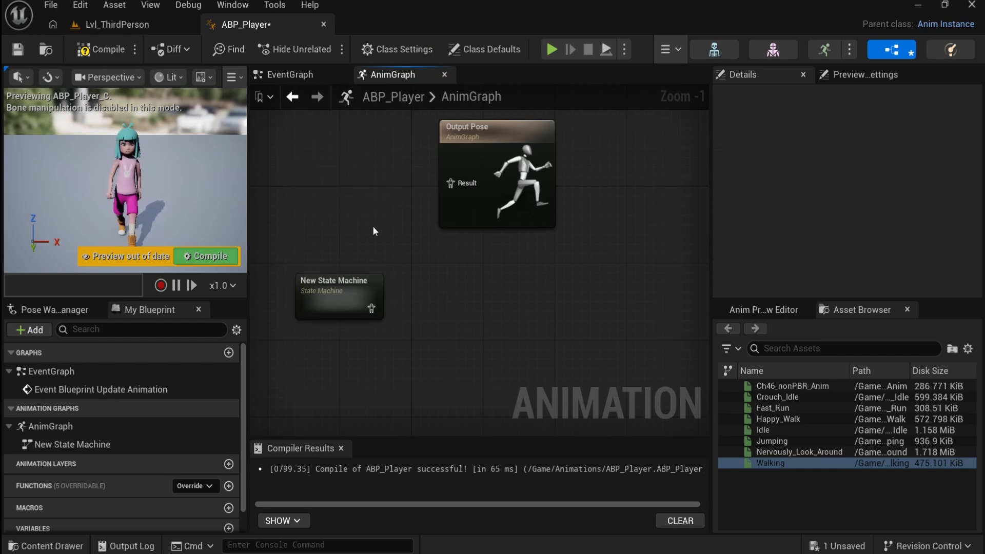
{"action": "left_click_drag", "start_coordinate": [371, 309], "coordinate": [462, 188]}
{"action": "left_click", "coordinate": [100, 50]}
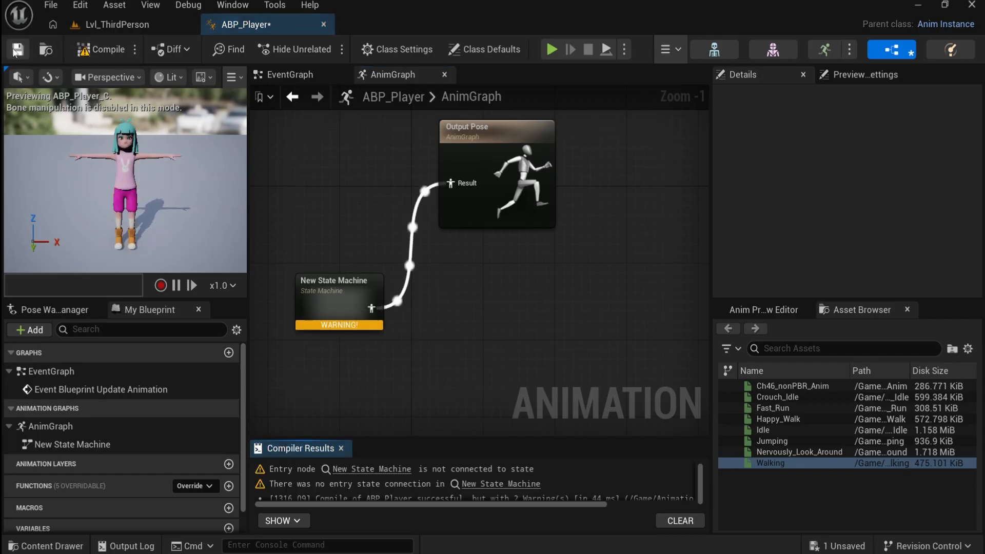
Step: Look inside the new state machine's graph, and return to the AnimGraph
{"action": "double_click", "coordinate": [345, 304]}
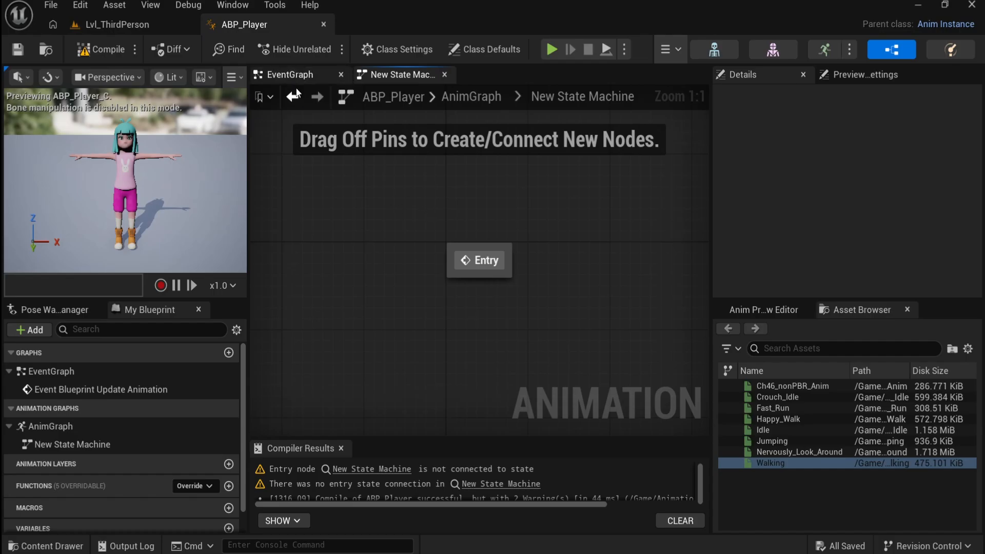
{"action": "left_click", "coordinate": [115, 428]}
{"action": "double_click", "coordinate": [115, 428]}
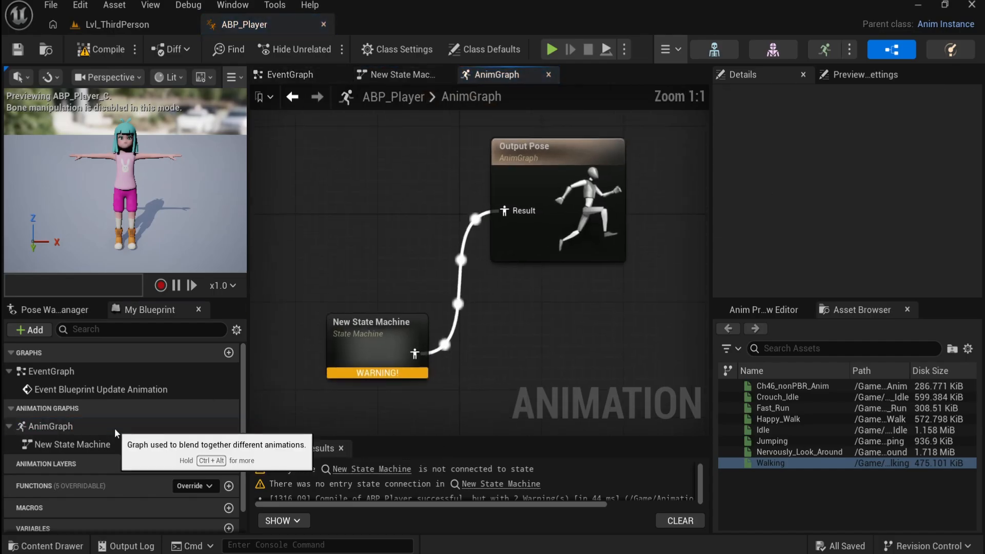
Step: Examine the compiler warnings and the new state machine's graph, then return to ABP_Player's EventGraph
{"action": "left_click", "coordinate": [112, 443]}
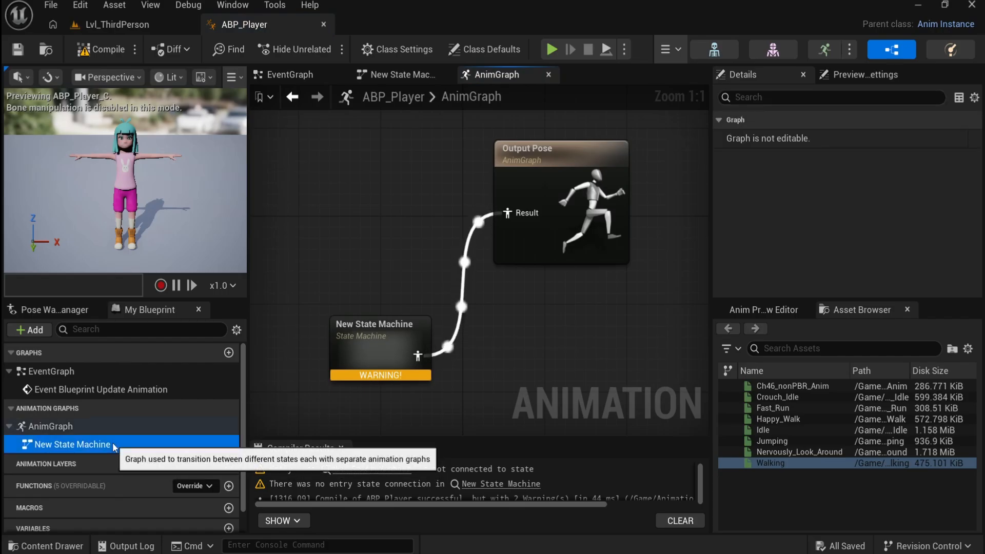
{"action": "mouse_move", "coordinate": [518, 439]}
{"action": "left_mouse_down"}
{"action": "mouse_move", "coordinate": [518, 406]}
{"action": "mouse_move", "coordinate": [518, 422]}
{"action": "left_mouse_up"}
{"action": "left_click", "coordinate": [342, 458]}
{"action": "left_click", "coordinate": [432, 466]}
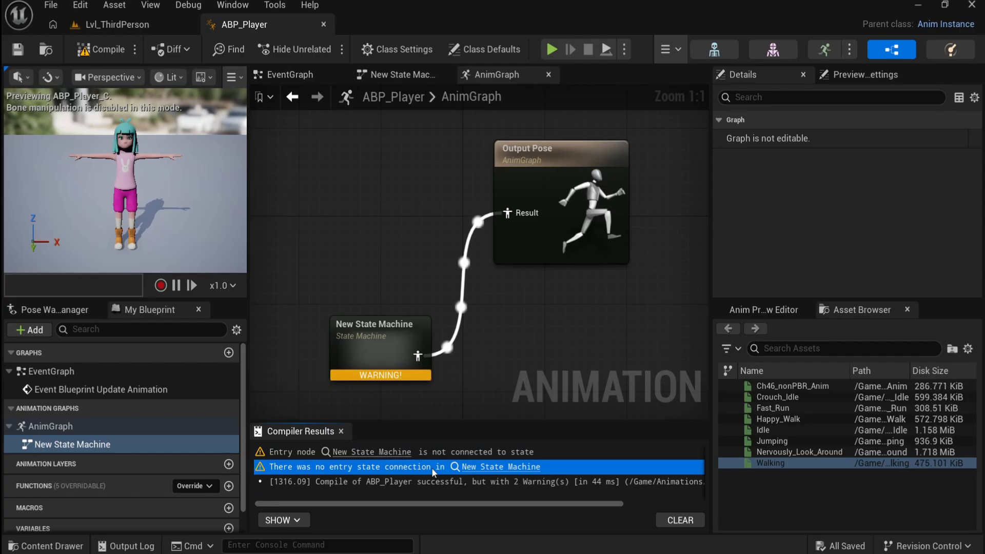
{"action": "left_click", "coordinate": [431, 421]}
{"action": "left_click_drag", "start_coordinate": [430, 421], "coordinate": [431, 428]}
{"action": "double_click", "coordinate": [378, 346]}
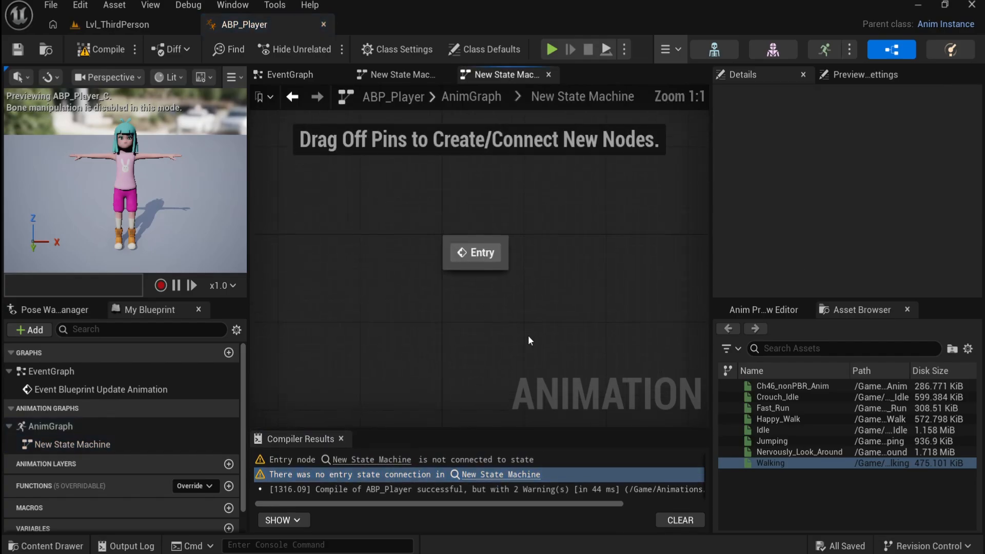
{"action": "left_click", "coordinate": [284, 79]}
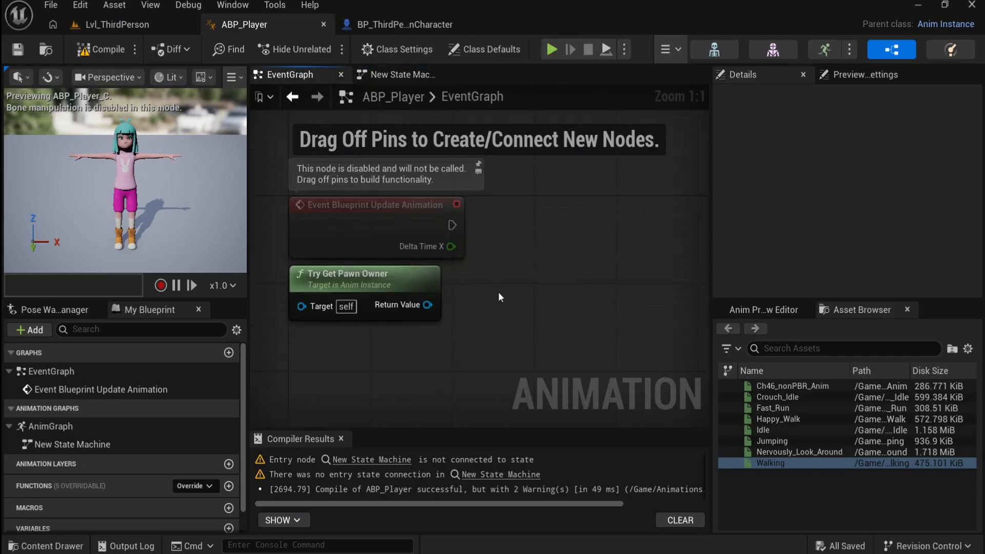
{"action": "left_click_drag", "start_coordinate": [427, 305], "coordinate": [506, 261]}
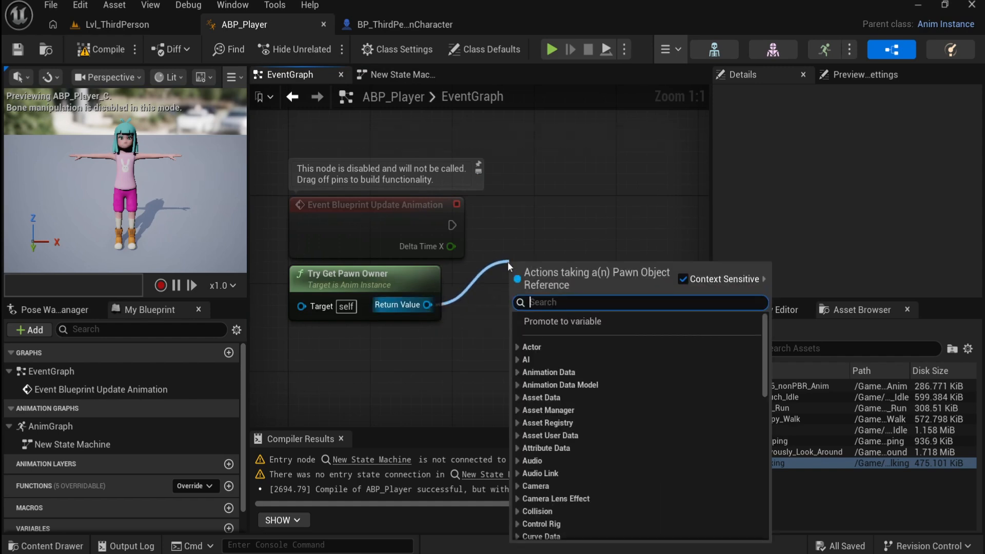
{"action": "type", "text": "cast to BP"}
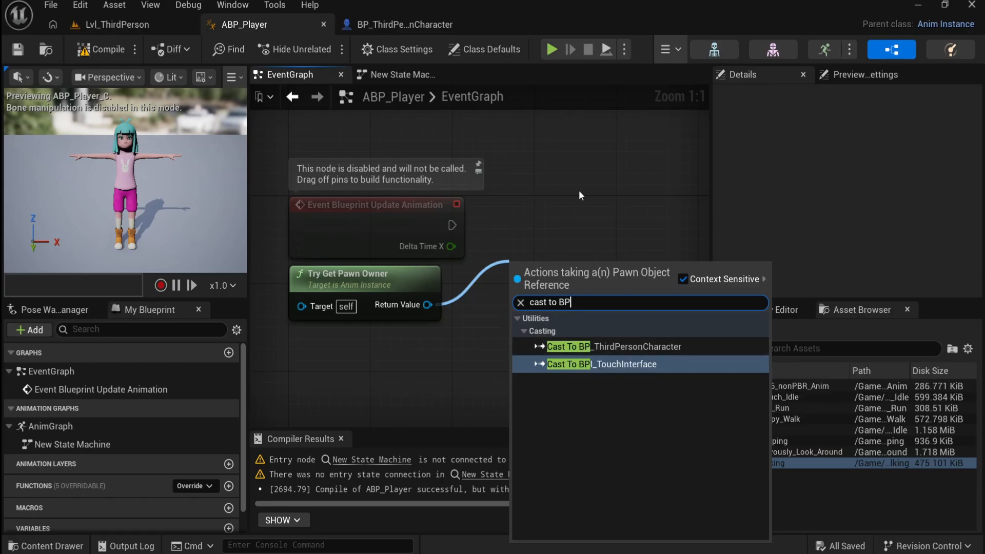
{"action": "left_click", "coordinate": [543, 235]}
Step: Add a Cast To BP_ThirdPersonCharacter node from Try Get Pawn Owner's Return Value and place it beside that node
{"action": "left_click_drag", "start_coordinate": [427, 304], "coordinate": [463, 317]}
{"action": "type", "text": "cast"}
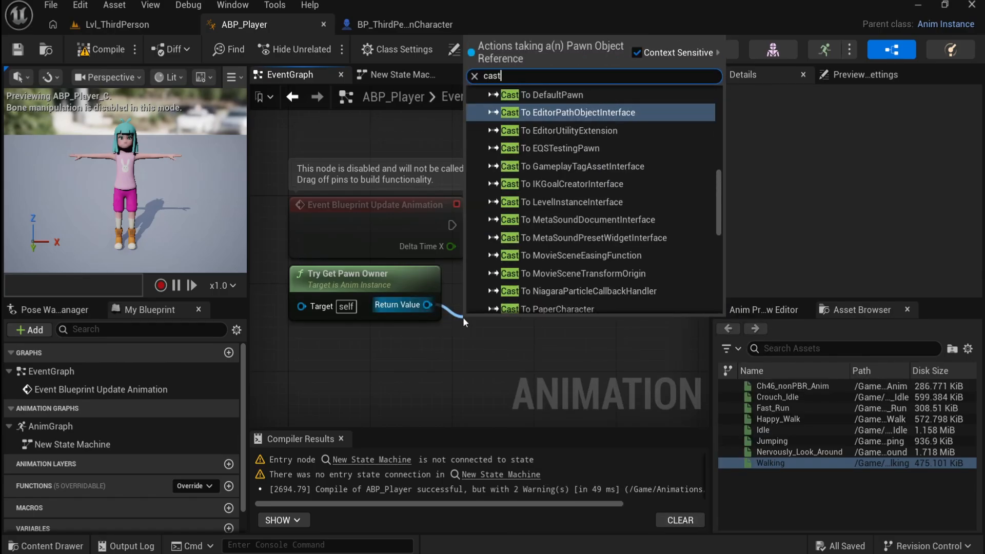
{"action": "type", "text": " to BP"}
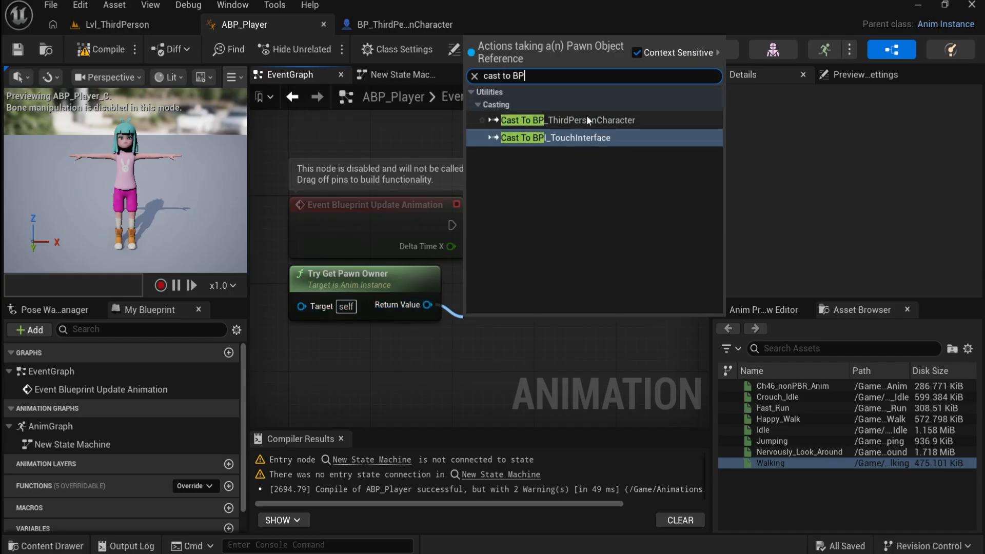
{"action": "left_click", "coordinate": [569, 120]}
{"action": "left_click_drag", "start_coordinate": [556, 328], "coordinate": [579, 306]}
{"action": "right_click_drag", "start_coordinate": [569, 267], "coordinate": [534, 239]}
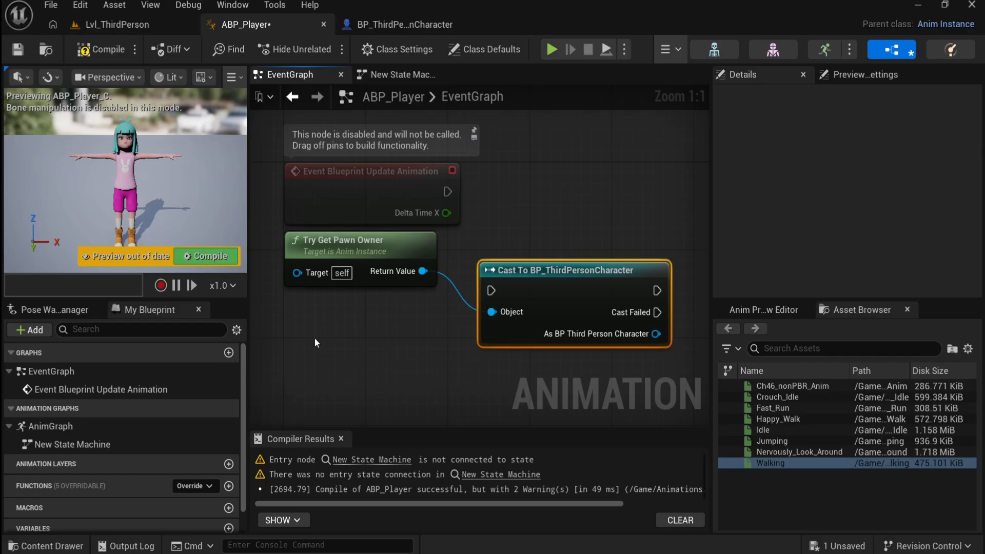
Step: Add an Event Blueprint Initialize Animation node below Try Get Pawn Owner and align the two nodes
{"action": "right_click_drag", "start_coordinate": [305, 331], "coordinate": [306, 333]}
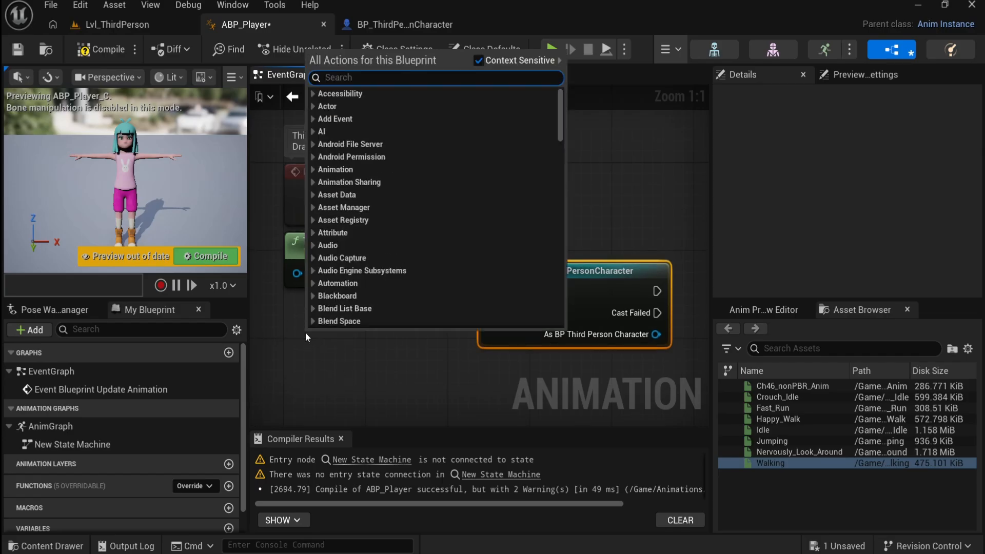
{"action": "type", "text": "initia"}
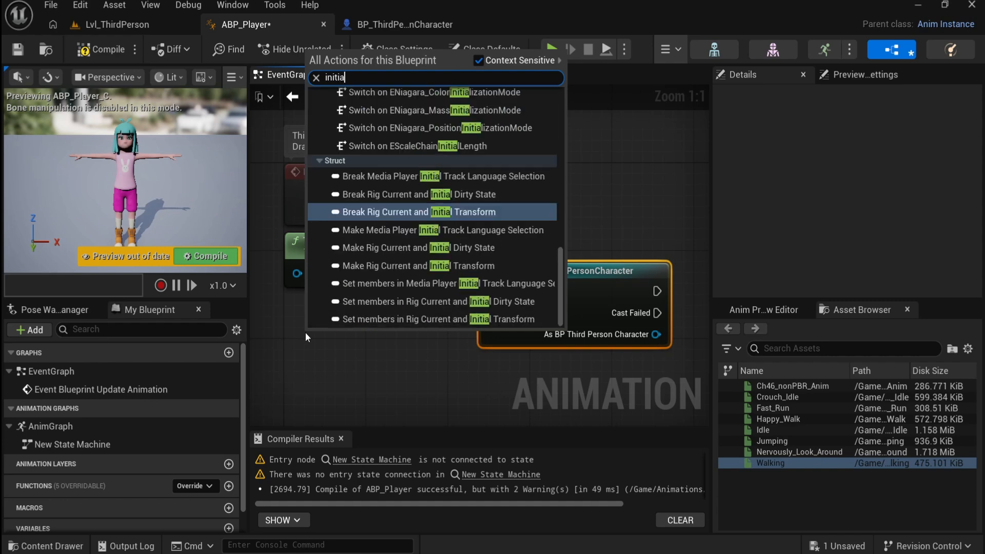
{"action": "type", "text": "lize"}
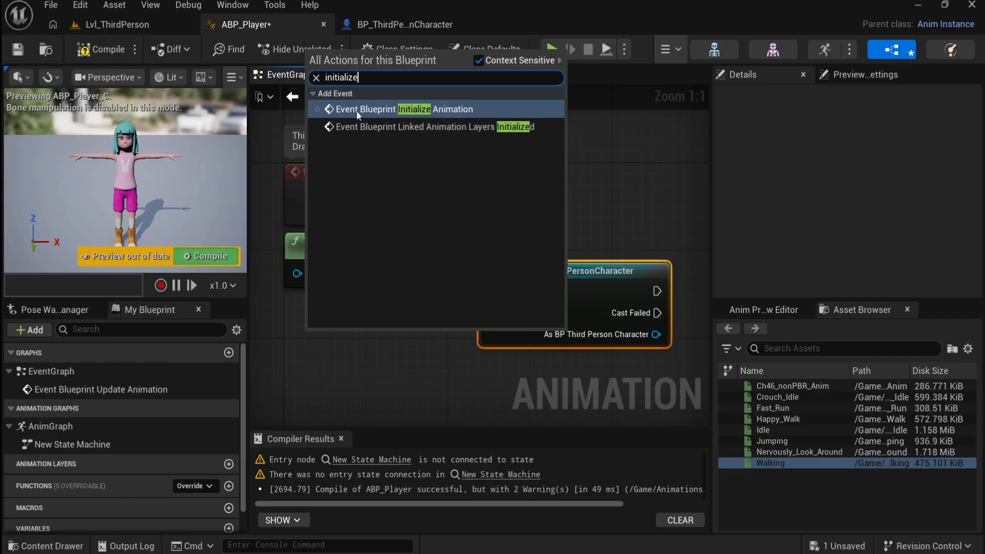
{"action": "left_click", "coordinate": [471, 109]}
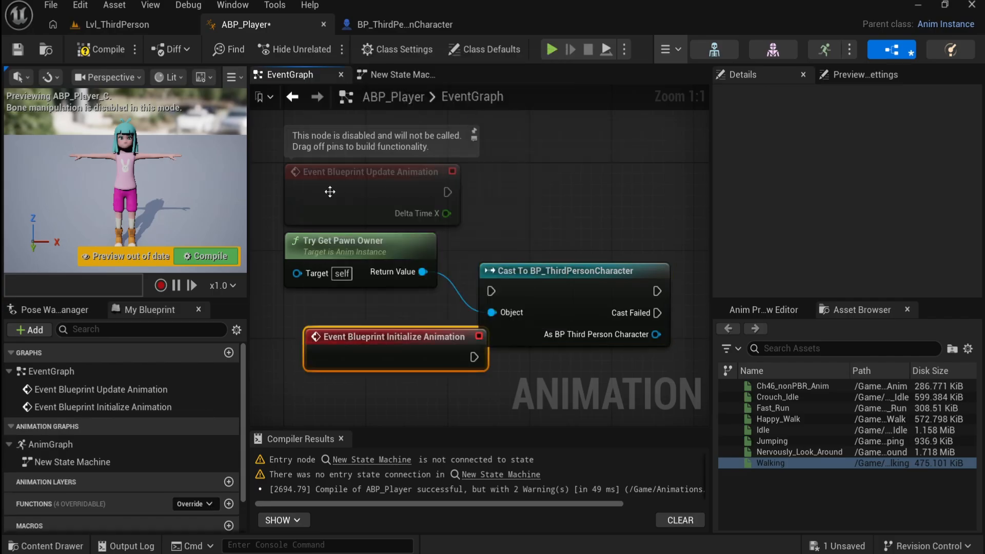
{"action": "left_click", "coordinate": [302, 192]}
{"action": "left_click_drag", "start_coordinate": [421, 350], "coordinate": [401, 350]}
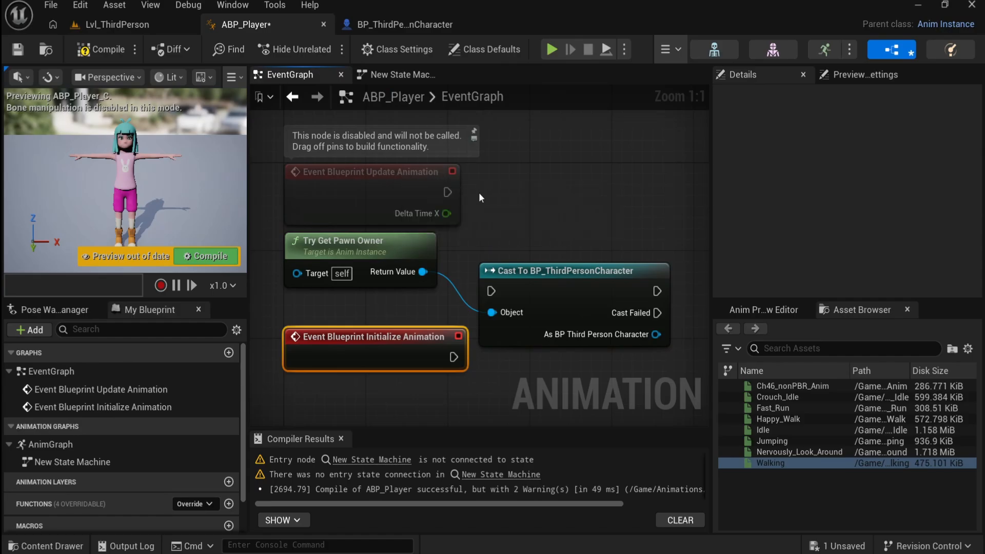
Step: Connect Event Blueprint Initialize Animation's execution output to the BP_ThirdPersonCharacter cast and line the cast node up with the event
{"action": "left_click", "coordinate": [378, 190]}
{"action": "left_click", "coordinate": [552, 207]}
{"action": "right_click_drag", "start_coordinate": [545, 211], "coordinate": [521, 176]}
{"action": "left_click_drag", "start_coordinate": [515, 235], "coordinate": [577, 287]}
{"action": "left_click_drag", "start_coordinate": [527, 310], "coordinate": [463, 310]}
{"action": "left_click_drag", "start_coordinate": [609, 282], "coordinate": [590, 288]}
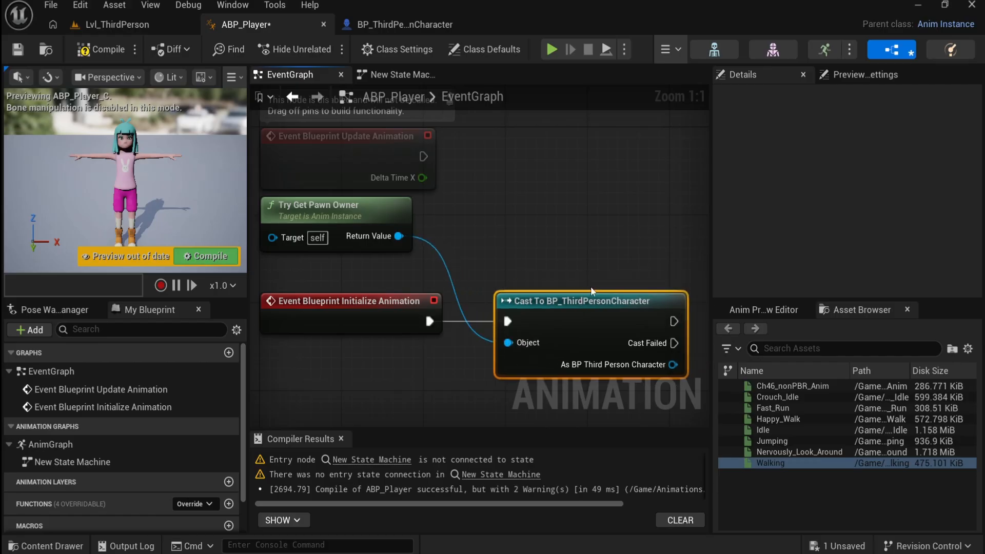
{"action": "right_click_drag", "start_coordinate": [570, 245], "coordinate": [564, 281]}
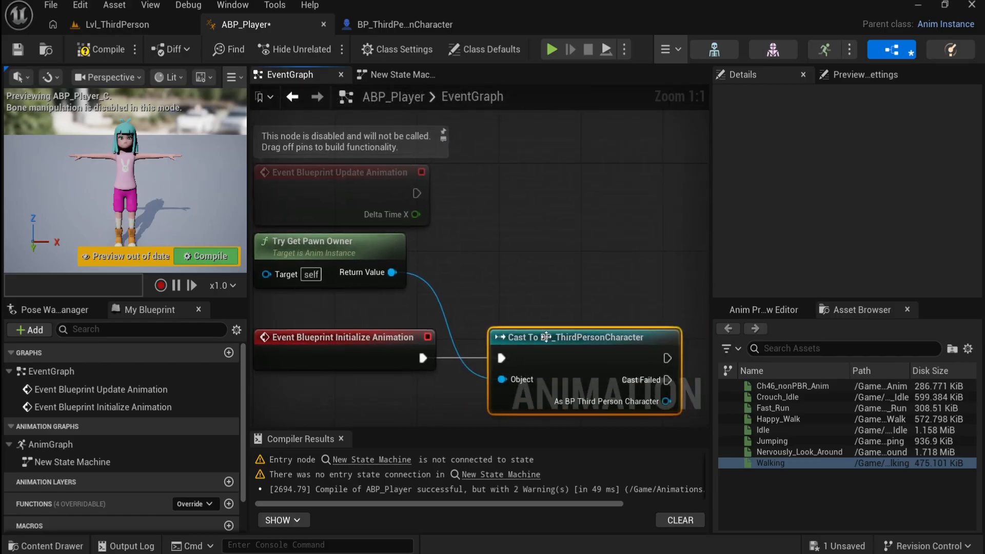
Step: Rearrange the nodes so Try Get Pawn Owner sits below the Initialize Animation event and the disabled Update Animation event sits beneath both
{"action": "right_click_drag", "start_coordinate": [484, 229], "coordinate": [521, 158]}
{"action": "left_click_drag", "start_coordinate": [393, 125], "coordinate": [390, 383]}
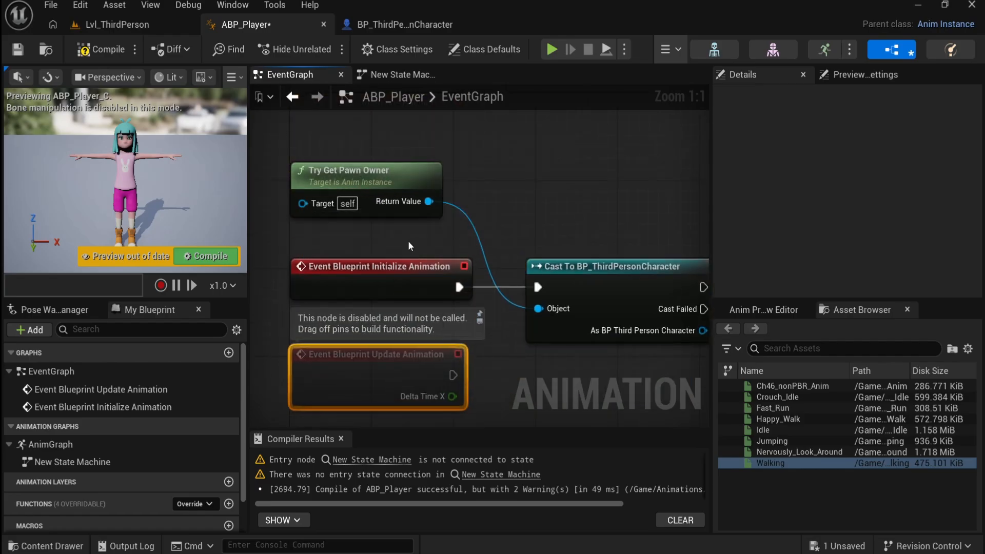
{"action": "left_click_drag", "start_coordinate": [415, 239], "coordinate": [563, 161]}
{"action": "left_click_drag", "start_coordinate": [429, 201], "coordinate": [412, 229]}
{"action": "left_click", "coordinate": [322, 231]}
{"action": "left_click_drag", "start_coordinate": [321, 192], "coordinate": [331, 232]}
{"action": "right_click_drag", "start_coordinate": [591, 240], "coordinate": [550, 242]}
{"action": "left_click_drag", "start_coordinate": [370, 358], "coordinate": [375, 329]}
{"action": "right_click_drag", "start_coordinate": [375, 330], "coordinate": [530, 303]}
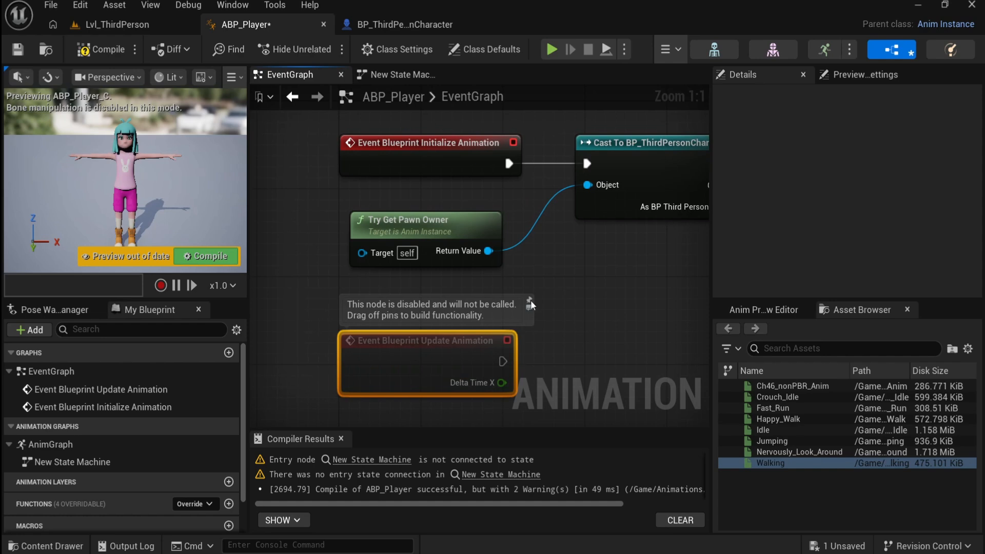
Step: Promote the cast's As BP Third Person Character output to a variable and place its SET node beside the cast
{"action": "left_click", "coordinate": [659, 270]}
{"action": "right_click_drag", "start_coordinate": [659, 270], "coordinate": [523, 275]}
{"action": "scroll", "coordinate": [527, 310], "scroll_direction": "down", "scroll_amount": 1}
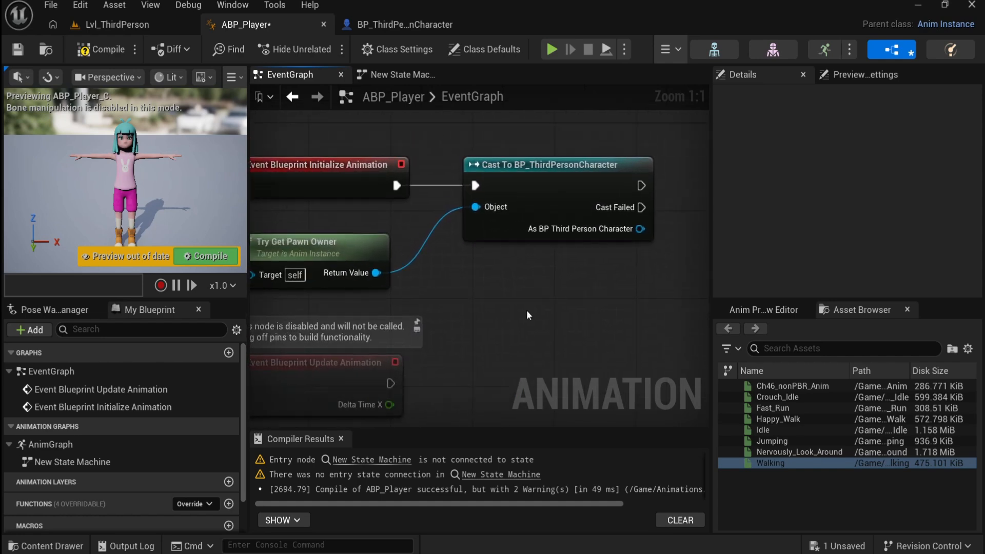
{"action": "right_click_drag", "start_coordinate": [572, 310], "coordinate": [555, 292]}
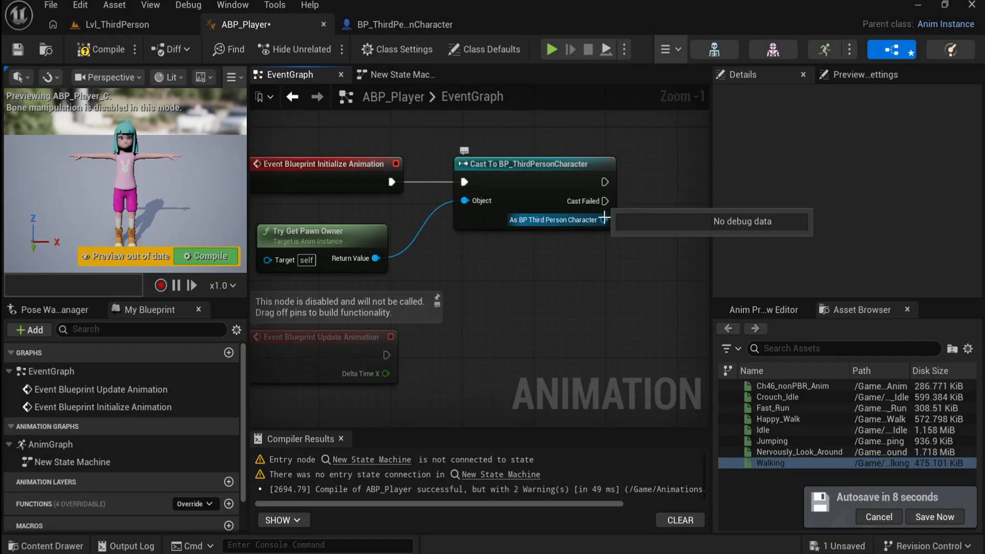
{"action": "right_click_drag", "start_coordinate": [562, 222], "coordinate": [416, 263]}
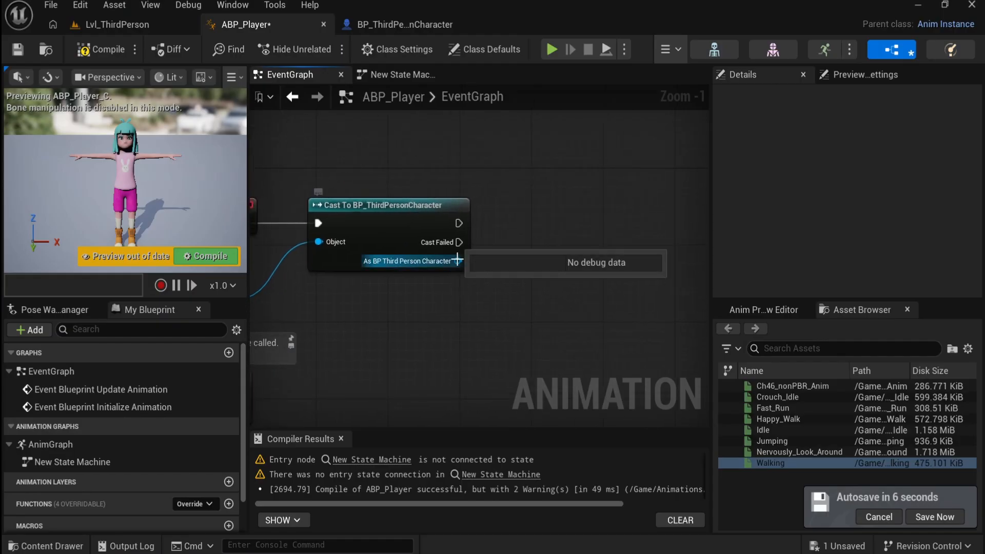
{"action": "left_click_drag", "start_coordinate": [457, 260], "coordinate": [511, 283]}
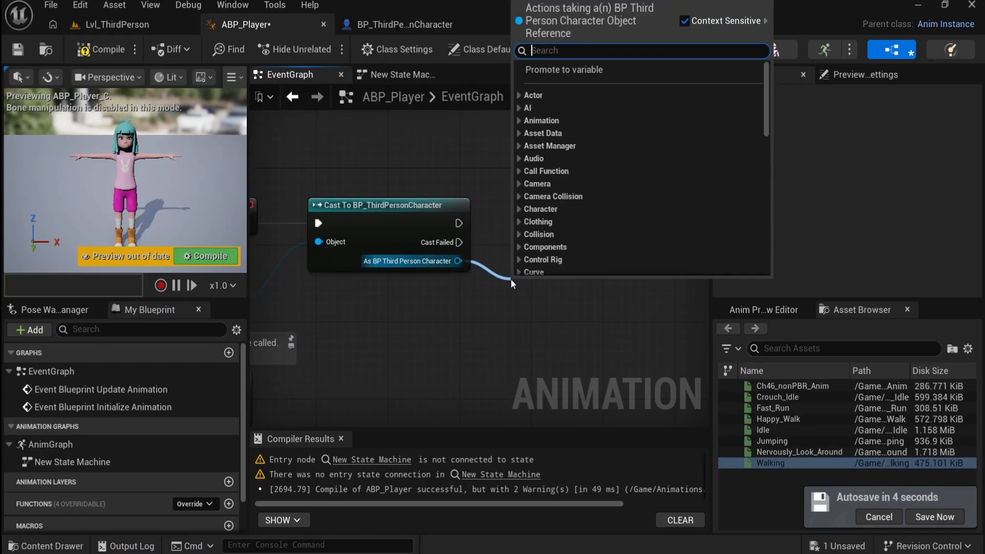
{"action": "left_click", "coordinate": [546, 70]}
{"action": "left_click_drag", "start_coordinate": [542, 289], "coordinate": [558, 229]}
Step: Rename the promoted variable Character_Ref, compile ABP_Player, and review the variable's details
{"action": "left_click", "coordinate": [96, 506]}
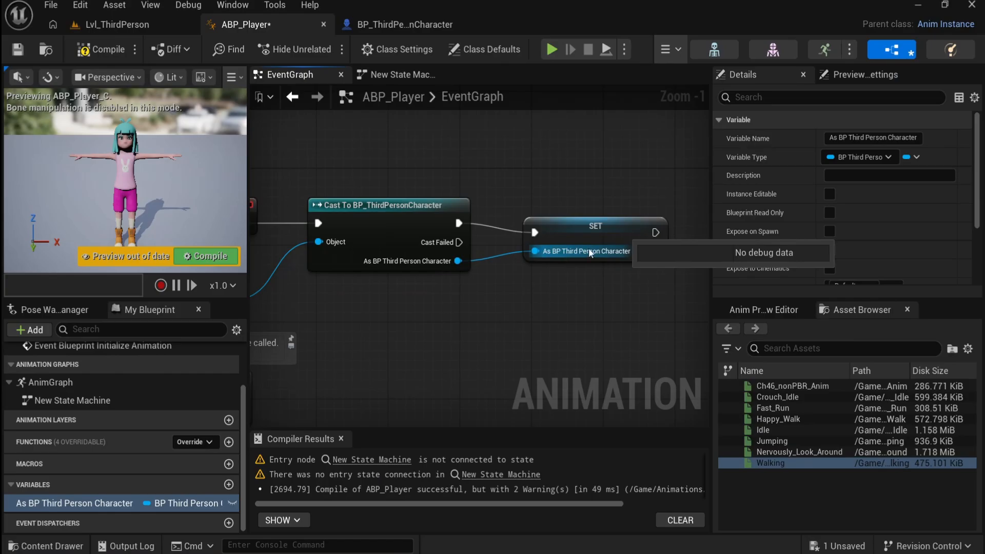
{"action": "left_click", "coordinate": [587, 227]}
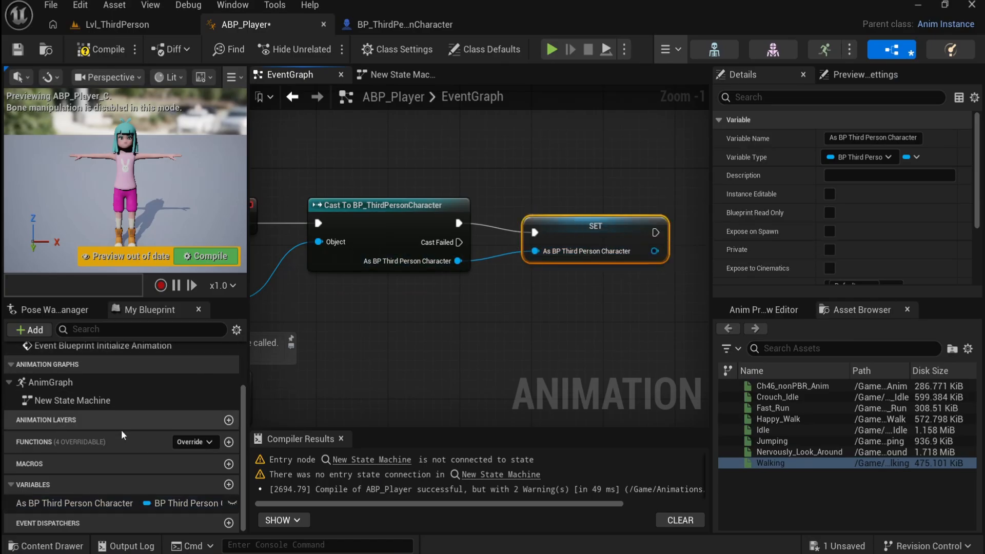
{"action": "left_click", "coordinate": [68, 502]}
{"action": "left_click", "coordinate": [69, 502]}
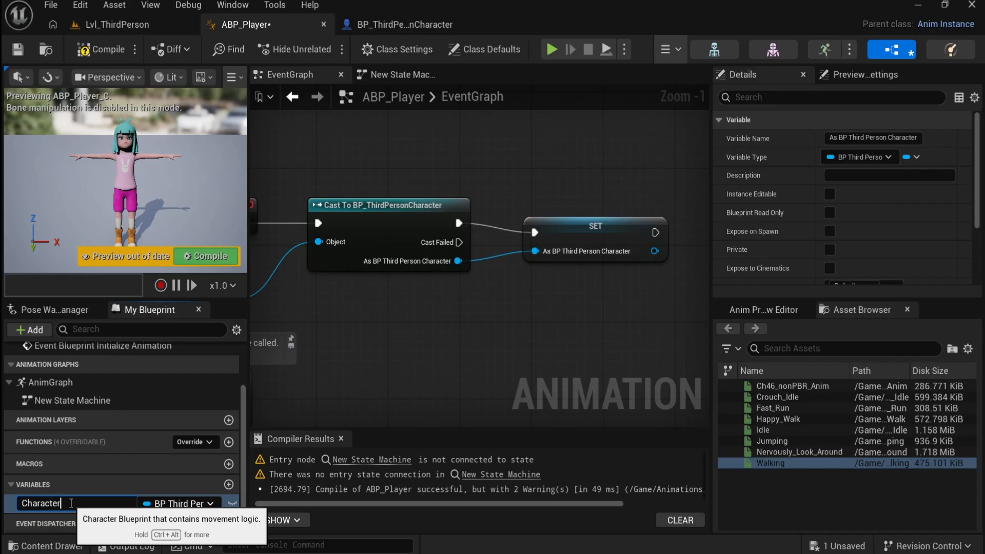
{"action": "key", "text": "Return"}
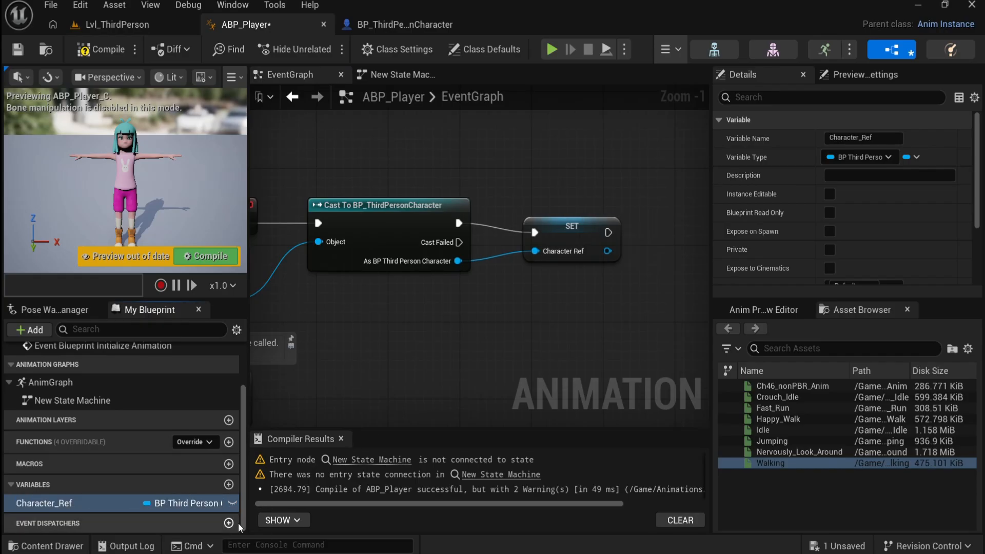
{"action": "left_click", "coordinate": [116, 52]}
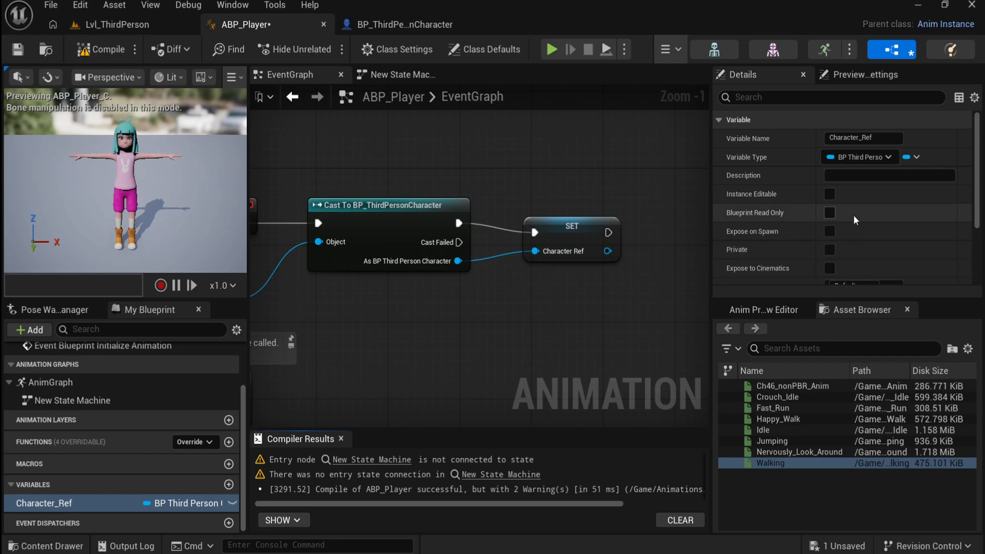
{"action": "scroll", "coordinate": [968, 259], "scroll_direction": "down", "scroll_amount": 3}
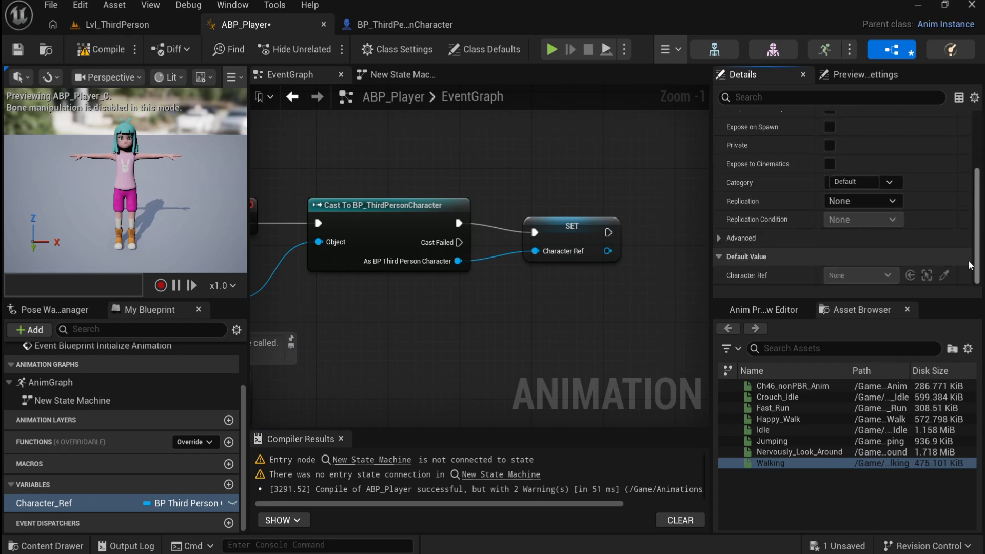
{"action": "scroll", "coordinate": [971, 245], "scroll_direction": "up", "scroll_amount": 3}
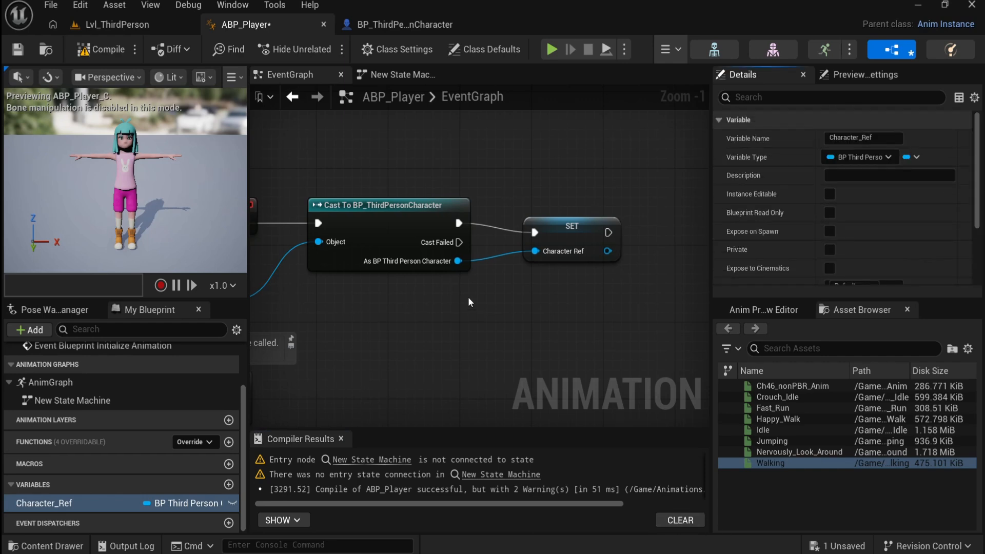
Step: Add a Get Character Movement node from the cast's As BP Third Person Character output, below the SET node
{"action": "left_click_drag", "start_coordinate": [458, 261], "coordinate": [480, 312]}
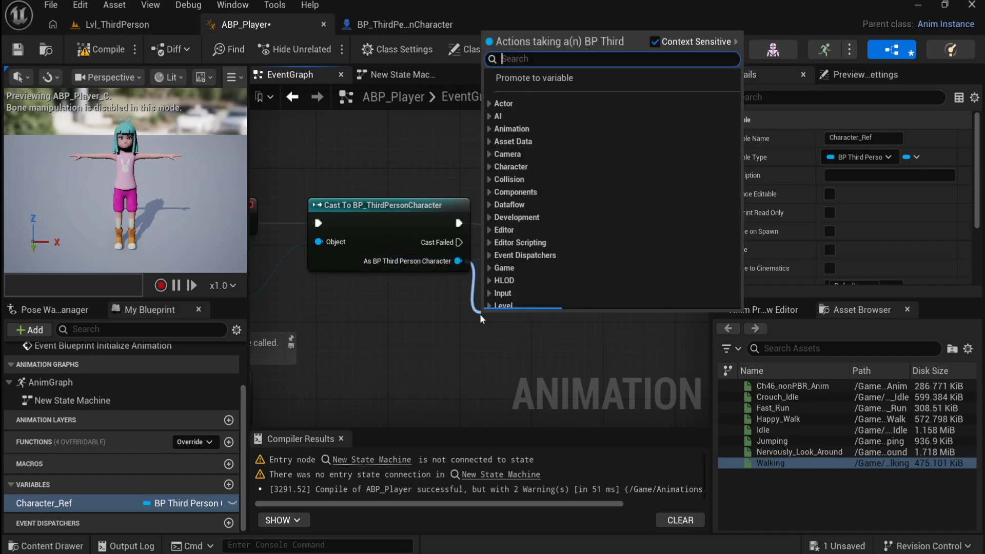
{"action": "type", "text": "get char"}
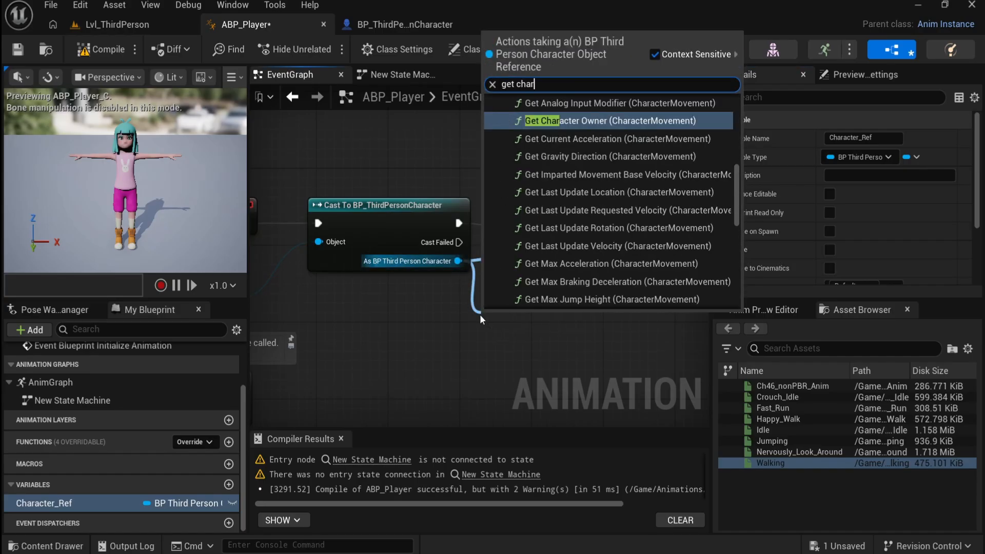
{"action": "type", "text": "acter mo"}
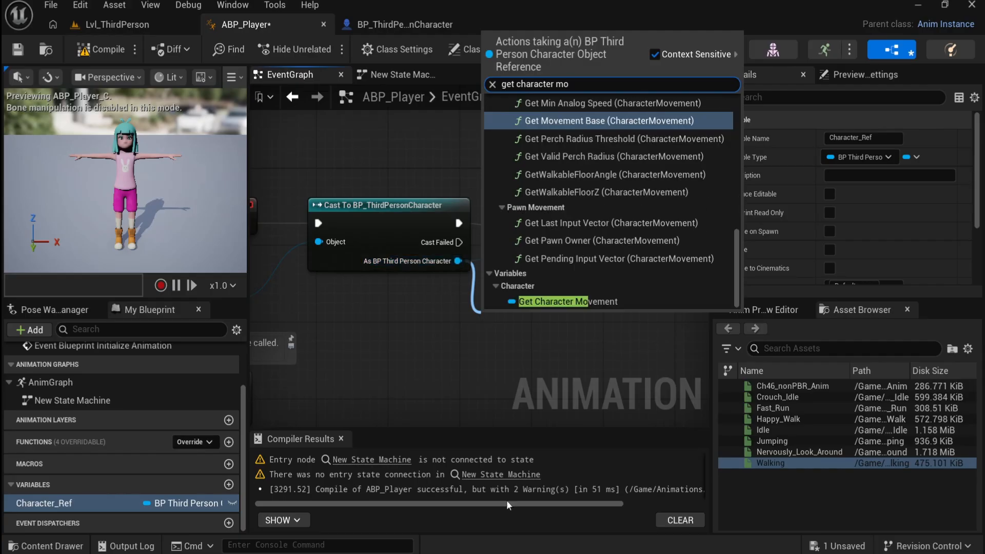
{"action": "left_click", "coordinate": [572, 302]}
{"action": "right_click_drag", "start_coordinate": [564, 354], "coordinate": [453, 391]}
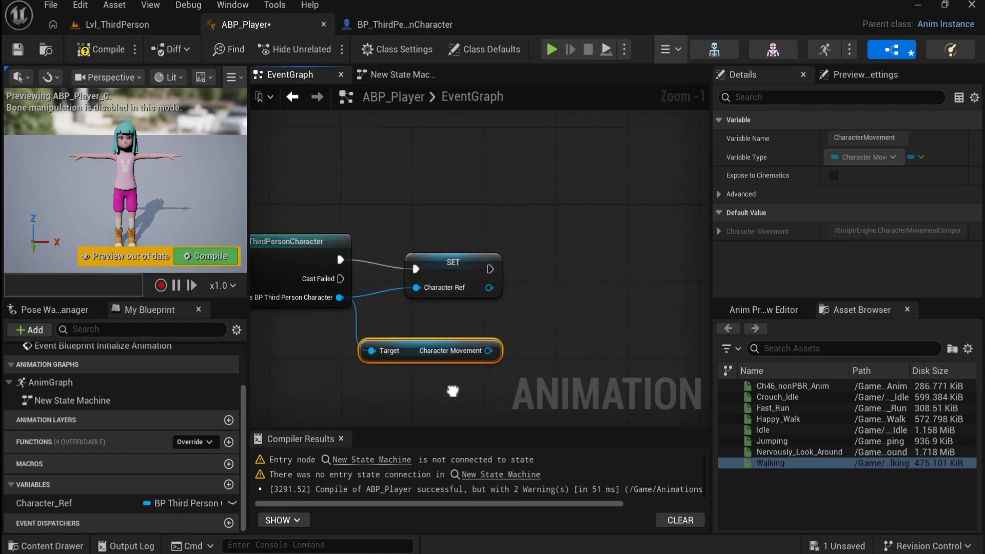
Step: Promote the Character Movement output to a variable, with its SET node placed after the Character Ref SET node
{"action": "left_click_drag", "start_coordinate": [494, 358], "coordinate": [547, 326]}
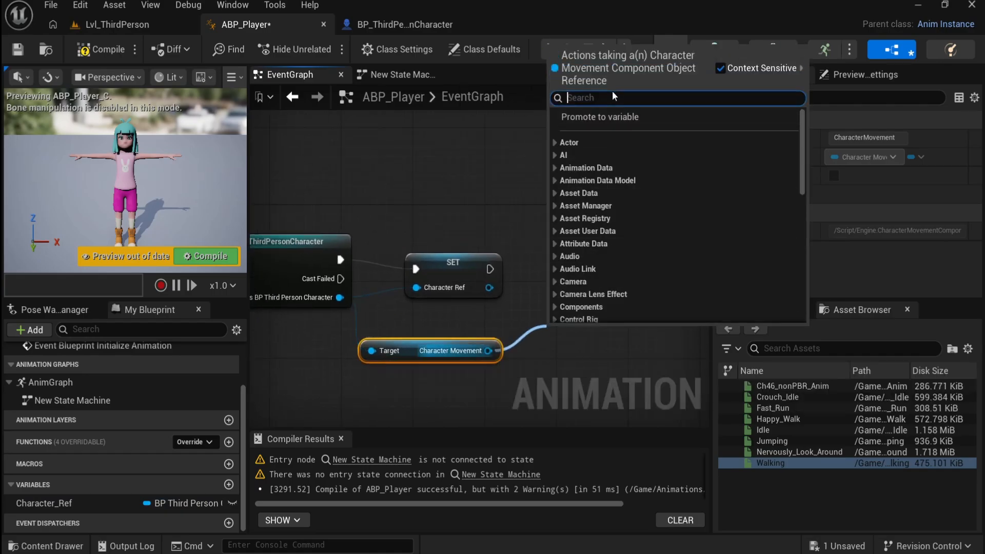
{"action": "left_click", "coordinate": [503, 128]}
{"action": "left_click_drag", "start_coordinate": [489, 352], "coordinate": [581, 277]}
{"action": "left_click", "coordinate": [647, 347]}
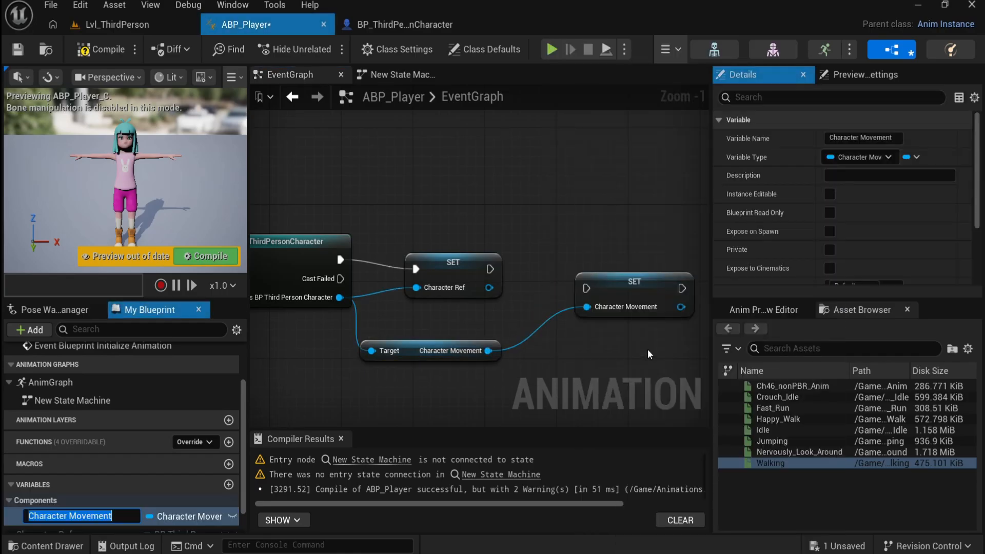
Step: Connect the Character Ref SET node's execution output to the Character Movement SET node and align the two nodes
{"action": "right_click_drag", "start_coordinate": [647, 346], "coordinate": [635, 325]}
{"action": "left_click_drag", "start_coordinate": [478, 247], "coordinate": [574, 267]}
{"action": "left_click_drag", "start_coordinate": [636, 263], "coordinate": [618, 247]}
{"action": "right_click_drag", "start_coordinate": [519, 322], "coordinate": [536, 311]}
{"action": "scroll", "coordinate": [176, 443], "scroll_direction": "down", "scroll_amount": 2}
{"action": "left_click", "coordinate": [75, 486]}
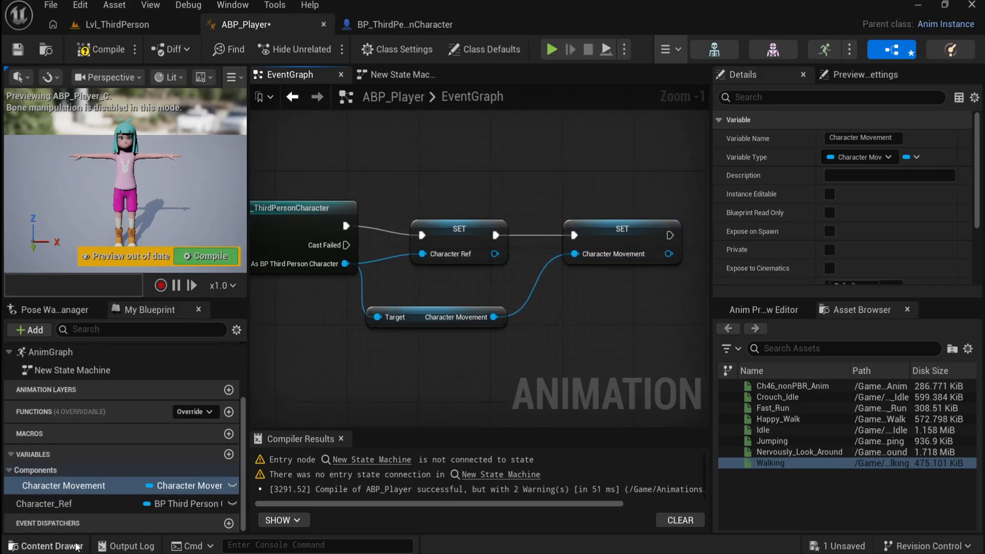
Step: Rename the Character_Ref variable as Character Ref
{"action": "left_click", "coordinate": [75, 501]}
{"action": "right_click", "coordinate": [75, 501]}
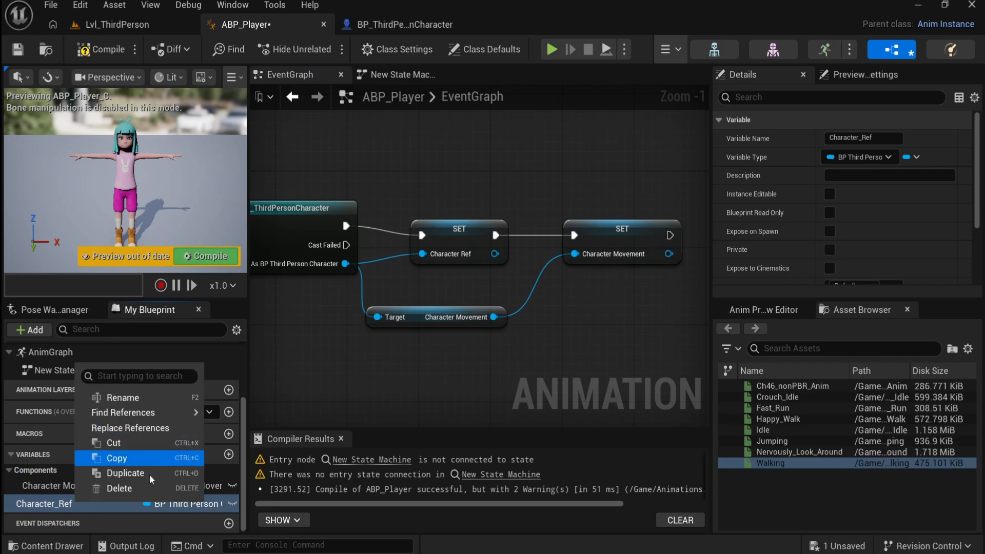
{"action": "left_click", "coordinate": [123, 397]}
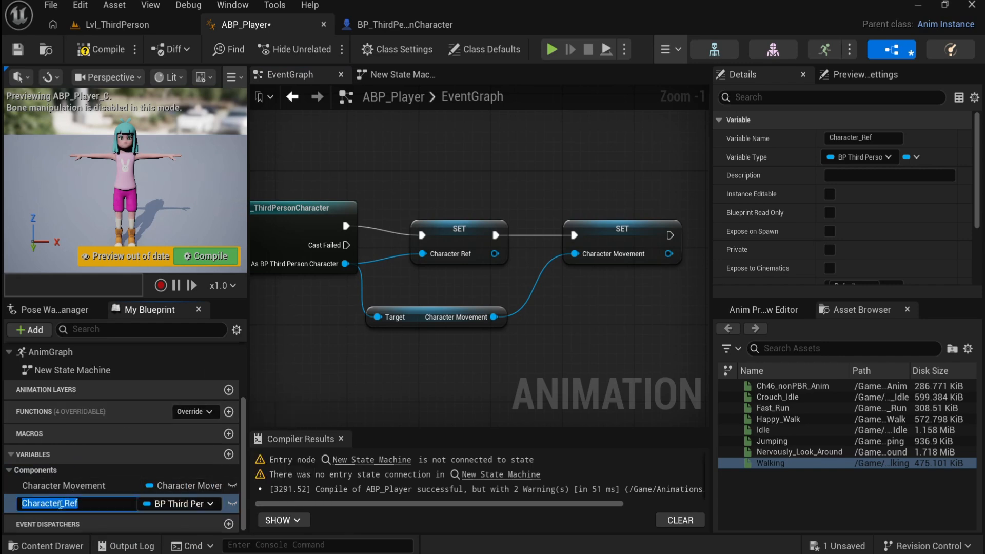
{"action": "left_click", "coordinate": [83, 507]}
{"action": "key", "text": "BackSpace"}
{"action": "key", "text": "Return"}
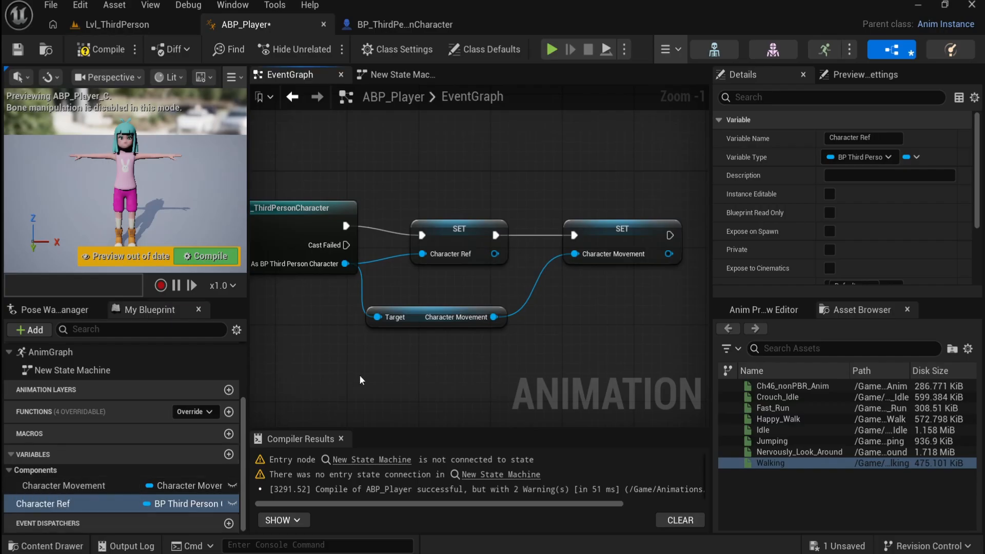
Step: Place a Get Character Movement variable node below Event Blueprint Update Animation
{"action": "scroll", "coordinate": [588, 330], "scroll_direction": "down", "scroll_amount": 1}
{"action": "right_click_drag", "start_coordinate": [586, 331], "coordinate": [650, 277]}
{"action": "scroll", "coordinate": [589, 278], "scroll_direction": "down", "scroll_amount": 1}
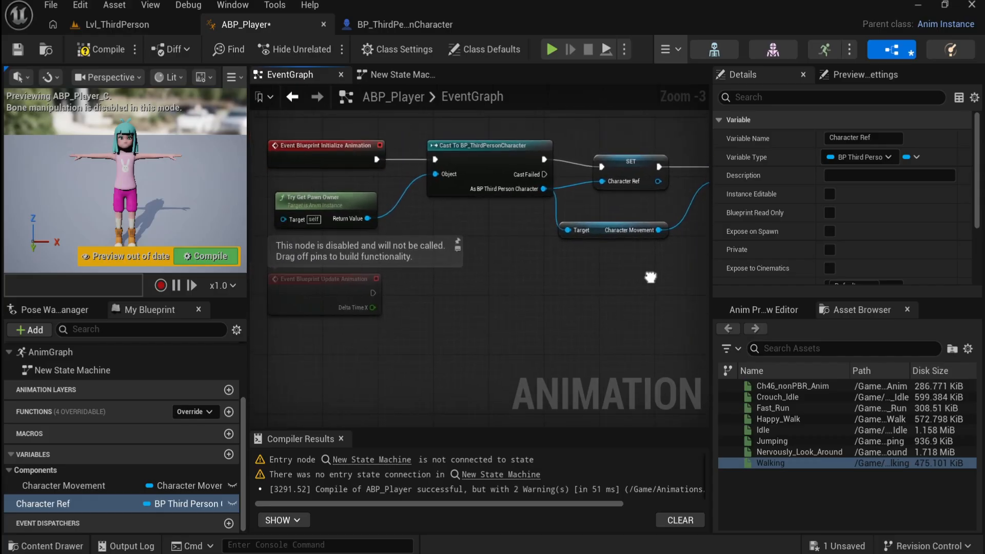
{"action": "left_click", "coordinate": [367, 292]}
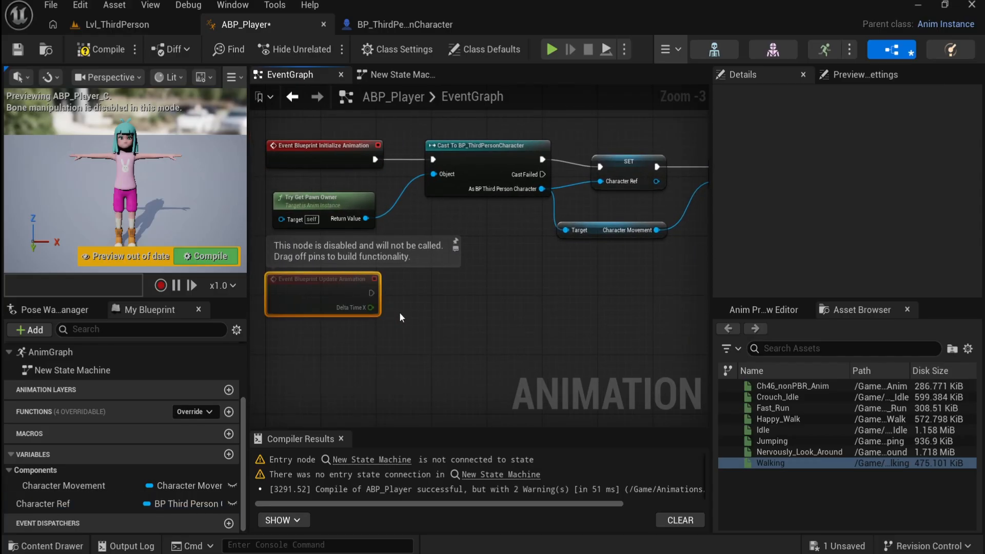
{"action": "left_click_drag", "start_coordinate": [89, 481], "coordinate": [398, 354]}
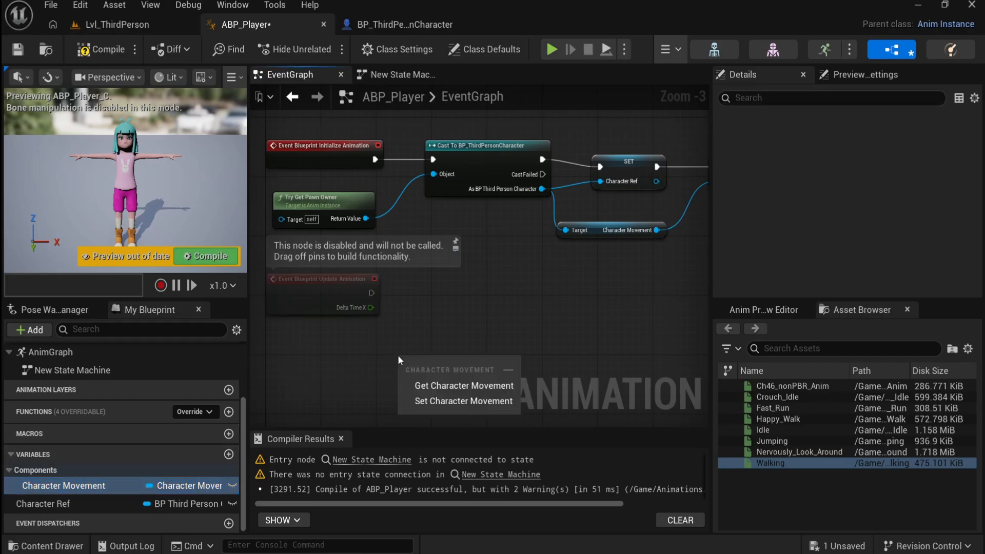
{"action": "left_click", "coordinate": [460, 386]}
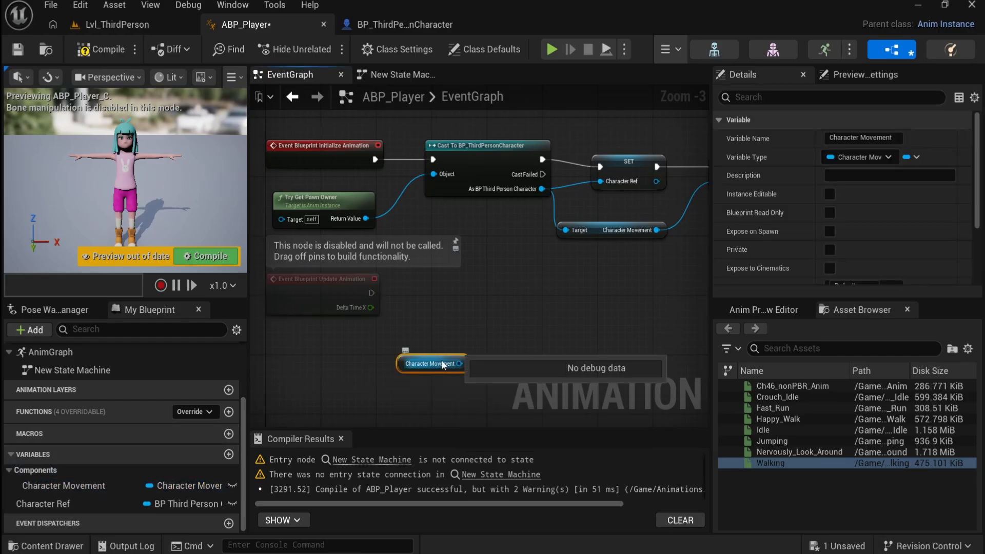
Step: Add a Get Velocity node from the Character Movement getter, and position both nodes beneath the Update Animation event
{"action": "left_click_drag", "start_coordinate": [460, 363], "coordinate": [497, 338]}
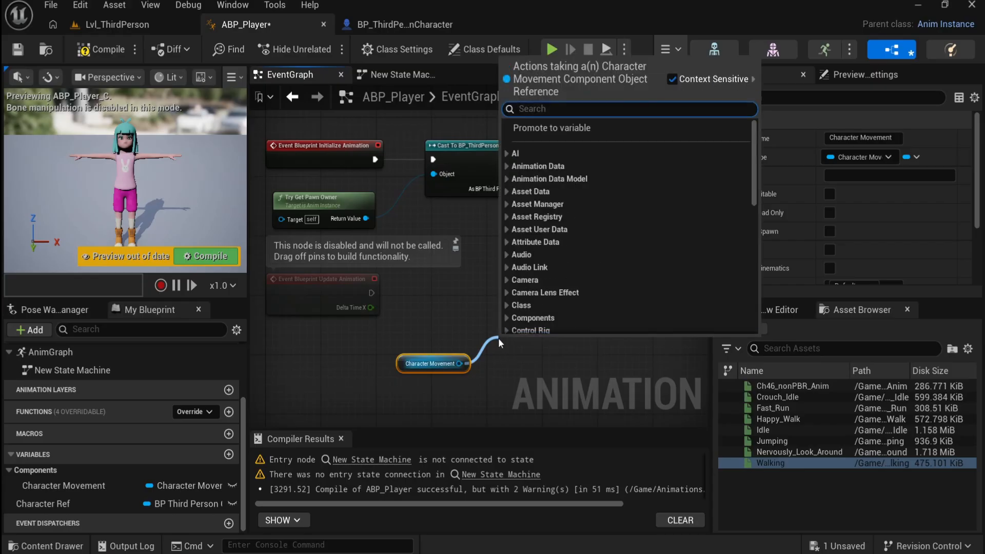
{"action": "type", "text": "get velocity"}
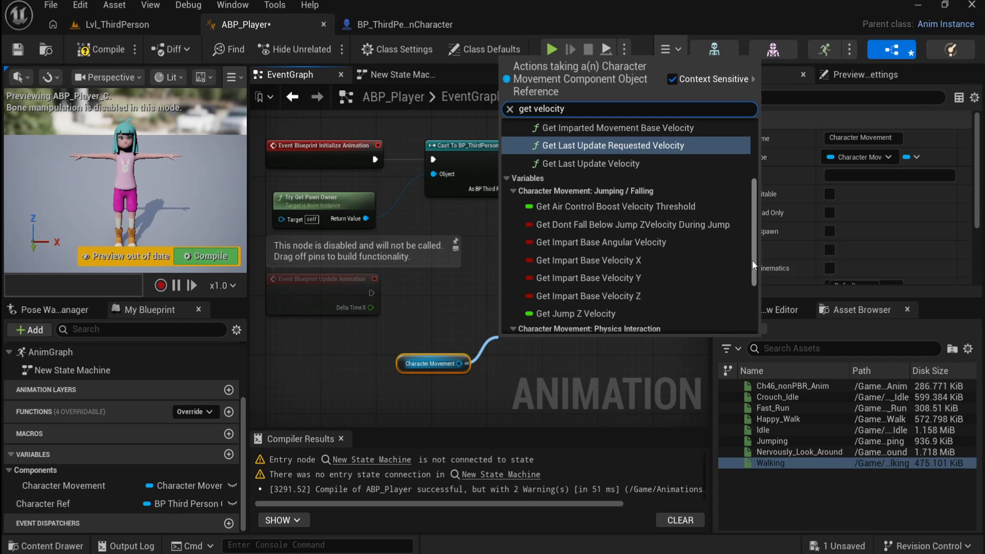
{"action": "left_click_drag", "start_coordinate": [751, 260], "coordinate": [761, 328]}
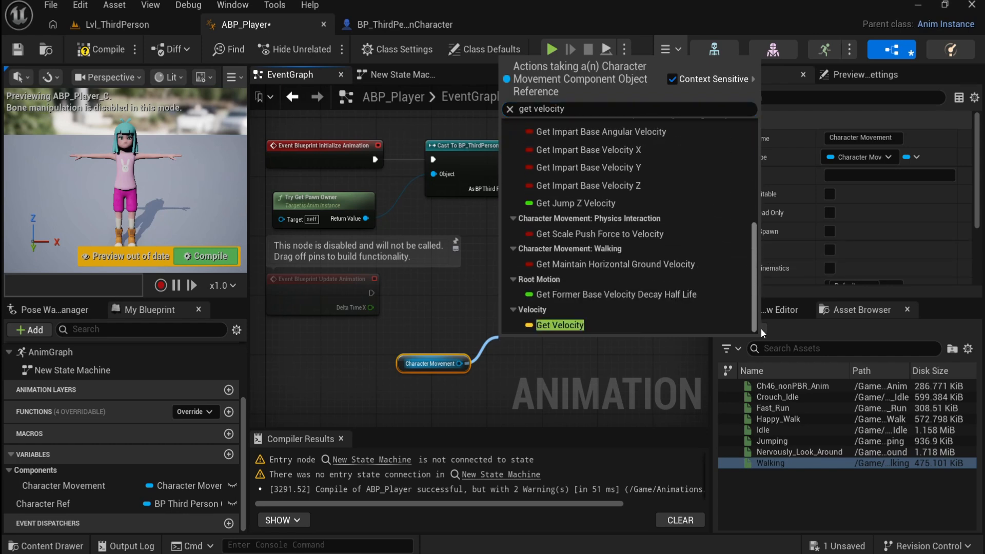
{"action": "left_click", "coordinate": [555, 328]}
{"action": "left_click_drag", "start_coordinate": [544, 333], "coordinate": [543, 355]}
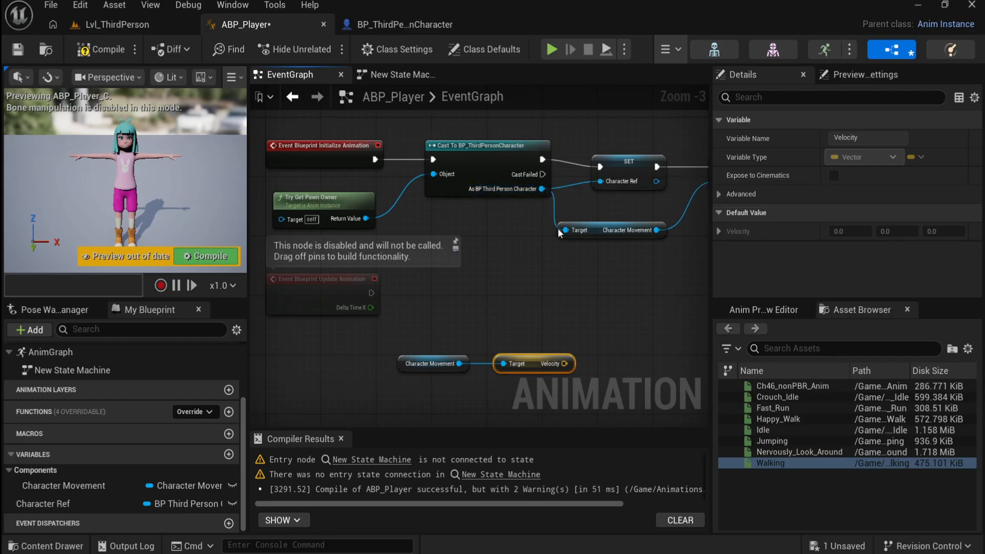
{"action": "left_click_drag", "start_coordinate": [505, 356], "coordinate": [412, 362]}
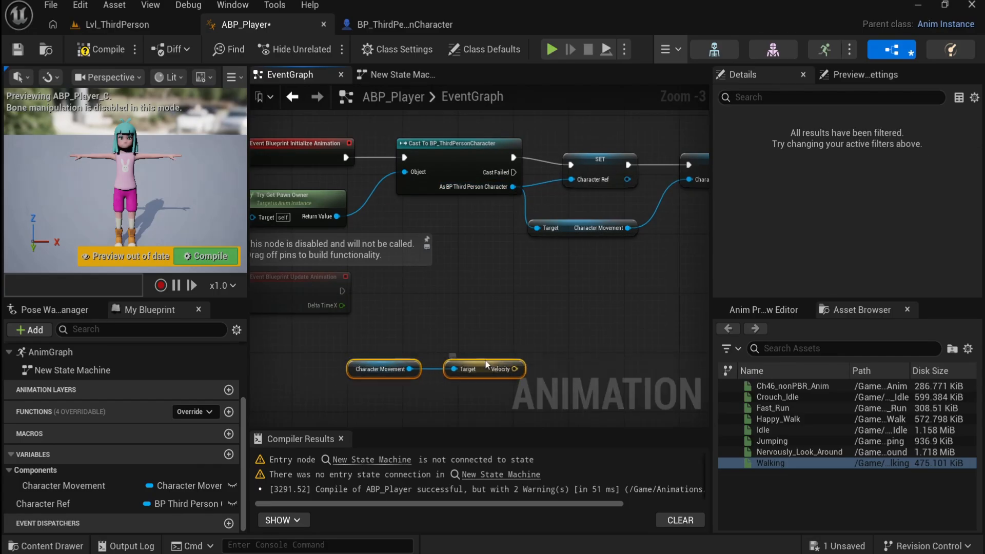
{"action": "right_click_drag", "start_coordinate": [453, 376], "coordinate": [517, 375]}
Step: Add a Vector Length node from the Velocity output and place it up beside the Velocity node
{"action": "left_click", "coordinate": [516, 373]}
{"action": "left_click_drag", "start_coordinate": [501, 368], "coordinate": [547, 325]}
{"action": "type", "text": "vector"}
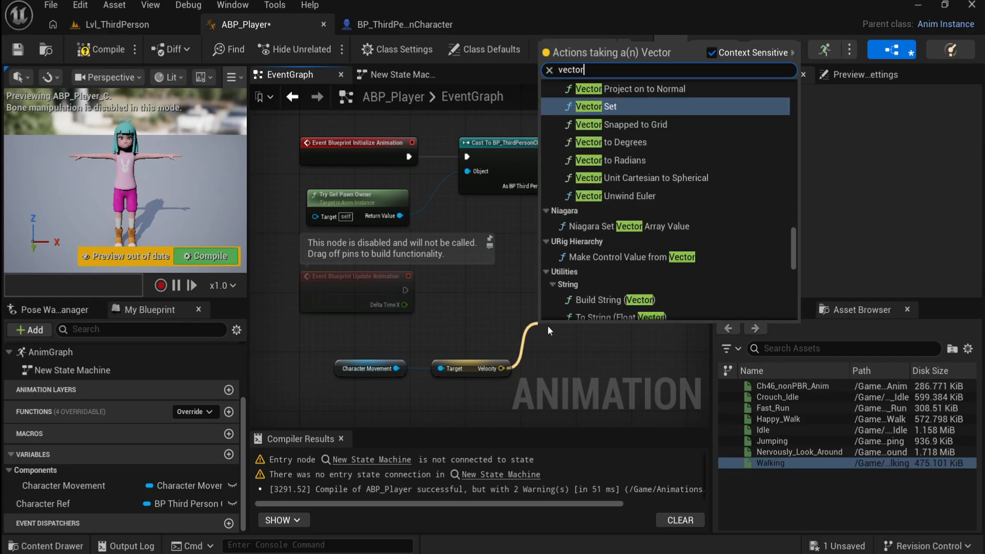
{"action": "type", "text": " leng"}
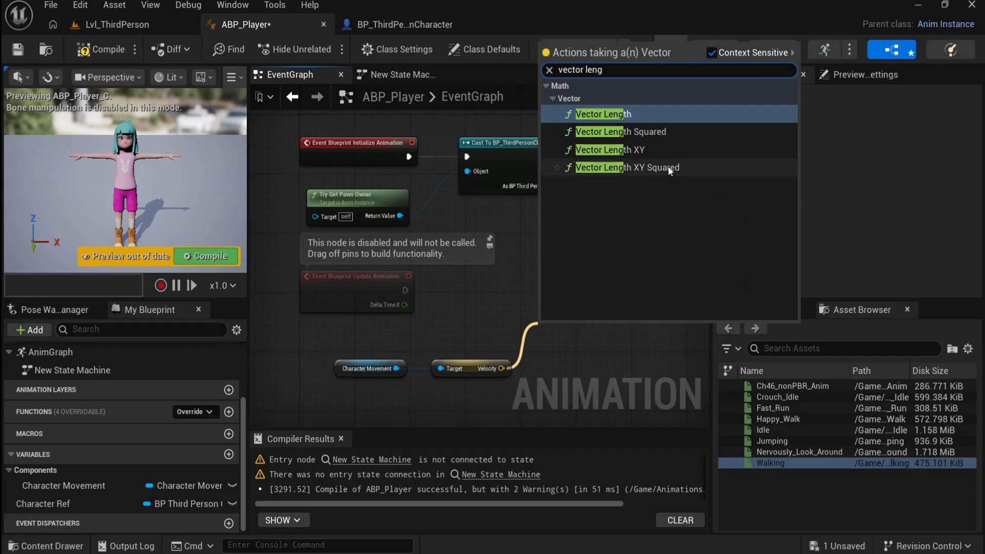
{"action": "left_click", "coordinate": [706, 112]}
{"action": "right_click_drag", "start_coordinate": [632, 322], "coordinate": [602, 318]}
{"action": "mouse_move", "coordinate": [574, 324]}
{"action": "left_mouse_down"}
{"action": "mouse_move", "coordinate": [574, 357]}
{"action": "mouse_move", "coordinate": [559, 353]}
{"action": "mouse_move", "coordinate": [568, 352]}
{"action": "mouse_move", "coordinate": [567, 331]}
{"action": "left_mouse_up"}
{"action": "left_click", "coordinate": [605, 382]}
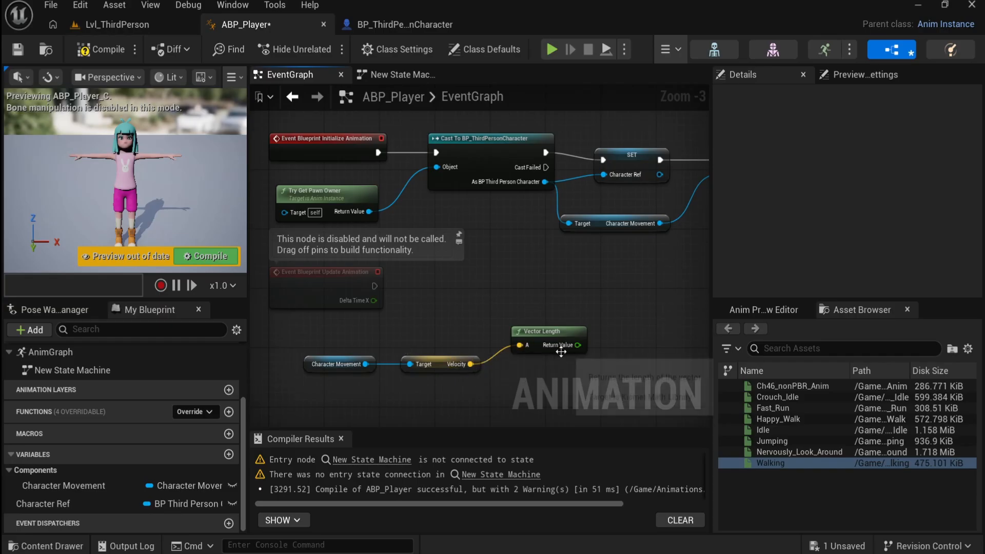
Step: Promote the Vector Length node's Return Value to a new float variable with its SET node
{"action": "left_click_drag", "start_coordinate": [579, 347], "coordinate": [640, 300]}
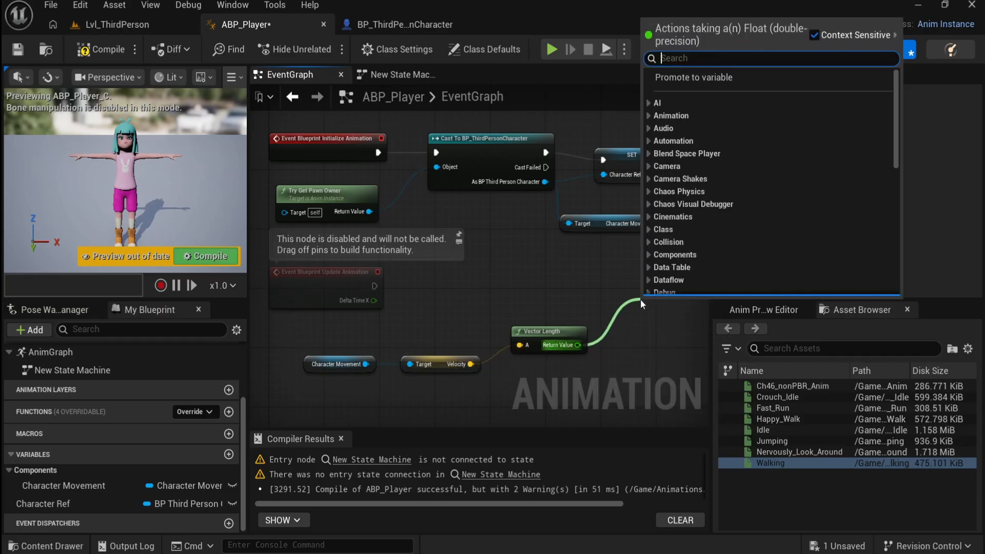
{"action": "left_click", "coordinate": [707, 78]}
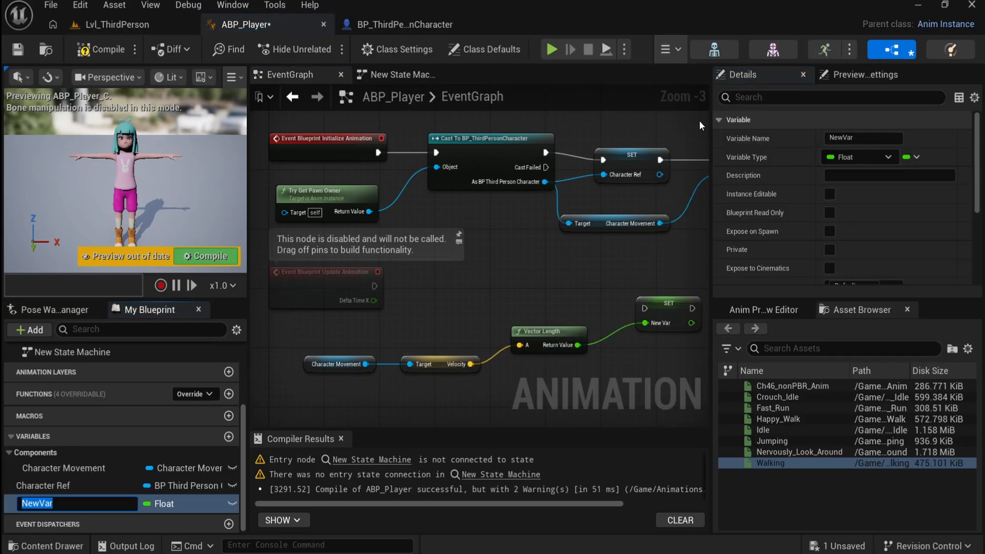
{"action": "scroll", "coordinate": [668, 262], "scroll_direction": "down", "scroll_amount": 6}
{"action": "scroll", "coordinate": [669, 261], "scroll_direction": "up", "scroll_amount": 4}
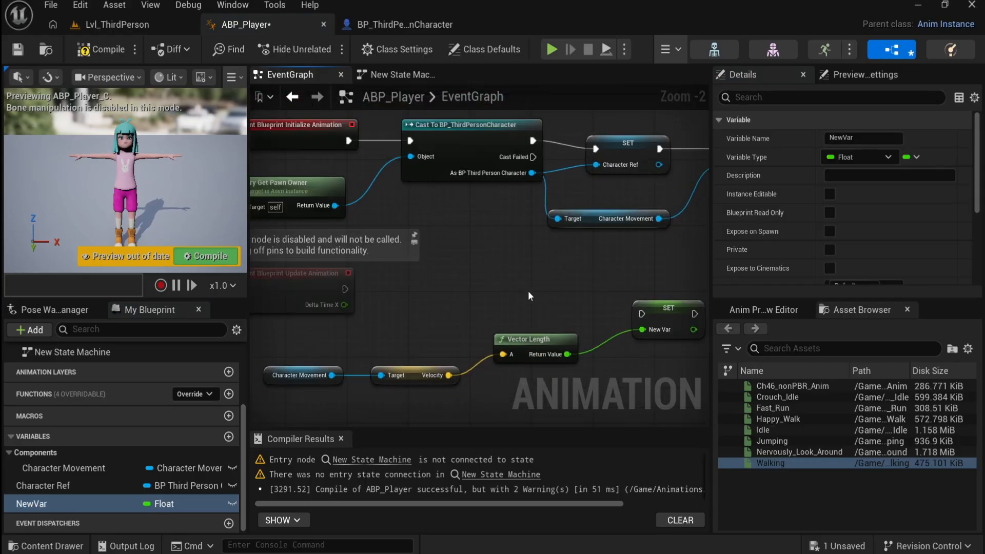
Step: Connect Event Blueprint Update Animation to the new float's SET node, align it with the event, and compile ABP_Player
{"action": "left_click_drag", "start_coordinate": [342, 288], "coordinate": [656, 285]}
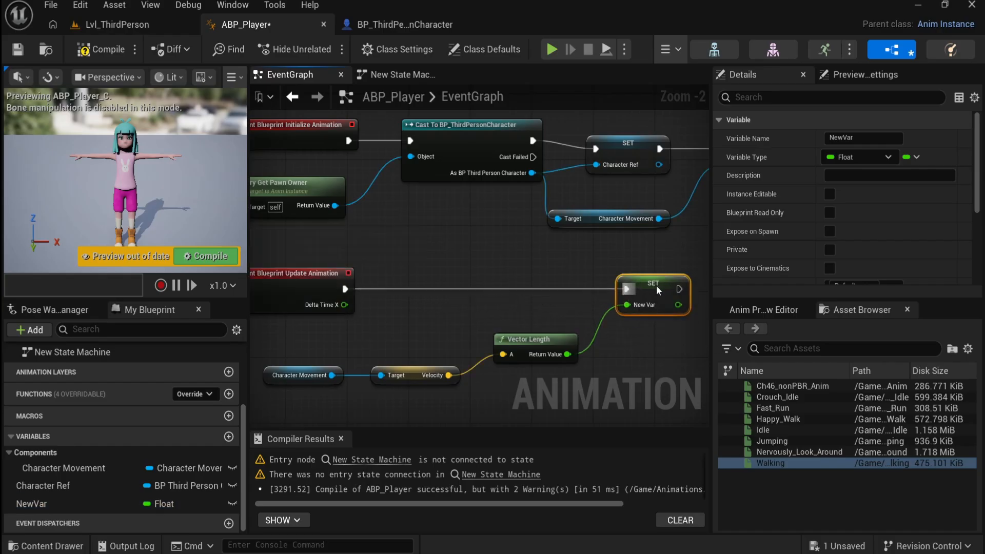
{"action": "left_click", "coordinate": [278, 275]}
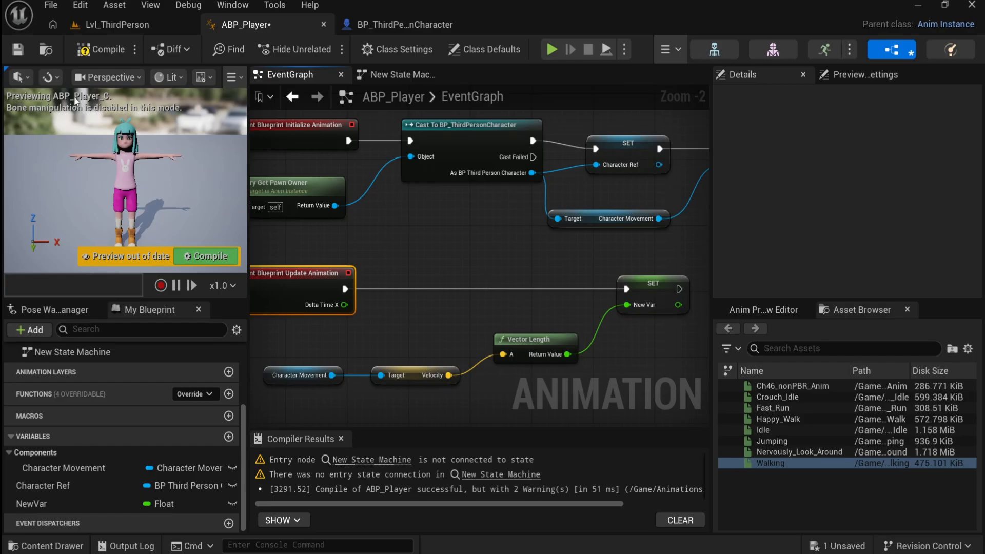
{"action": "left_click", "coordinate": [101, 50]}
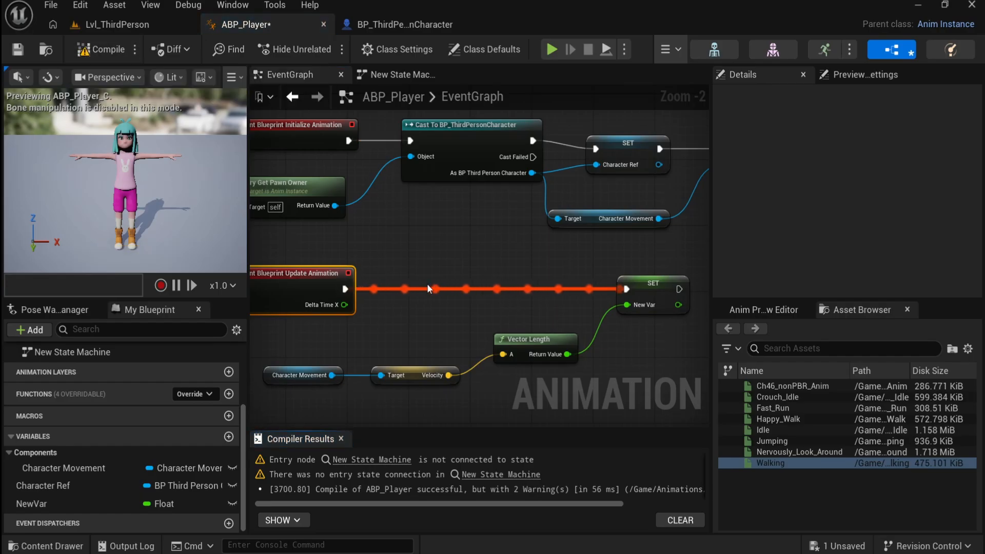
Step: Rename the float variable NewVar as Velocity
{"action": "mouse_move", "coordinate": [640, 306]}
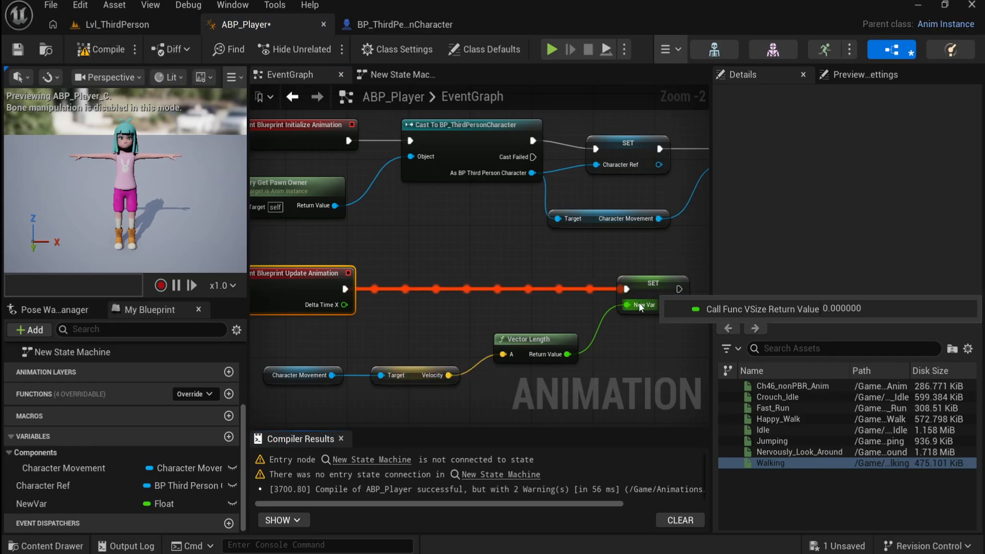
{"action": "left_click", "coordinate": [56, 503]}
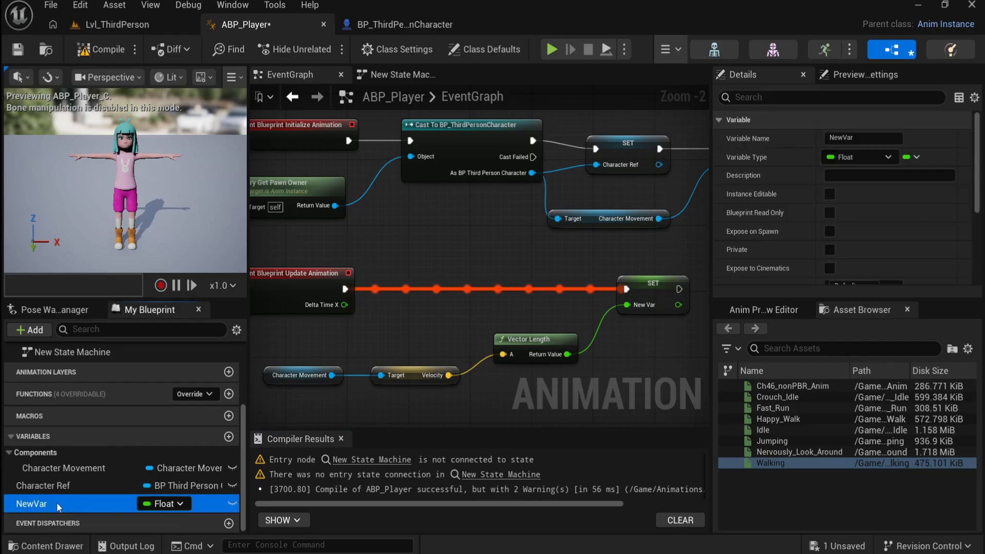
{"action": "right_click", "coordinate": [56, 503]}
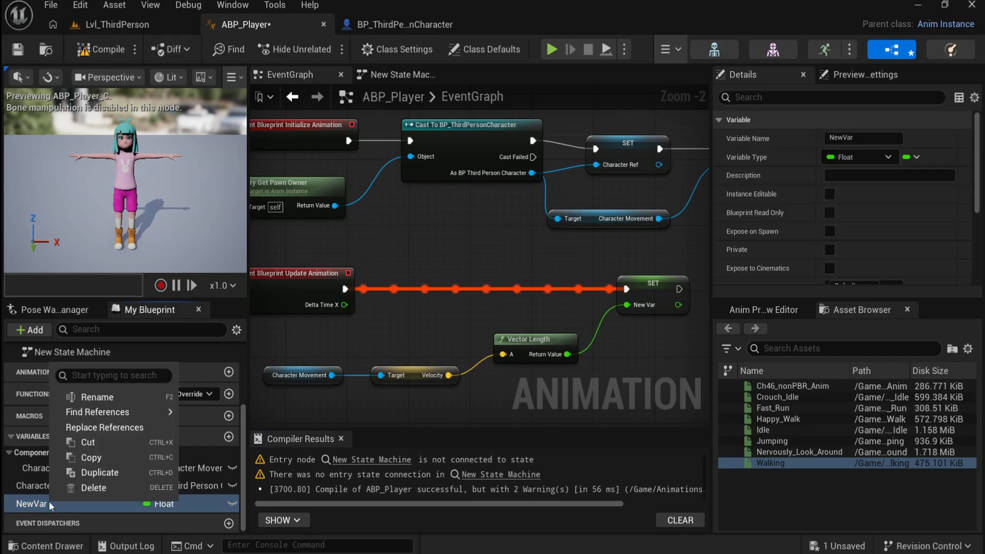
{"action": "left_click", "coordinate": [97, 396]}
{"action": "mouse_move", "coordinate": [629, 305]}
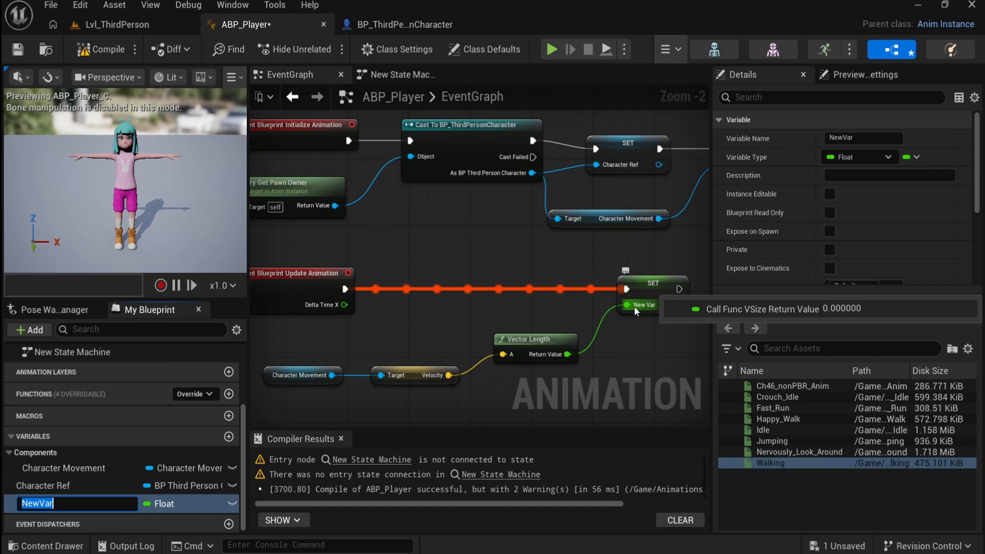
{"action": "type", "text": "Velocity"}
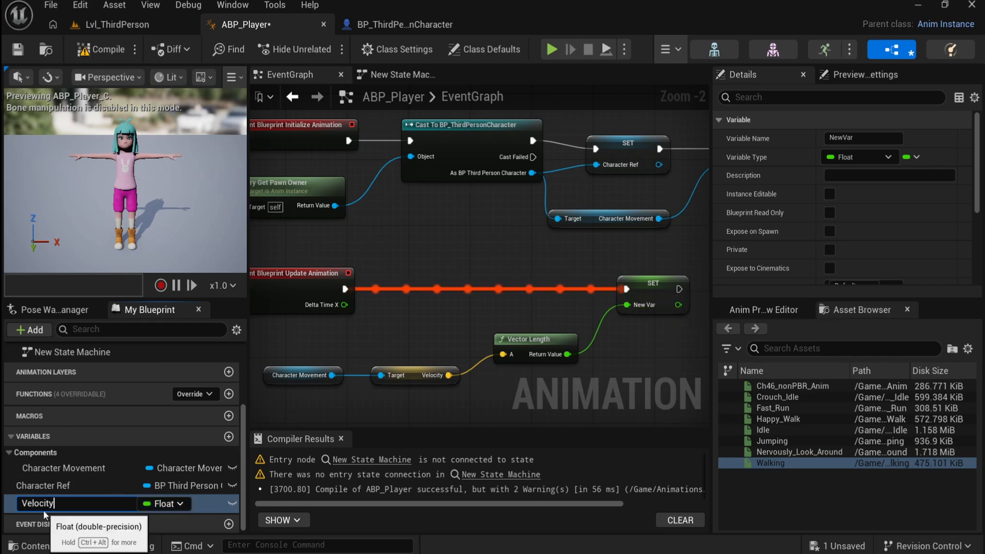
{"action": "key", "text": "Return"}
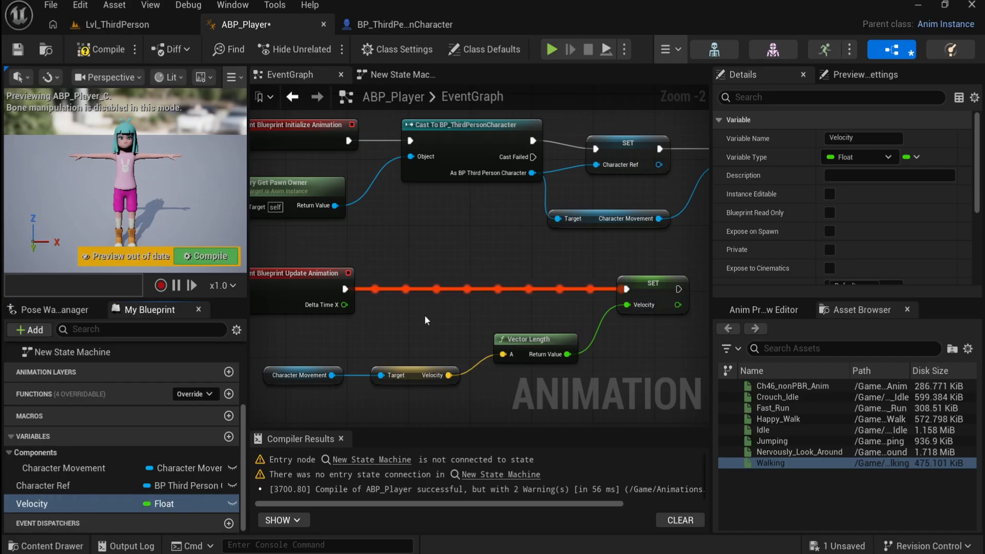
Step: Compile and save ABP_Player, and widen the event graph area to show both event chains
{"action": "left_click", "coordinate": [103, 50]}
{"action": "left_click", "coordinate": [21, 56]}
{"action": "scroll", "coordinate": [566, 353], "scroll_direction": "down", "scroll_amount": 1}
{"action": "right_click_drag", "start_coordinate": [566, 353], "coordinate": [541, 302]}
{"action": "scroll", "coordinate": [622, 373], "scroll_direction": "down", "scroll_amount": 1}
{"action": "left_click_drag", "start_coordinate": [709, 287], "coordinate": [852, 286]}
{"action": "right_click_drag", "start_coordinate": [626, 302], "coordinate": [566, 278]}
{"action": "scroll", "coordinate": [714, 315], "scroll_direction": "up", "scroll_amount": 1}
{"action": "scroll", "coordinate": [731, 352], "scroll_direction": "down", "scroll_amount": 2}
{"action": "scroll", "coordinate": [730, 349], "scroll_direction": "up", "scroll_amount": 1}
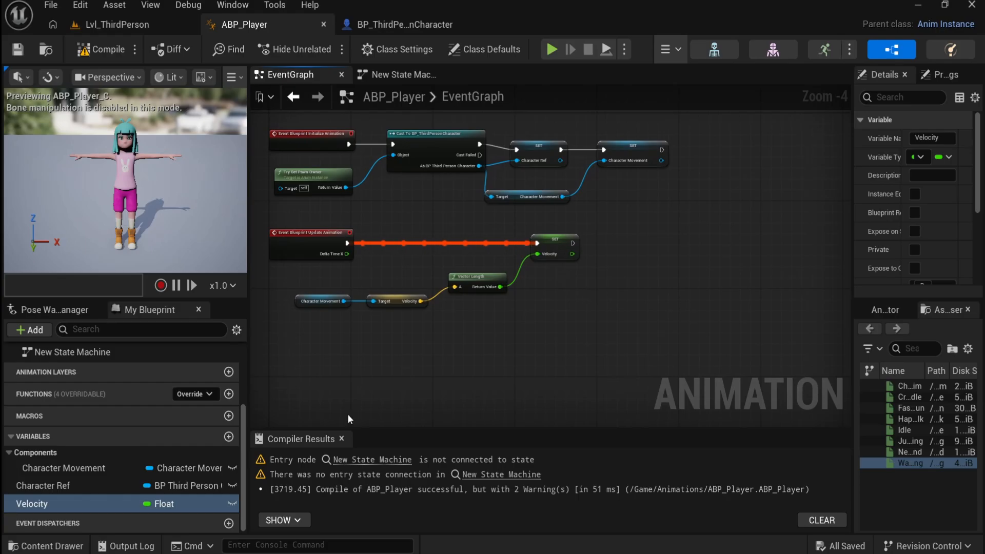
{"action": "right_click_drag", "start_coordinate": [470, 311], "coordinate": [560, 353]}
{"action": "scroll", "coordinate": [499, 316], "scroll_direction": "up", "scroll_amount": 1}
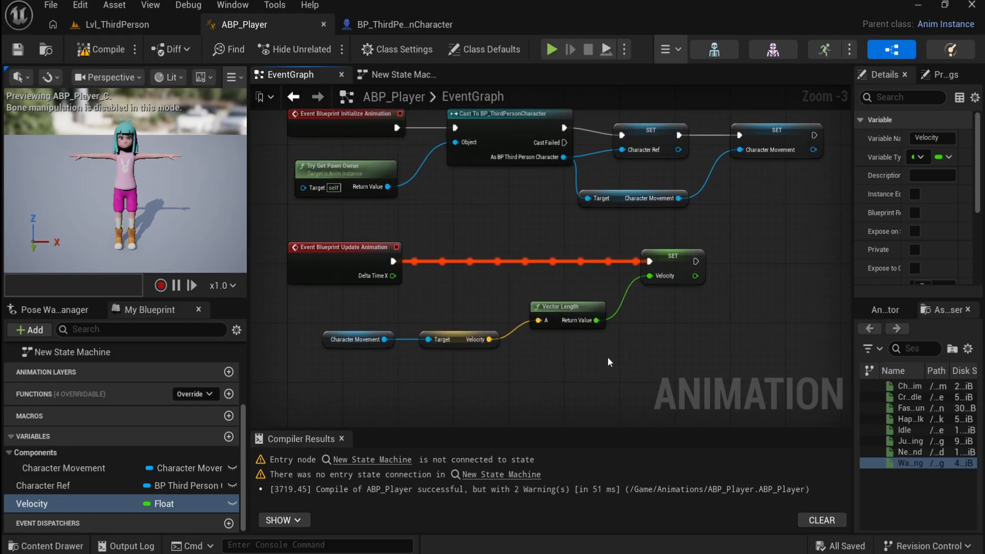
{"action": "right_click_drag", "start_coordinate": [494, 291], "coordinate": [497, 237]}
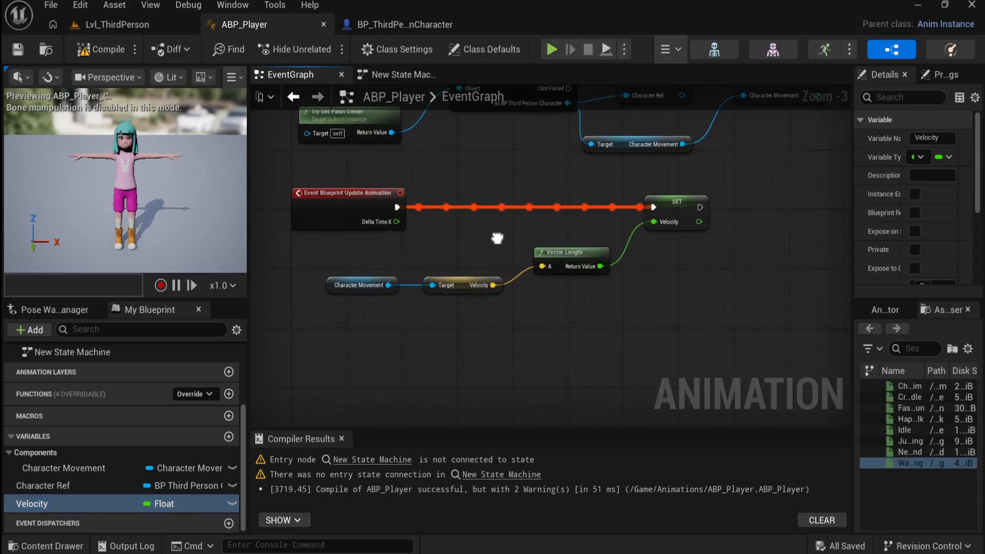
{"action": "left_click_drag", "start_coordinate": [388, 285], "coordinate": [417, 356]}
{"action": "type", "text": "is fa"}
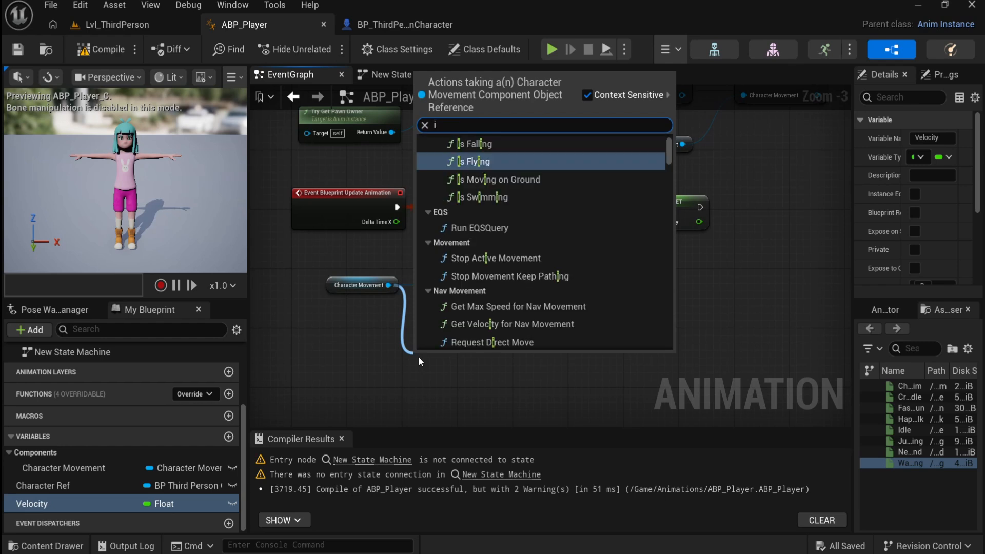
{"action": "type", "text": "lling"}
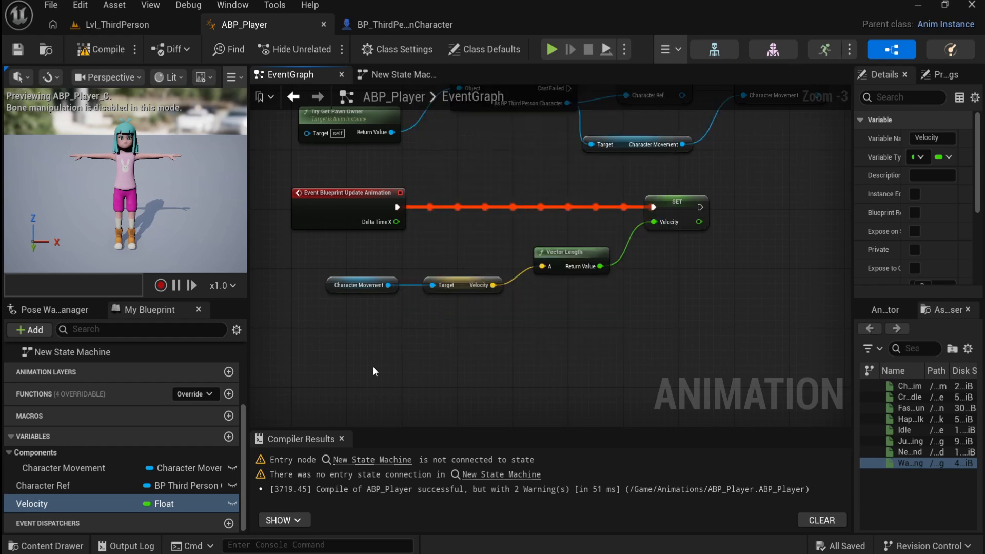
Step: Add an Is Falling node fed by the Character Movement getter in ABP_Player's event graph
{"action": "left_click_drag", "start_coordinate": [388, 285], "coordinate": [447, 340]}
{"action": "type", "text": "is fa"}
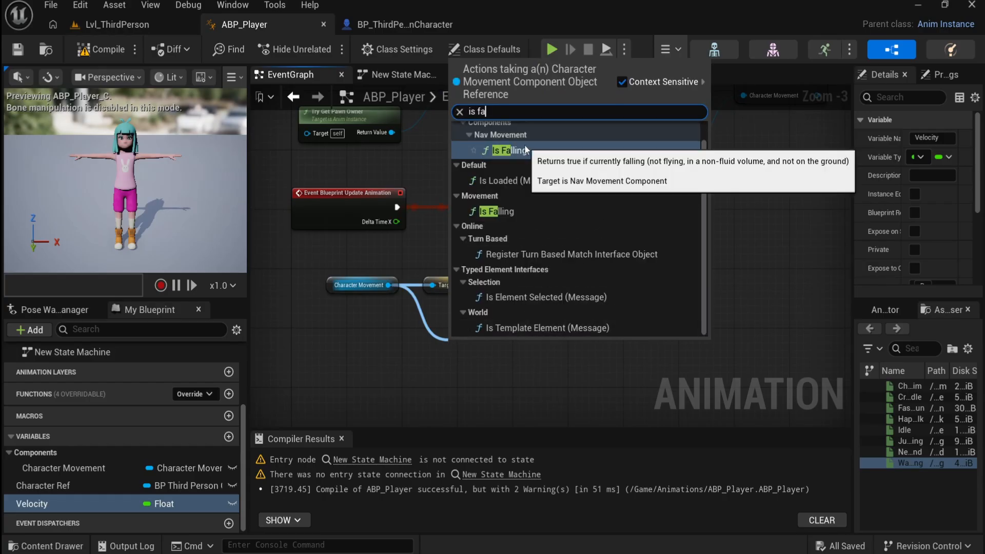
{"action": "scroll", "coordinate": [542, 222], "scroll_direction": "up", "scroll_amount": 1}
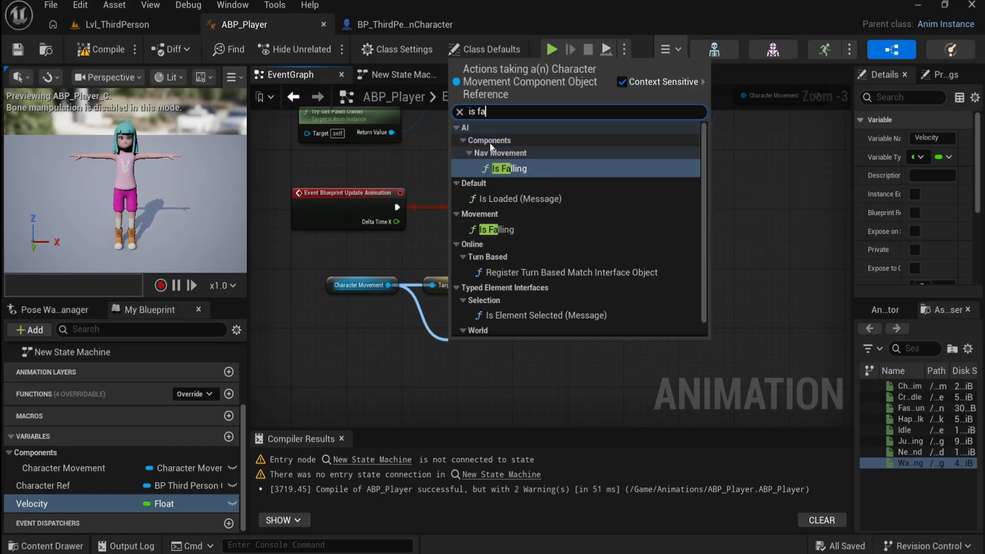
{"action": "left_click", "coordinate": [505, 168]}
Step: Promote the Is Falling node's Return Value to a new Boolean variable and name it Is falling
{"action": "left_click_drag", "start_coordinate": [514, 341], "coordinate": [592, 328]}
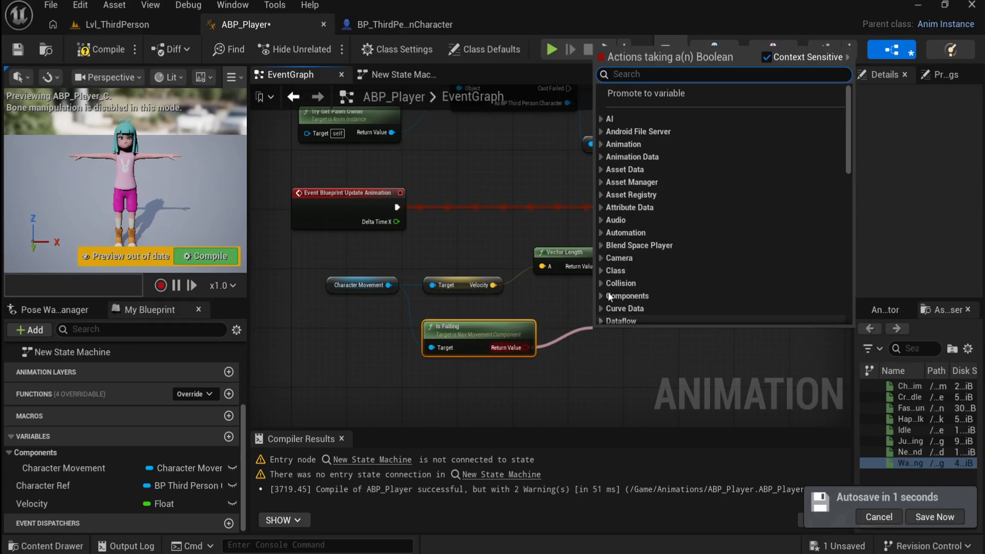
{"action": "left_click", "coordinate": [655, 96]}
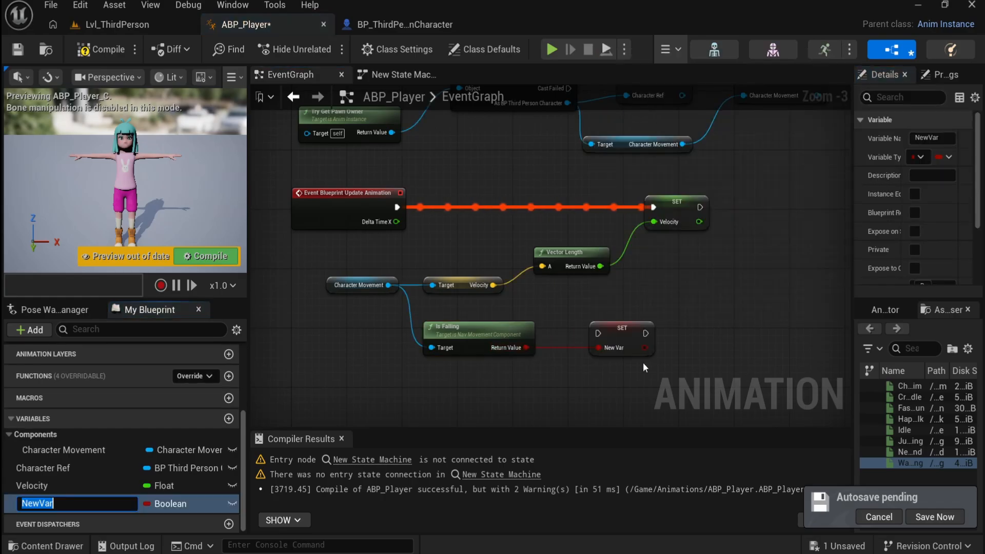
{"action": "key", "text": "Return"}
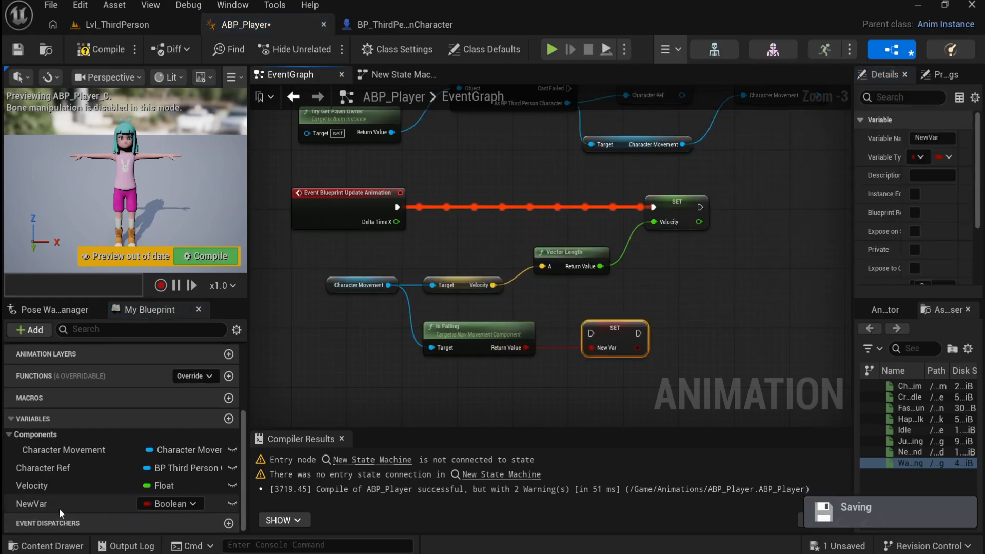
{"action": "right_click", "coordinate": [60, 507]}
{"action": "left_click", "coordinate": [114, 406]}
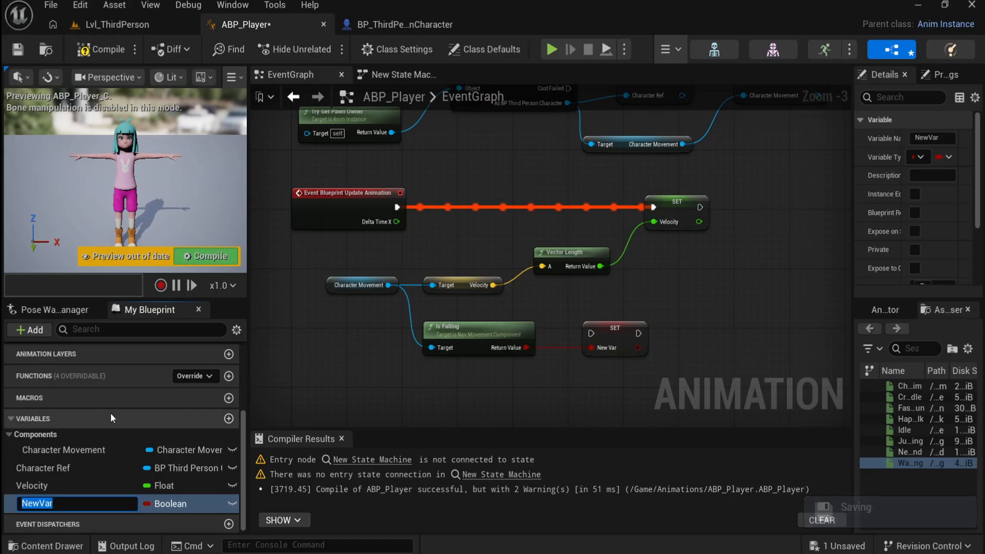
{"action": "type", "text": "Is falling"}
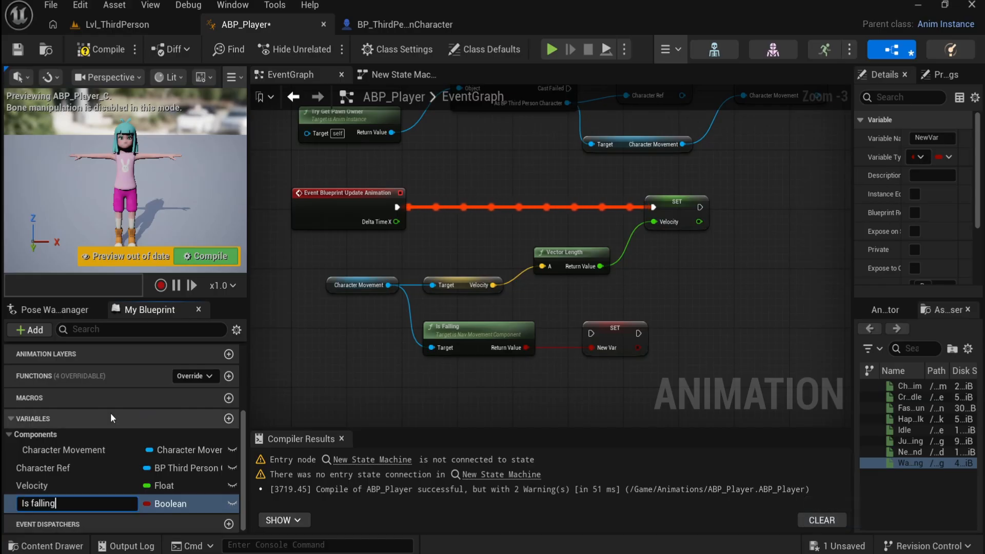
{"action": "key", "text": "Return"}
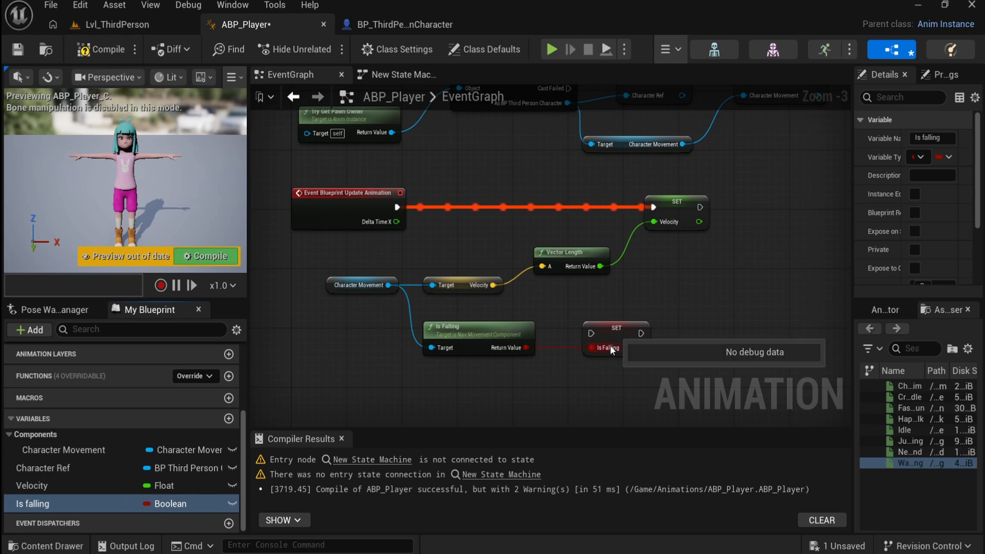
{"action": "left_click", "coordinate": [398, 29]}
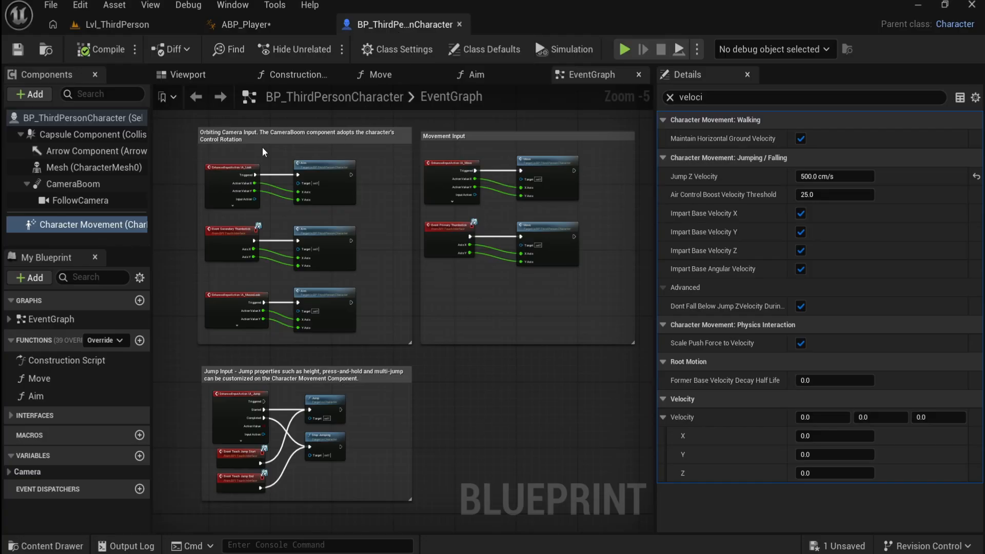
{"action": "left_click_drag", "start_coordinate": [338, 331], "coordinate": [358, 313]}
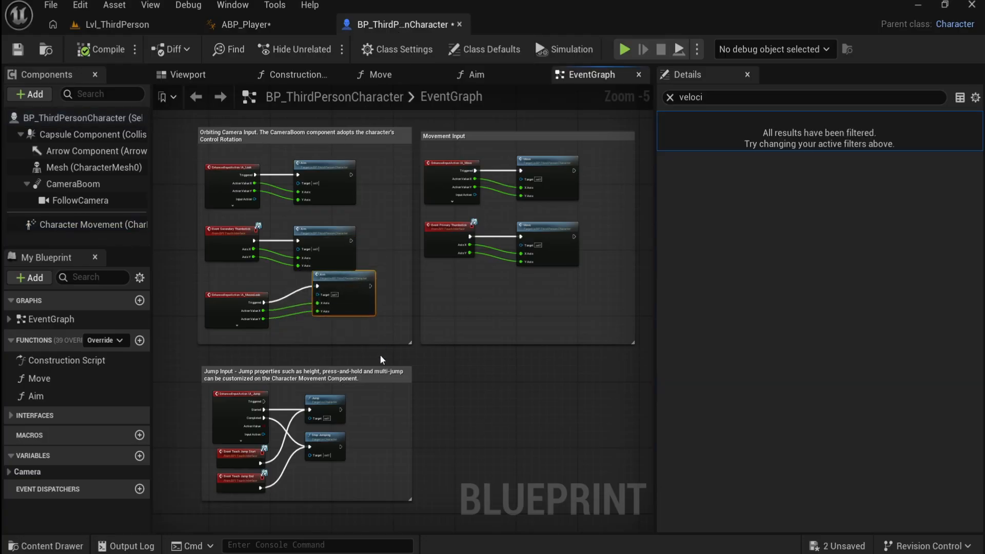
{"action": "key", "text": "ctrl+z"}
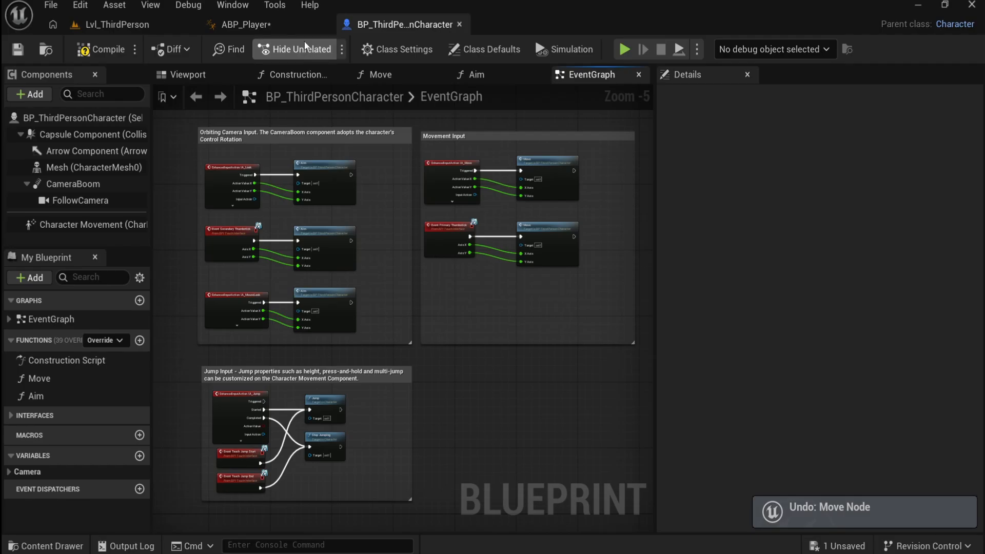
{"action": "left_click", "coordinate": [280, 23]}
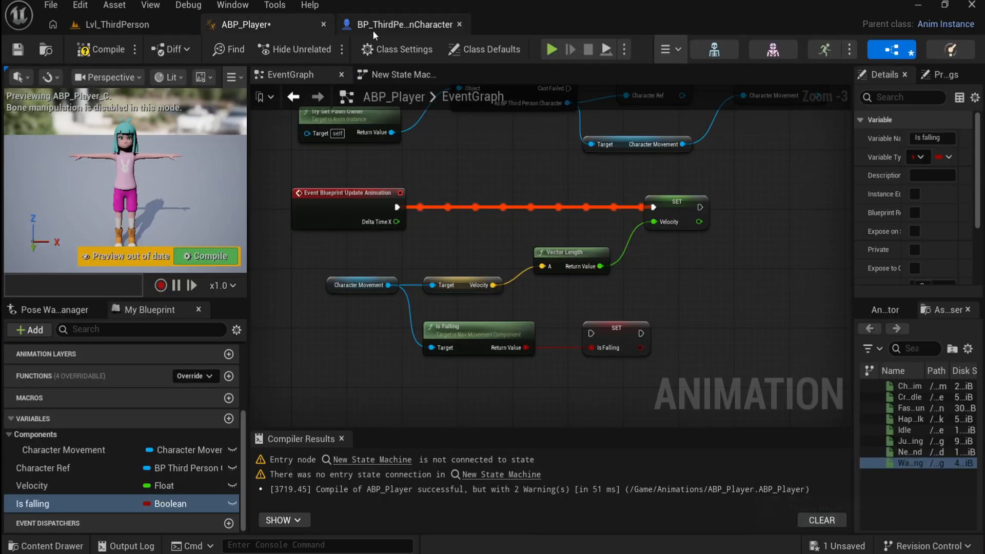
Step: Add a Boolean variable named JumpCondition to BP_ThirdPersonCharacter
{"action": "left_click", "coordinate": [374, 25]}
{"action": "right_click_drag", "start_coordinate": [539, 406], "coordinate": [578, 325]}
{"action": "scroll", "coordinate": [578, 326], "scroll_direction": "up", "scroll_amount": 1}
{"action": "right_click_drag", "start_coordinate": [521, 343], "coordinate": [665, 411]}
{"action": "scroll", "coordinate": [585, 341], "scroll_direction": "up", "scroll_amount": 1}
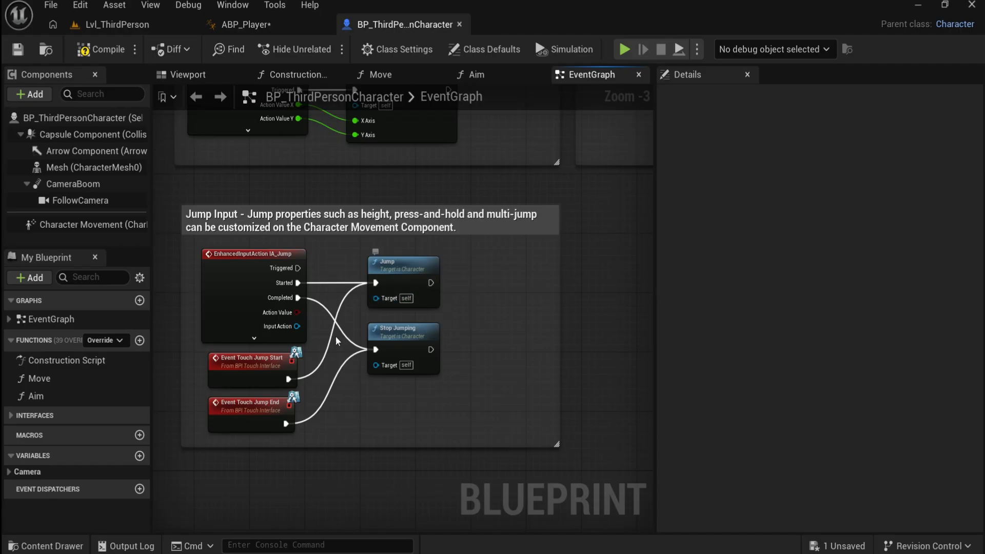
{"action": "left_click", "coordinate": [139, 455]}
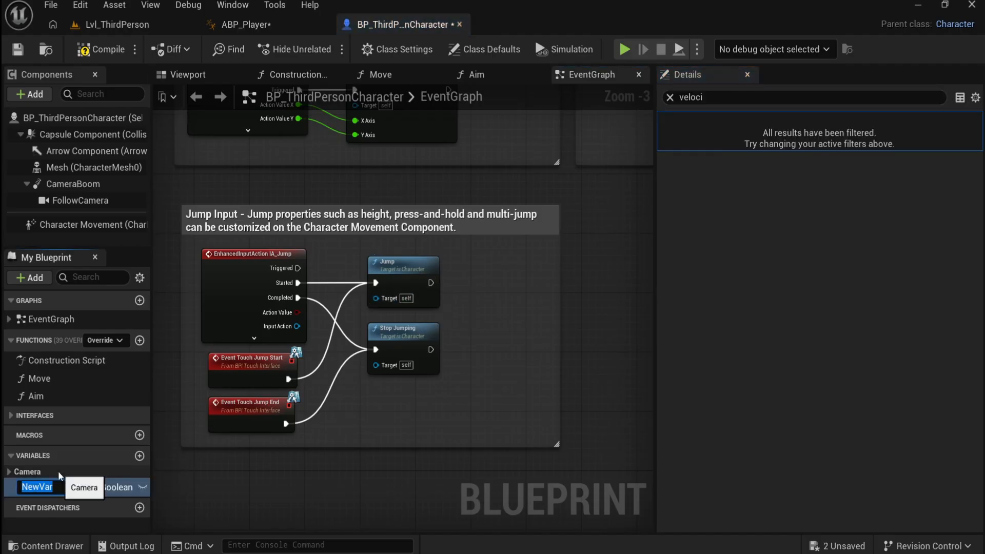
{"action": "type", "text": "JumpCondition"}
{"action": "key", "text": "Return"}
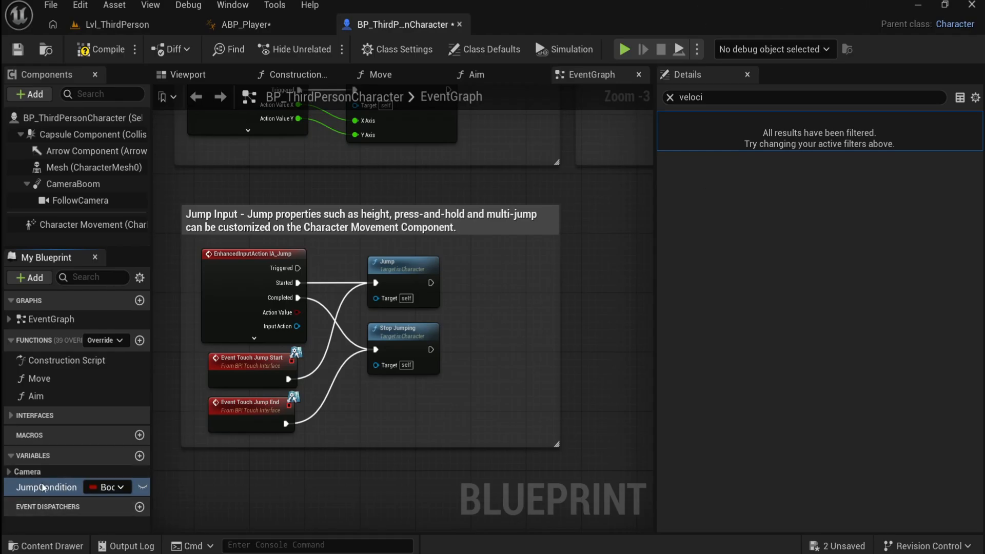
Step: Place a SET node for JumpCondition, connect the Jump node's execution output to it, and set it to true
{"action": "left_click_drag", "start_coordinate": [46, 486], "coordinate": [503, 283]}
{"action": "left_click", "coordinate": [555, 309]}
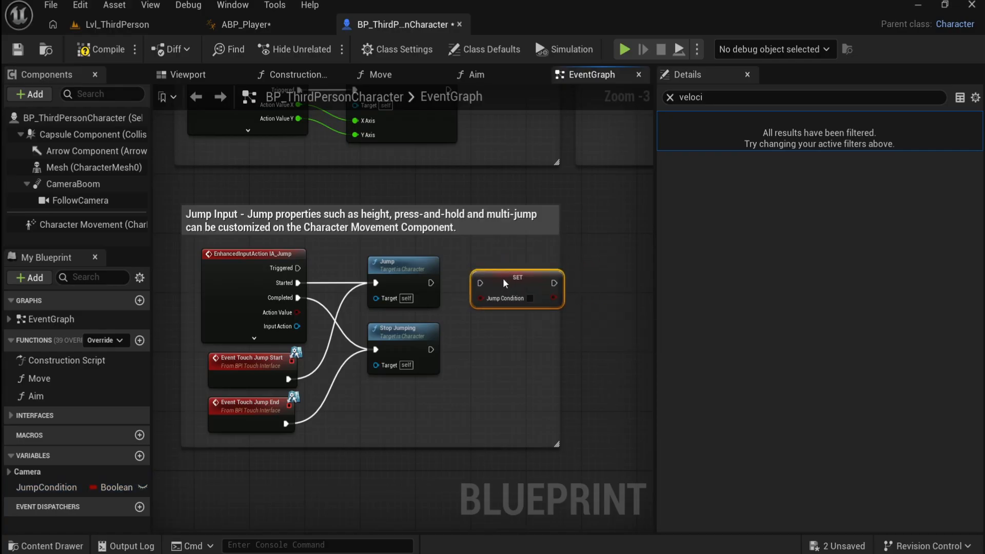
{"action": "left_click_drag", "start_coordinate": [430, 282], "coordinate": [480, 282]}
{"action": "left_click", "coordinate": [530, 298]}
Step: Widen the Jump Input comment box to make room for more nodes after the JumpCondition SET node
{"action": "right_click_drag", "start_coordinate": [582, 350], "coordinate": [493, 361]}
{"action": "left_click_drag", "start_coordinate": [468, 453], "coordinate": [650, 451]}
{"action": "right_click_drag", "start_coordinate": [651, 451], "coordinate": [555, 460]}
{"action": "left_click_drag", "start_coordinate": [543, 454], "coordinate": [629, 455]}
{"action": "right_click_drag", "start_coordinate": [395, 353], "coordinate": [484, 366]}
{"action": "right_click_drag", "start_coordinate": [443, 324], "coordinate": [370, 324]}
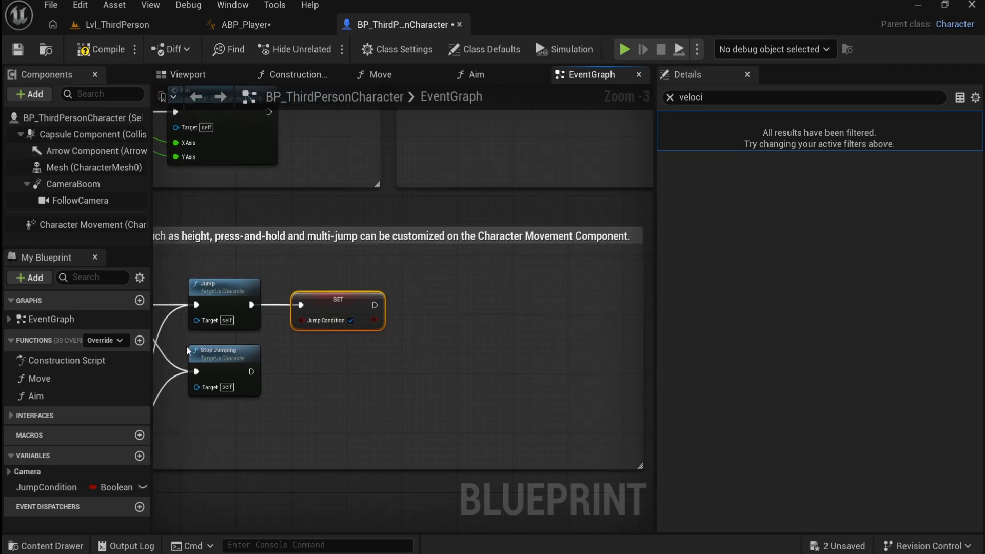
Step: Add a Delay node after the JumpCondition SET node and align it with the chain
{"action": "left_click_drag", "start_coordinate": [374, 305], "coordinate": [453, 319]}
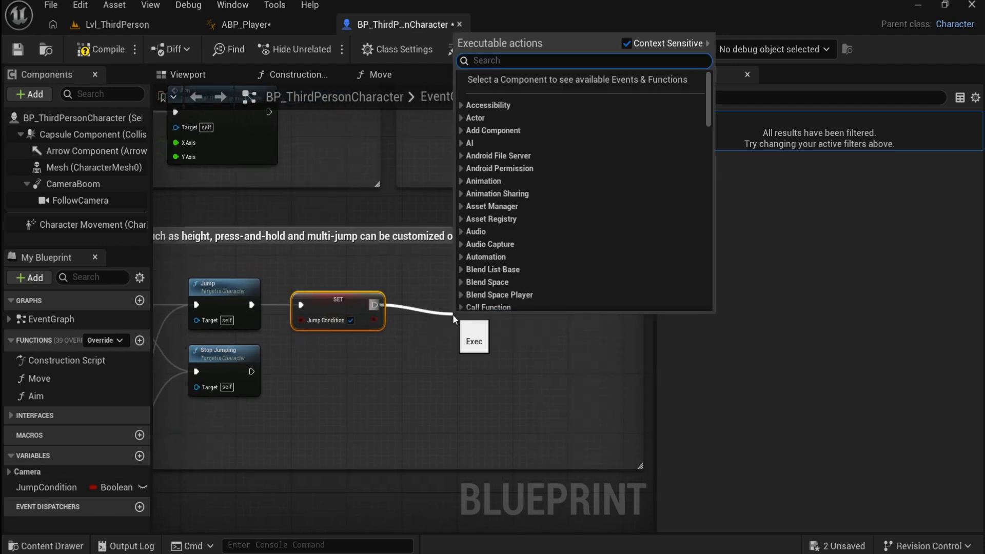
{"action": "type", "text": "dela"}
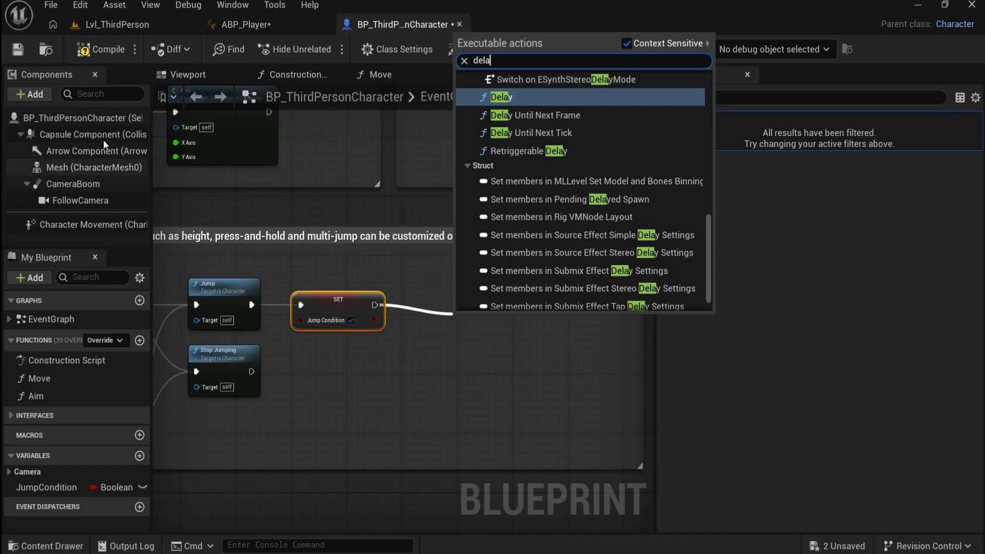
{"action": "left_click", "coordinate": [558, 97]}
{"action": "left_click_drag", "start_coordinate": [504, 303], "coordinate": [475, 292]}
{"action": "right_click_drag", "start_coordinate": [522, 367], "coordinate": [480, 384]}
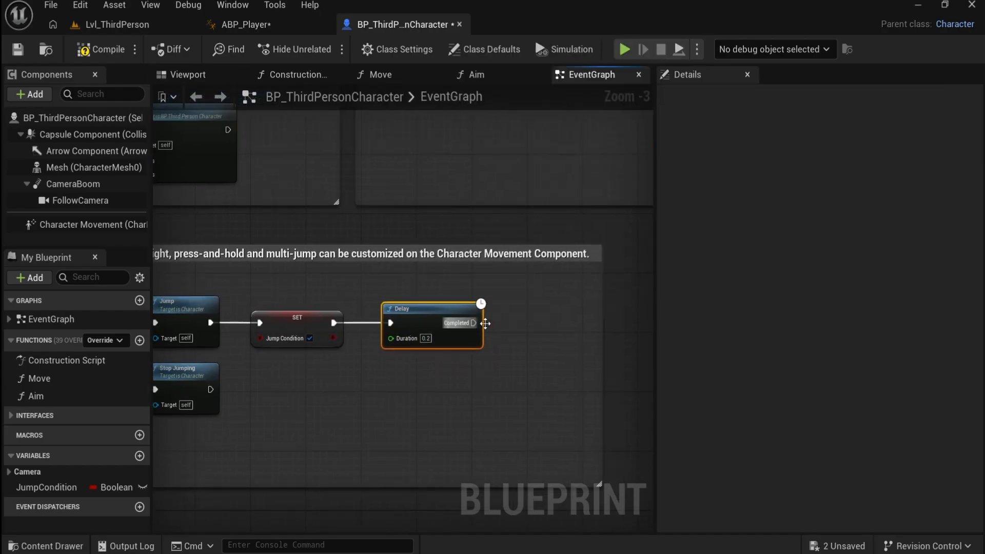
Step: Connect an unticked JumpCondition SET node after the Delay inside the Jump Input comment, extend the comment around it, and save the Blueprint
{"action": "left_click", "coordinate": [464, 381]}
{"action": "left_click_drag", "start_coordinate": [46, 487], "coordinate": [474, 326]}
{"action": "left_click", "coordinate": [562, 369]}
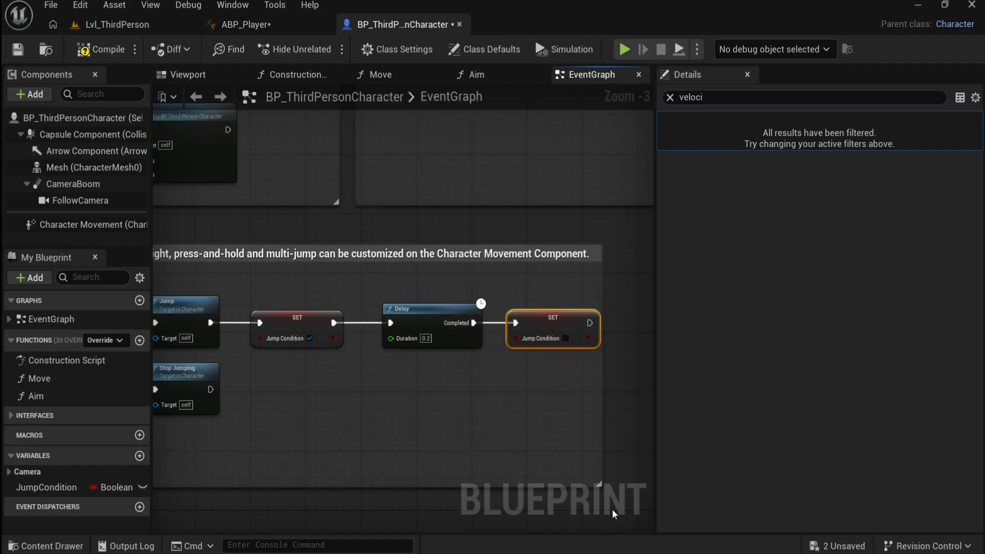
{"action": "left_click_drag", "start_coordinate": [602, 483], "coordinate": [620, 484]}
{"action": "left_click", "coordinate": [17, 49]}
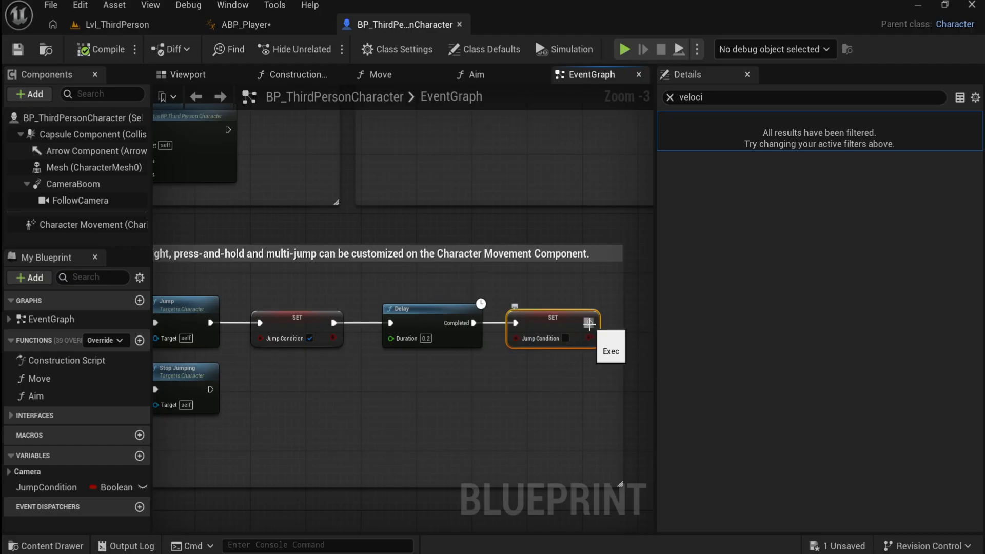
Step: In ABP_Player, move the Is Falling SET node beside the Velocity SET node and connect their execution pins
{"action": "left_click", "coordinate": [246, 24]}
{"action": "right_click_drag", "start_coordinate": [692, 292], "coordinate": [624, 294]}
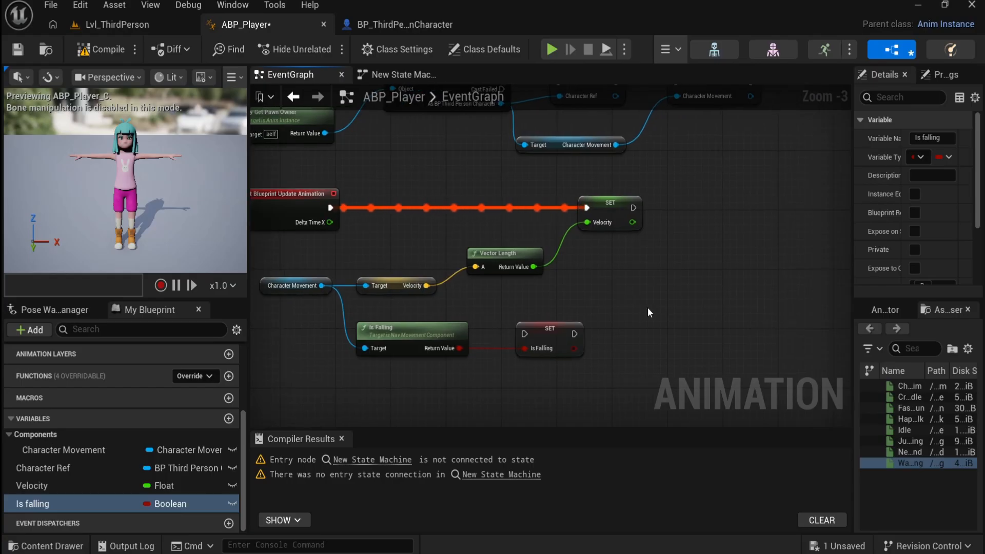
{"action": "left_click_drag", "start_coordinate": [554, 336], "coordinate": [634, 208]}
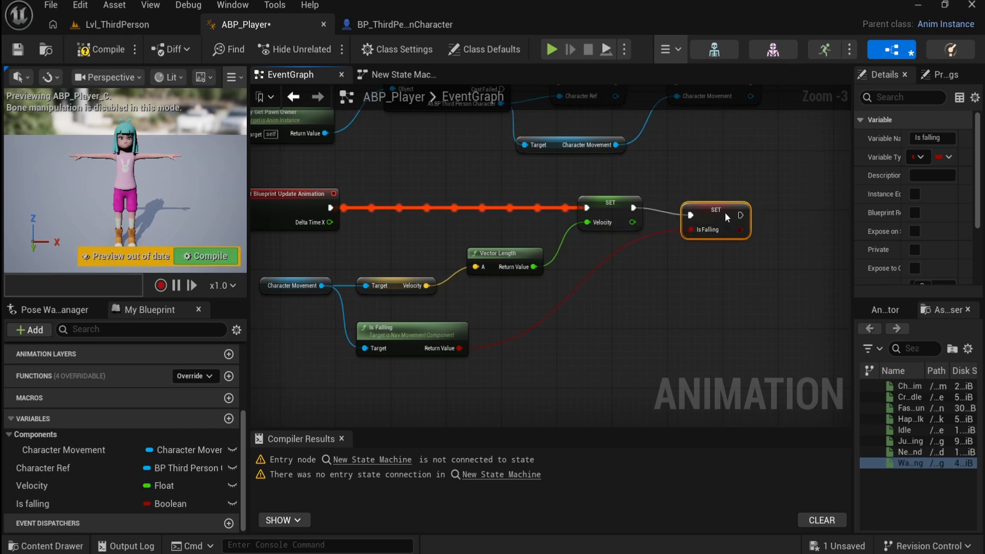
{"action": "right_click_drag", "start_coordinate": [742, 270], "coordinate": [711, 283]}
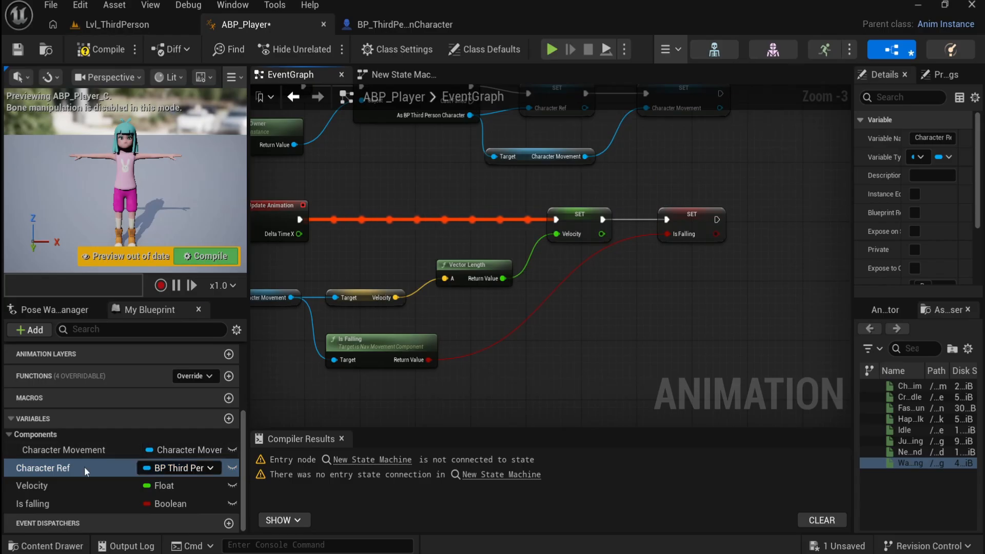
Step: Add a Character Ref getter to the event graph and pull a Get Jump Condition node from it, aligned beside it
{"action": "left_click_drag", "start_coordinate": [85, 469], "coordinate": [624, 297]}
{"action": "left_click", "coordinate": [676, 323]}
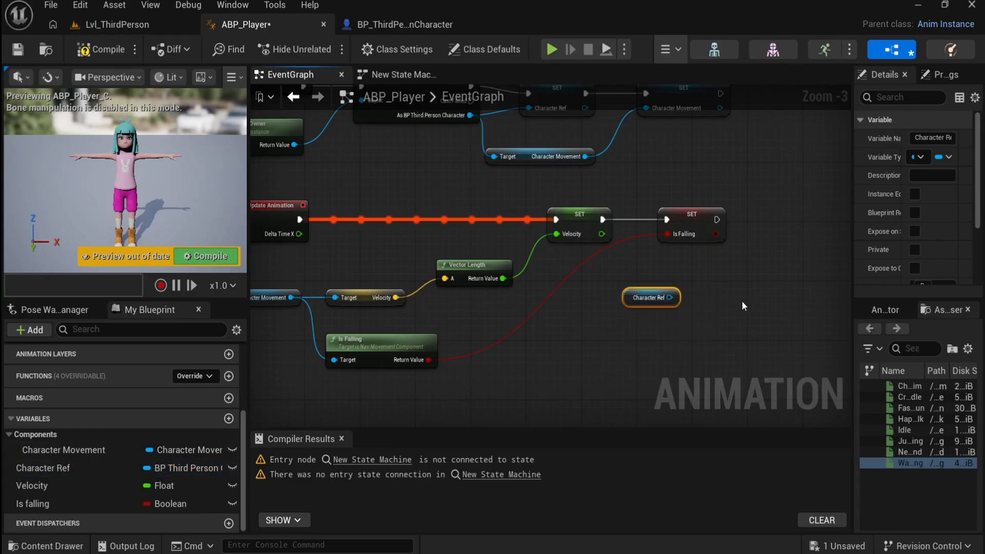
{"action": "left_click", "coordinate": [383, 25]}
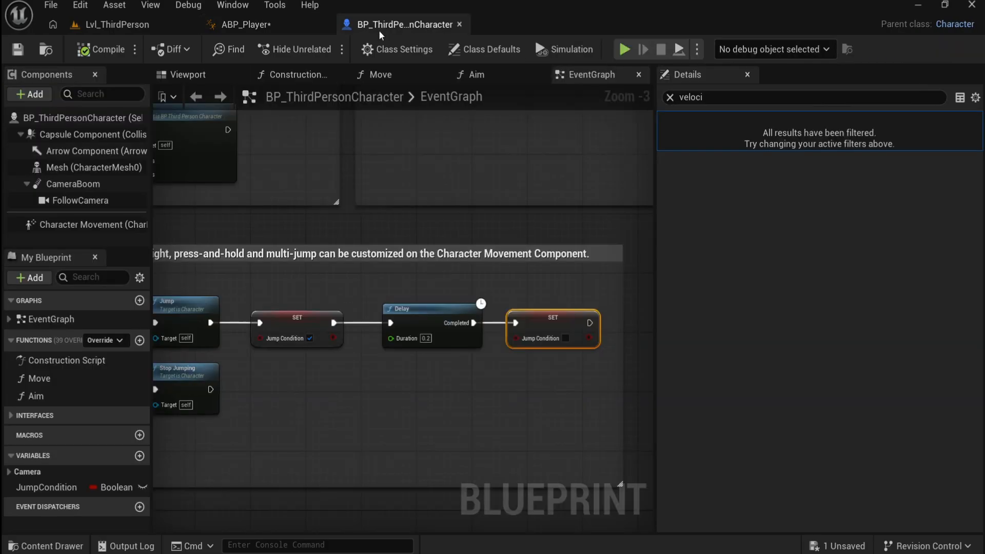
{"action": "left_click", "coordinate": [282, 32]}
{"action": "left_click_drag", "start_coordinate": [483, 333], "coordinate": [552, 341]}
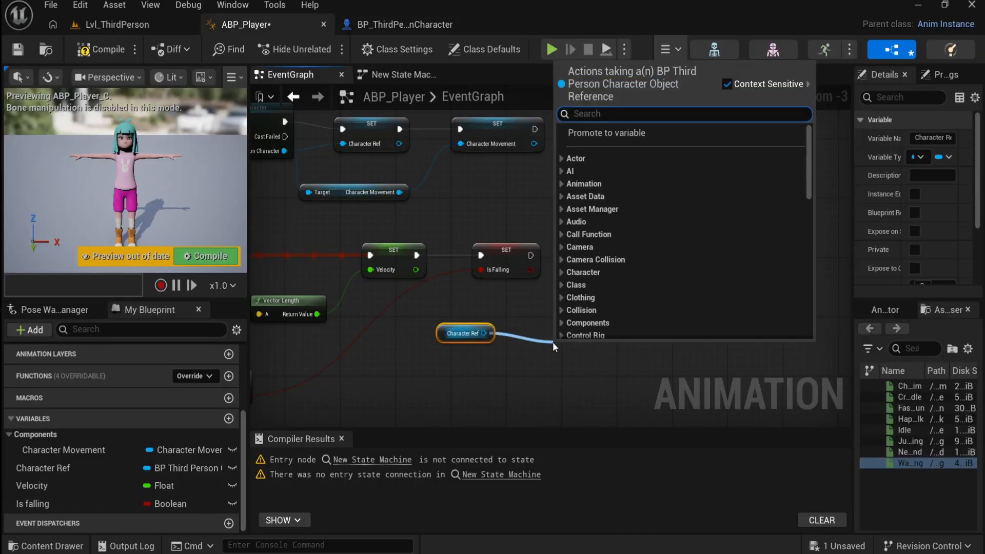
{"action": "type", "text": "jumpc"}
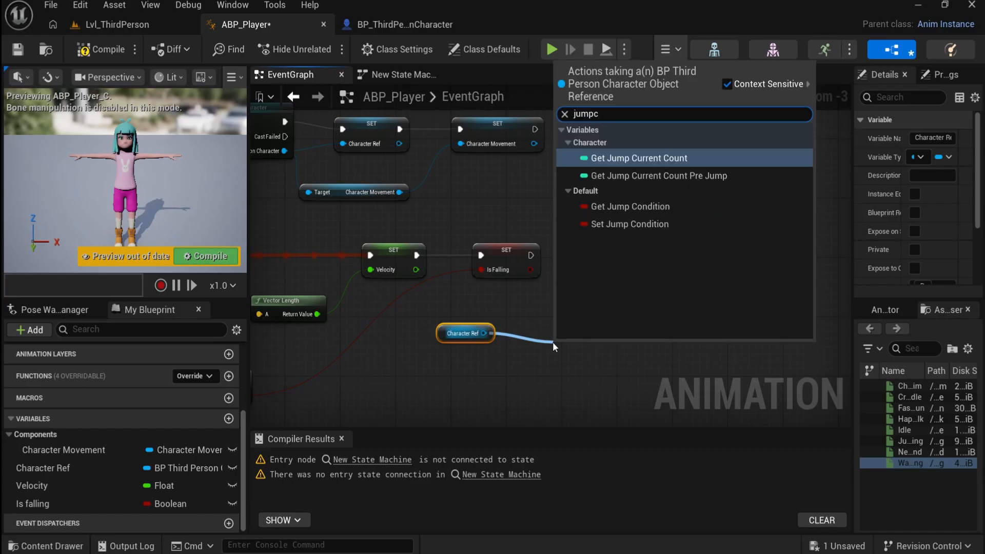
{"action": "left_click", "coordinate": [627, 207]}
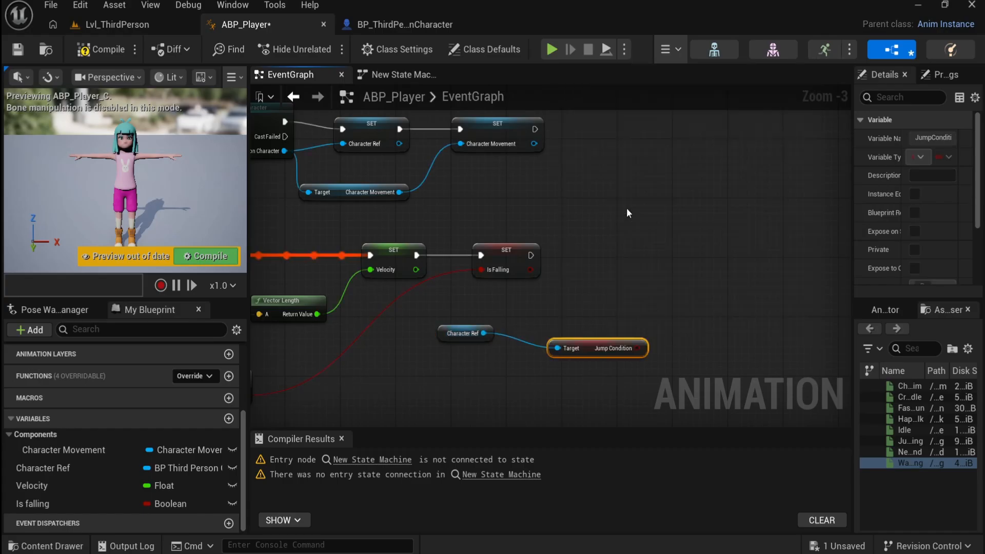
{"action": "left_click_drag", "start_coordinate": [606, 342], "coordinate": [583, 333]}
{"action": "right_click_drag", "start_coordinate": [645, 355], "coordinate": [624, 353]}
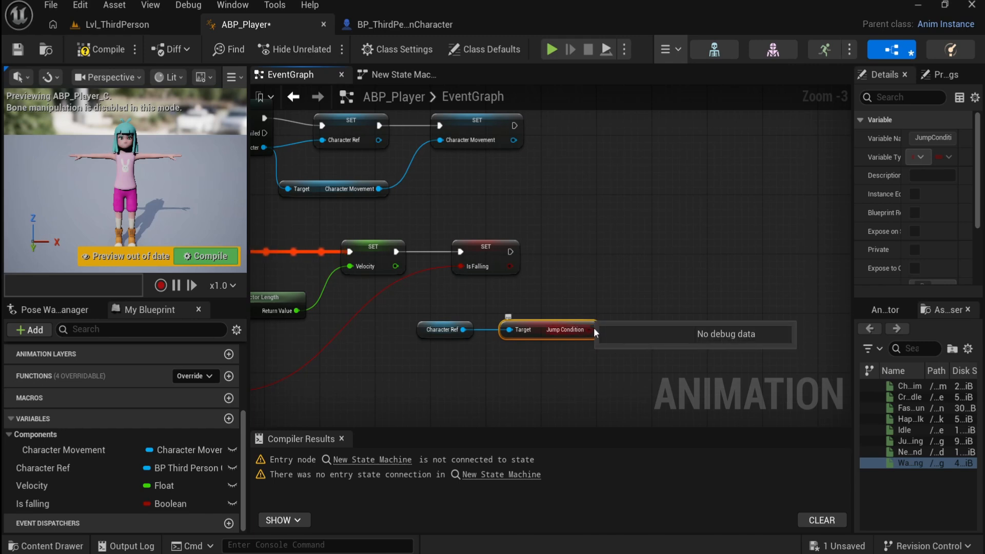
Step: Add a Set Jump Condition node fed by the Jump Condition getter and connect its execution after the Is Falling SET node
{"action": "left_click_drag", "start_coordinate": [593, 327], "coordinate": [606, 268]}
{"action": "type", "text": "set jum"}
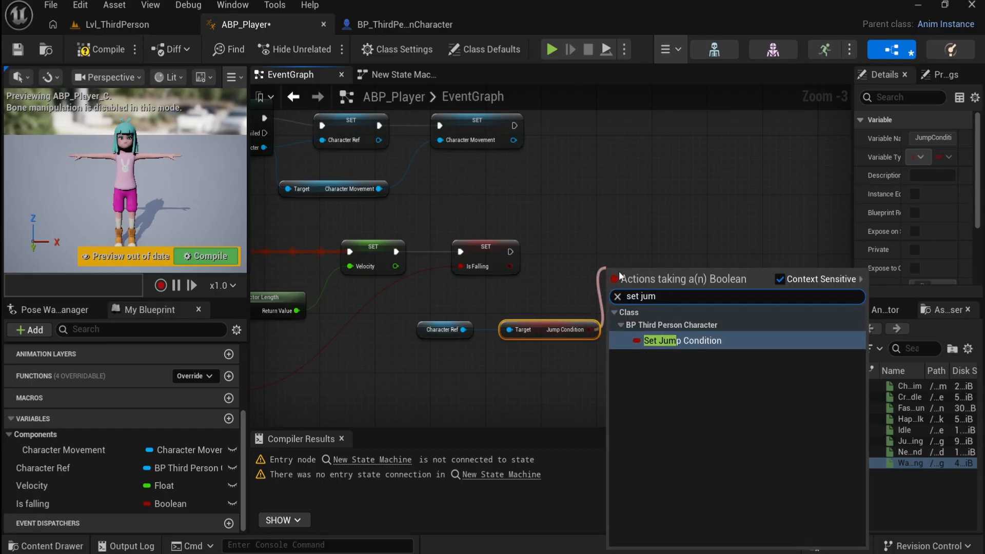
{"action": "left_click", "coordinate": [663, 342]}
{"action": "left_click_drag", "start_coordinate": [648, 265], "coordinate": [510, 252]}
{"action": "left_click_drag", "start_coordinate": [610, 245], "coordinate": [617, 253]}
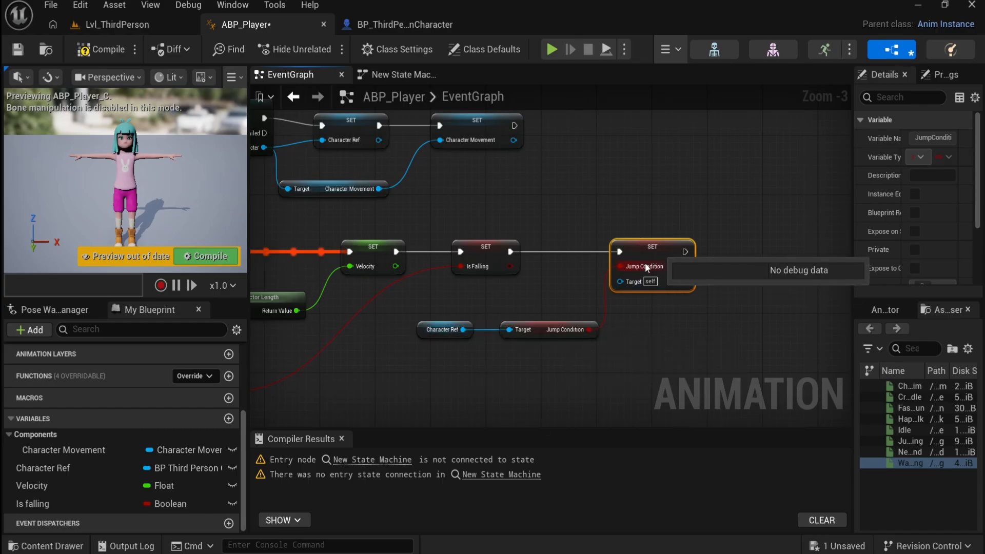
Step: Connect Character Ref to the Target of the SET Jump Condition node, then compile and save the animation blueprint
{"action": "left_click", "coordinate": [101, 49]}
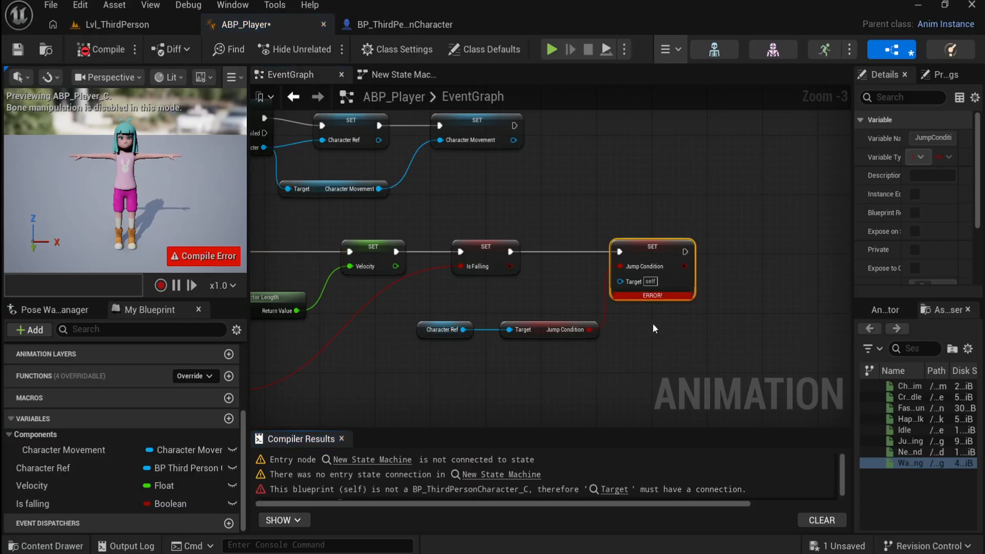
{"action": "right_click_drag", "start_coordinate": [650, 324], "coordinate": [700, 316]}
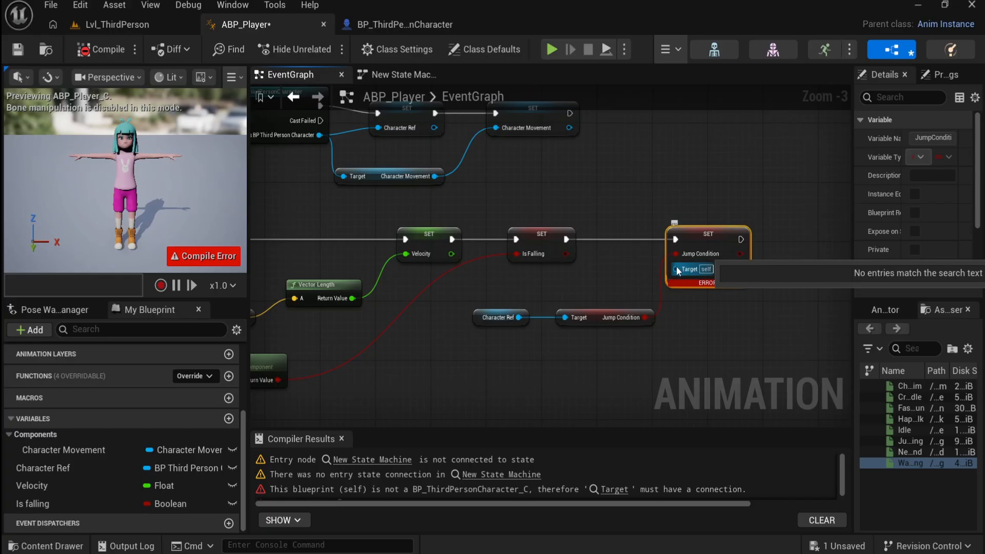
{"action": "left_click_drag", "start_coordinate": [676, 268], "coordinate": [519, 317]}
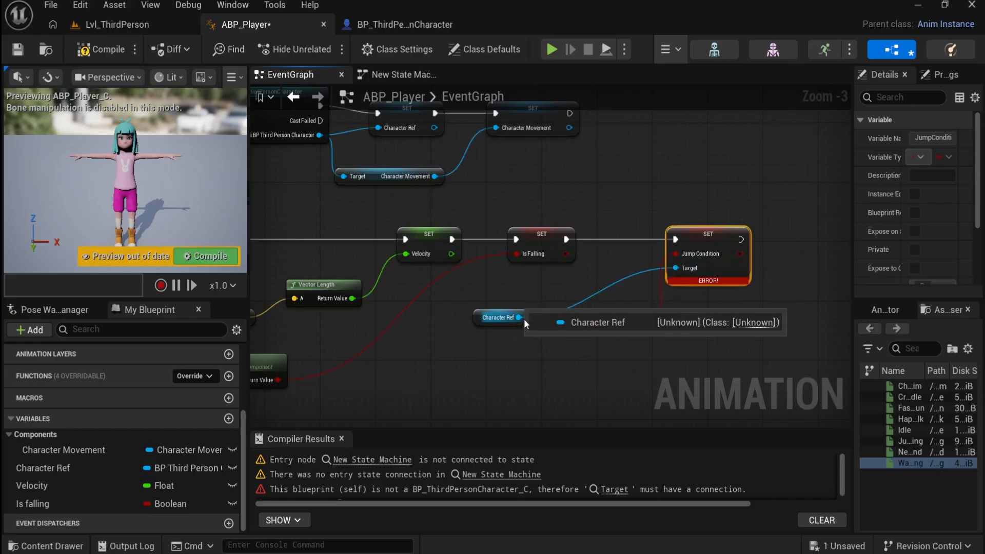
{"action": "left_click", "coordinate": [84, 51]}
{"action": "left_click", "coordinate": [18, 49]}
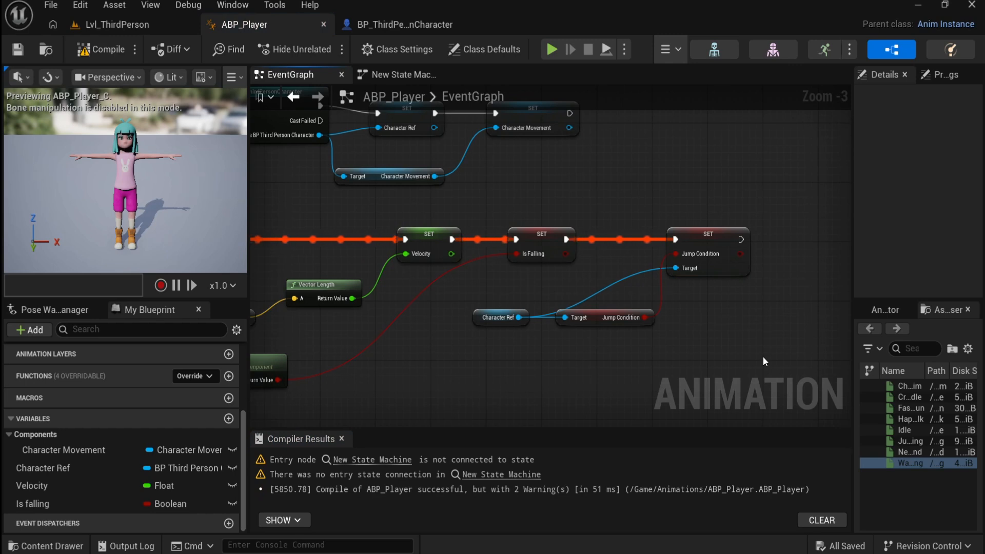
Step: Add a state named "Idel/Walking/Running" to the New State Machine graph, below the Entry node
{"action": "left_click", "coordinate": [405, 75]}
{"action": "right_click", "coordinate": [504, 268]}
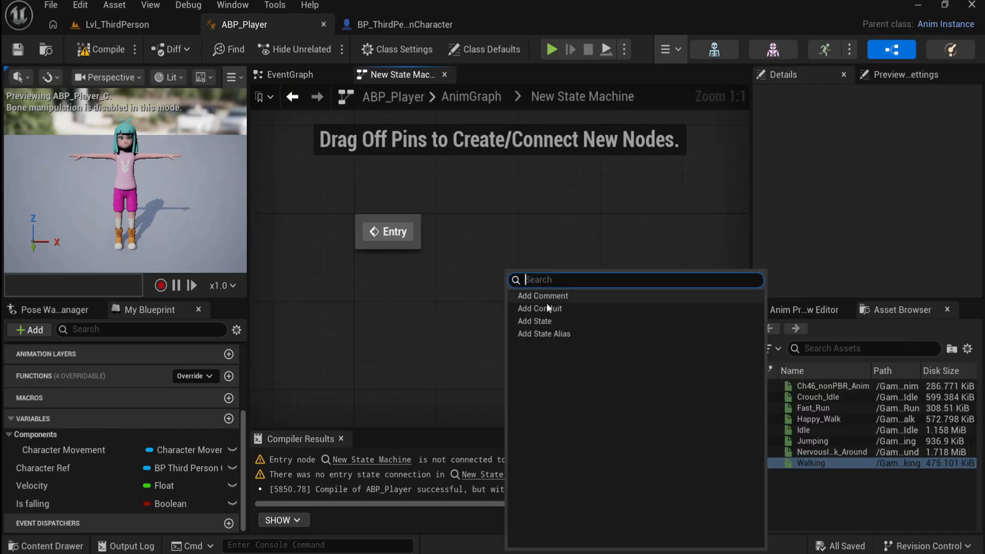
{"action": "left_click", "coordinate": [553, 324]}
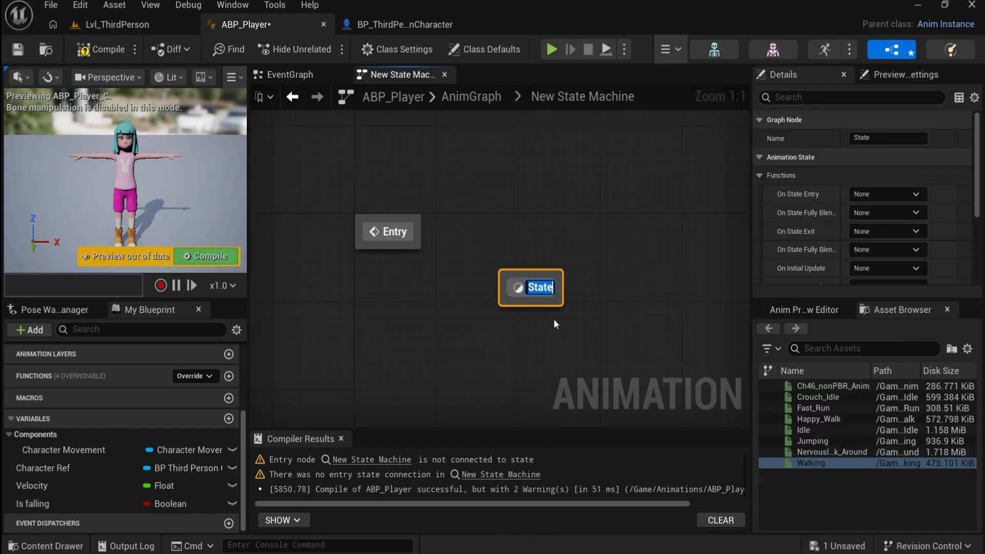
{"action": "type", "text": "Idel/"}
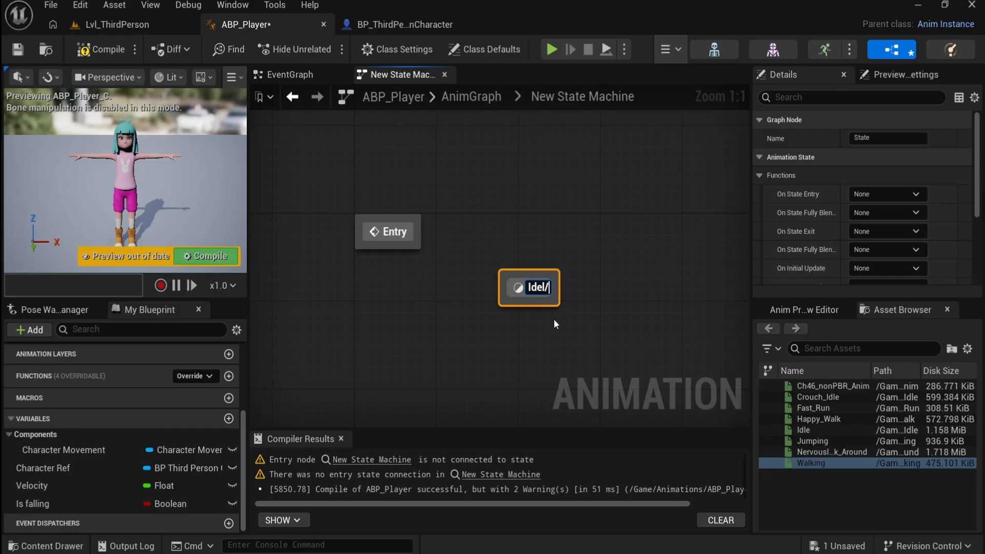
{"action": "type", "text": "Walk"}
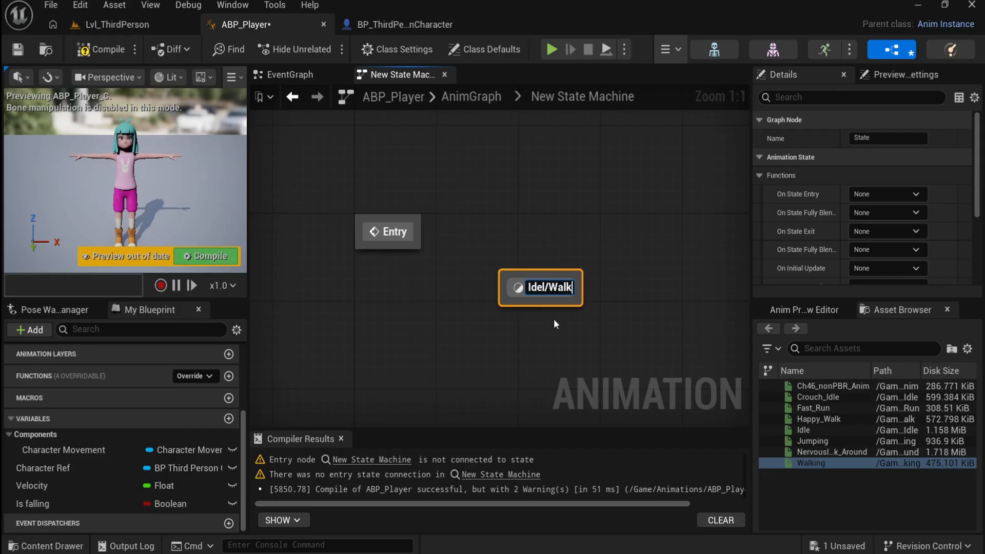
{"action": "type", "text": "ing"}
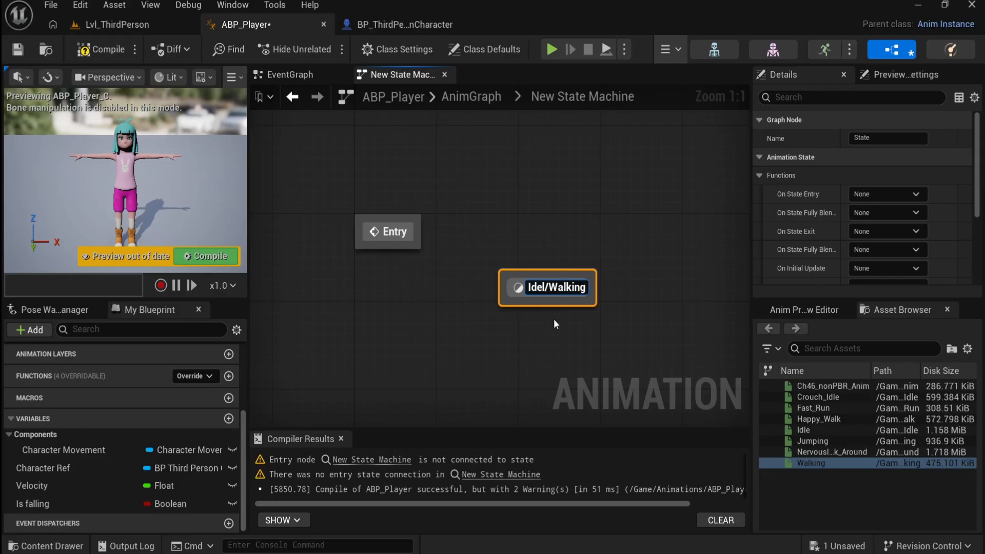
{"action": "type", "text": "/Running"}
{"action": "key", "text": "Return"}
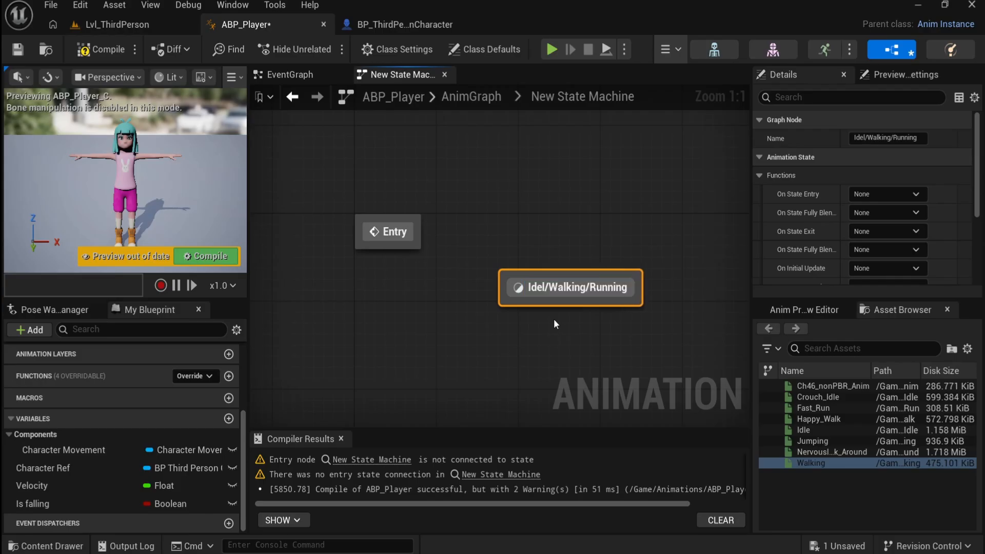
{"action": "left_click_drag", "start_coordinate": [610, 305], "coordinate": [611, 324]}
{"action": "left_click", "coordinate": [540, 202]}
Step: Add a state named "Jumping" above the Idel/Walking/Running state
{"action": "right_click_drag", "start_coordinate": [527, 200], "coordinate": [486, 221]}
{"action": "right_click_drag", "start_coordinate": [480, 150], "coordinate": [446, 194]}
{"action": "right_click", "coordinate": [469, 149]}
{"action": "left_click", "coordinate": [502, 200]}
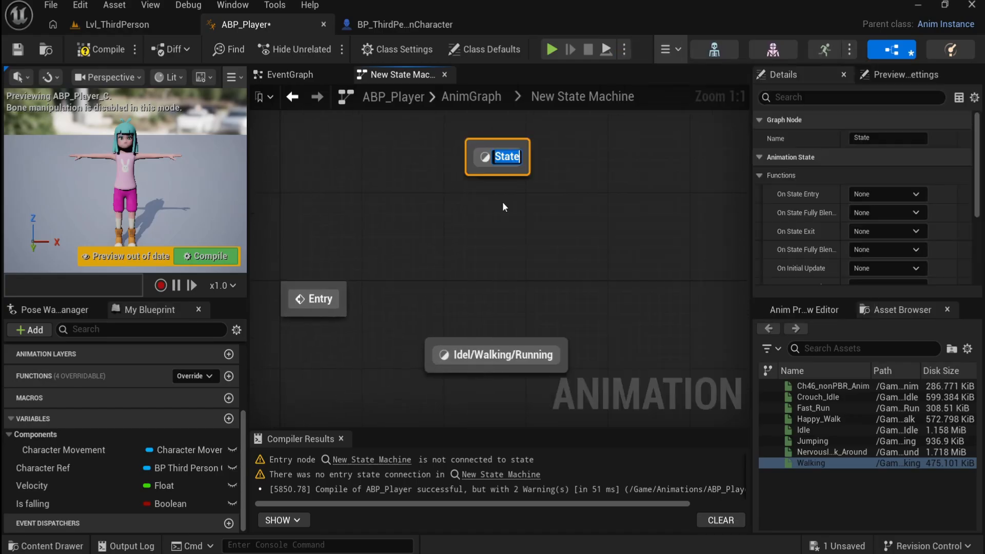
{"action": "type", "text": "Jumping"}
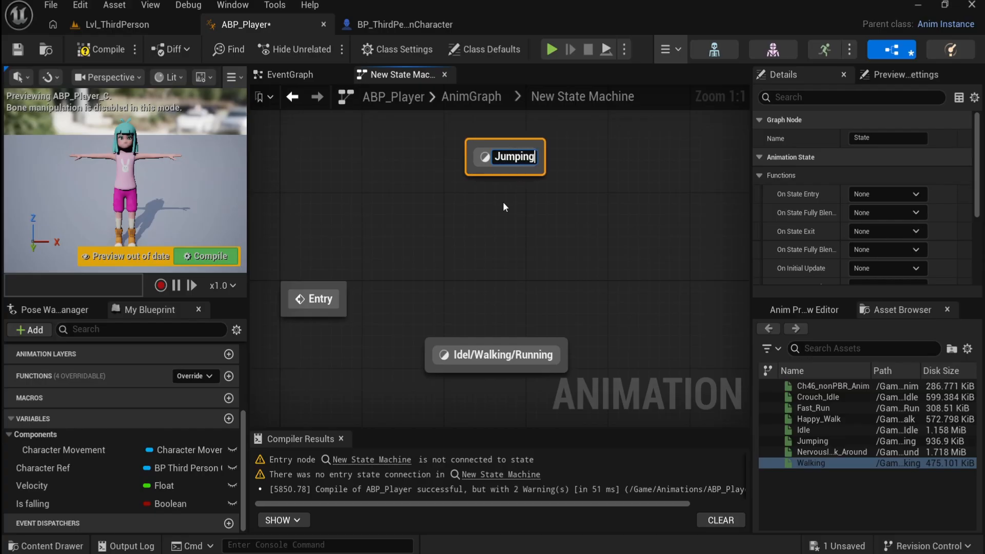
{"action": "left_click", "coordinate": [503, 201]}
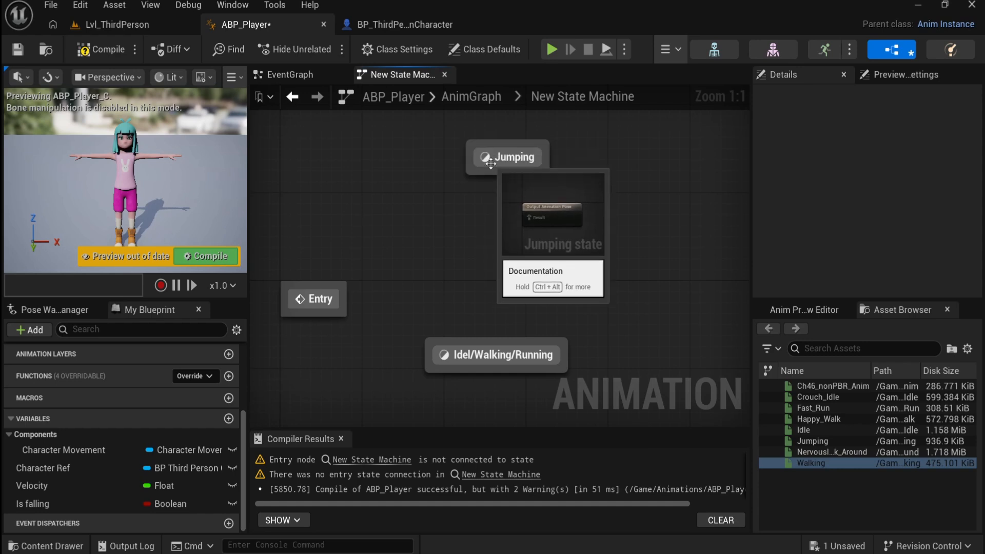
{"action": "left_click_drag", "start_coordinate": [493, 165], "coordinate": [483, 186]}
{"action": "left_click", "coordinate": [601, 260]}
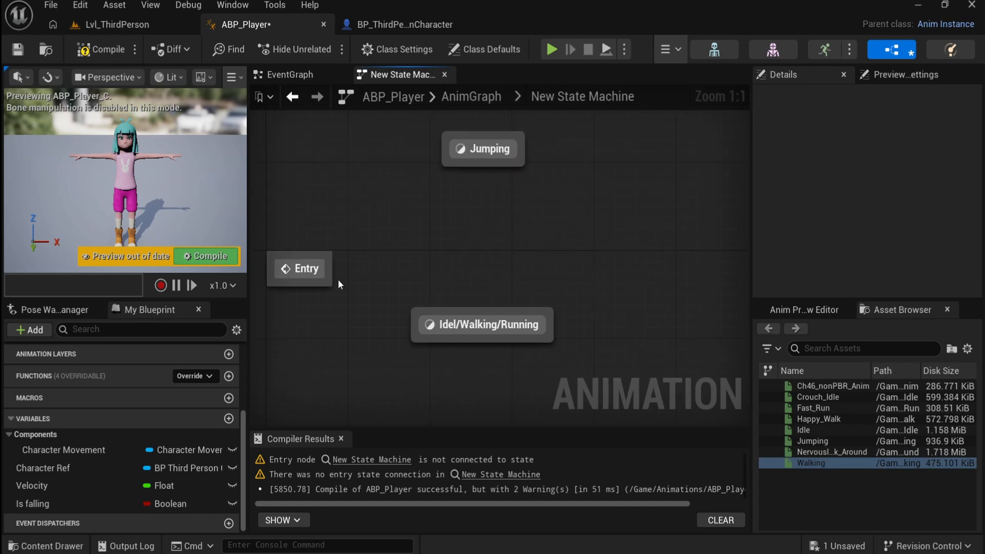
Step: Move the Entry node up slightly and add a state named "Falling" on the opposite side of the Jumping state
{"action": "left_click", "coordinate": [305, 253]}
{"action": "left_click_drag", "start_coordinate": [305, 256], "coordinate": [314, 236]}
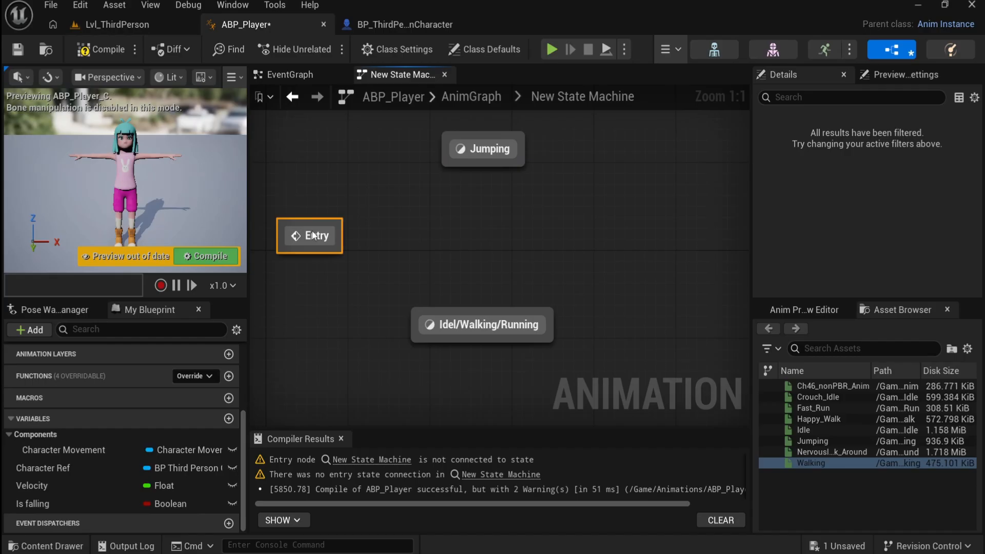
{"action": "right_click", "coordinate": [590, 209]}
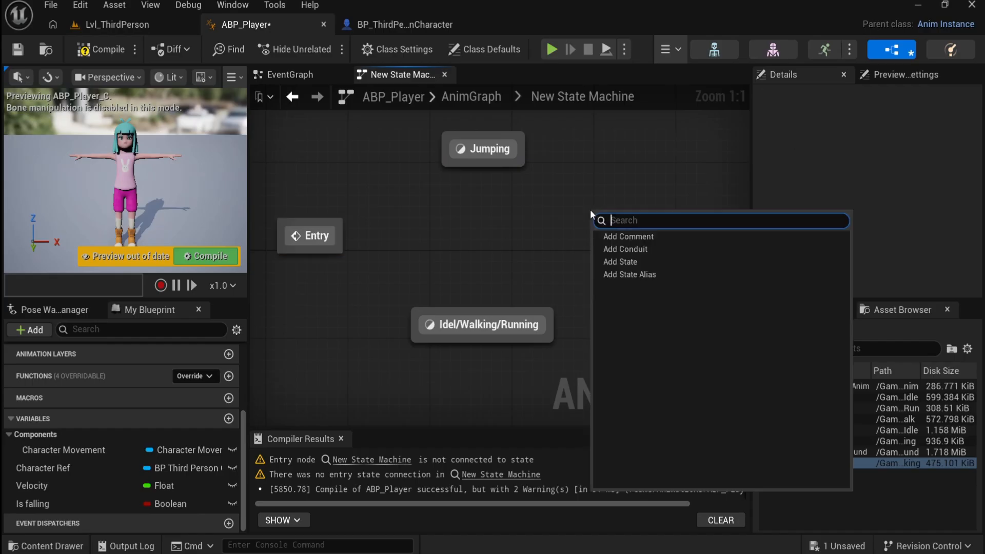
{"action": "left_click", "coordinate": [623, 260]}
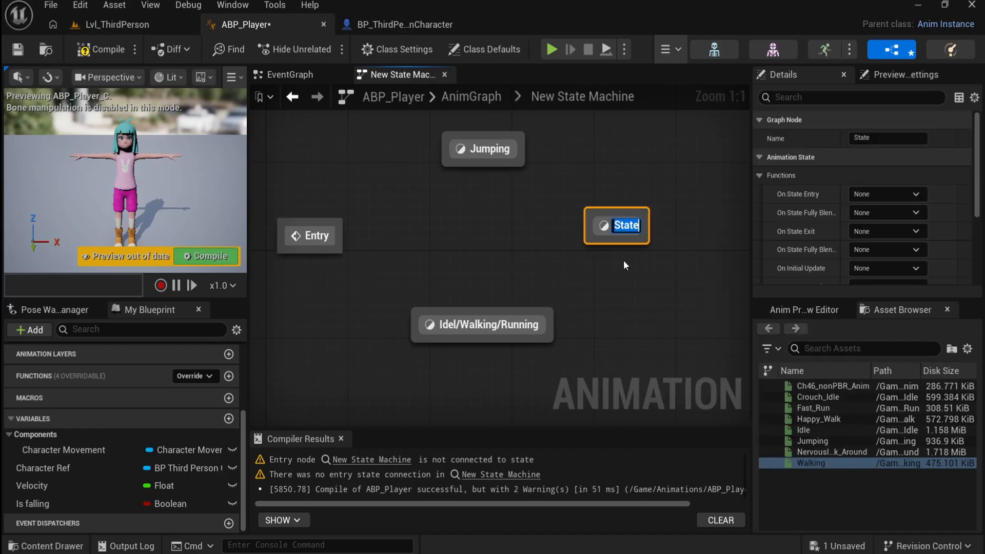
{"action": "type", "text": "Falling"}
{"action": "key", "text": "Return"}
{"action": "left_click_drag", "start_coordinate": [593, 221], "coordinate": [634, 232]}
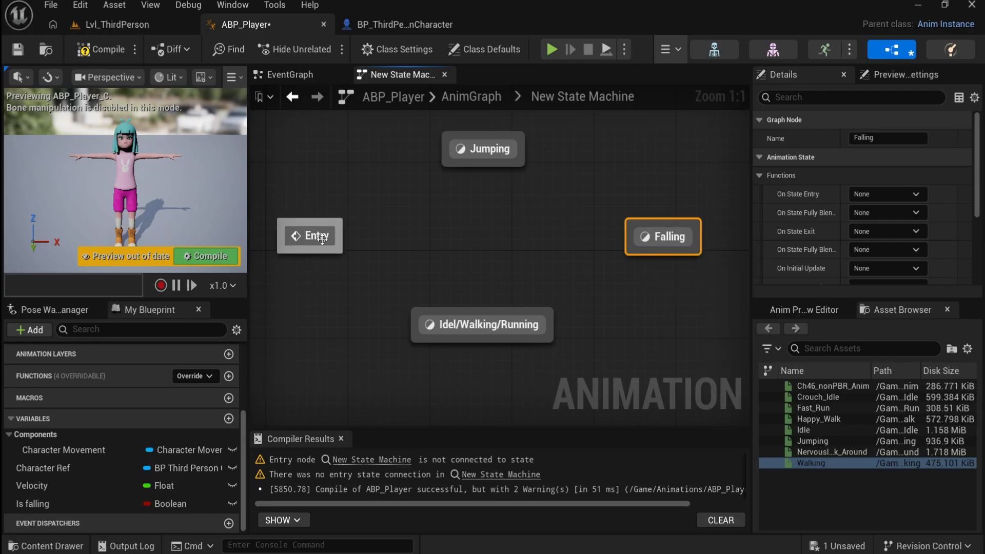
Step: Connect Entry to the Idel/Walking/Running state and add a transition from that state to Falling
{"action": "left_click_drag", "start_coordinate": [343, 240], "coordinate": [413, 331]}
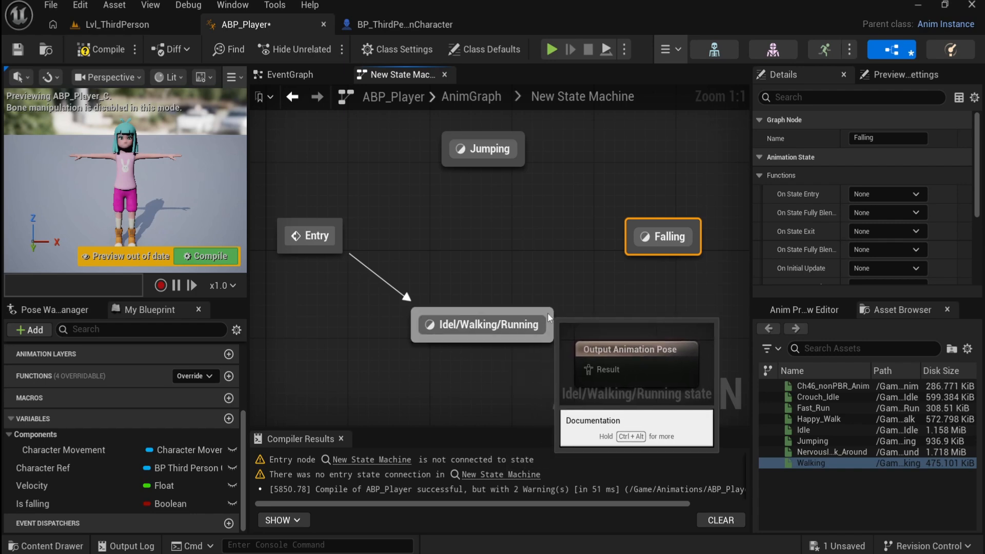
{"action": "left_click_drag", "start_coordinate": [554, 314], "coordinate": [650, 245]}
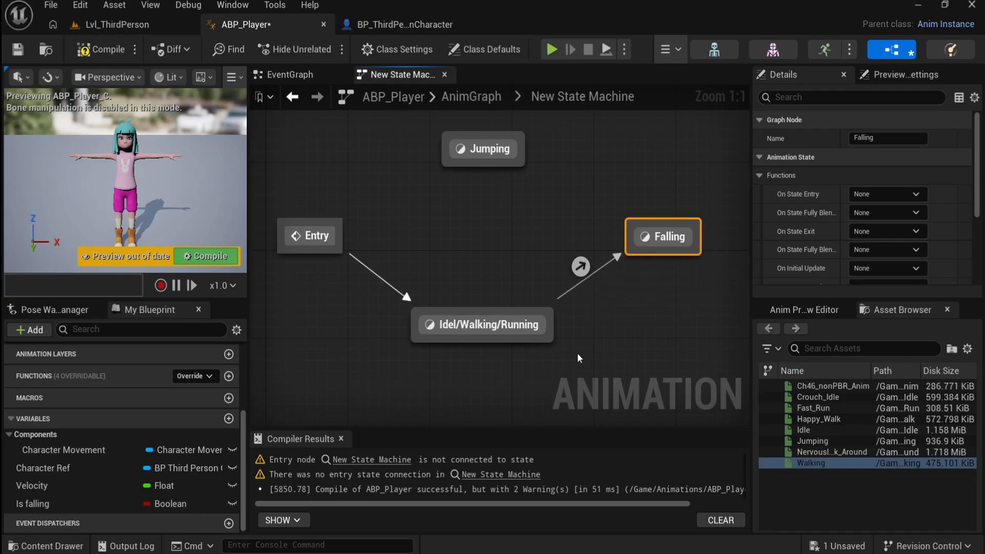
Step: Add transitions in both directions between the Idel/Walking/Running and Jumping states
{"action": "left_click_drag", "start_coordinate": [488, 310], "coordinate": [467, 155]}
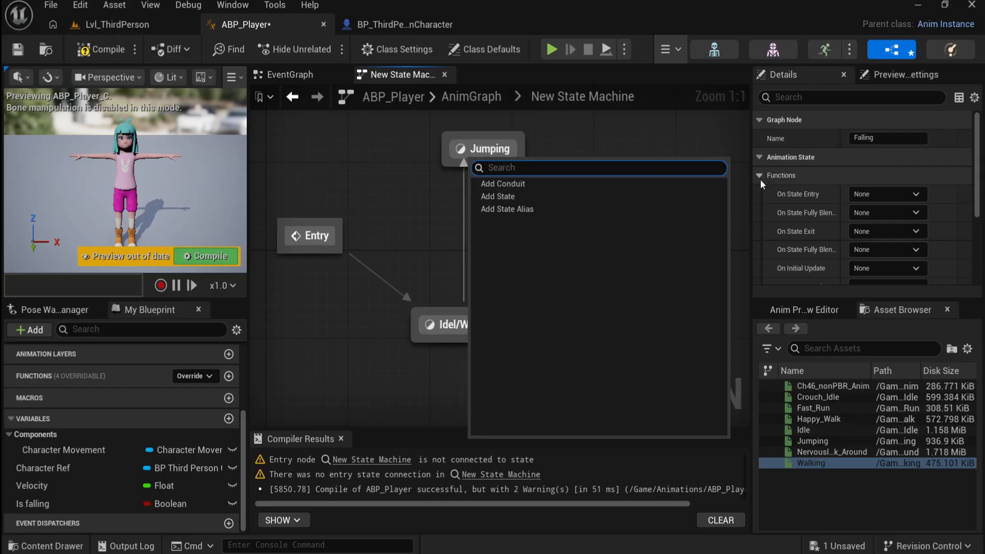
{"action": "left_click", "coordinate": [537, 134]}
{"action": "left_click_drag", "start_coordinate": [487, 308], "coordinate": [480, 155]}
{"action": "left_click", "coordinate": [450, 245]}
{"action": "left_click_drag", "start_coordinate": [472, 309], "coordinate": [478, 164]}
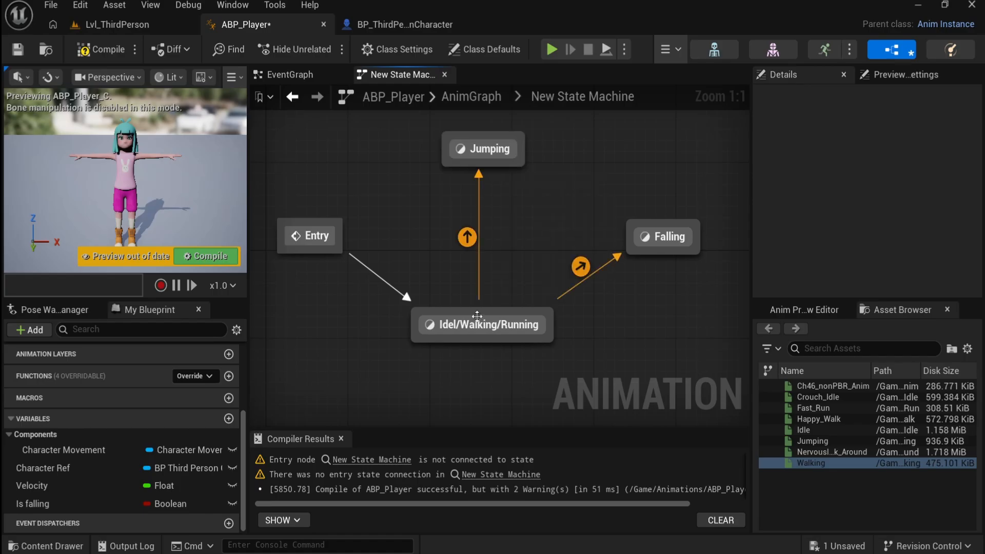
{"action": "left_click_drag", "start_coordinate": [489, 164], "coordinate": [495, 320]}
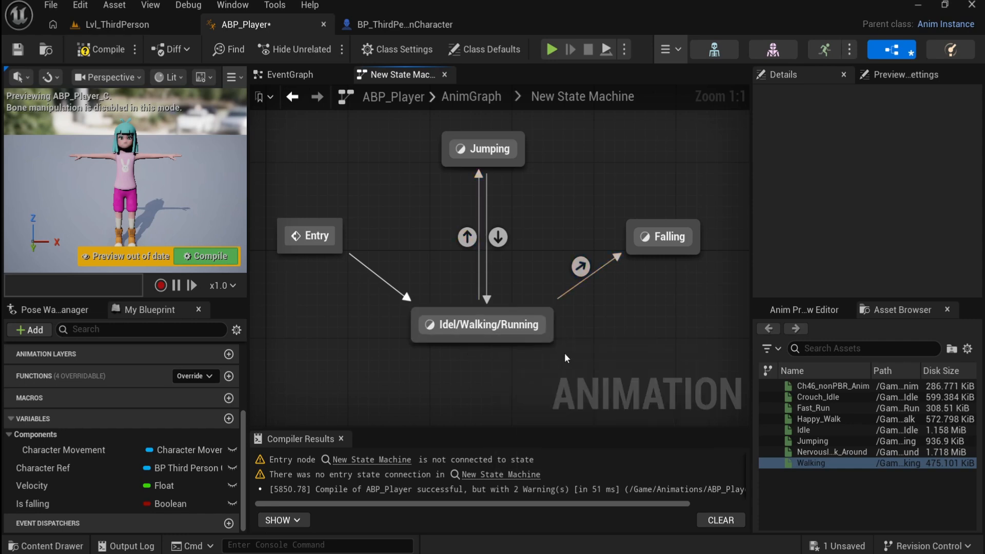
Step: Add a transition from Jumping to Falling and one from Falling back to Idel/Walking/Running
{"action": "left_click_drag", "start_coordinate": [500, 164], "coordinate": [647, 226]}
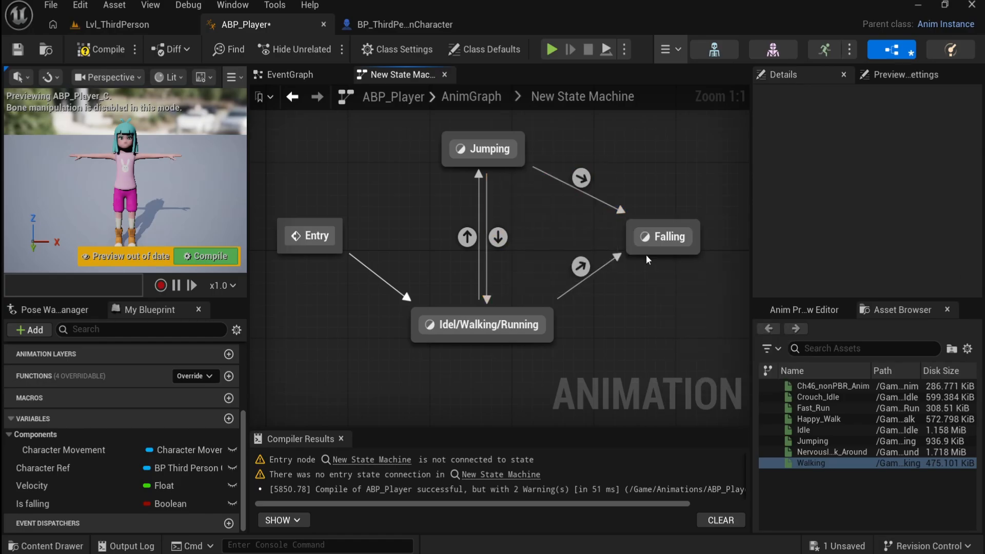
{"action": "left_click_drag", "start_coordinate": [653, 252], "coordinate": [546, 316]}
{"action": "mouse_move", "coordinate": [636, 349]}
{"action": "right_mouse_down"}
{"action": "mouse_move", "coordinate": [646, 349]}
{"action": "mouse_move", "coordinate": [647, 365]}
{"action": "right_mouse_up"}
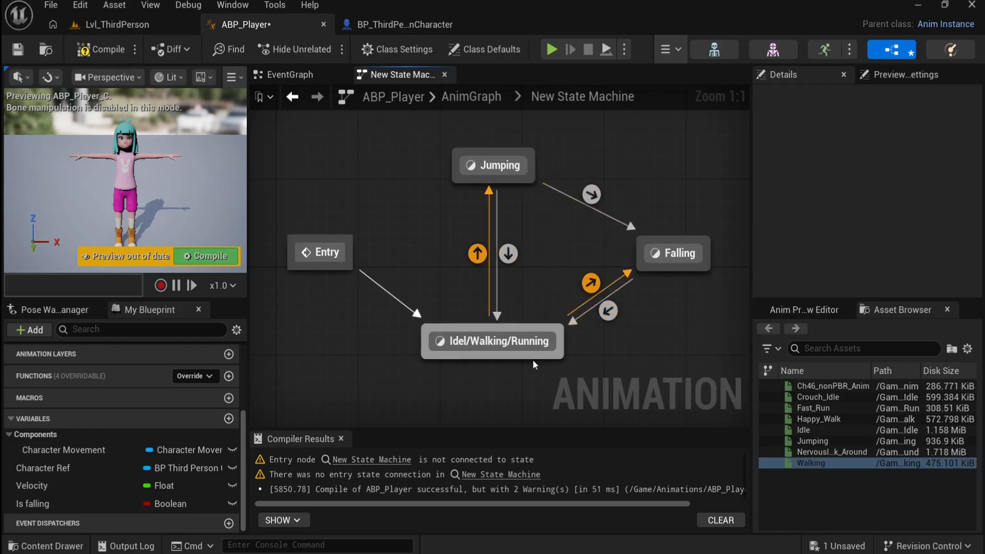
{"action": "left_click", "coordinate": [476, 340]}
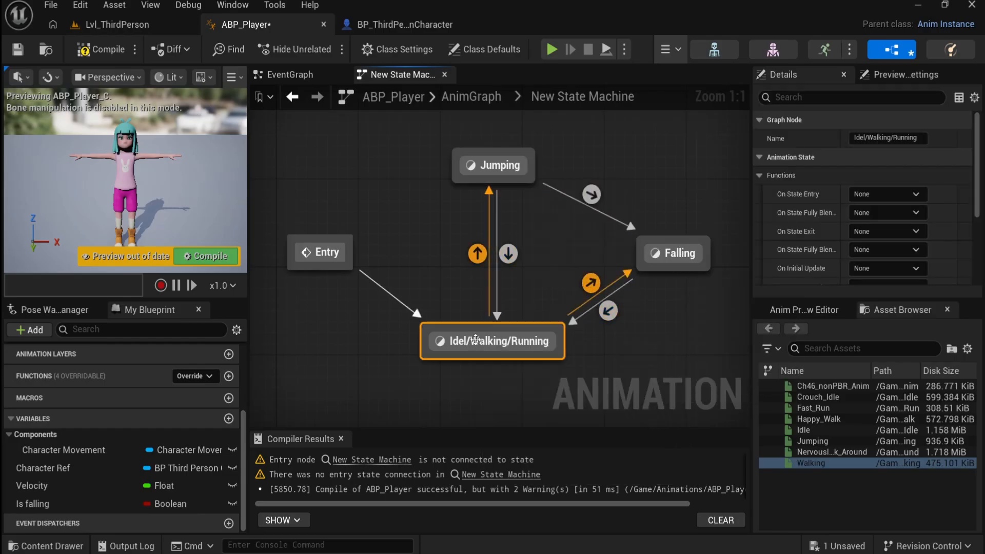
{"action": "right_click", "coordinate": [473, 343]}
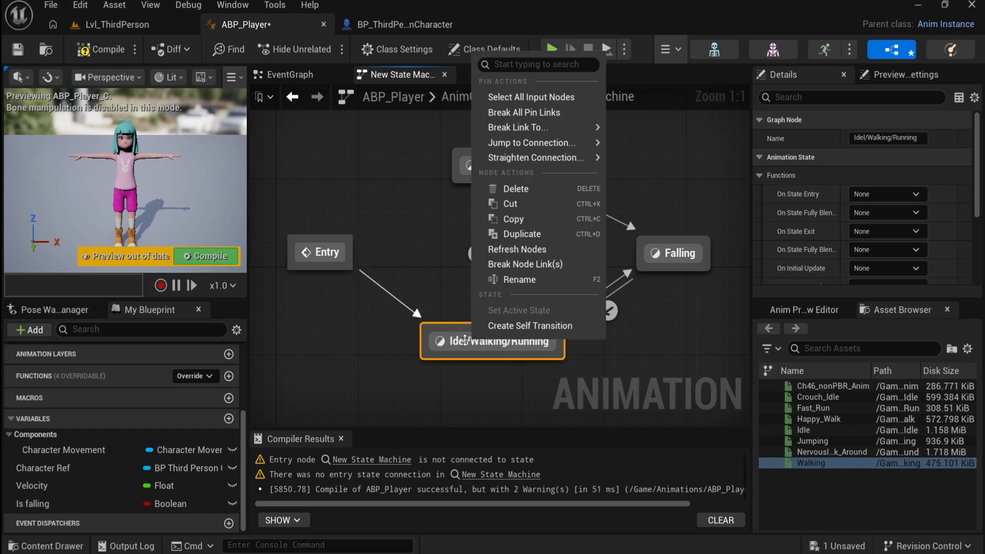
{"action": "left_click", "coordinate": [463, 340]}
{"action": "double_click", "coordinate": [463, 340]}
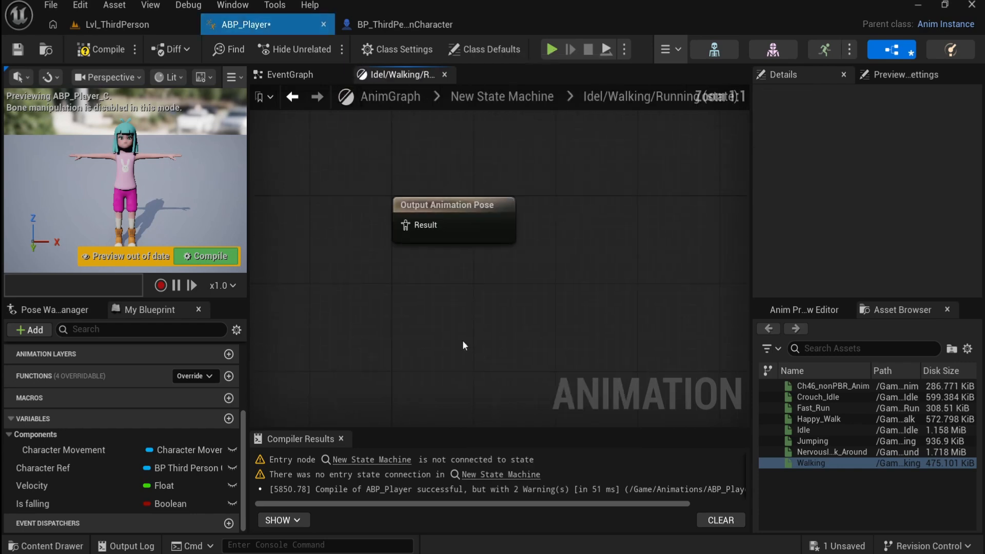
{"action": "left_click", "coordinate": [292, 97]}
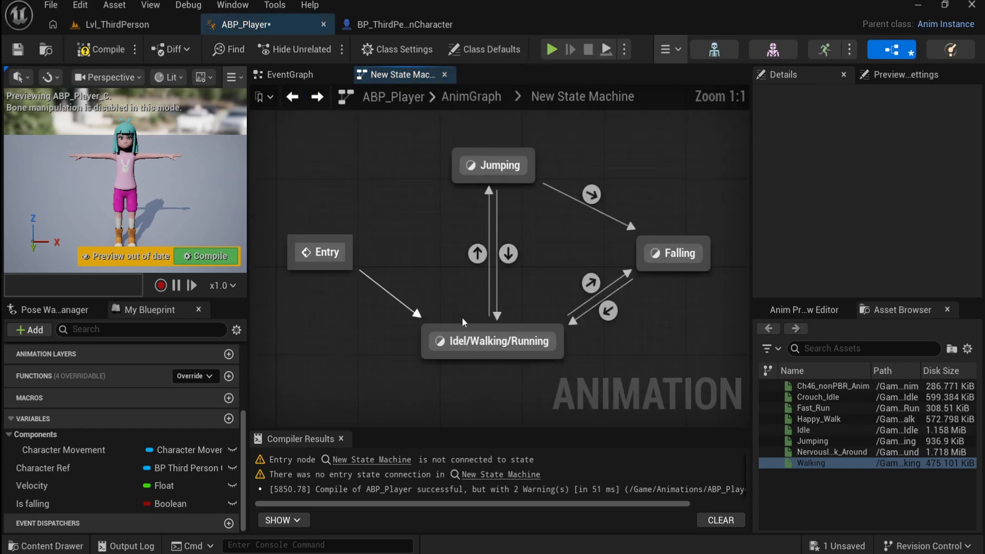
Step: Correct the spelling of the Idel/Walking/Running state's name to "Idle/Walking/Running"
{"action": "left_click", "coordinate": [859, 138]}
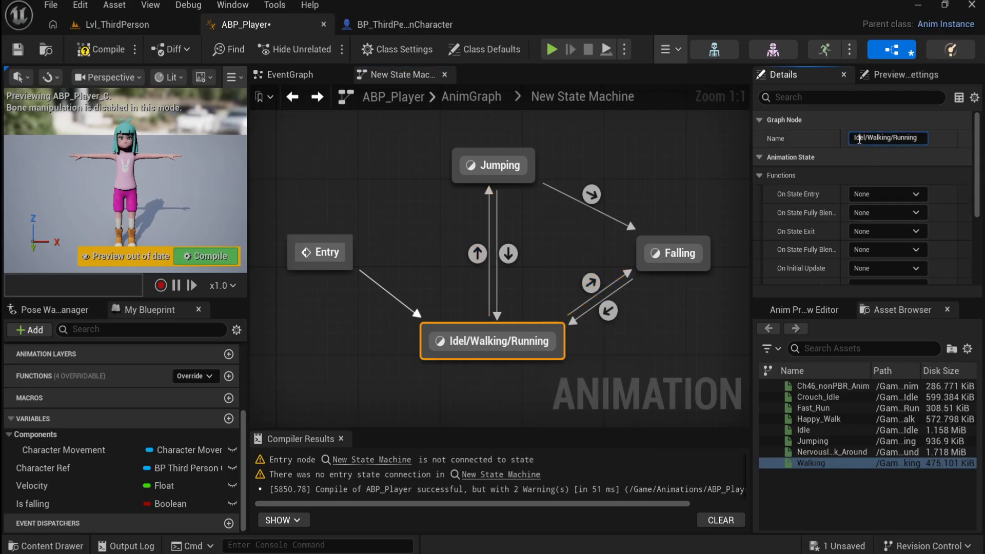
{"action": "key", "text": "BackSpace"}
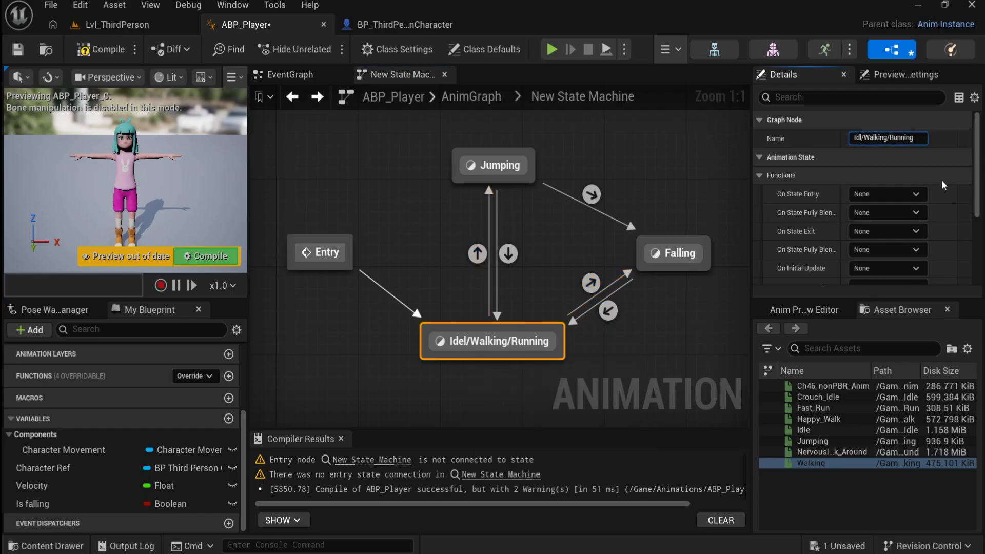
{"action": "type", "text": "e"}
{"action": "key", "text": "Return"}
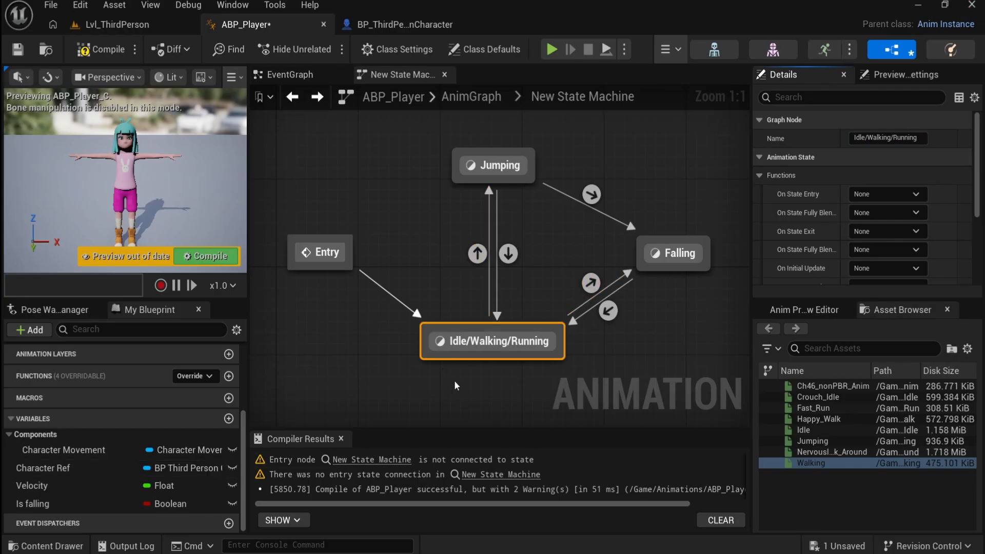
Step: Place the Jumping animation inside the Jumping state and connect it to the Output Animation Pose's Result
{"action": "left_click", "coordinate": [500, 165]}
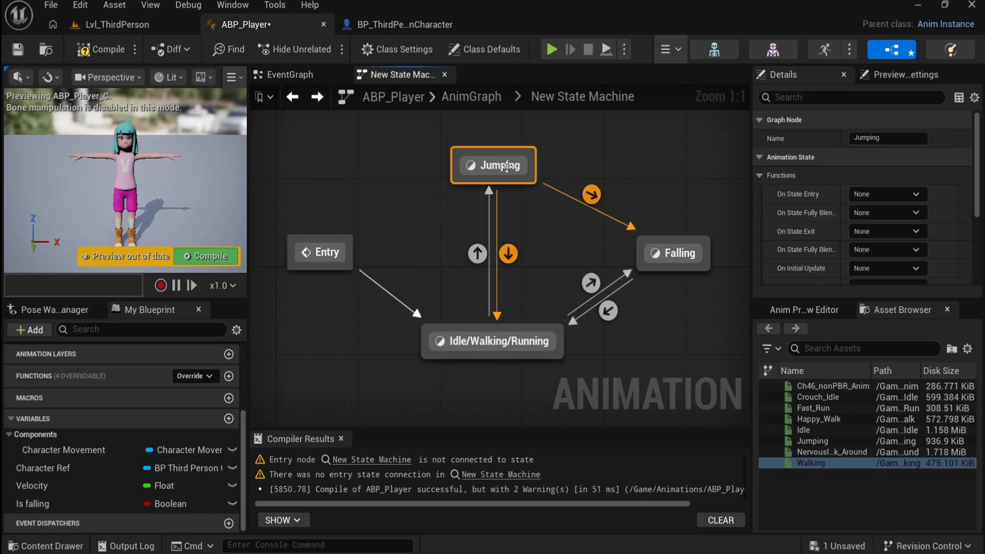
{"action": "double_click", "coordinate": [502, 165]}
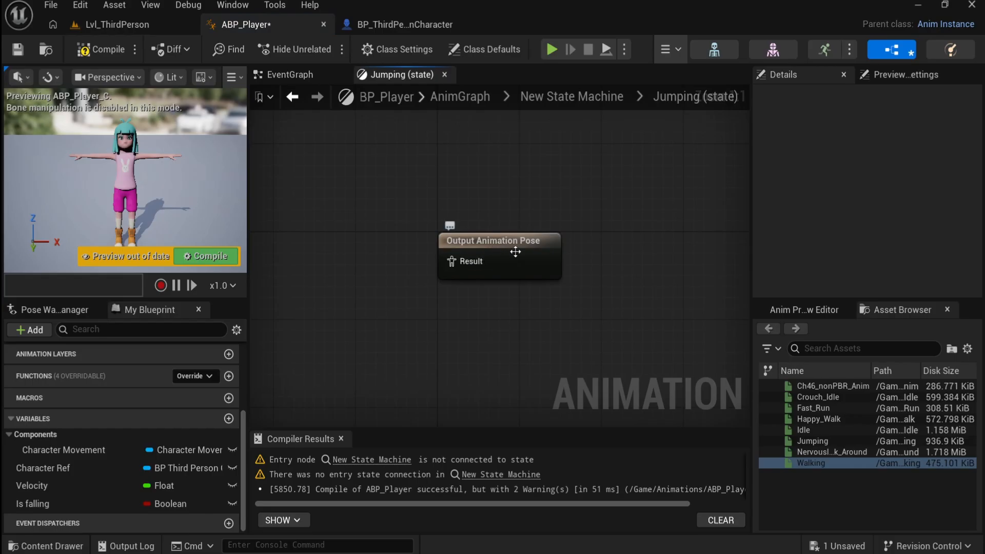
{"action": "left_click_drag", "start_coordinate": [820, 442], "coordinate": [338, 252]}
{"action": "left_click_drag", "start_coordinate": [401, 272], "coordinate": [450, 260]}
{"action": "left_click_drag", "start_coordinate": [381, 248], "coordinate": [380, 236]}
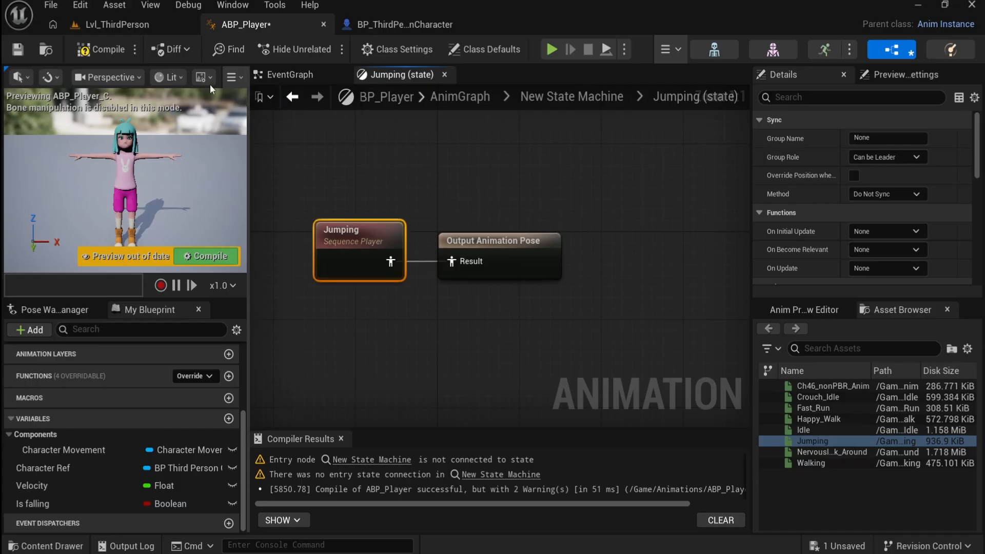
Step: Return to the New State Machine graph and open the Falling state
{"action": "left_click", "coordinate": [287, 75]}
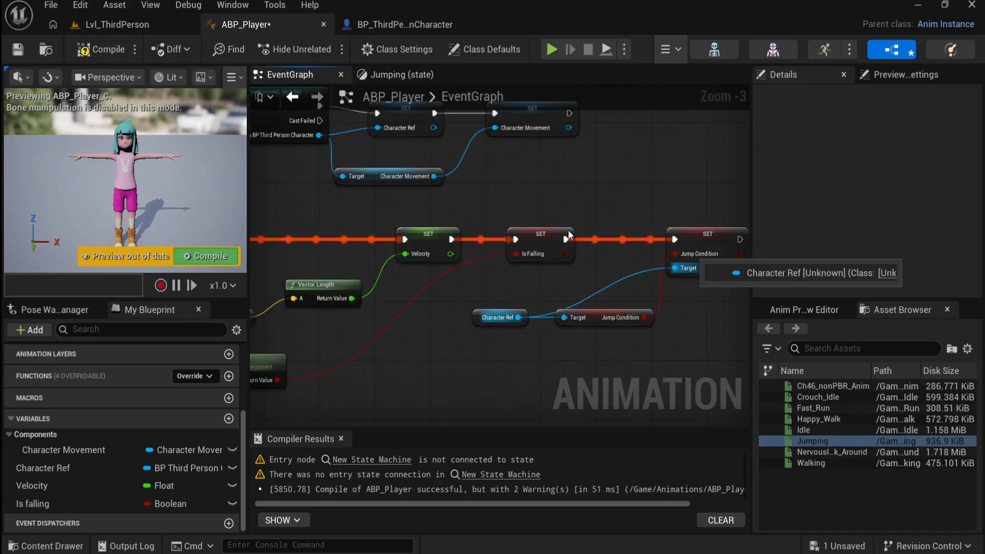
{"action": "left_click", "coordinate": [402, 76]}
{"action": "left_click", "coordinate": [292, 97]}
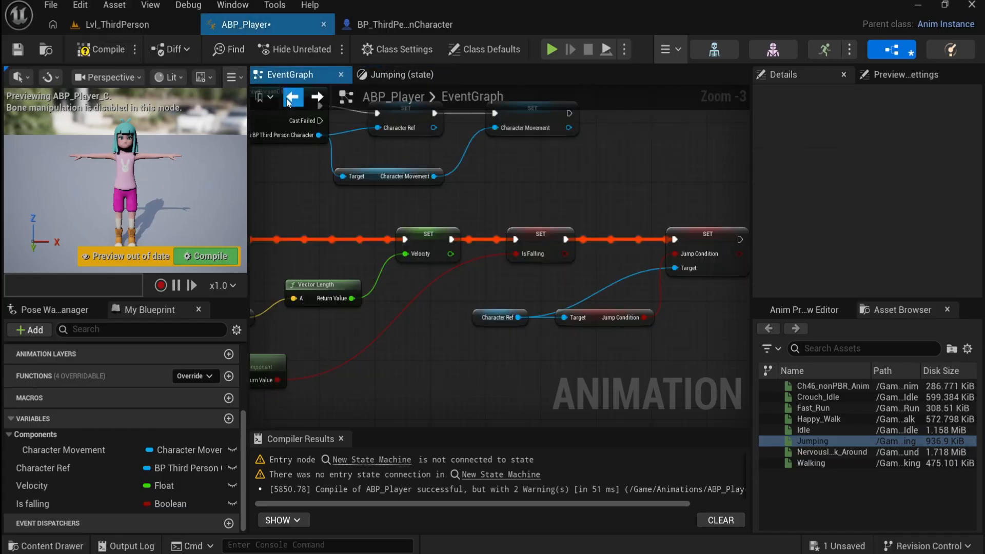
{"action": "left_click", "coordinate": [317, 96]}
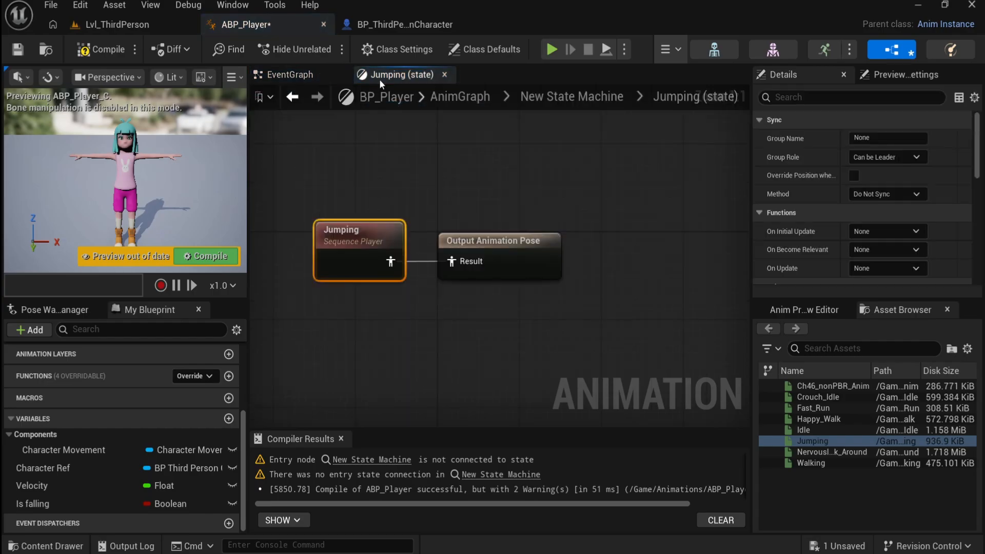
{"action": "left_click", "coordinate": [557, 95]}
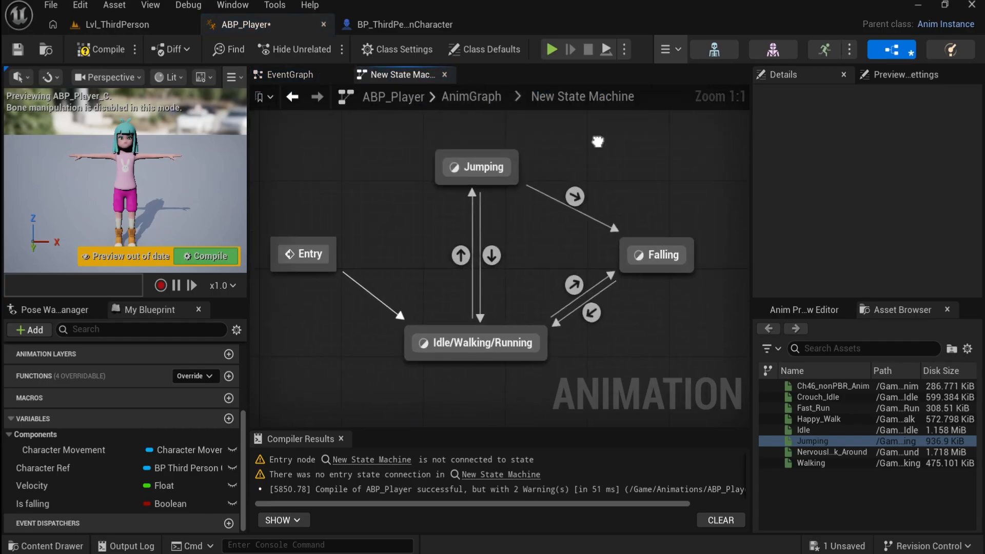
{"action": "double_click", "coordinate": [669, 256]}
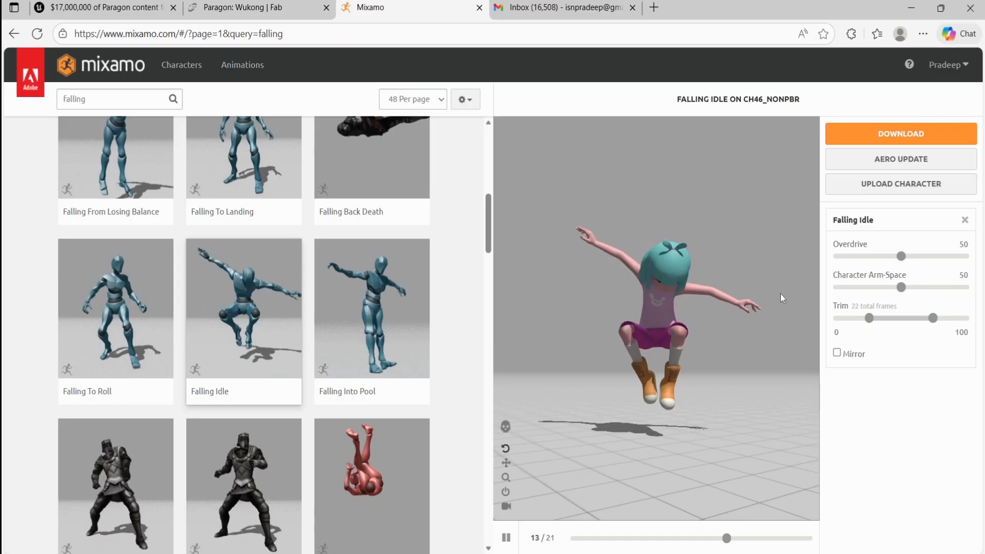
Step: Switch to Mixamo and download the Falling Idle animation as FBX Binary, choosing its skin and frame-rate options
{"action": "left_click", "coordinate": [901, 133]}
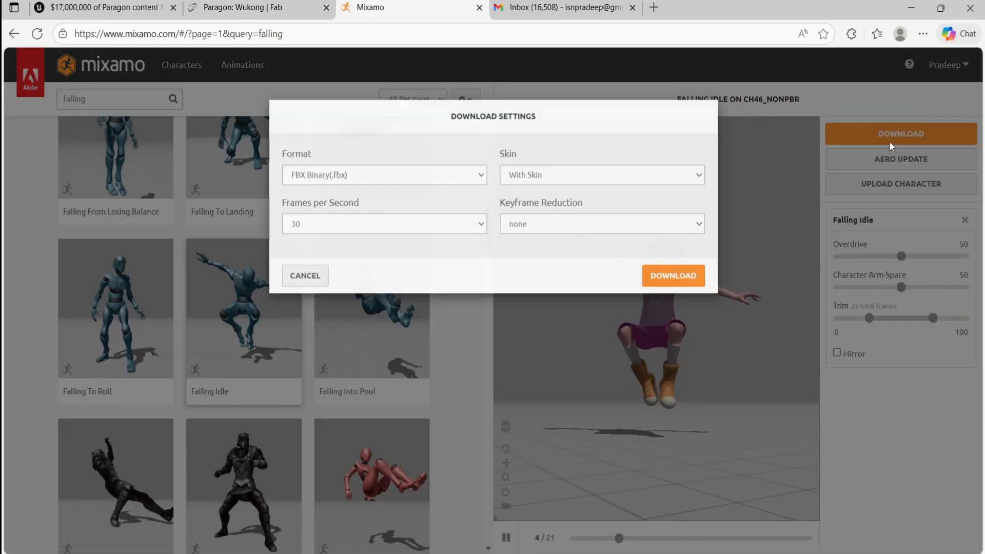
{"action": "left_click", "coordinate": [574, 191]}
{"action": "left_click", "coordinate": [558, 225]}
{"action": "left_click", "coordinate": [392, 246]}
{"action": "left_click", "coordinate": [380, 279]}
{"action": "left_click", "coordinate": [674, 291]}
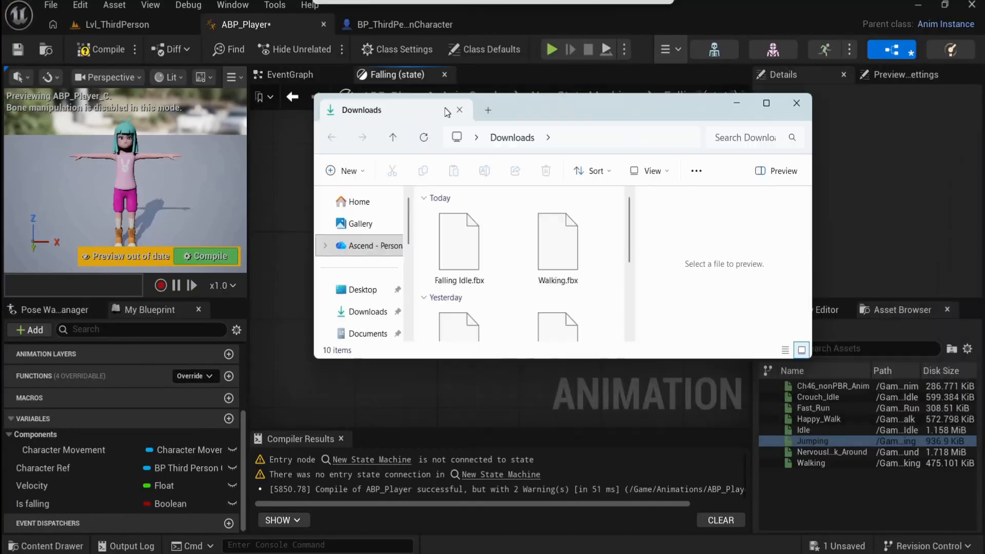
Step: Switch back to Unreal Engine, import Falling Idle.fbx into the Animations folder with Ch46_nonPBR_Skeleton, and save ABP_Player and Falling_Idle
{"action": "left_click", "coordinate": [131, 29]}
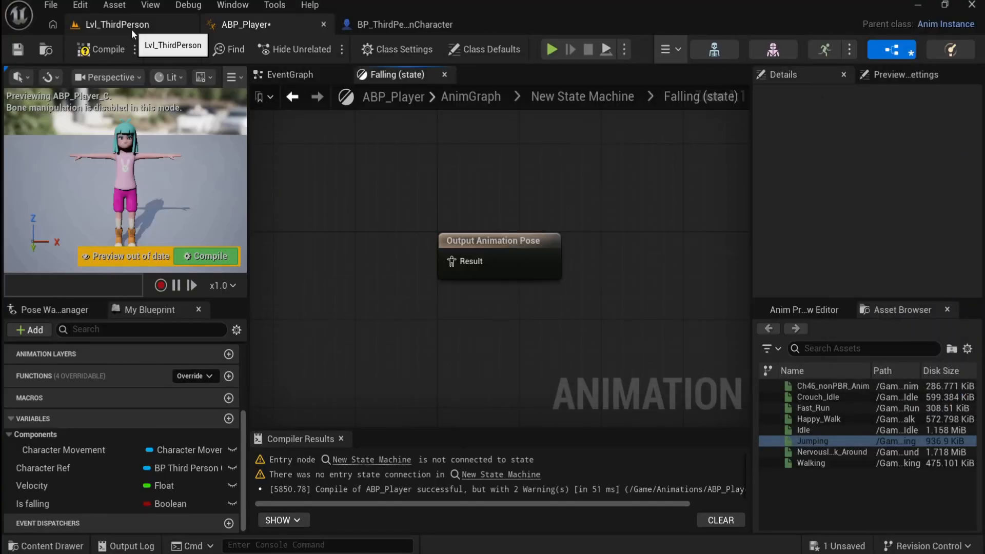
{"action": "key", "text": "alt+Tab"}
{"action": "left_click_drag", "start_coordinate": [454, 239], "coordinate": [467, 446]}
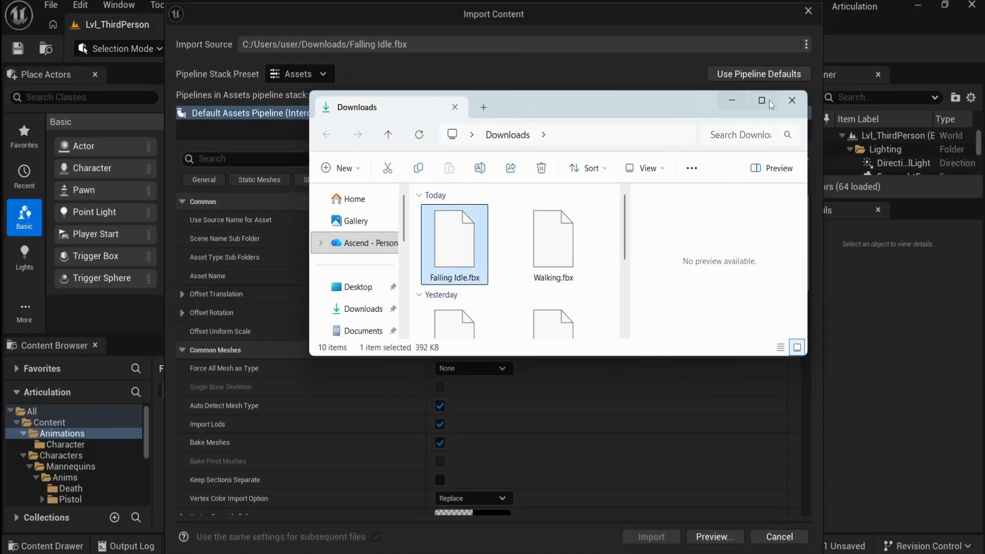
{"action": "left_click_drag", "start_coordinate": [805, 204], "coordinate": [807, 317]}
{"action": "left_click", "coordinate": [569, 213]}
{"action": "left_click", "coordinate": [567, 356]}
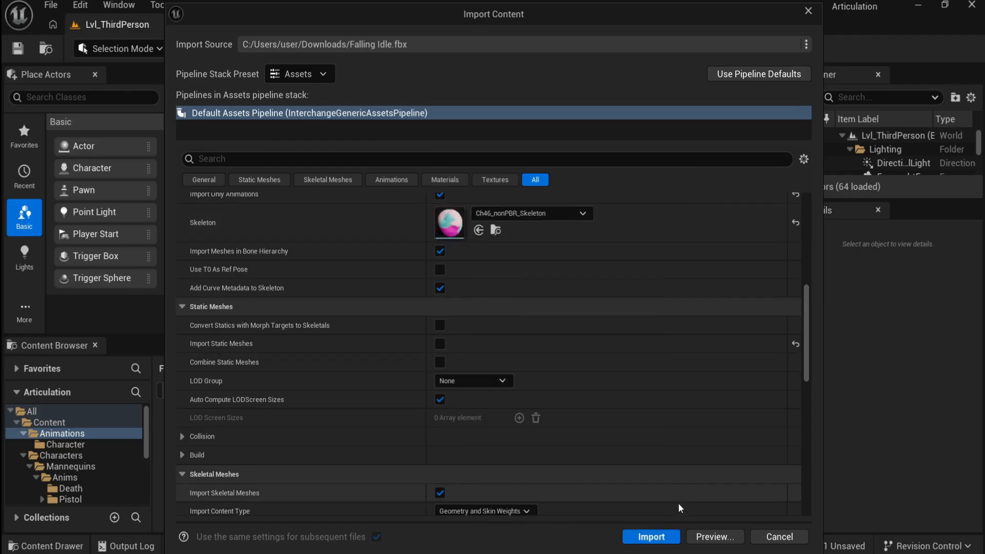
{"action": "left_click", "coordinate": [652, 536]}
{"action": "left_click", "coordinate": [417, 368]}
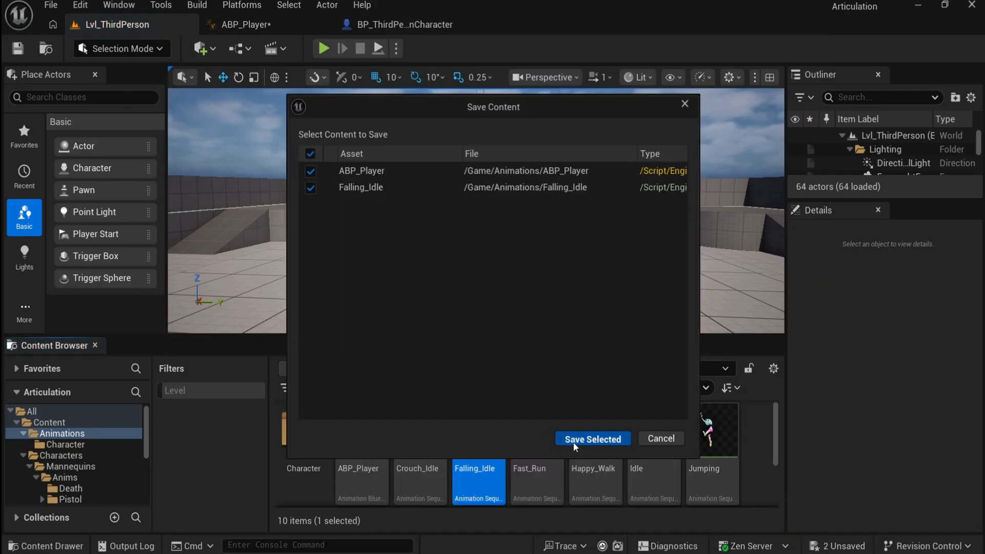
{"action": "left_click", "coordinate": [588, 437]}
Step: Place the Falling_Idle animation in ABP_Player's Falling state, connect it to the Output Animation Pose's Result, and return to the state machine
{"action": "left_click", "coordinate": [266, 25]}
{"action": "left_click", "coordinate": [534, 257]}
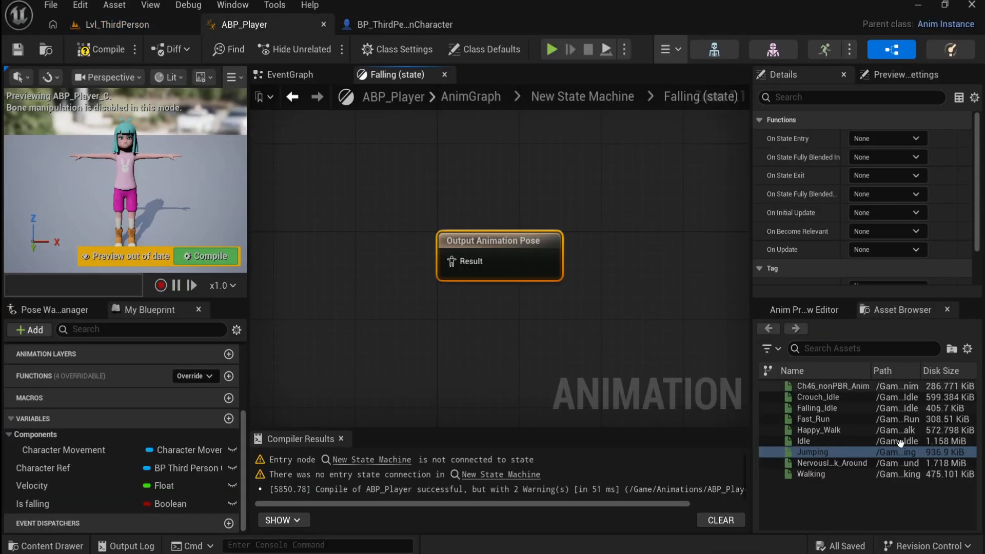
{"action": "left_click_drag", "start_coordinate": [816, 408], "coordinate": [297, 259]}
{"action": "left_click_drag", "start_coordinate": [370, 294], "coordinate": [445, 263]}
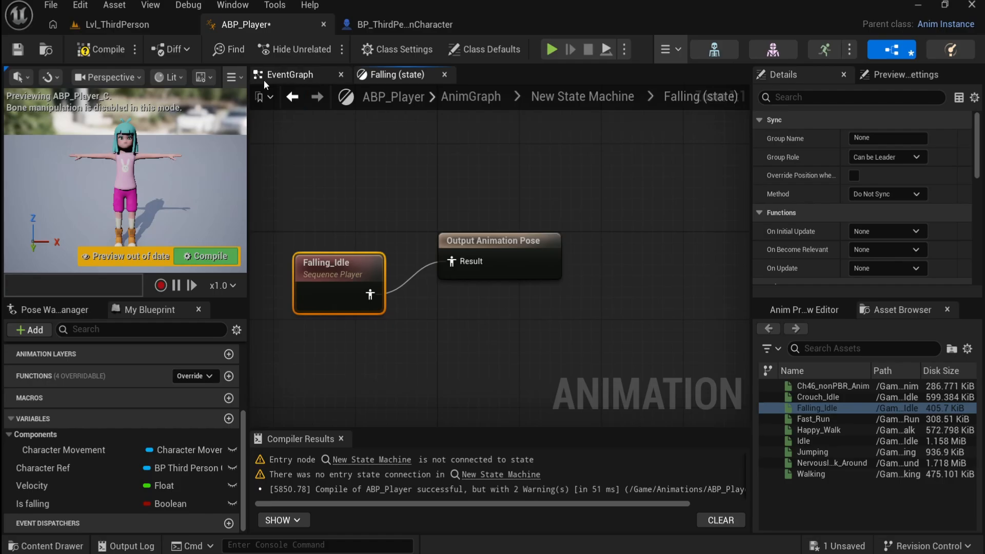
{"action": "left_click", "coordinate": [293, 96]}
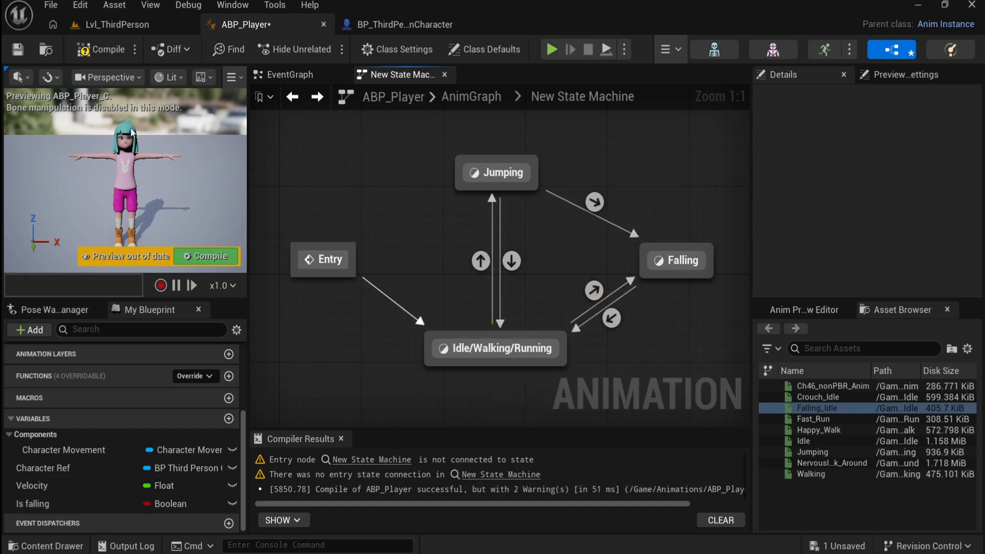
Step: Create a Blend Space for Ch46_nonPBR_Skeleton in the Animations folder and name it BS_IdleWalkRunning
{"action": "left_click", "coordinate": [132, 27]}
{"action": "scroll", "coordinate": [615, 451], "scroll_direction": "down", "scroll_amount": 3}
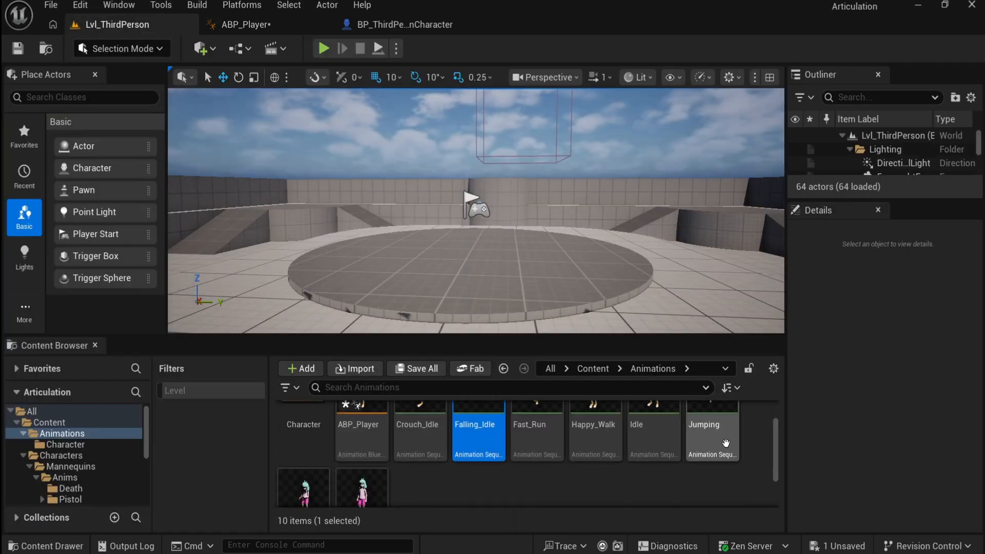
{"action": "right_click", "coordinate": [583, 467]}
{"action": "mouse_move", "coordinate": [621, 288]}
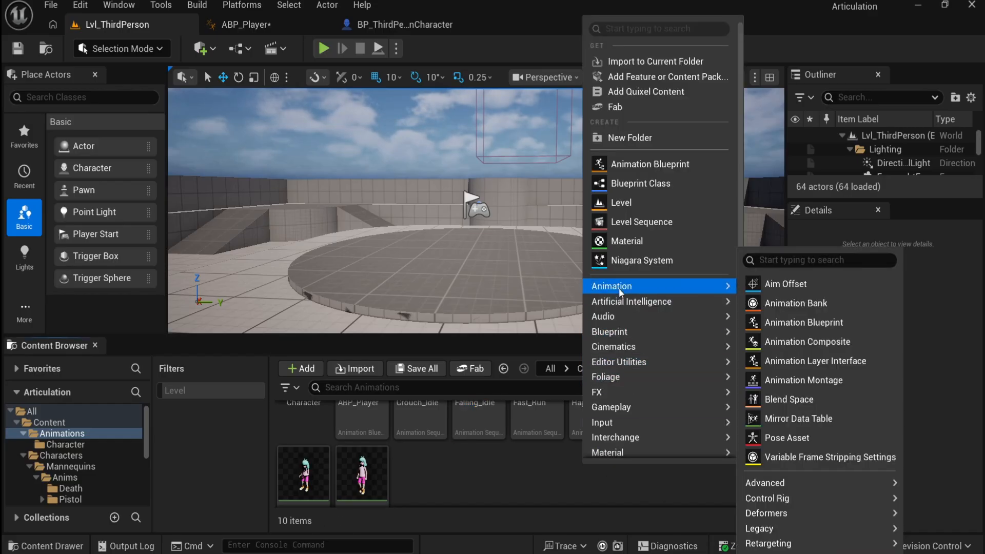
{"action": "left_click", "coordinate": [814, 401]}
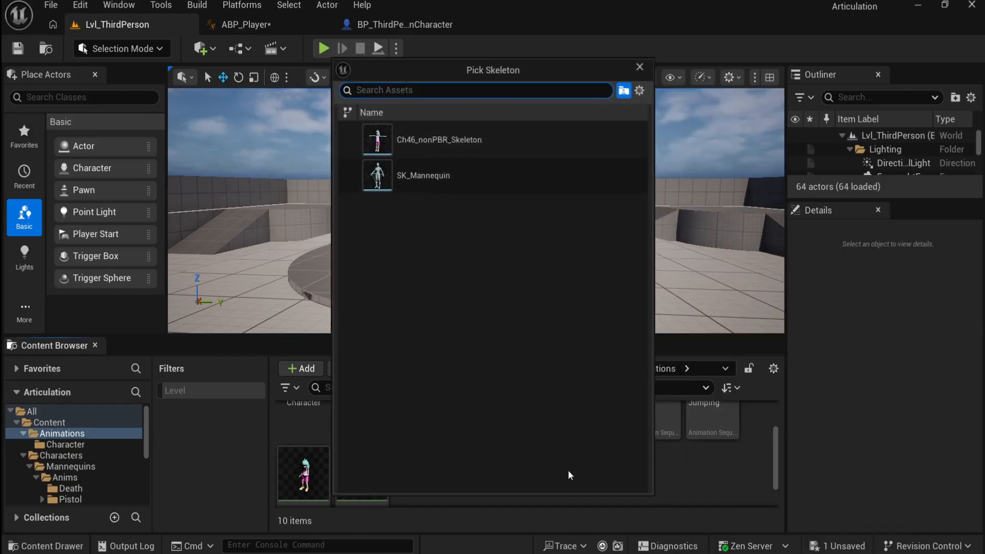
{"action": "left_click", "coordinate": [441, 146]}
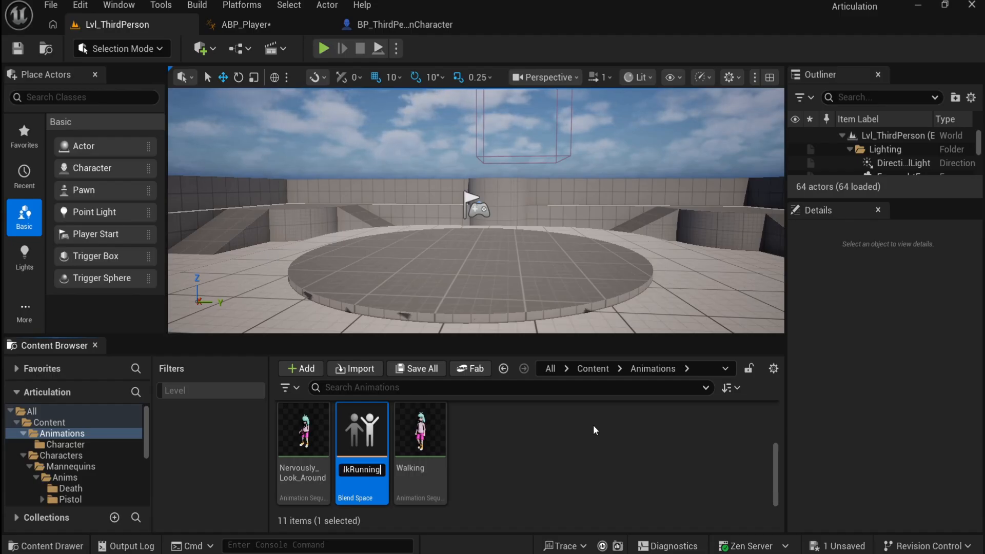
{"action": "key", "text": "Return"}
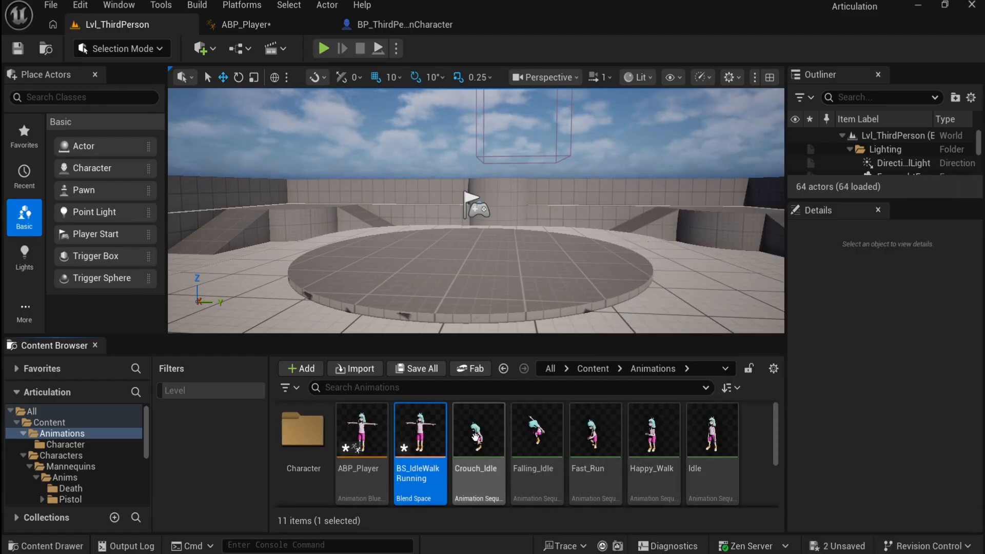
Step: Open BS_IdleWalkRunning and name its horizontal axis Velocity with a maximum axis value of 600
{"action": "double_click", "coordinate": [418, 430]}
{"action": "left_click_drag", "start_coordinate": [297, 99], "coordinate": [474, 24]}
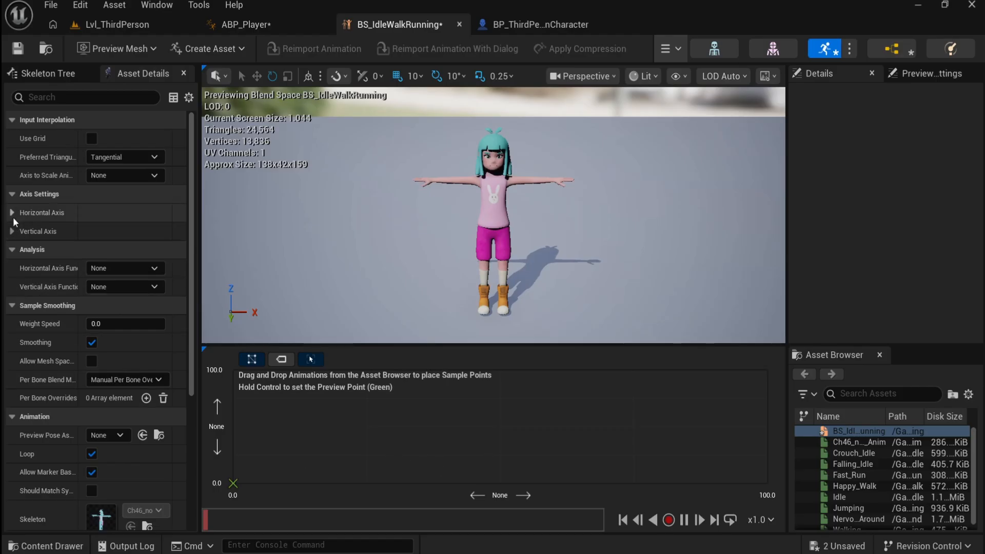
{"action": "left_click", "coordinate": [12, 231]}
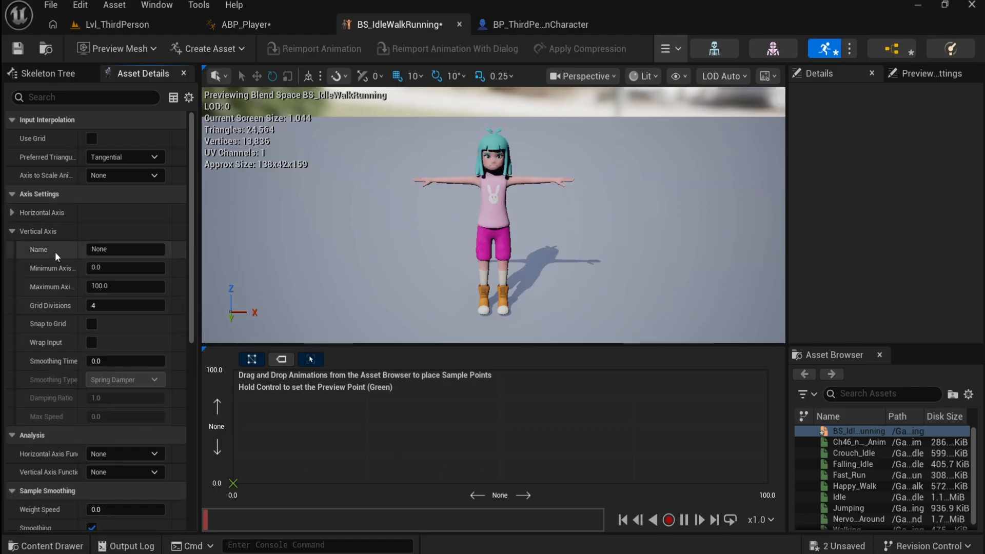
{"action": "left_click", "coordinate": [12, 212]}
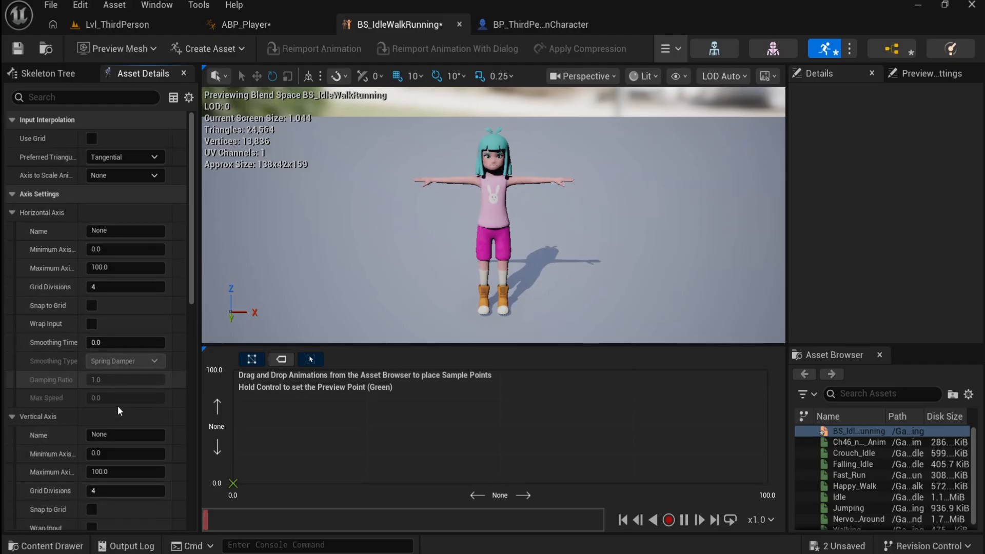
{"action": "left_click", "coordinate": [113, 230]}
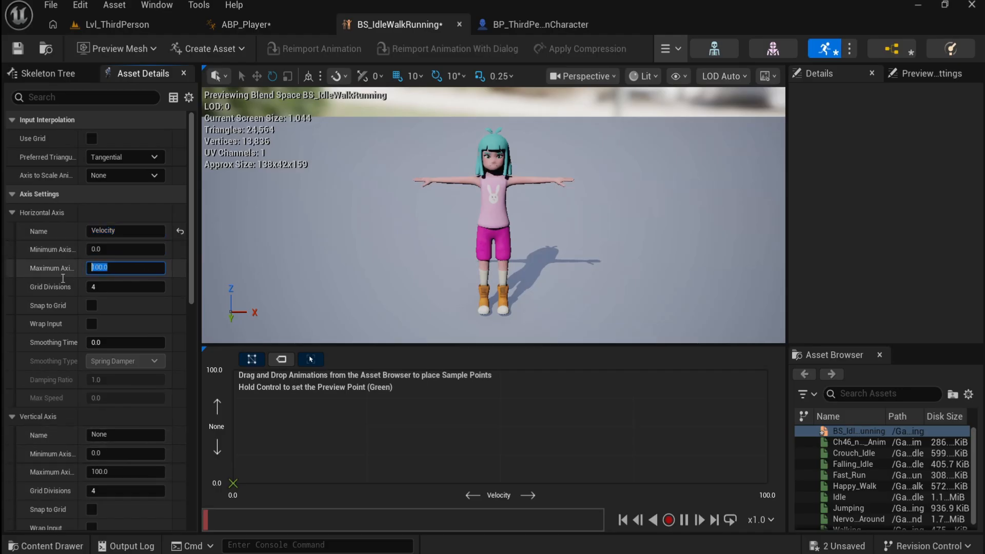
{"action": "type", "text": "600"}
{"action": "key", "text": "Return"}
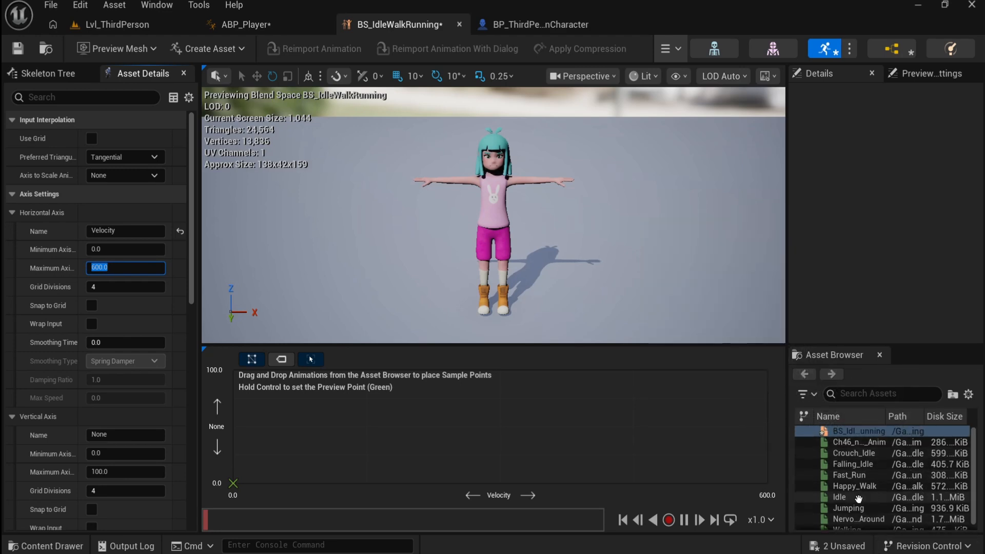
Step: Add the Idle animation as a blend space sample at Velocity 0 and vertical axis value 0
{"action": "left_click_drag", "start_coordinate": [839, 497], "coordinate": [234, 482]}
{"action": "left_click", "coordinate": [233, 482]}
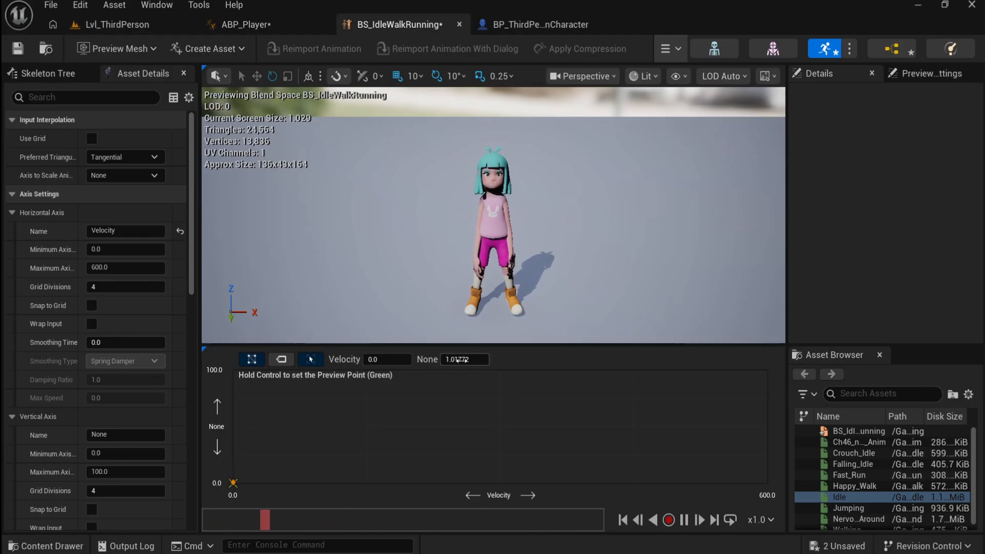
{"action": "left_click", "coordinate": [479, 360]}
{"action": "type", "text": "0"}
{"action": "key", "text": "Return"}
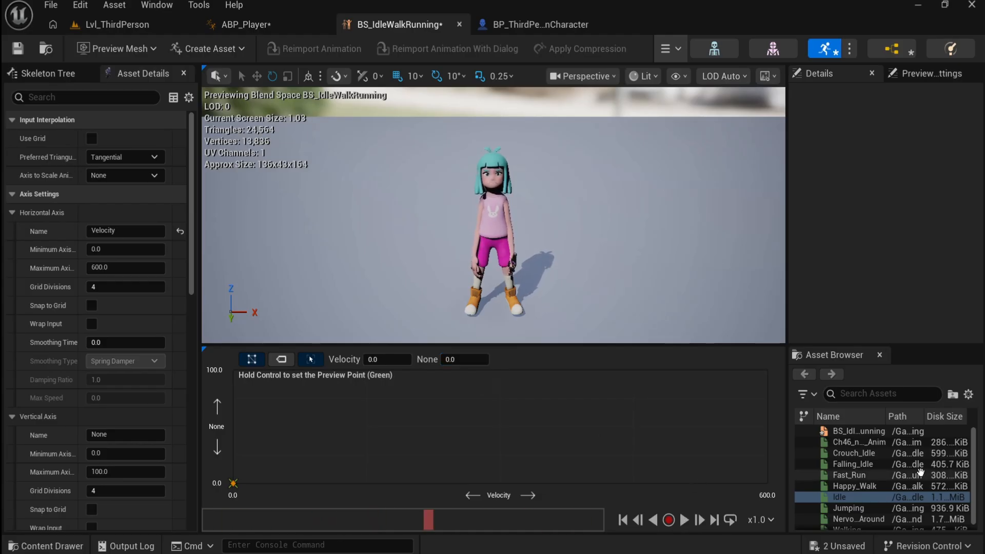
Step: Add the Walking animation as a blend space sample at Velocity 500 and vertical axis value 0
{"action": "scroll", "coordinate": [919, 472], "scroll_direction": "down", "scroll_amount": 1}
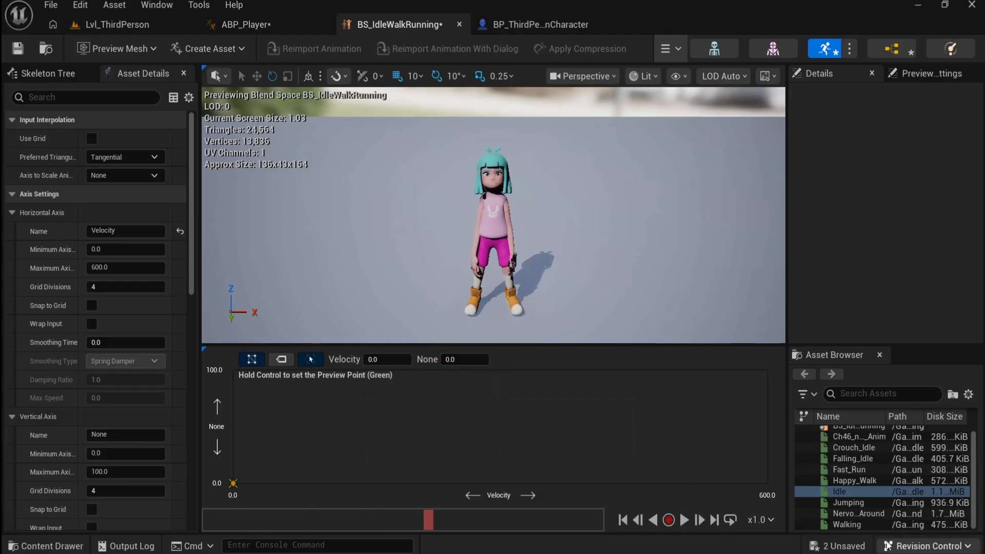
{"action": "left_click_drag", "start_coordinate": [852, 524], "coordinate": [648, 451]}
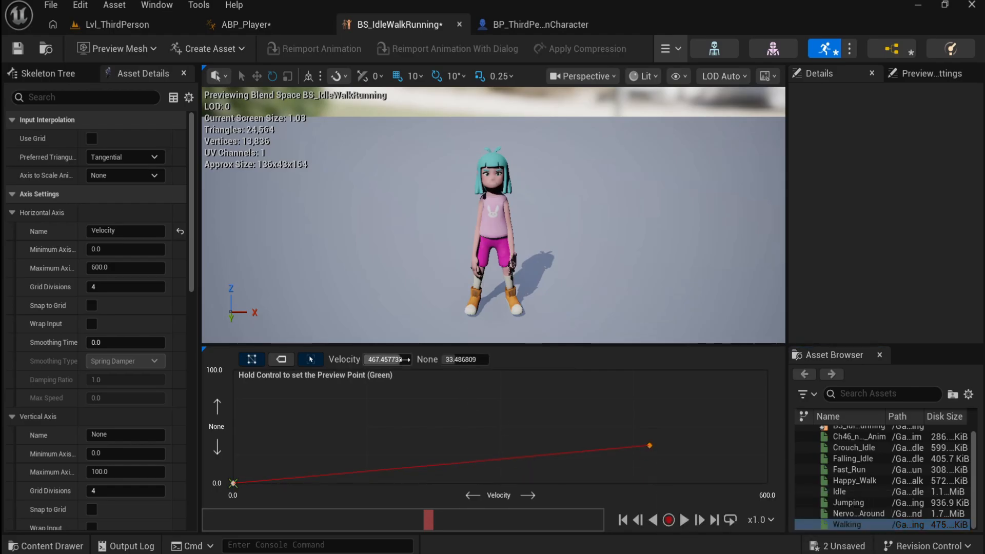
{"action": "left_click", "coordinate": [390, 359]}
{"action": "type", "text": "500.0"}
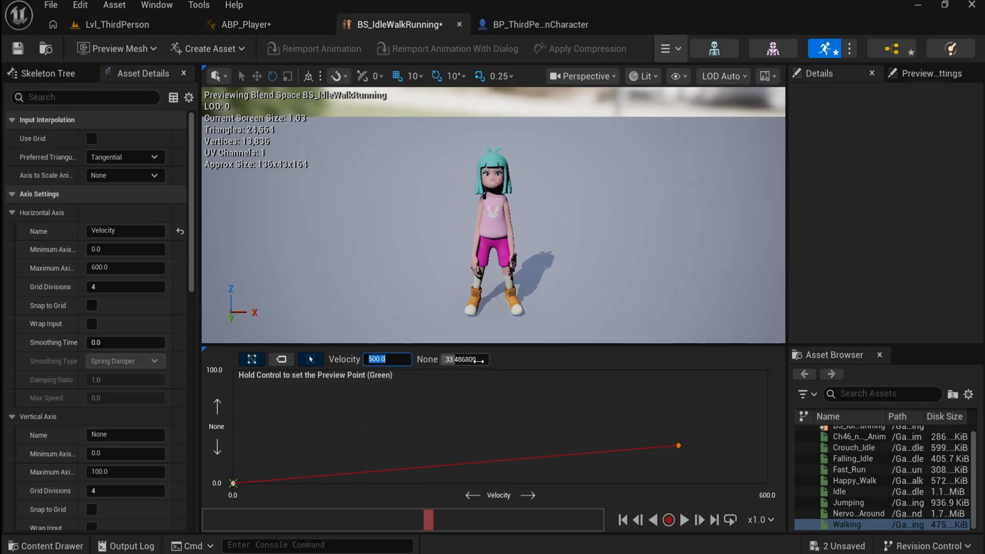
{"action": "left_click", "coordinate": [477, 359]}
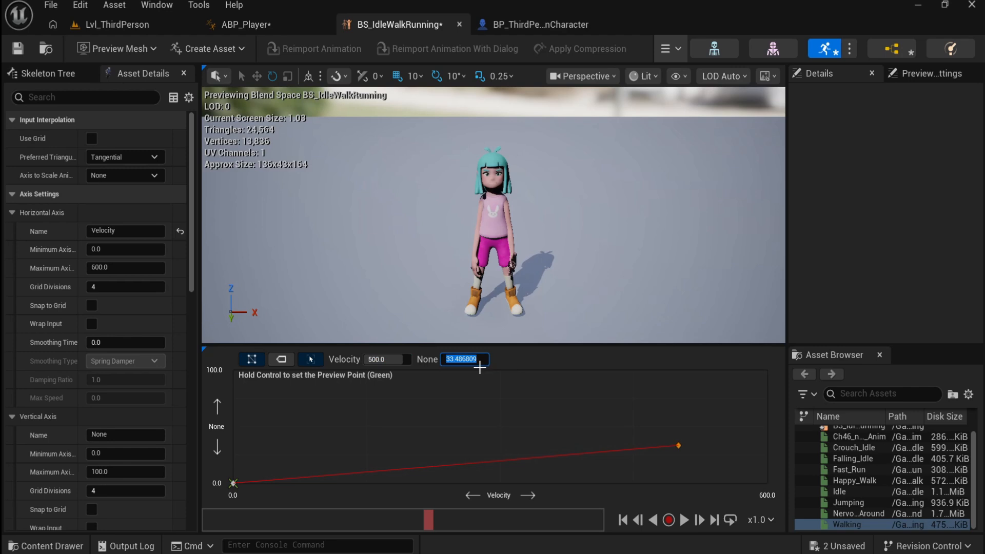
{"action": "key", "text": "Return"}
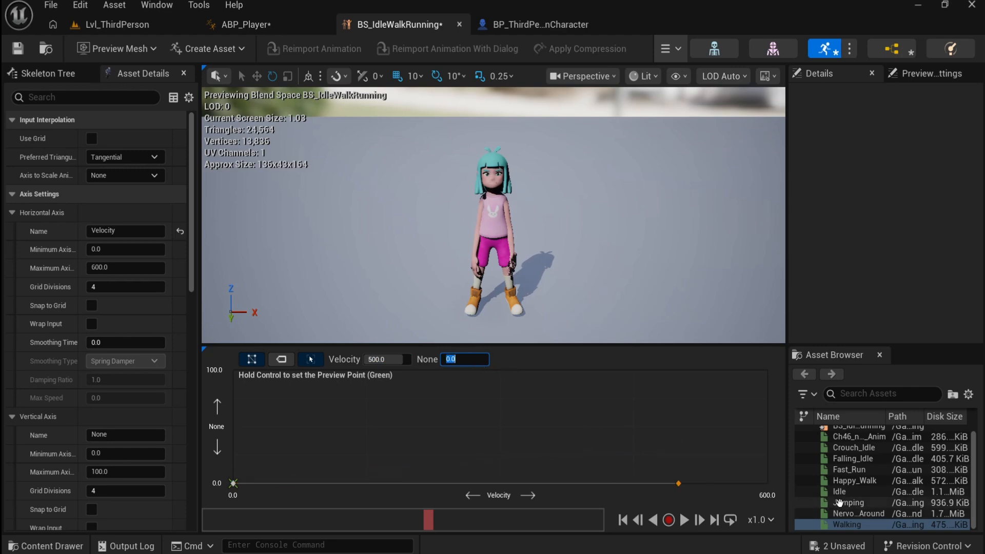
Step: Add the Fast_Run animation as a blend space sample at Velocity 600 and vertical axis value 0
{"action": "left_click", "coordinate": [850, 469]}
{"action": "left_click_drag", "start_coordinate": [823, 469], "coordinate": [763, 466]}
{"action": "type", "text": "06201"}
{"action": "left_click", "coordinate": [400, 360]}
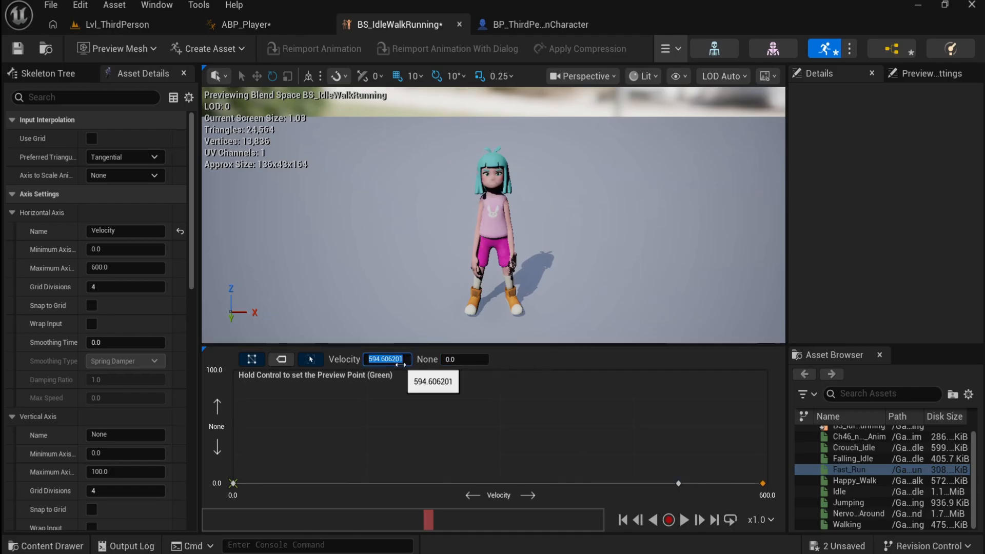
{"action": "key", "text": "Return"}
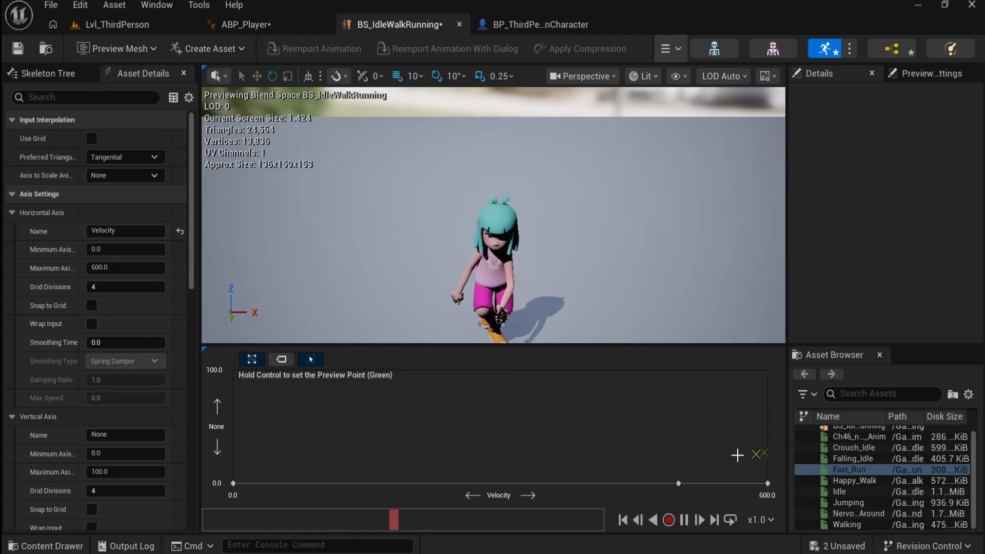
Step: Preview the blend between walking and running by moving the preview point along the Velocity axis
{"action": "left_click_drag", "start_coordinate": [685, 459], "coordinate": [659, 449], "text": "ctrl"}
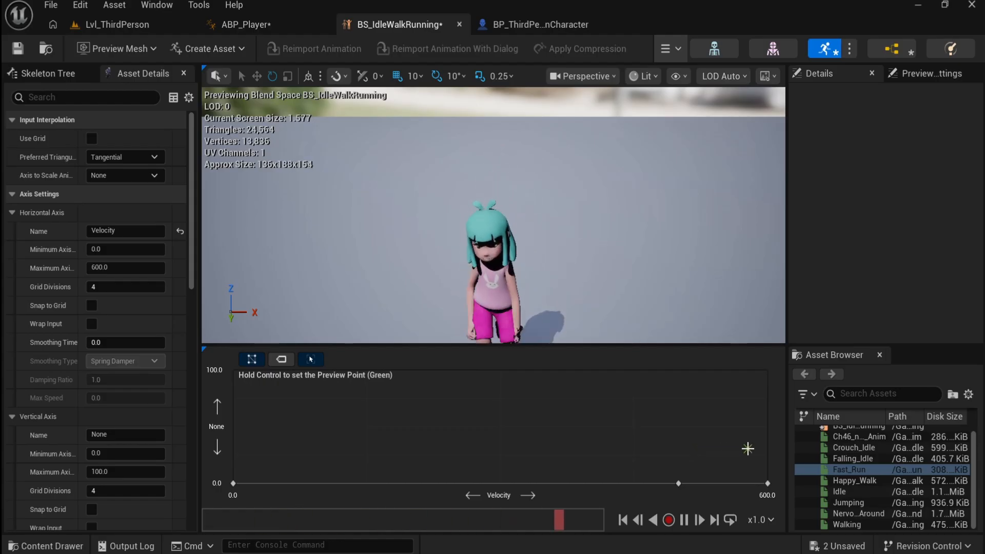
{"action": "left_click_drag", "start_coordinate": [748, 449], "coordinate": [780, 448], "text": "ctrl"}
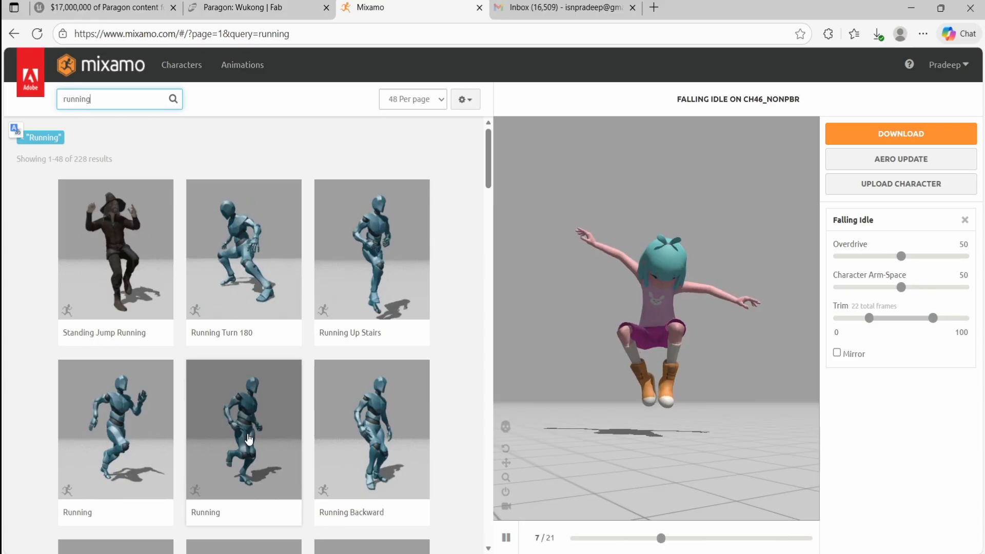
Step: Download the Mixamo Running animation with In Place enabled, as FBX Binary without skin at 60 frames per second
{"action": "left_click", "coordinate": [248, 439]}
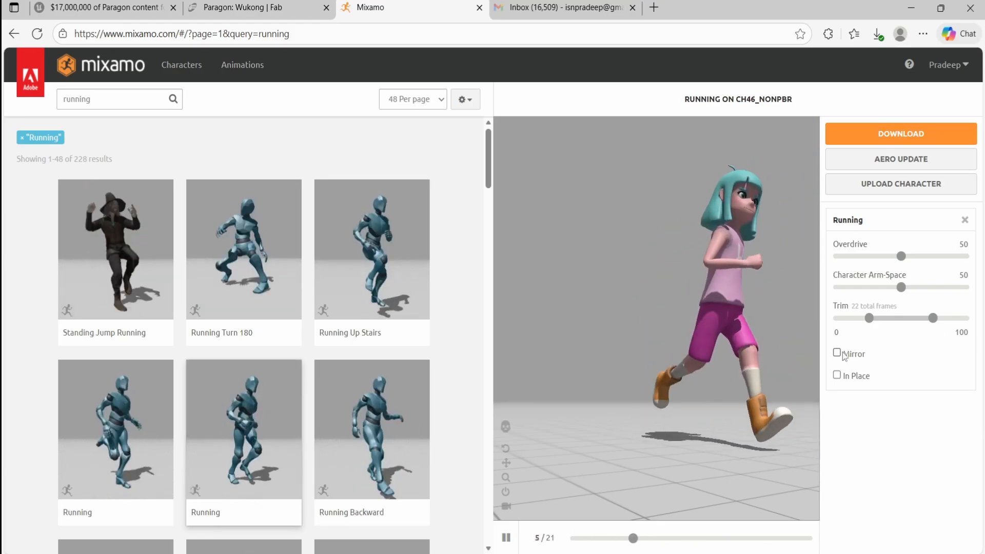
{"action": "left_click", "coordinate": [837, 374]}
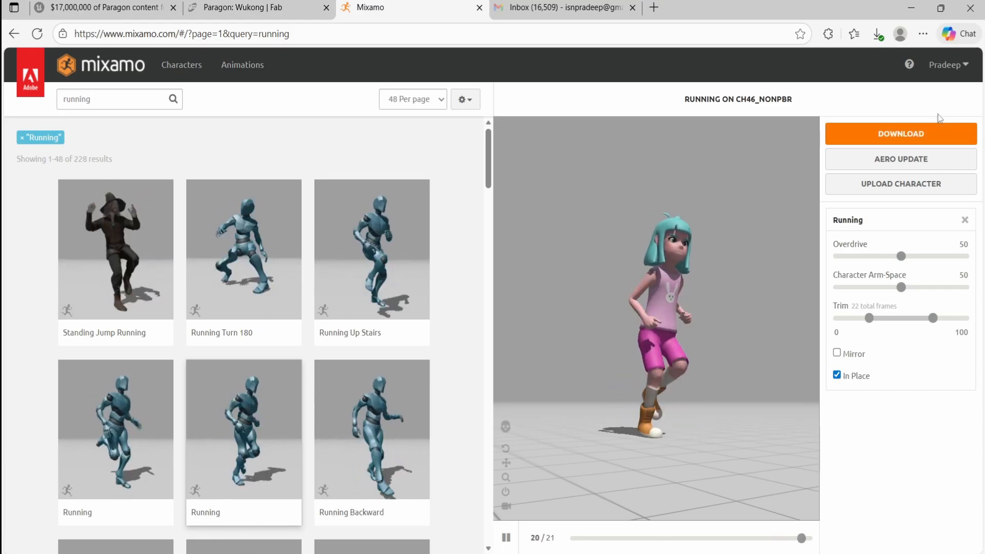
{"action": "left_click", "coordinate": [900, 135]}
{"action": "left_click", "coordinate": [541, 192]}
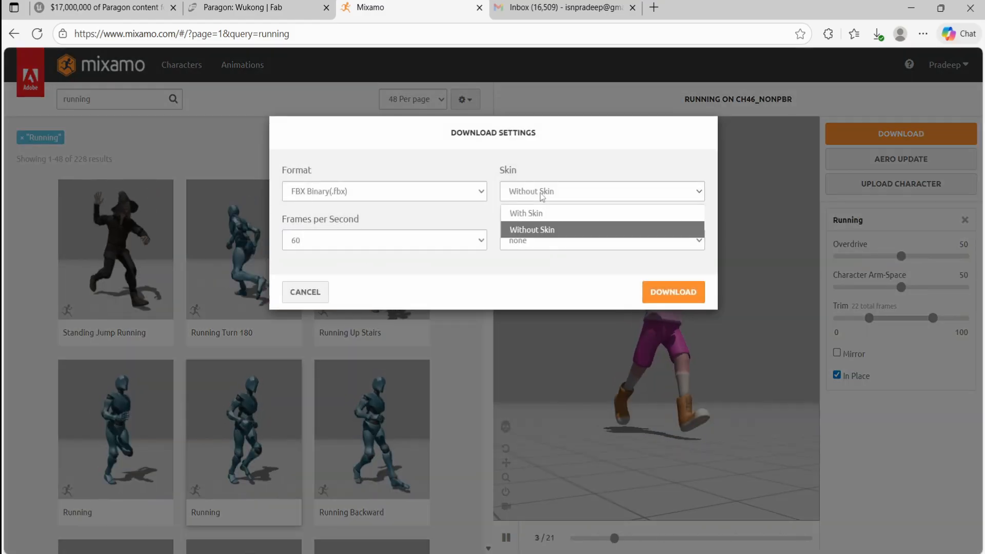
{"action": "left_click", "coordinate": [544, 230]}
{"action": "left_click", "coordinate": [675, 293]}
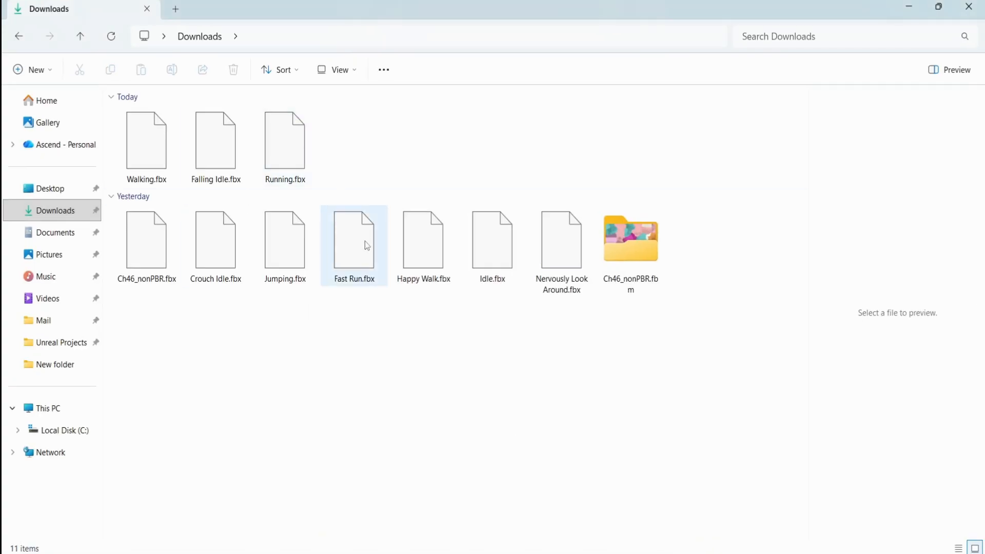
Step: Delete the old Fast Run.fbx from the Downloads folder and rename Running.fbx as Fast Run
{"action": "left_click", "coordinate": [364, 241]}
{"action": "key", "text": "F2"}
{"action": "key", "text": "Escape"}
{"action": "key", "text": "Delete"}
{"action": "left_click", "coordinate": [279, 168]}
{"action": "key", "text": "F2"}
{"action": "type", "text": "Fast Run"}
{"action": "left_click", "coordinate": [347, 374]}
Step: Import the new Fast Run.fbx into the project's Animations folder over the existing animation and save all modified assets
{"action": "left_click_drag", "start_coordinate": [302, 8], "coordinate": [559, 138]}
{"action": "scroll", "coordinate": [635, 286], "scroll_direction": "down", "scroll_amount": 1}
{"action": "left_click", "coordinate": [554, 320]}
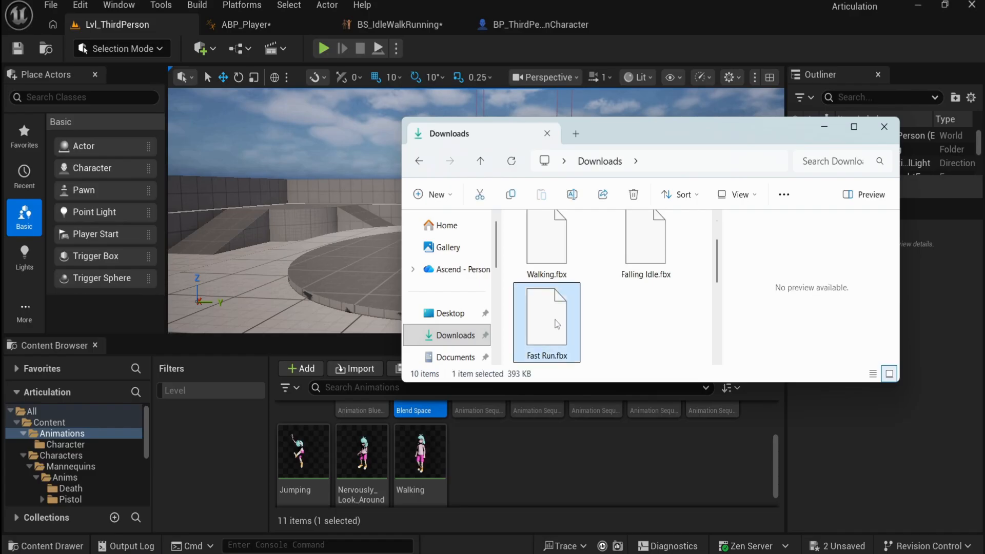
{"action": "left_click_drag", "start_coordinate": [545, 472], "coordinate": [494, 493]}
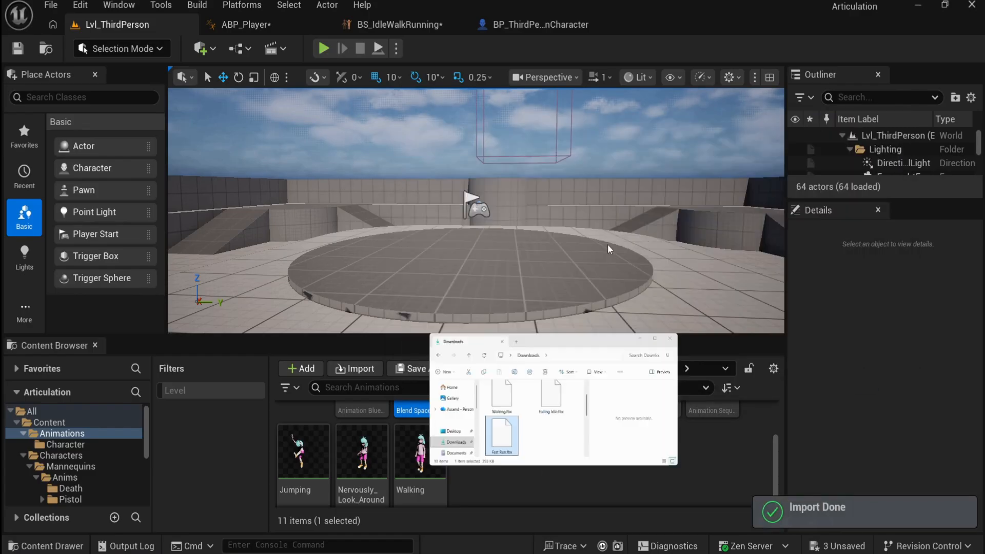
{"action": "scroll", "coordinate": [687, 450], "scroll_direction": "down", "scroll_amount": 1}
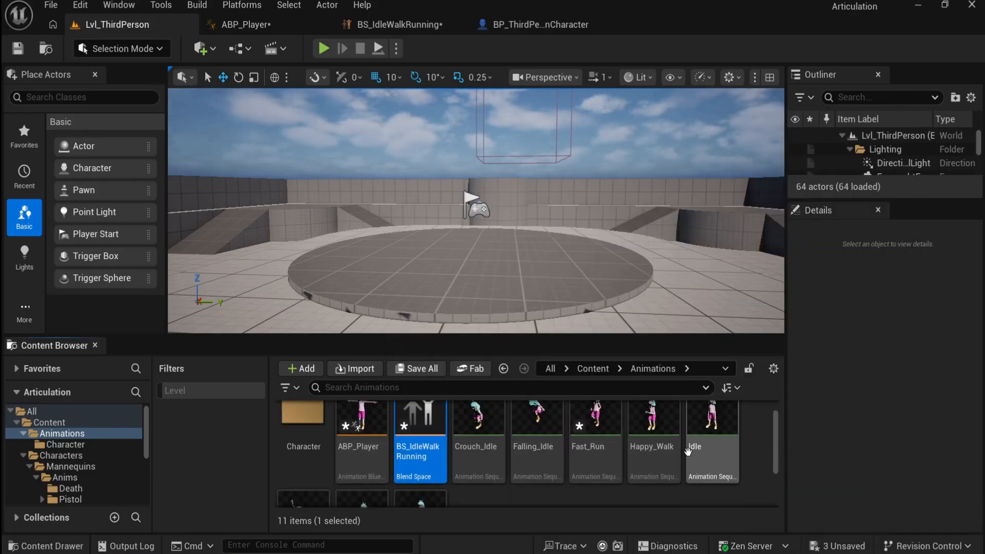
{"action": "left_click", "coordinate": [411, 369]}
{"action": "left_click", "coordinate": [611, 444]}
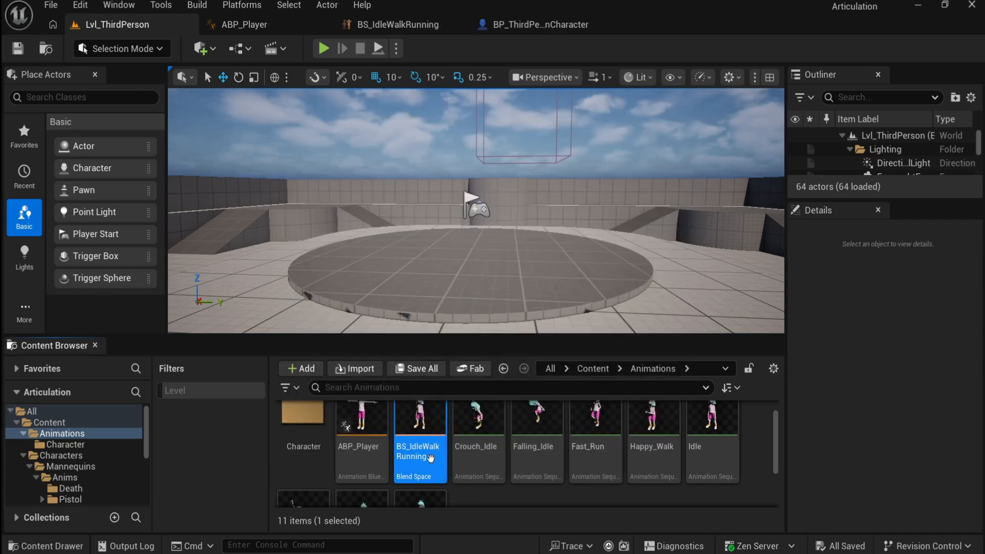
Step: Delete the Fast_Run sample at Velocity 600 from the BS_IdleWalkRunning blend space
{"action": "left_click", "coordinate": [360, 26]}
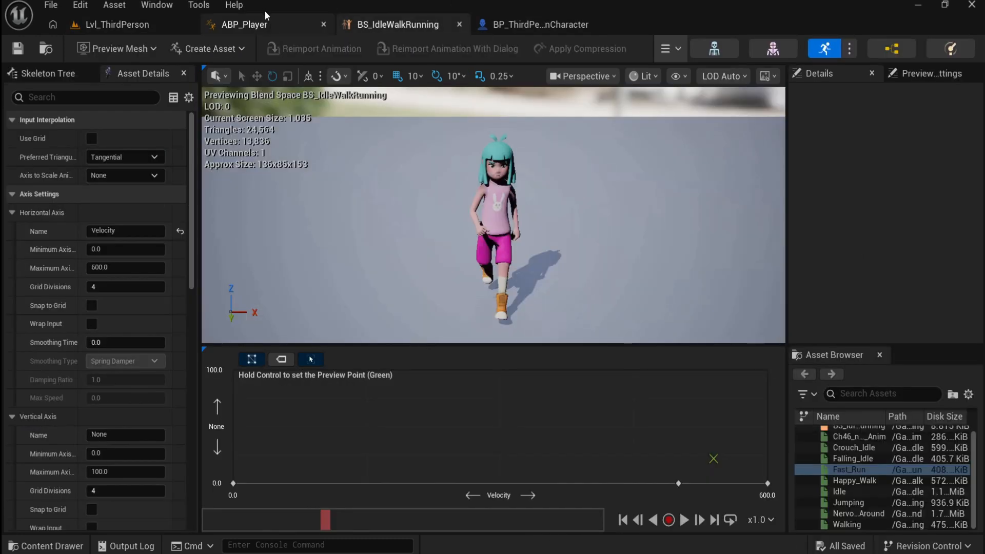
{"action": "left_click", "coordinate": [270, 23]}
{"action": "left_click", "coordinate": [354, 24]}
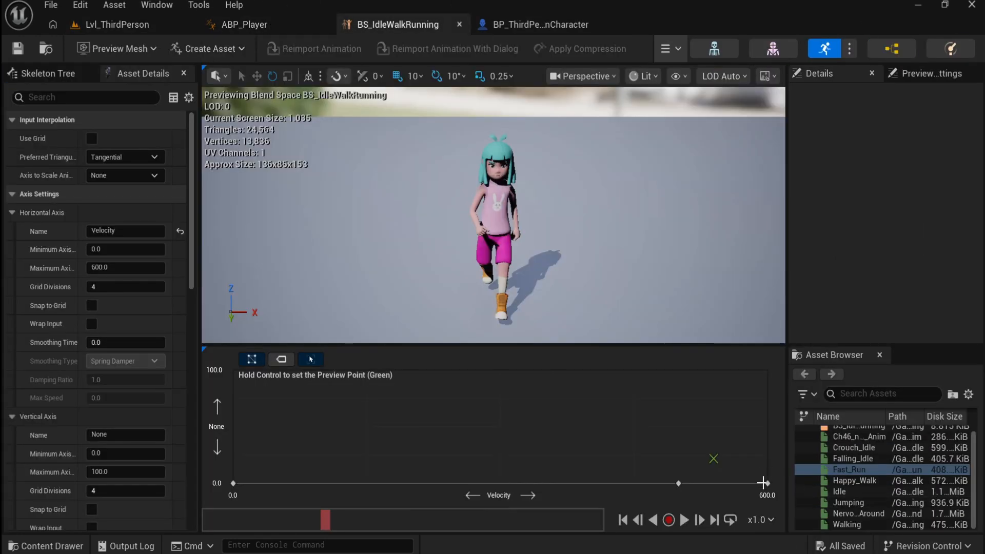
{"action": "mouse_move", "coordinate": [767, 484]}
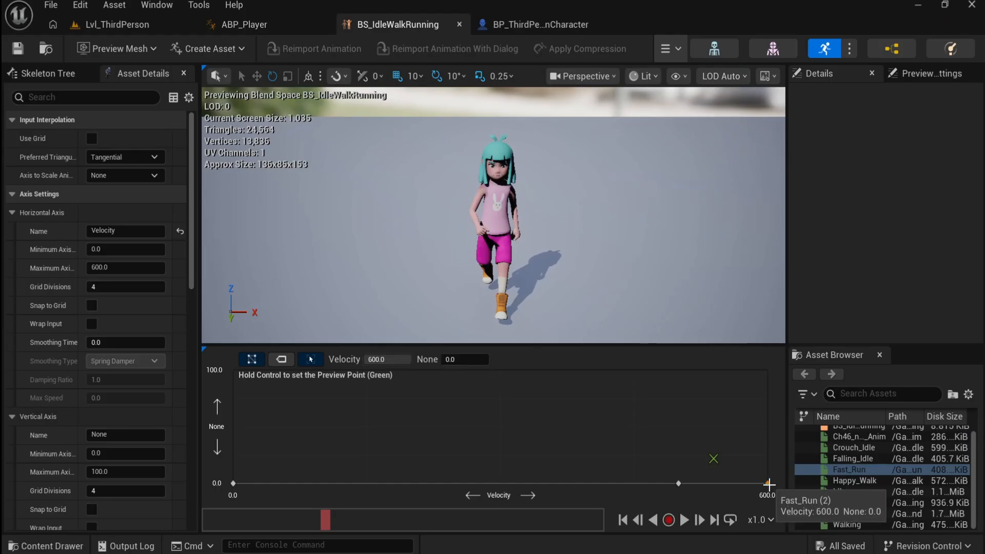
{"action": "key", "text": "Delete"}
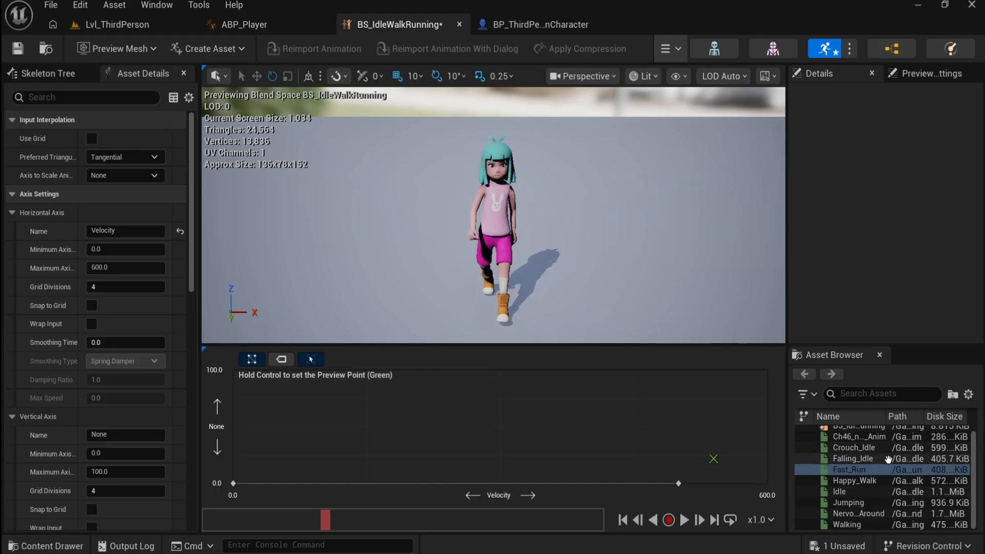
Step: Save all modified assets and return to the BS_IdleWalkRunning blend space
{"action": "scroll", "coordinate": [895, 520], "scroll_direction": "up", "scroll_amount": 1}
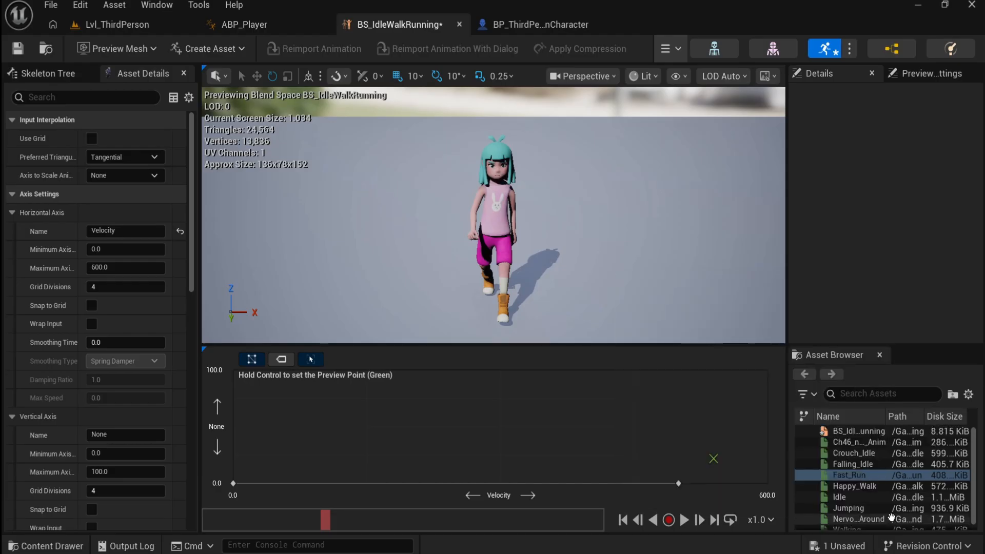
{"action": "scroll", "coordinate": [918, 527], "scroll_direction": "down", "scroll_amount": 1}
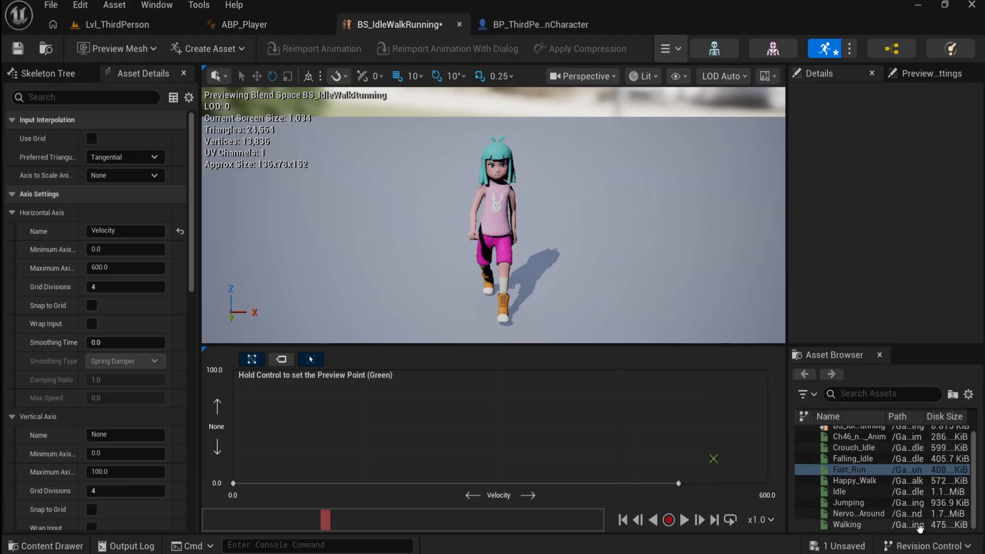
{"action": "scroll", "coordinate": [927, 451], "scroll_direction": "up", "scroll_amount": 1}
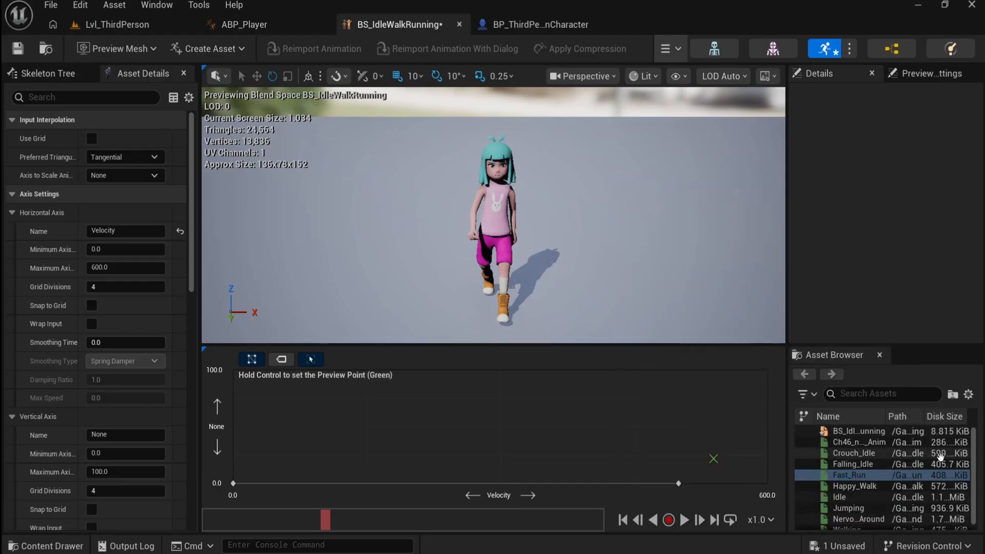
{"action": "scroll", "coordinate": [940, 456], "scroll_direction": "down", "scroll_amount": 1}
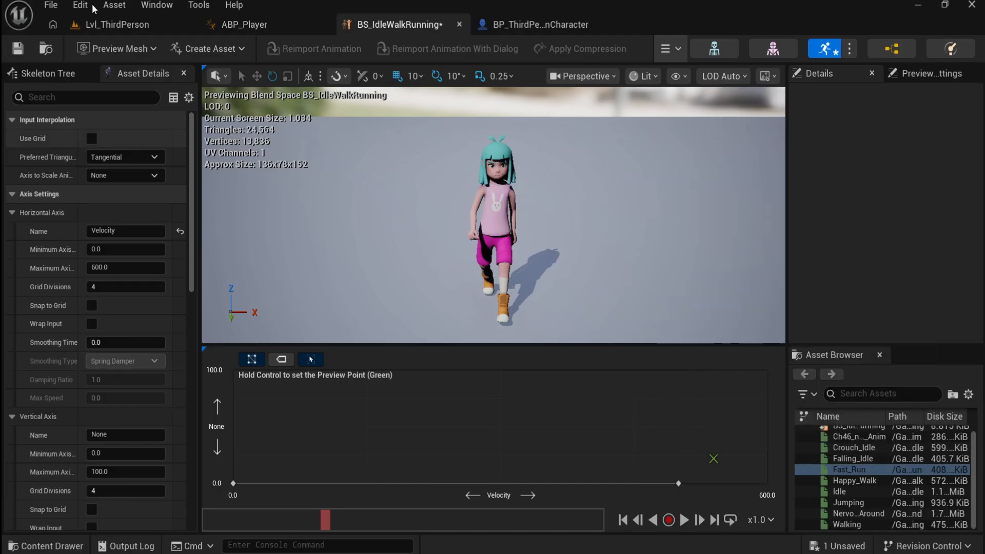
{"action": "left_click", "coordinate": [134, 23]}
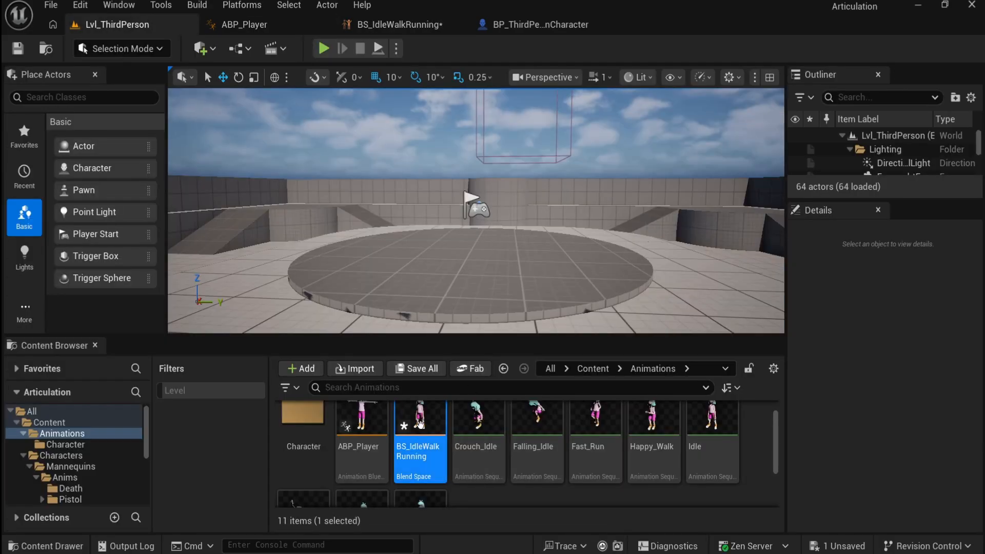
{"action": "left_click", "coordinate": [416, 369]}
{"action": "left_click", "coordinate": [590, 436]}
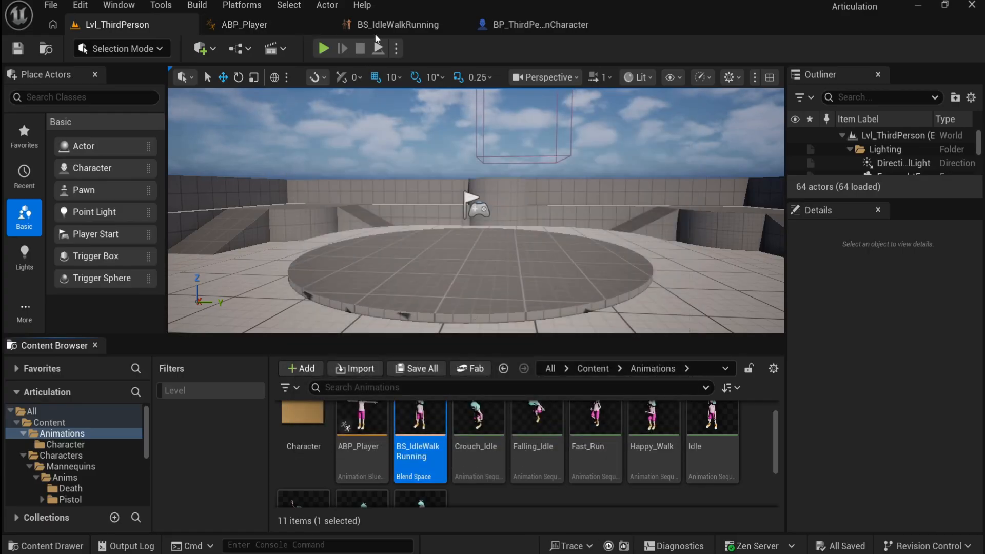
{"action": "left_click", "coordinate": [395, 24]}
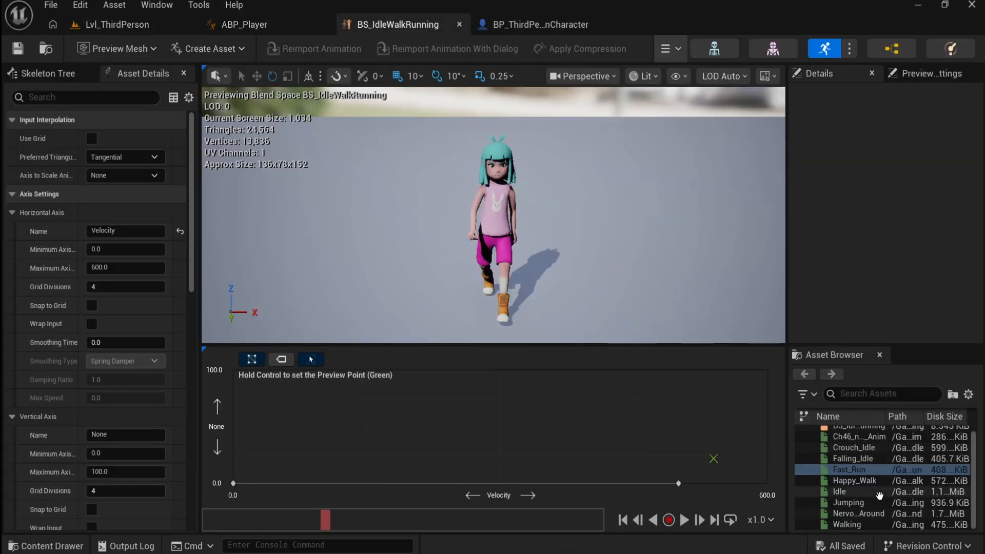
Step: Open the reimported Fast_Run animation and play its preview to check the running motion
{"action": "scroll", "coordinate": [866, 492], "scroll_direction": "up", "scroll_amount": 1}
{"action": "left_click", "coordinate": [861, 452]}
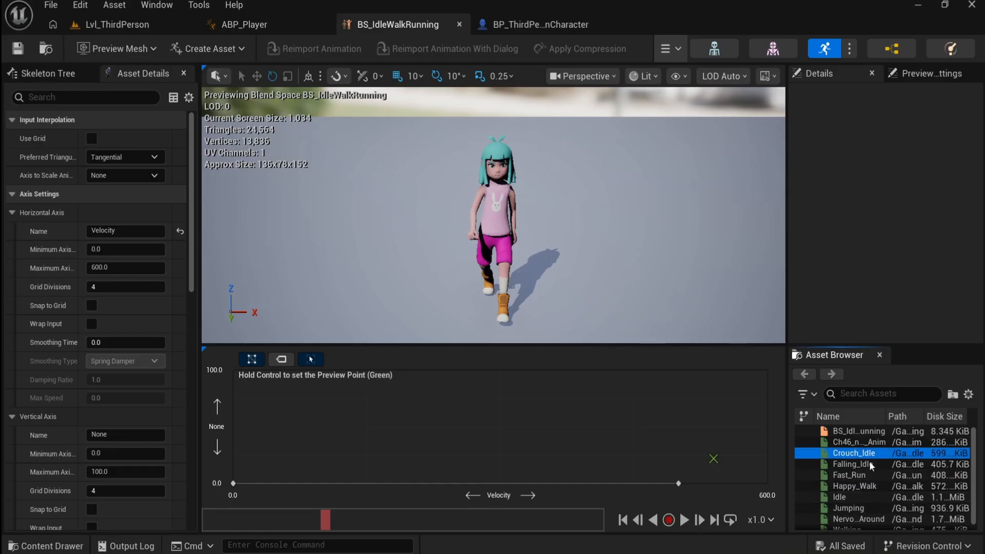
{"action": "scroll", "coordinate": [857, 508], "scroll_direction": "down", "scroll_amount": 1}
{"action": "left_click", "coordinate": [857, 509]}
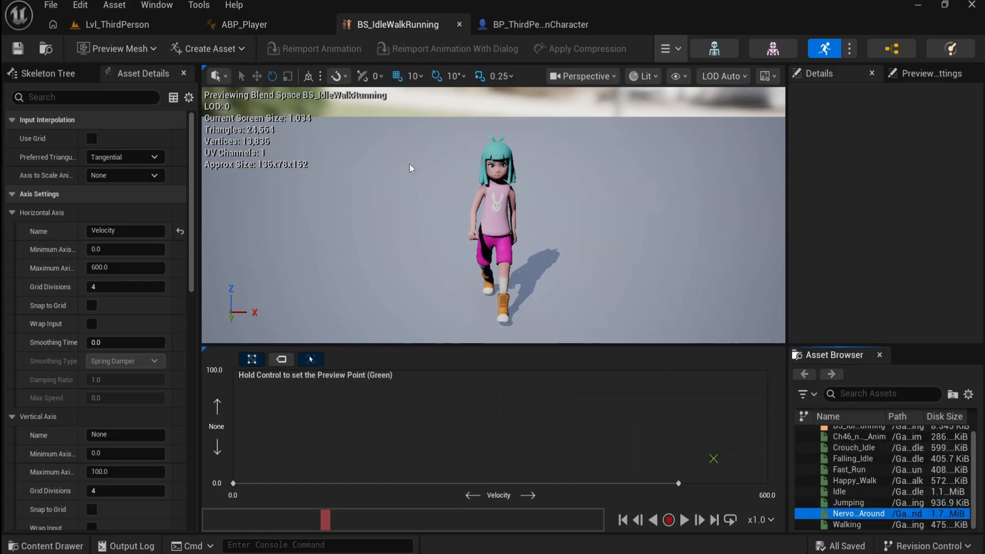
{"action": "left_click", "coordinate": [253, 25]}
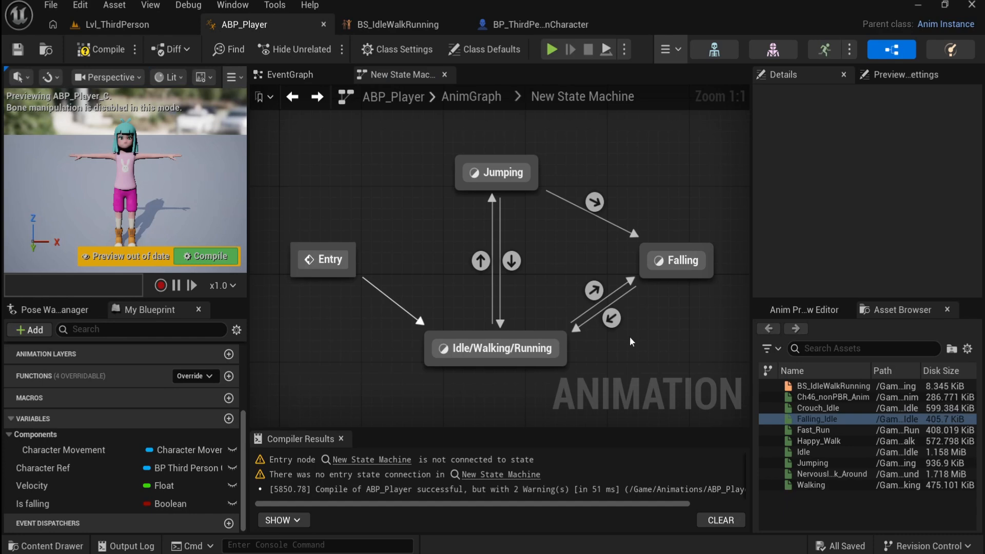
{"action": "left_click", "coordinate": [844, 509]}
{"action": "left_click", "coordinate": [820, 428]}
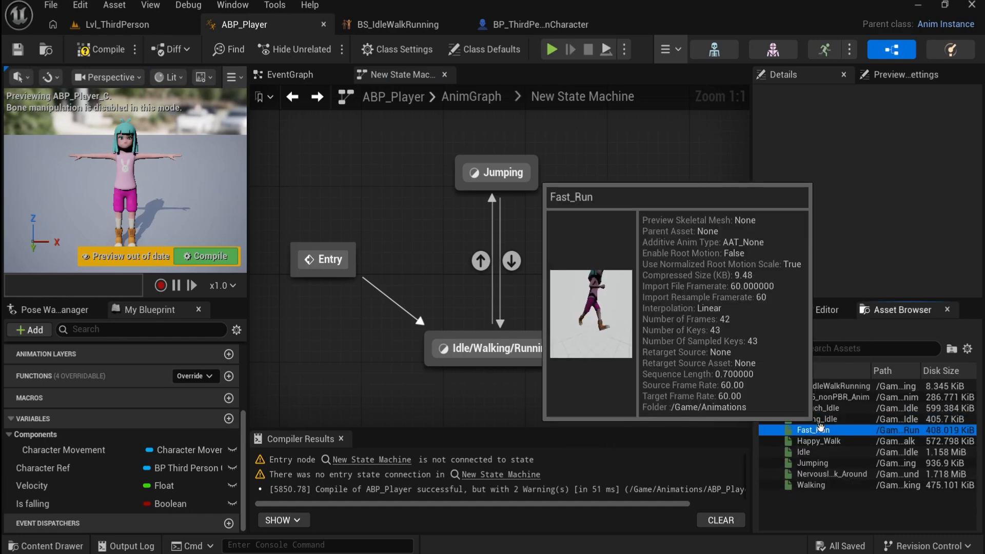
{"action": "double_click", "coordinate": [820, 429]}
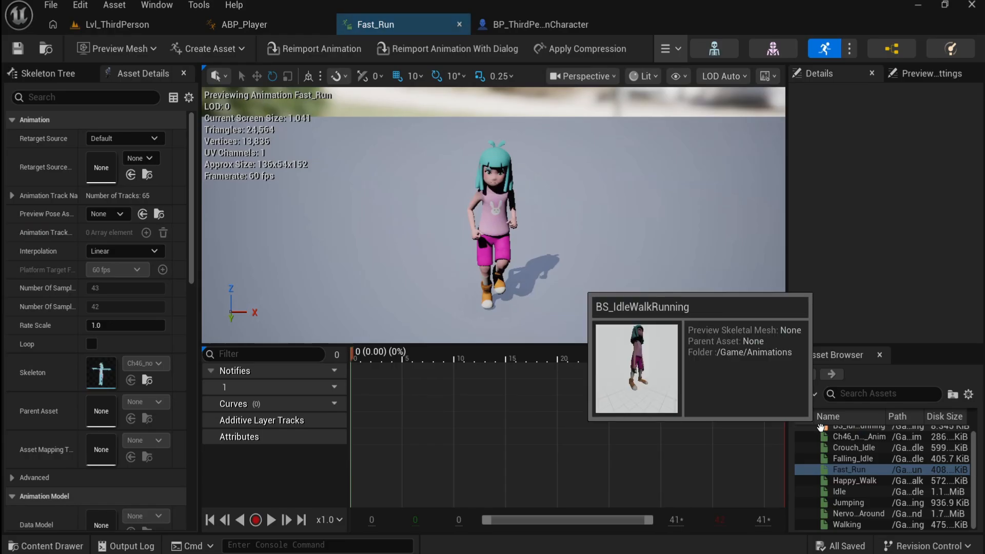
{"action": "left_click", "coordinate": [271, 520]}
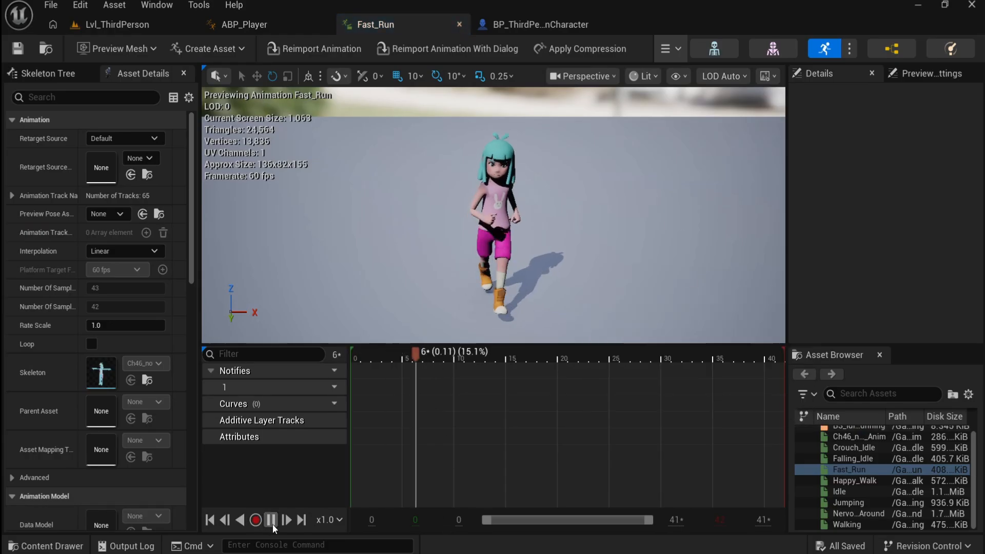
{"action": "left_click", "coordinate": [272, 520]}
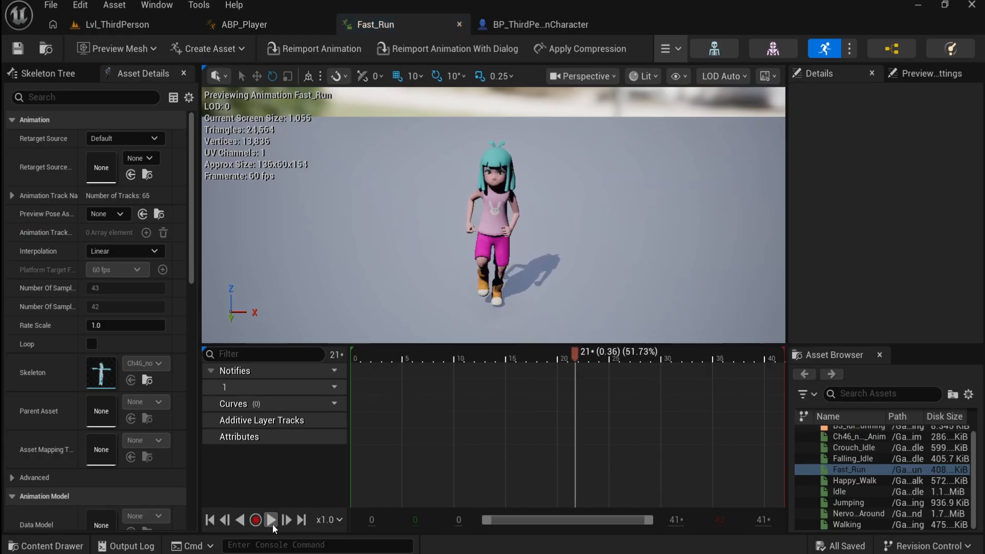
{"action": "left_click", "coordinate": [269, 26]}
{"action": "left_click", "coordinate": [409, 23]}
{"action": "left_click", "coordinate": [284, 23]}
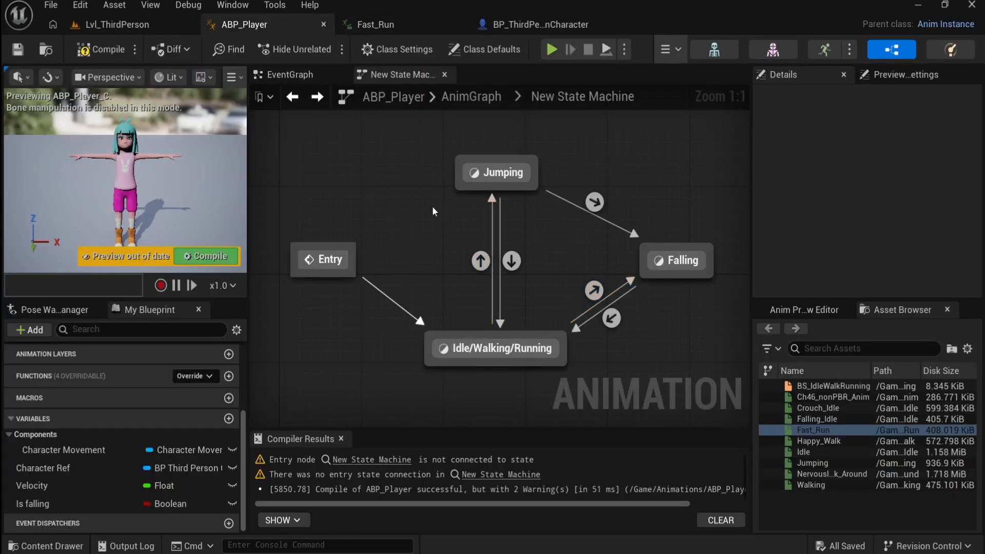
{"action": "left_click", "coordinate": [375, 24]}
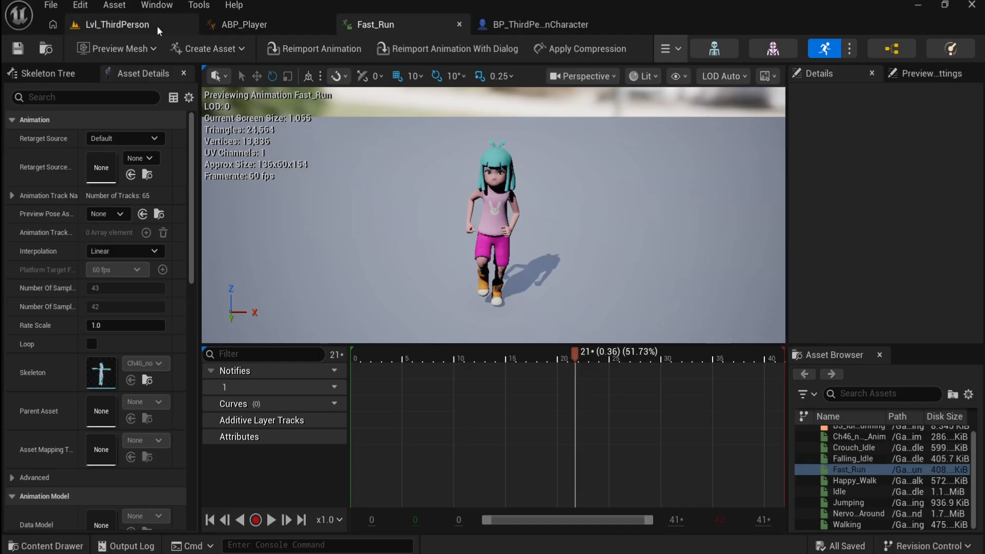
{"action": "left_click", "coordinate": [250, 27]}
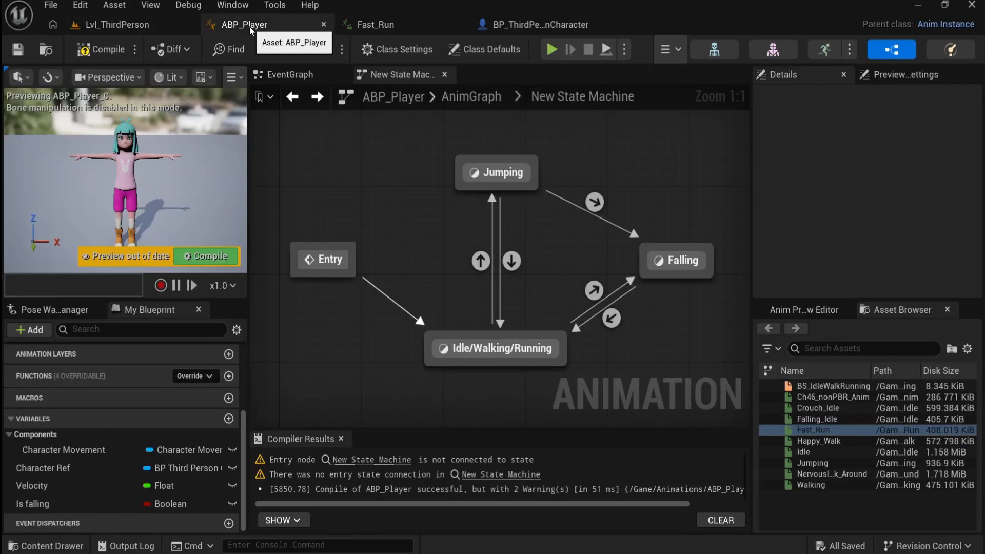
{"action": "left_click", "coordinate": [541, 27]}
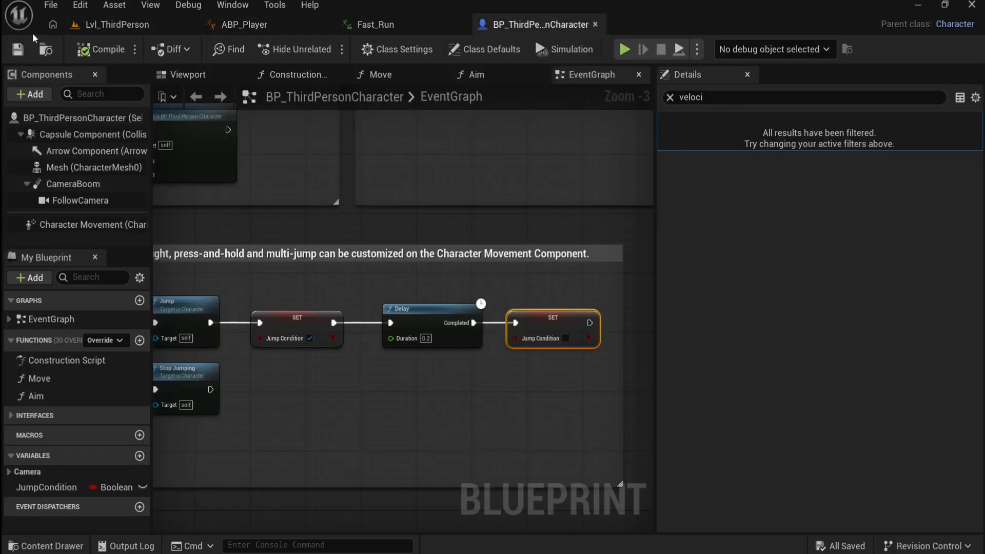
Step: Open the BS_IdleWalkRunning blend space and add the Fast_Run animation as a sample near the high end of the Velocity axis
{"action": "left_click", "coordinate": [117, 24]}
{"action": "scroll", "coordinate": [479, 466], "scroll_direction": "down", "scroll_amount": 2}
{"action": "scroll", "coordinate": [479, 468], "scroll_direction": "up", "scroll_amount": 2}
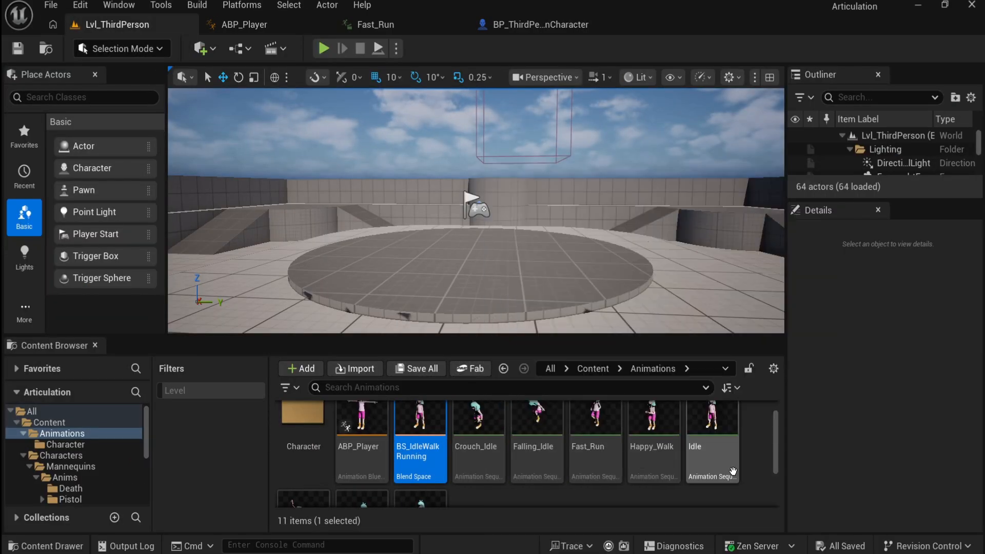
{"action": "scroll", "coordinate": [732, 472], "scroll_direction": "down", "scroll_amount": 2}
{"action": "scroll", "coordinate": [731, 471], "scroll_direction": "up", "scroll_amount": 2}
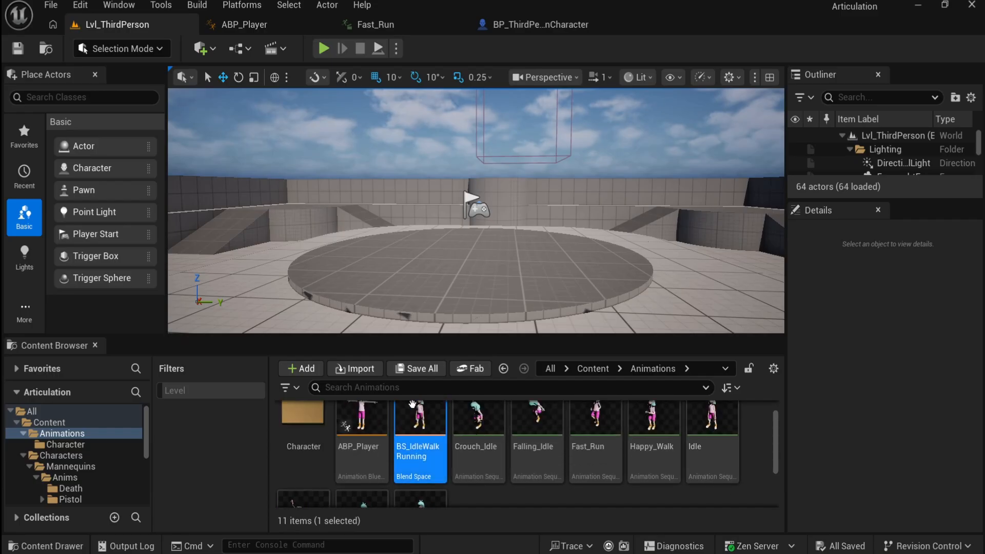
{"action": "double_click", "coordinate": [411, 418]}
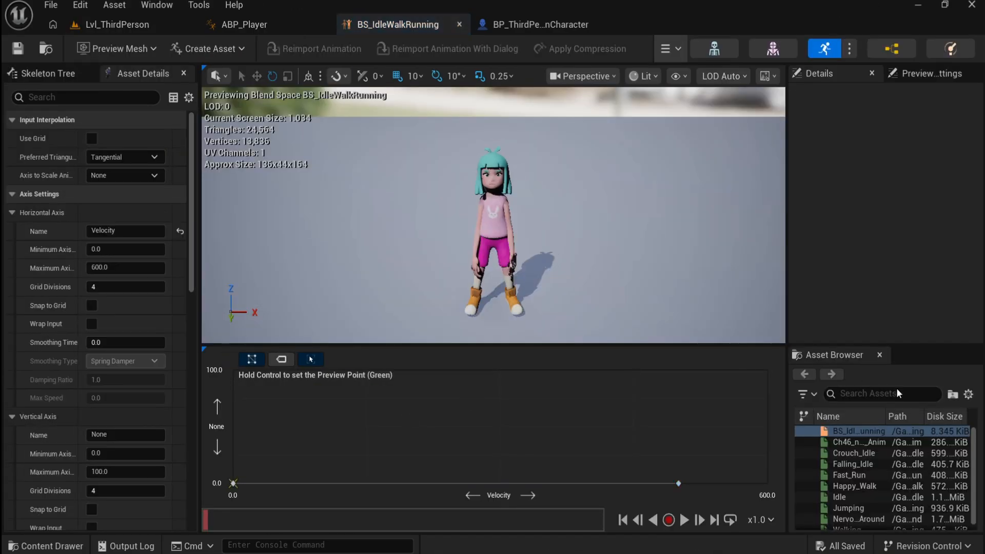
{"action": "left_click_drag", "start_coordinate": [849, 475], "coordinate": [761, 481]}
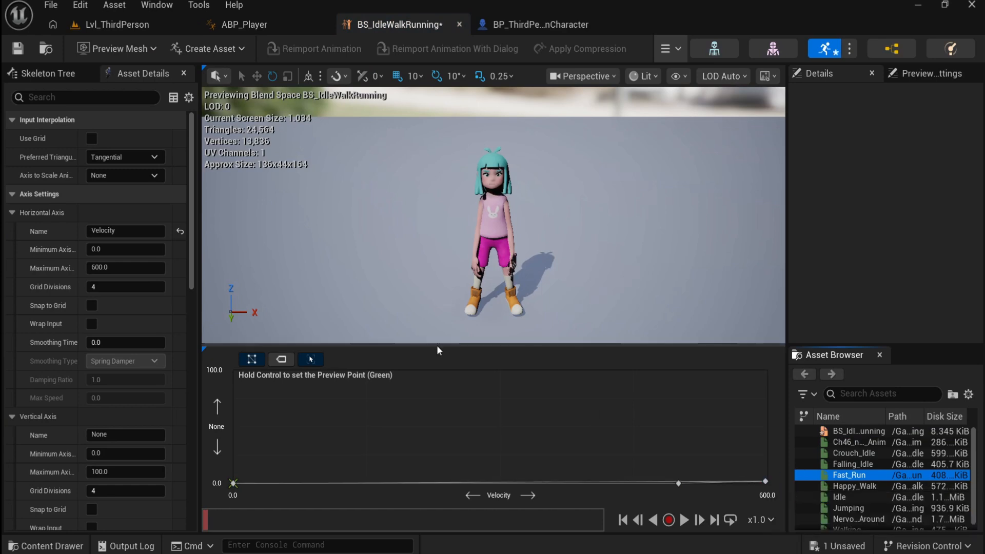
Step: Set the new Fast_Run sample's Velocity to 600 and its vertical-axis value to 0
{"action": "left_click", "coordinate": [762, 480]}
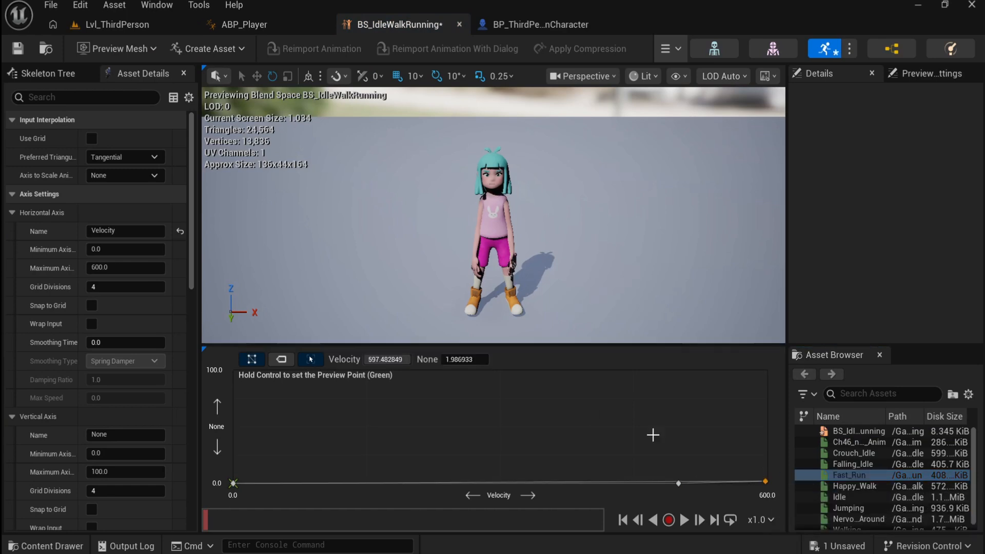
{"action": "left_click", "coordinate": [403, 363]}
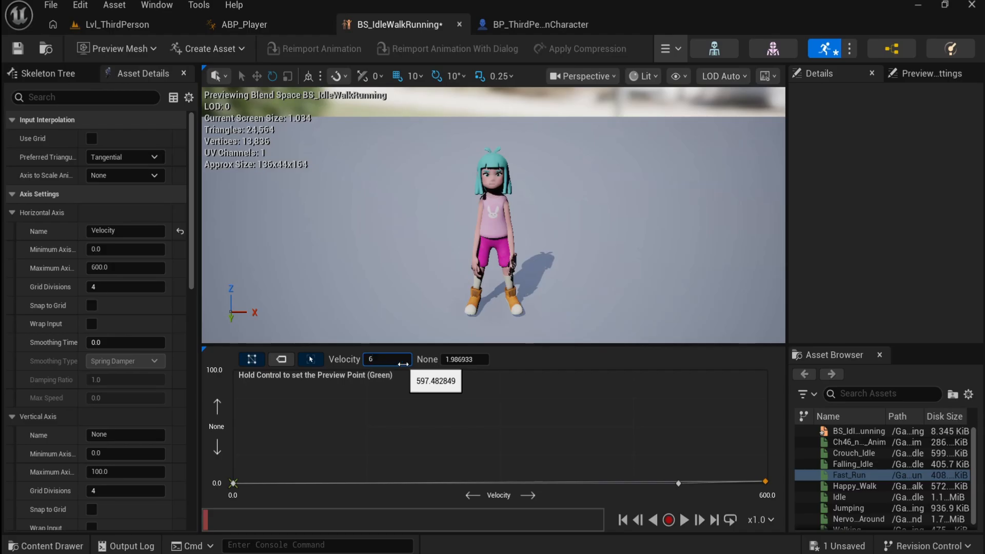
{"action": "key", "text": "Return"}
{"action": "left_click", "coordinate": [474, 358]}
{"action": "type", "text": "0"}
{"action": "key", "text": "Return"}
Step: Play the blend space preview and move the preview point along the Velocity axis from idle to running to check the blending
{"action": "left_click", "coordinate": [684, 520]}
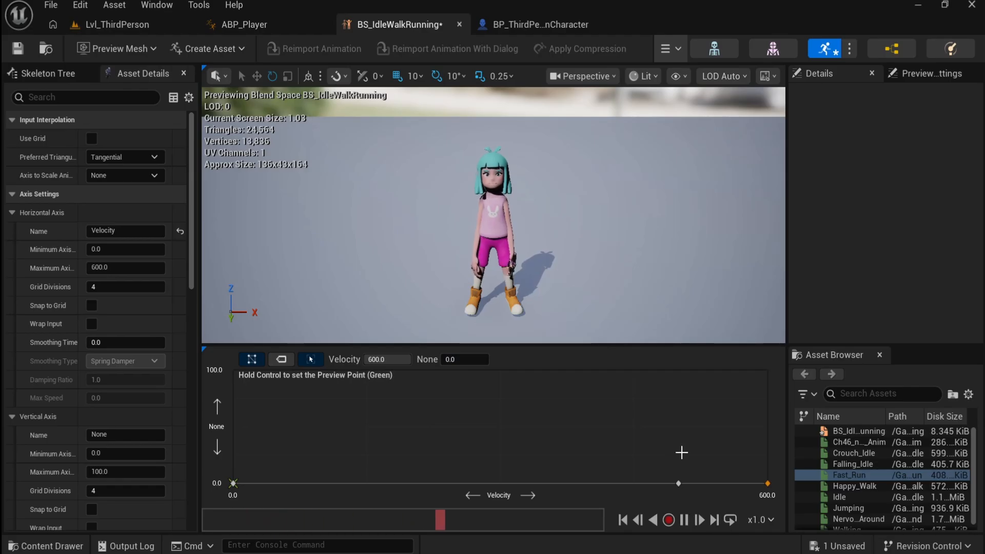
{"action": "left_click", "coordinate": [316, 445]}
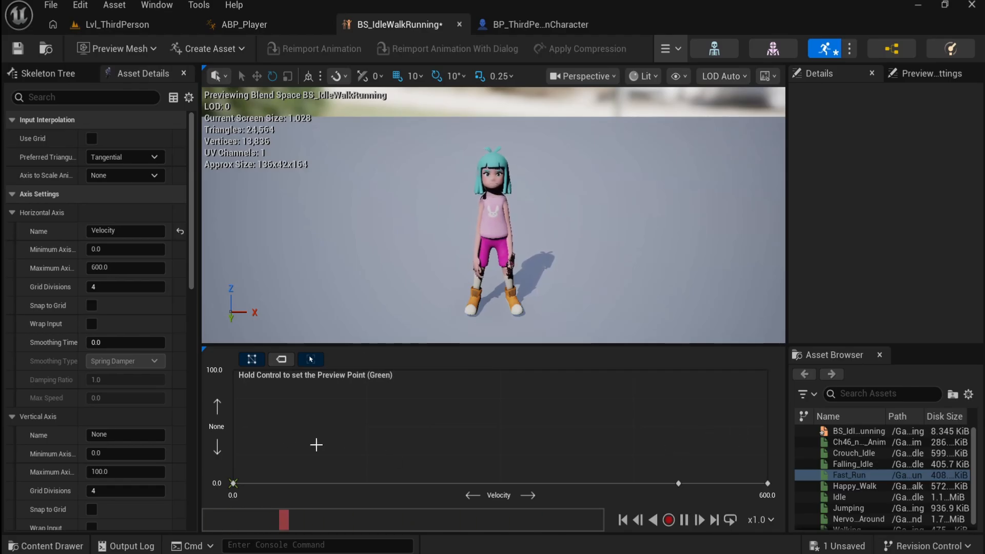
{"action": "left_click_drag", "start_coordinate": [355, 450], "coordinate": [768, 441], "text": "ctrl"}
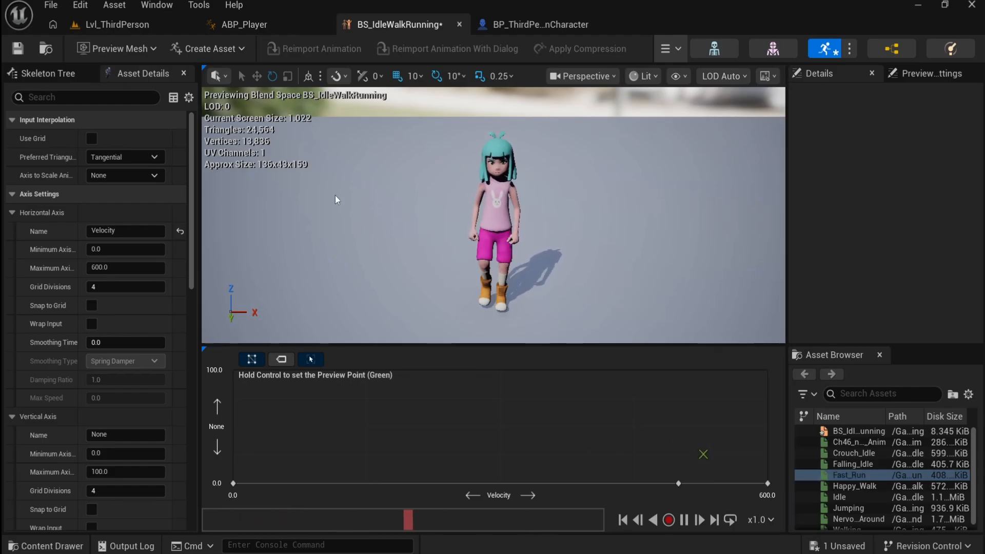
{"action": "left_click", "coordinate": [684, 519]}
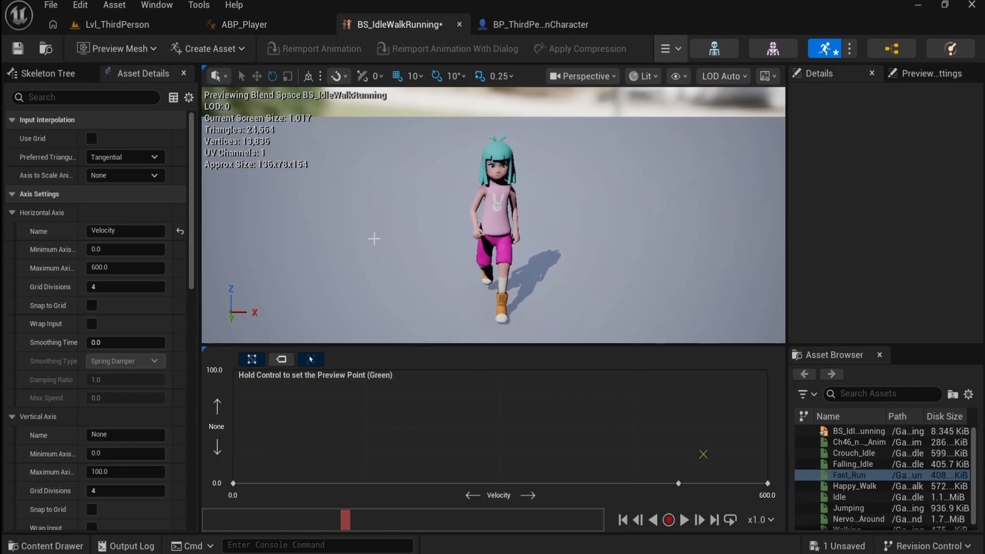
Step: Compile the ABP_Player animation blueprint and open its Idle/Walking/Running state
{"action": "left_click", "coordinate": [536, 25]}
{"action": "left_click", "coordinate": [272, 24]}
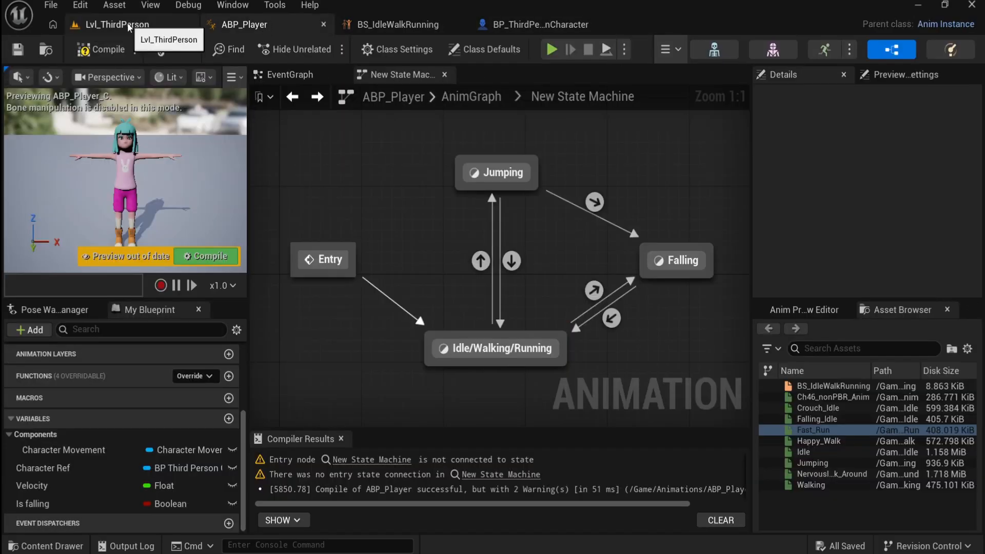
{"action": "left_click", "coordinate": [104, 49]}
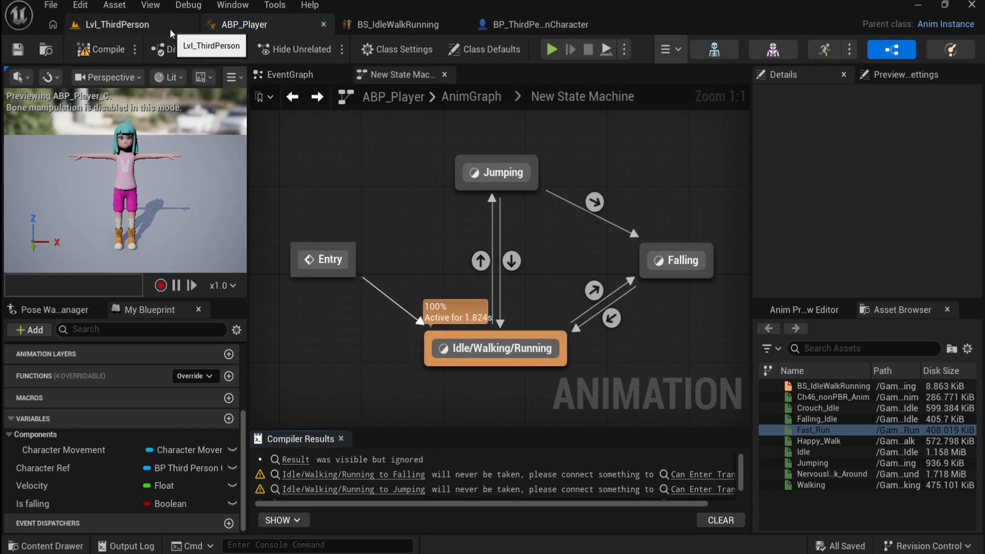
{"action": "double_click", "coordinate": [537, 338]}
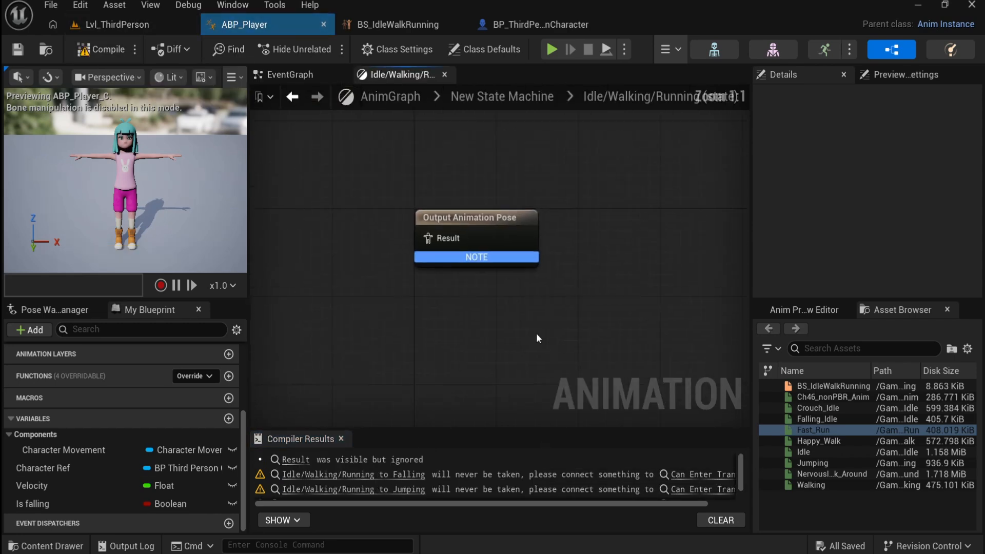
Step: Add the BS_IdleWalkRunning blend space to the state graph and connect its pose output to the Output Animation Pose result
{"action": "left_click_drag", "start_coordinate": [506, 237], "coordinate": [615, 222]}
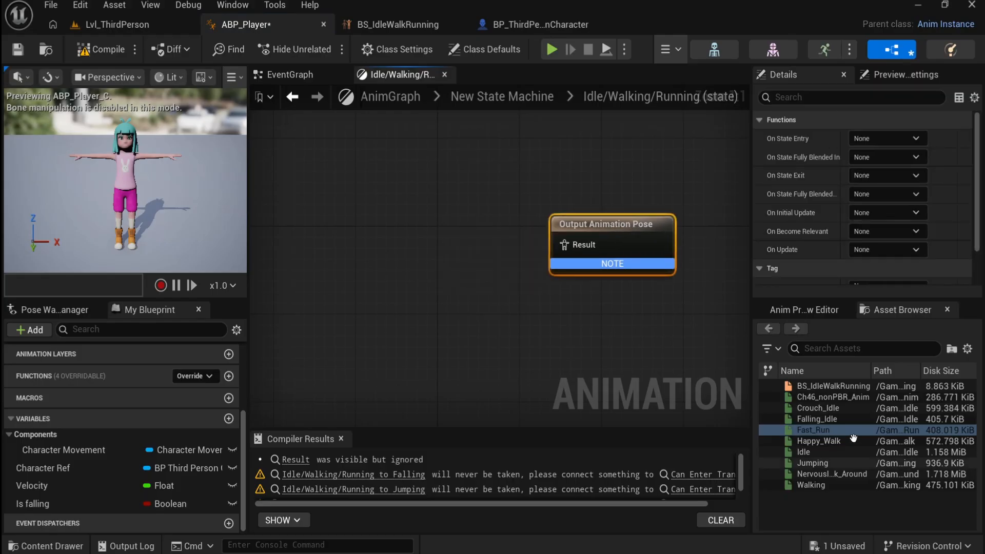
{"action": "left_click", "coordinate": [831, 396]}
{"action": "left_click_drag", "start_coordinate": [815, 386], "coordinate": [384, 266]}
{"action": "left_click_drag", "start_coordinate": [444, 273], "coordinate": [565, 246]}
{"action": "right_click_drag", "start_coordinate": [571, 332], "coordinate": [690, 339]}
{"action": "left_click_drag", "start_coordinate": [541, 232], "coordinate": [563, 219]}
{"action": "right_click_drag", "start_coordinate": [462, 333], "coordinate": [416, 314]}
{"action": "left_click", "coordinate": [405, 316]}
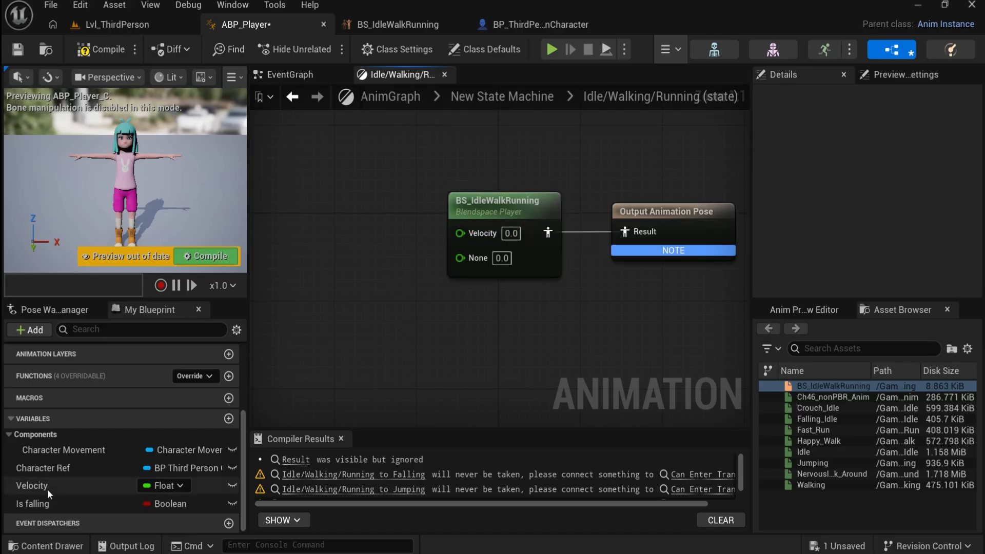
Step: Add a Get Velocity node, connect it to the blend space player's Velocity input, and compile the animation blueprint
{"action": "left_click", "coordinate": [32, 485]}
{"action": "left_click_drag", "start_coordinate": [32, 485], "coordinate": [346, 206], "text": "ctrl"}
{"action": "left_click", "coordinate": [398, 239]}
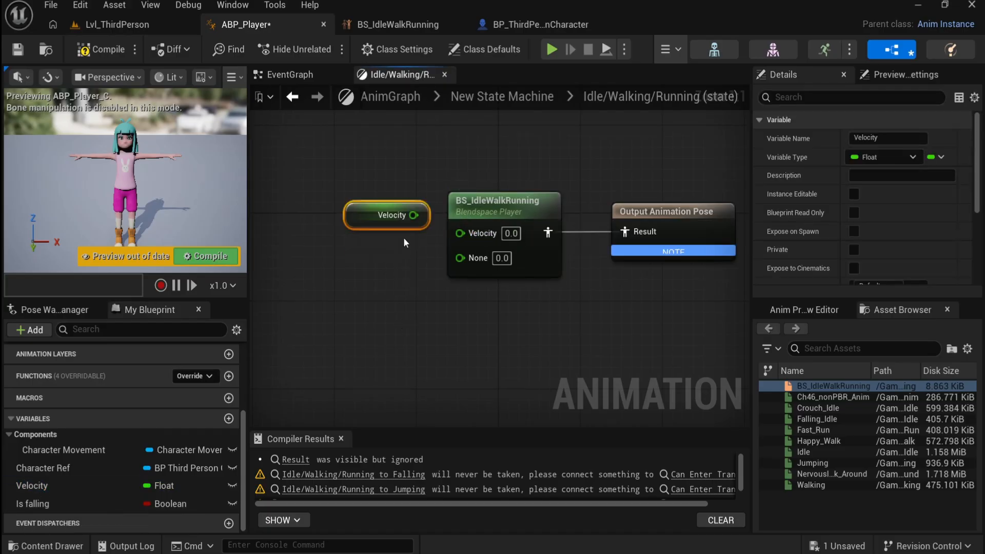
{"action": "left_click_drag", "start_coordinate": [413, 215], "coordinate": [463, 235]}
{"action": "left_click_drag", "start_coordinate": [389, 202], "coordinate": [354, 213]}
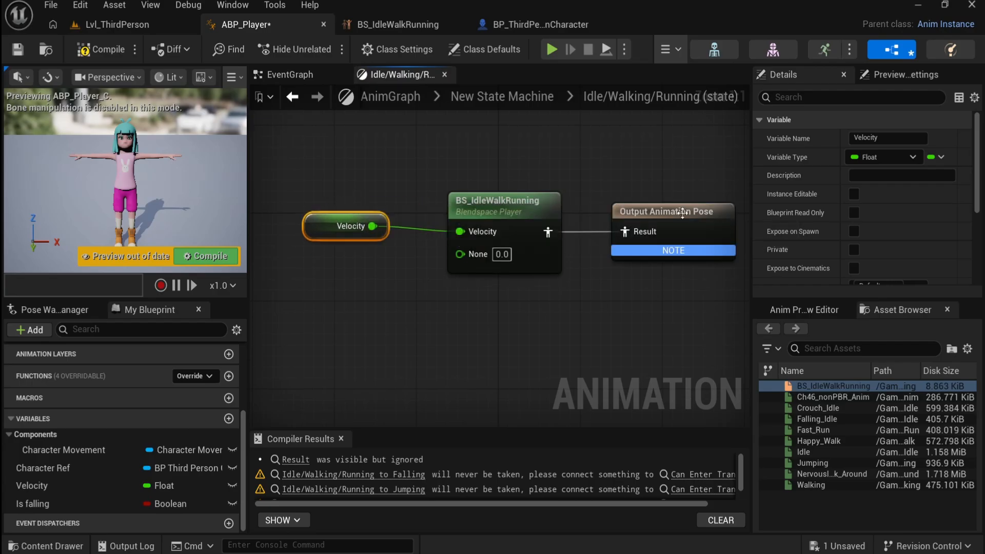
{"action": "left_click", "coordinate": [101, 49]}
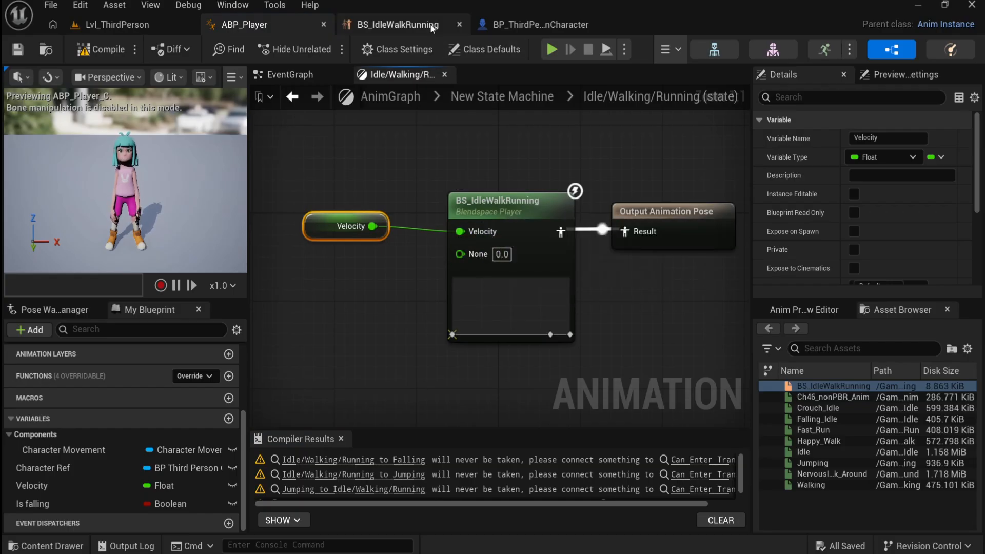
Step: Name the vertical axis of the BS_IdleWalkRunning blend space Vertical, save the asset, and return to ABP_Player
{"action": "left_click", "coordinate": [398, 24]}
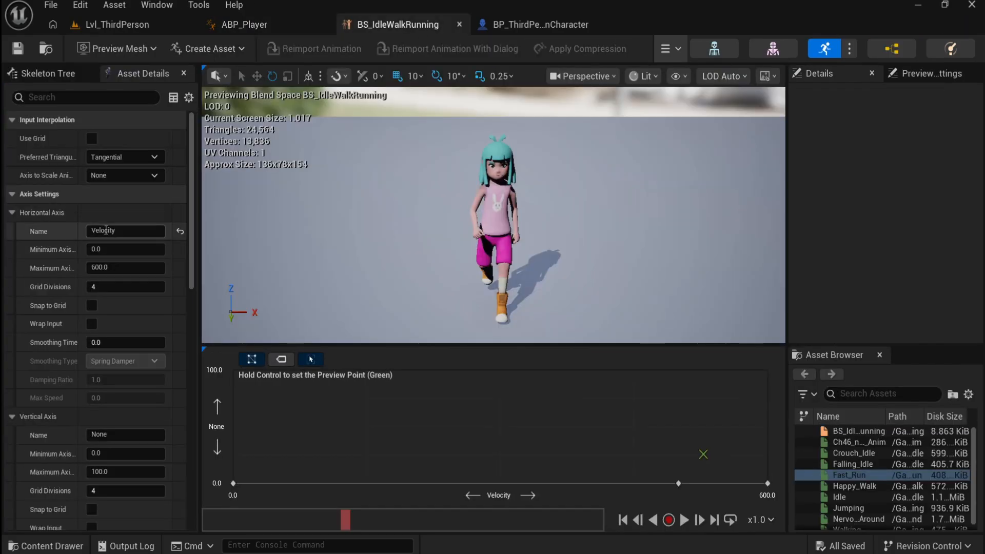
{"action": "left_click", "coordinate": [290, 27]}
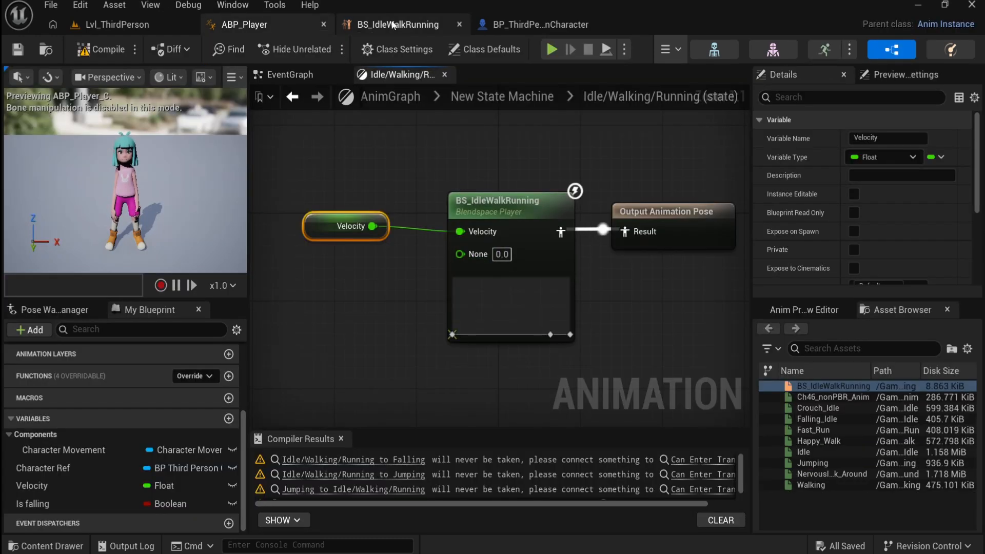
{"action": "left_click", "coordinate": [398, 25]}
{"action": "left_click_drag", "start_coordinate": [127, 435], "coordinate": [2, 452]}
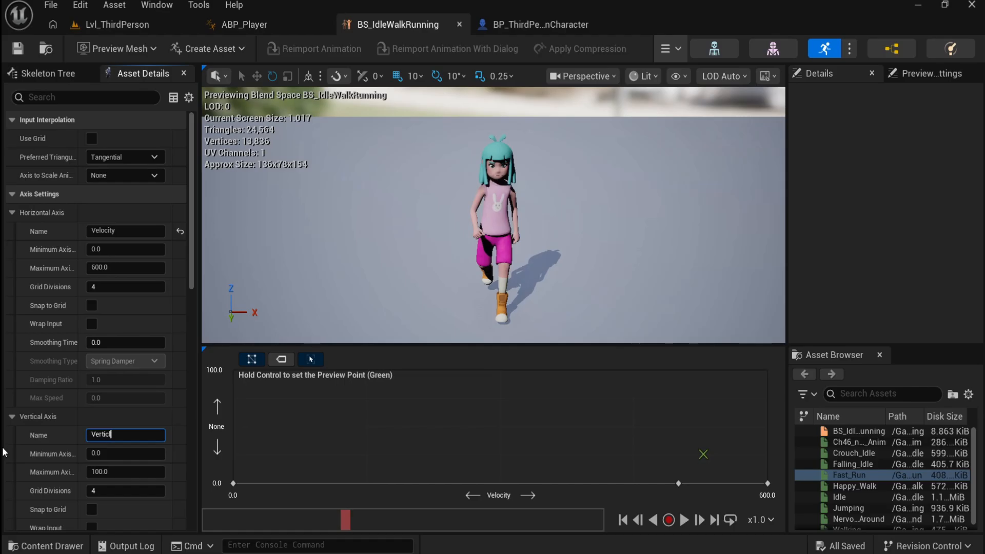
{"action": "type", "text": "Vertical"}
{"action": "key", "text": "Return"}
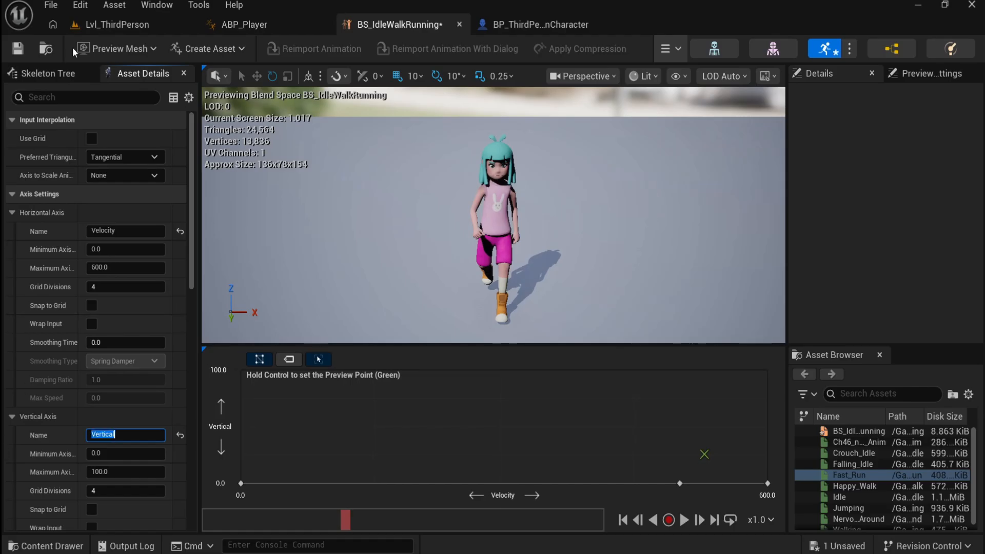
{"action": "left_click", "coordinate": [17, 50]}
{"action": "left_click", "coordinate": [257, 24]}
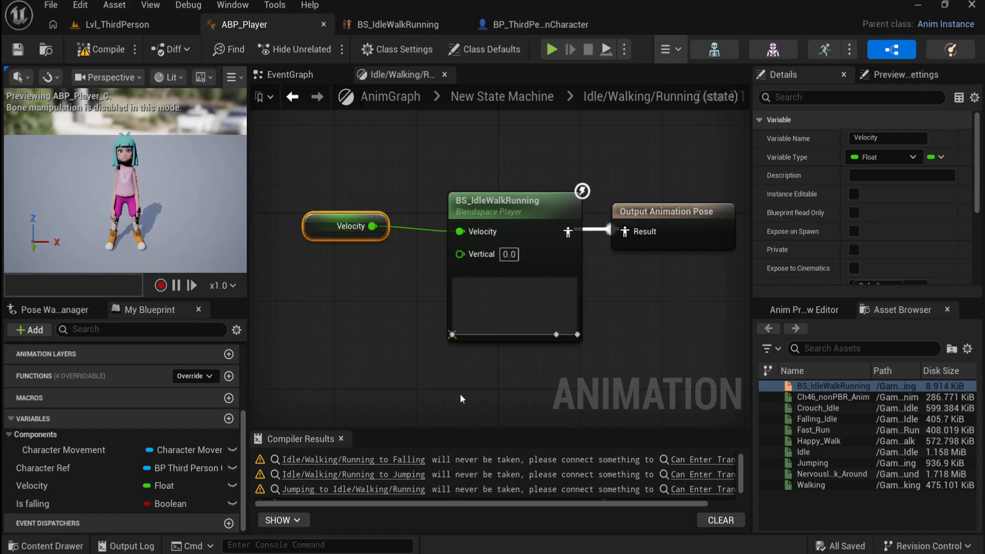
Step: Enlarge the compiler results area and examine the messages about the state transitions
{"action": "mouse_move", "coordinate": [581, 193]}
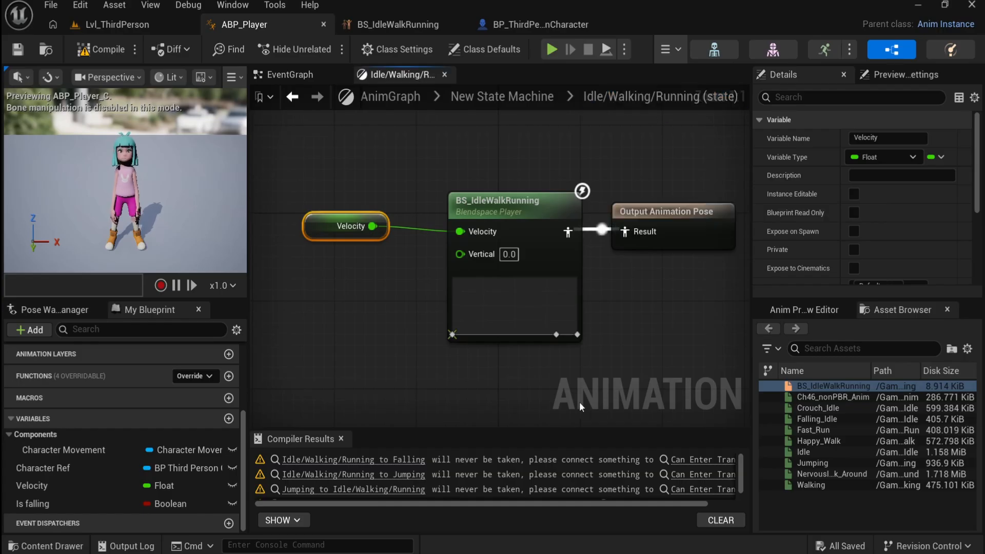
{"action": "left_click_drag", "start_coordinate": [558, 430], "coordinate": [564, 381]}
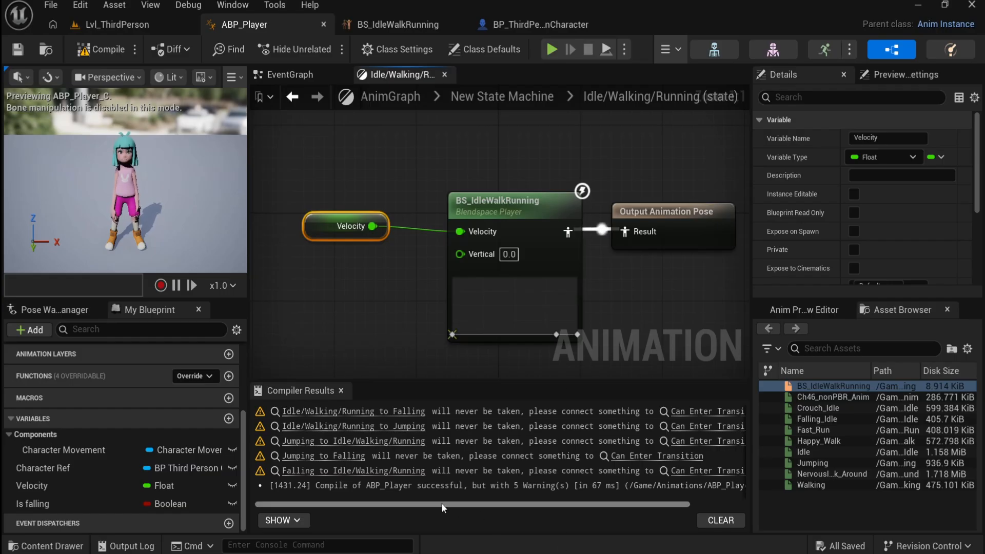
{"action": "left_click_drag", "start_coordinate": [441, 502], "coordinate": [398, 507]}
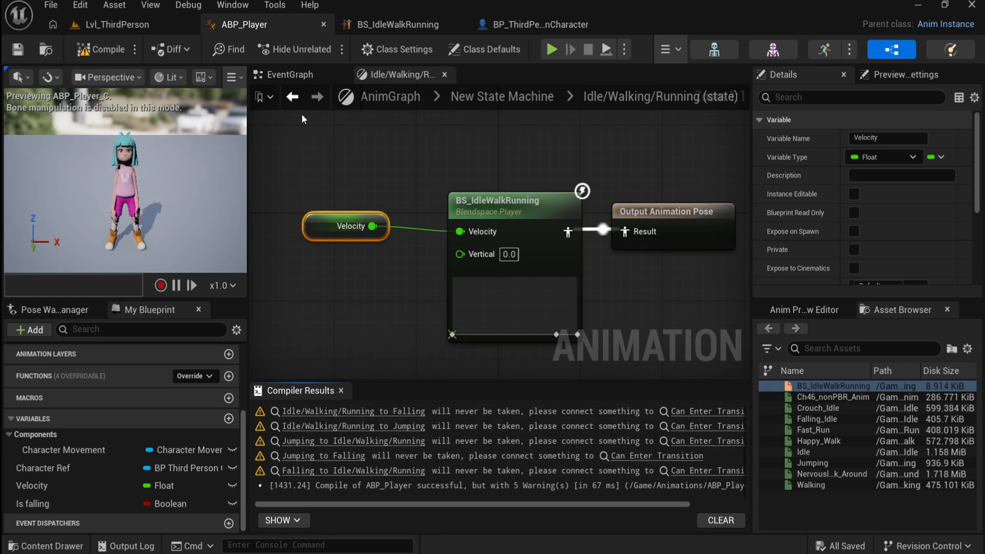
Step: Open the Idle/Walking/Running to Jumping transition rule and add a Get Character Ref node to its graph
{"action": "left_click", "coordinate": [293, 98]}
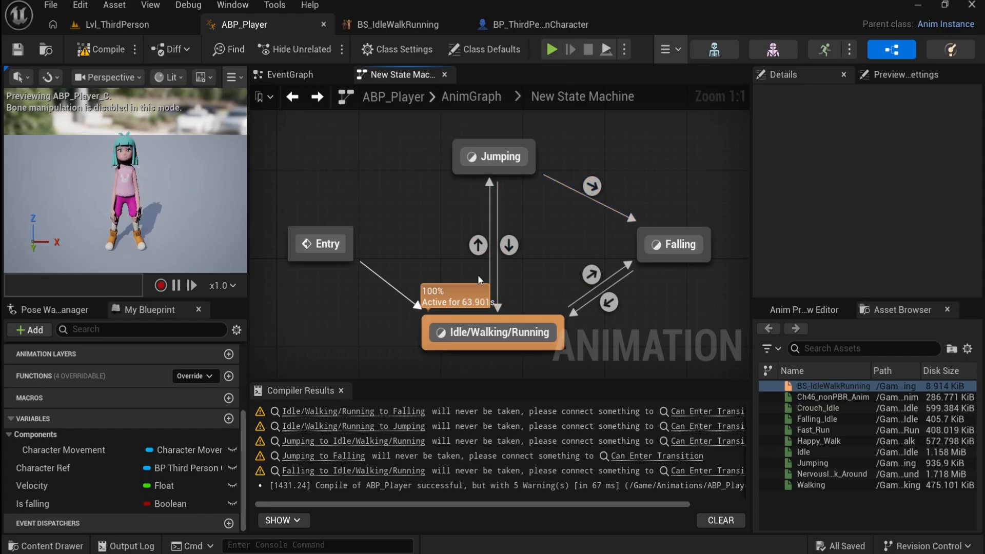
{"action": "double_click", "coordinate": [478, 245]}
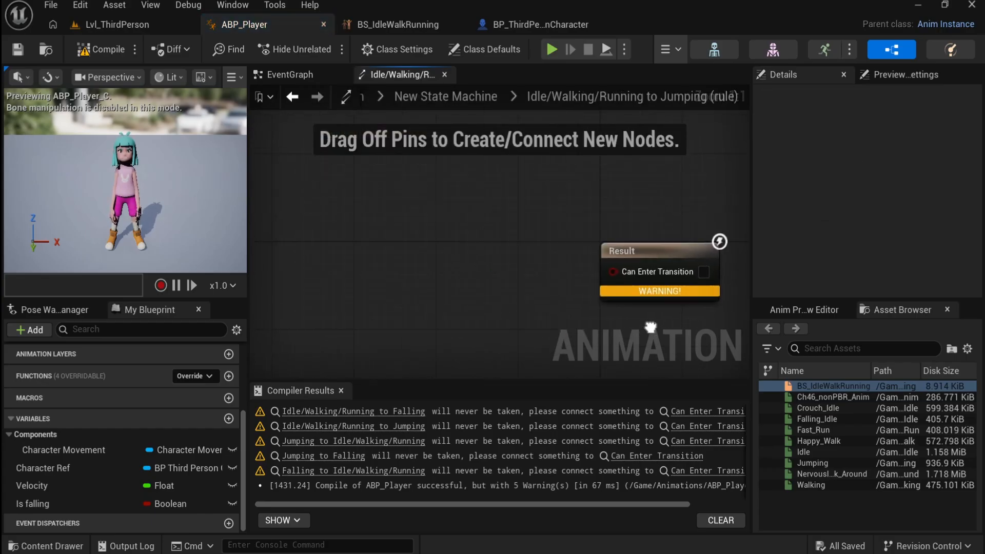
{"action": "right_click_drag", "start_coordinate": [651, 327], "coordinate": [609, 312]}
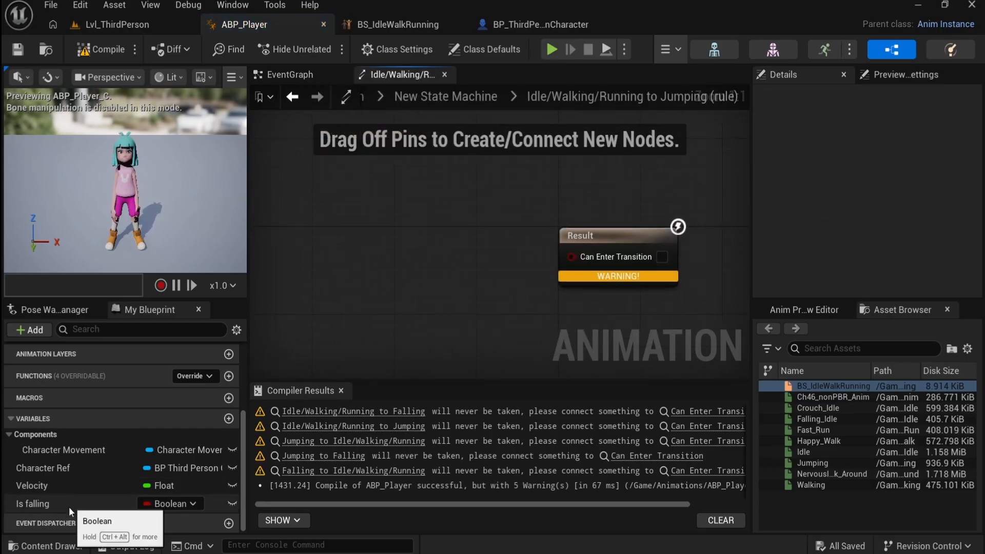
{"action": "scroll", "coordinate": [88, 500], "scroll_direction": "up", "scroll_amount": 1}
{"action": "scroll", "coordinate": [88, 507], "scroll_direction": "down", "scroll_amount": 1}
{"action": "left_click_drag", "start_coordinate": [95, 469], "coordinate": [302, 238], "text": "ctrl"}
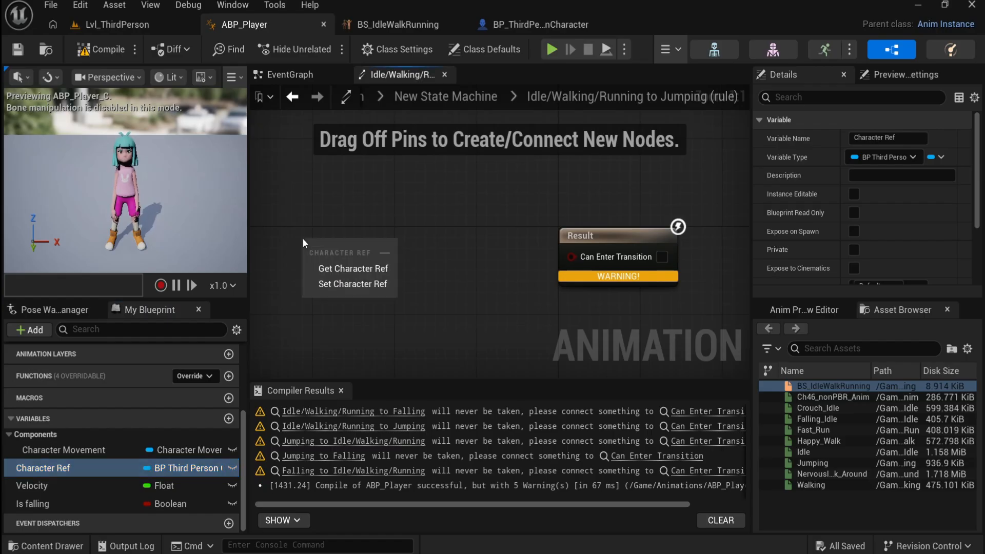
{"action": "left_click", "coordinate": [350, 268]}
Step: Add a Get Jump Condition node targeting Character Ref and arrange the nodes in line with the transition's Result node
{"action": "left_click_drag", "start_coordinate": [373, 251], "coordinate": [419, 312]}
{"action": "type", "text": "ias"}
{"action": "key", "text": "BackSpace"}
{"action": "key", "text": "BackSpace"}
{"action": "key", "text": "BackSpace"}
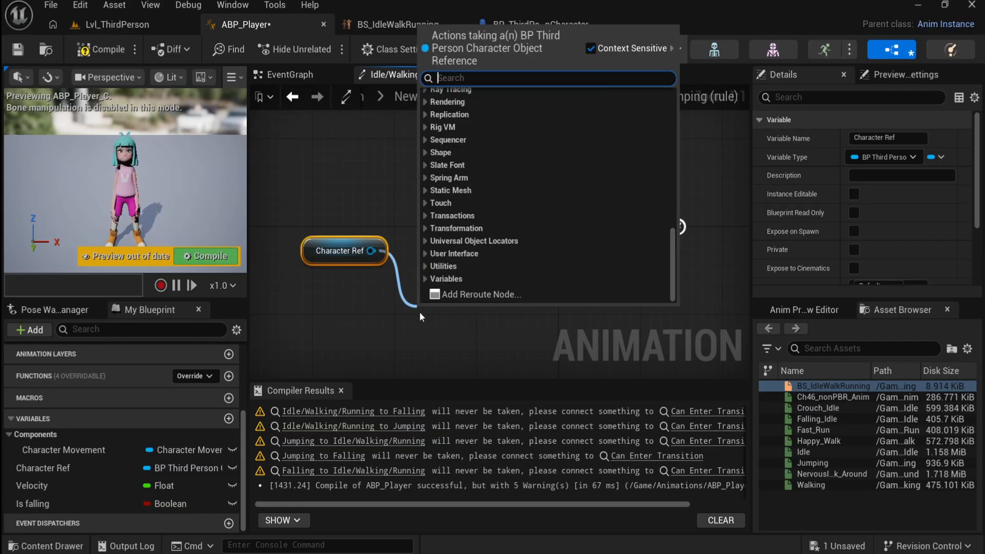
{"action": "type", "text": "jumpc"}
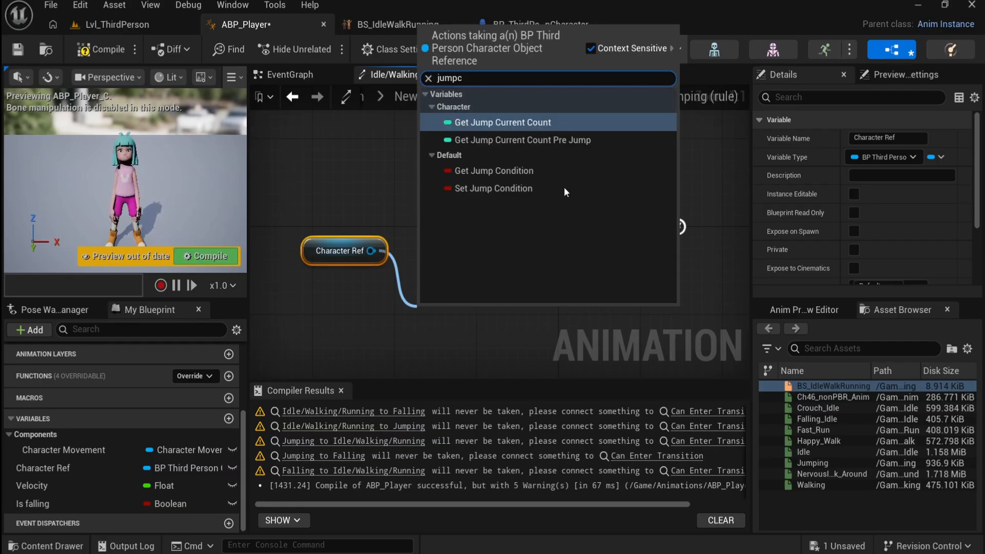
{"action": "left_click", "coordinate": [512, 169]}
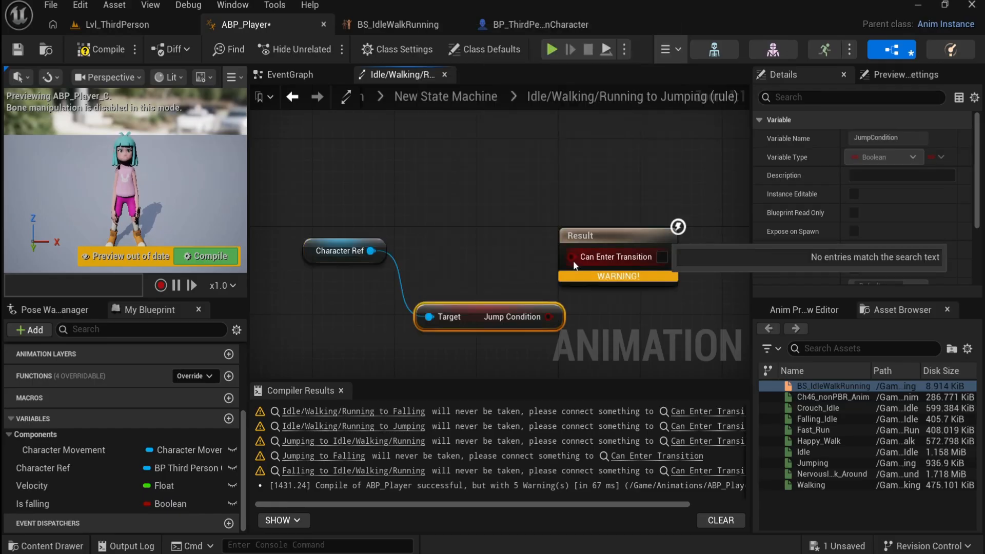
{"action": "left_click_drag", "start_coordinate": [338, 208], "coordinate": [449, 238]}
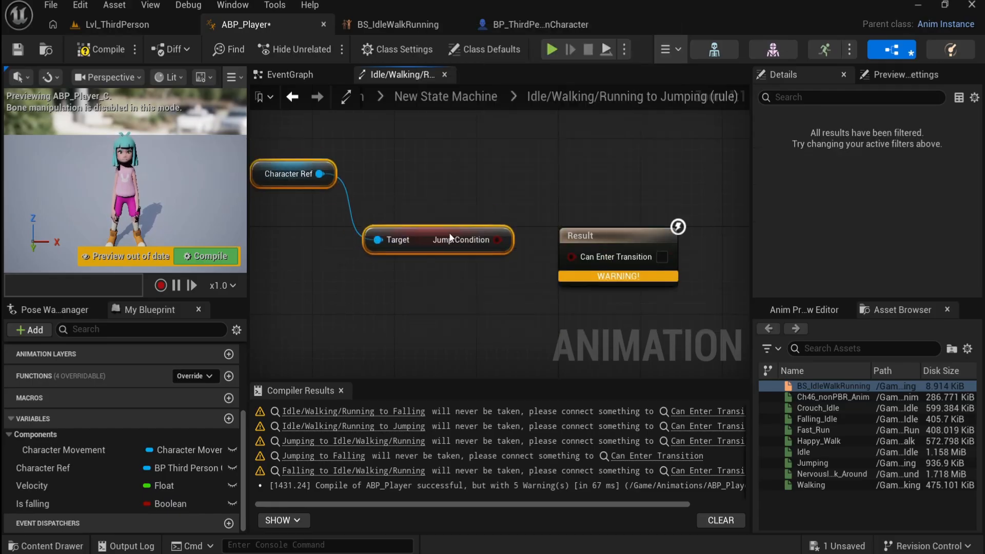
{"action": "left_click_drag", "start_coordinate": [615, 235], "coordinate": [623, 223]}
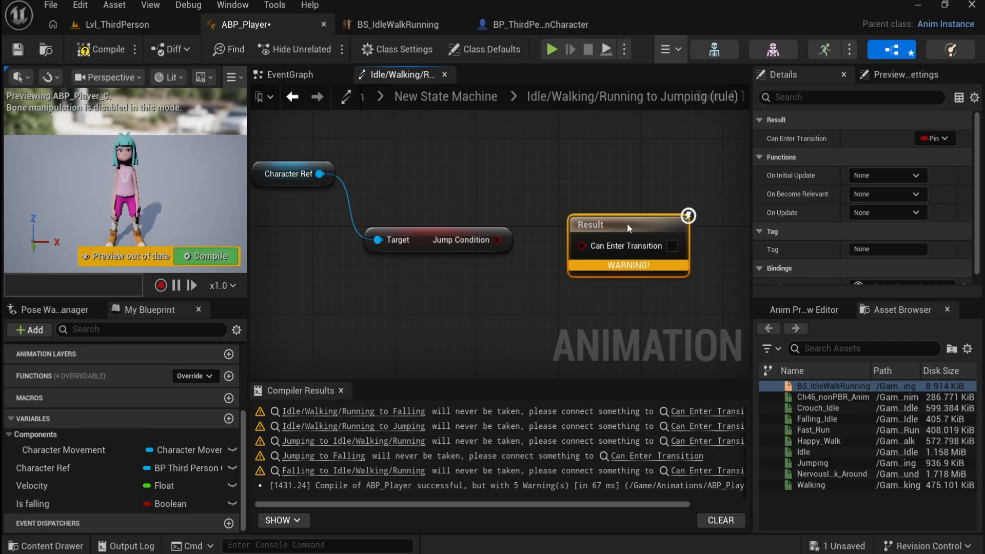
Step: Connect Jump Condition to the Result node's Can Enter Transition input, save ABP_Player, and return to the state machine
{"action": "left_click_drag", "start_coordinate": [497, 241], "coordinate": [648, 226]}
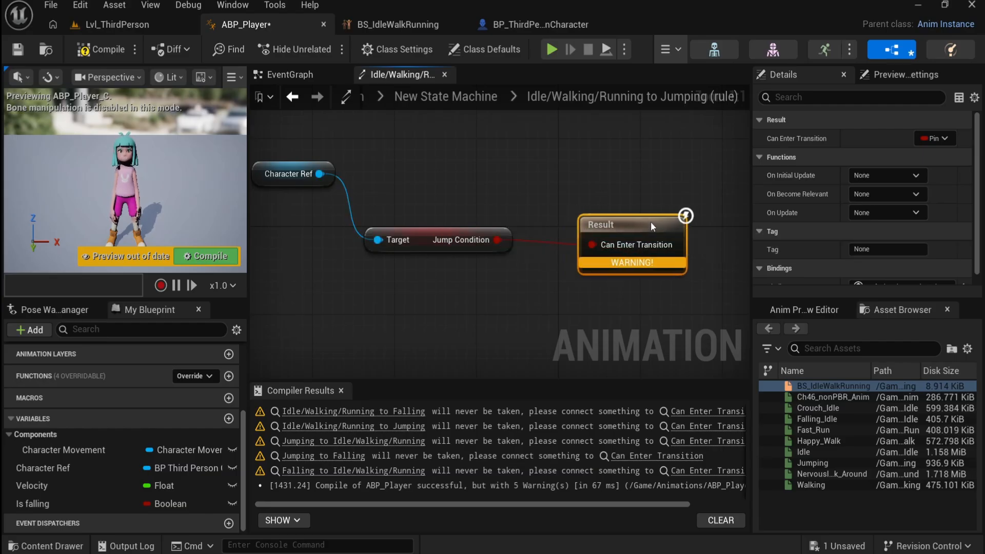
{"action": "left_click", "coordinate": [19, 49]}
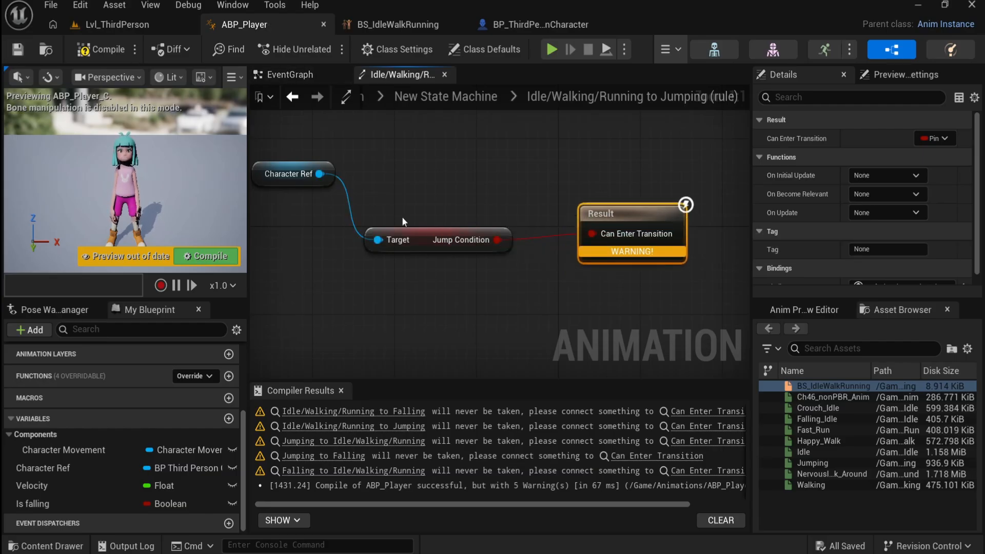
{"action": "scroll", "coordinate": [564, 205], "scroll_direction": "down", "scroll_amount": 1}
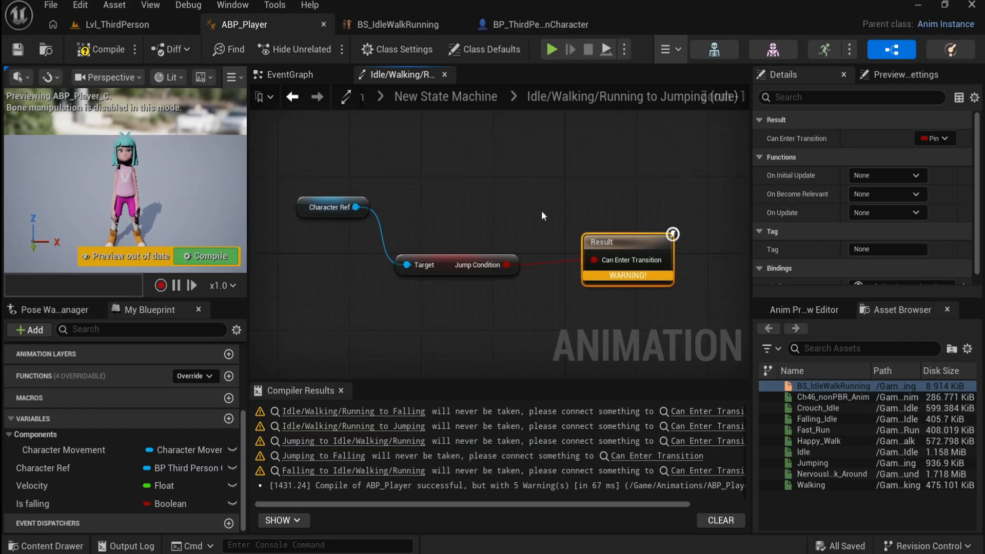
{"action": "left_click", "coordinate": [291, 96]}
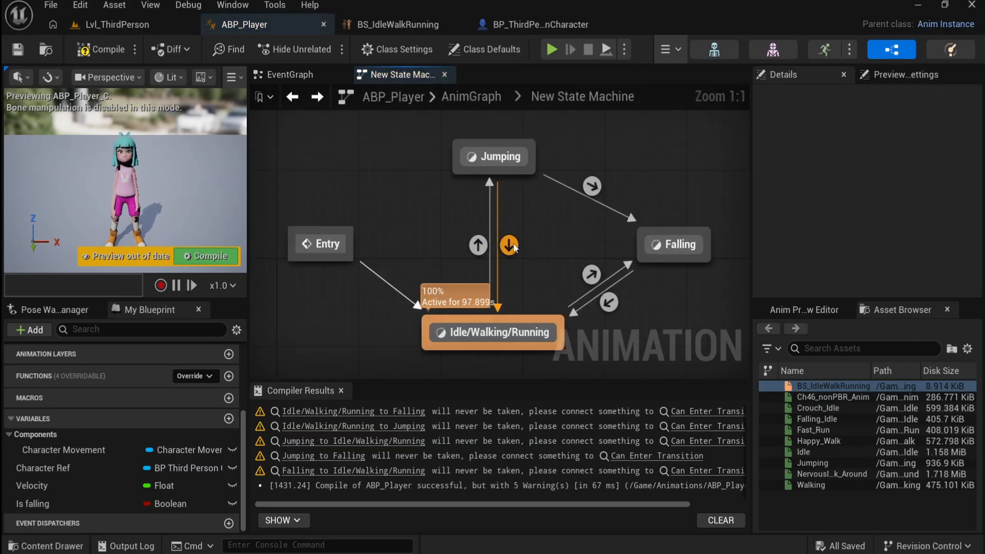
Step: Examine the Jump Input logic in BP_ThirdPersonCharacter that sets Jump Condition, starting from the Idle/Walking/Running to Jumping rule, and return to ABP_Player
{"action": "double_click", "coordinate": [478, 246]}
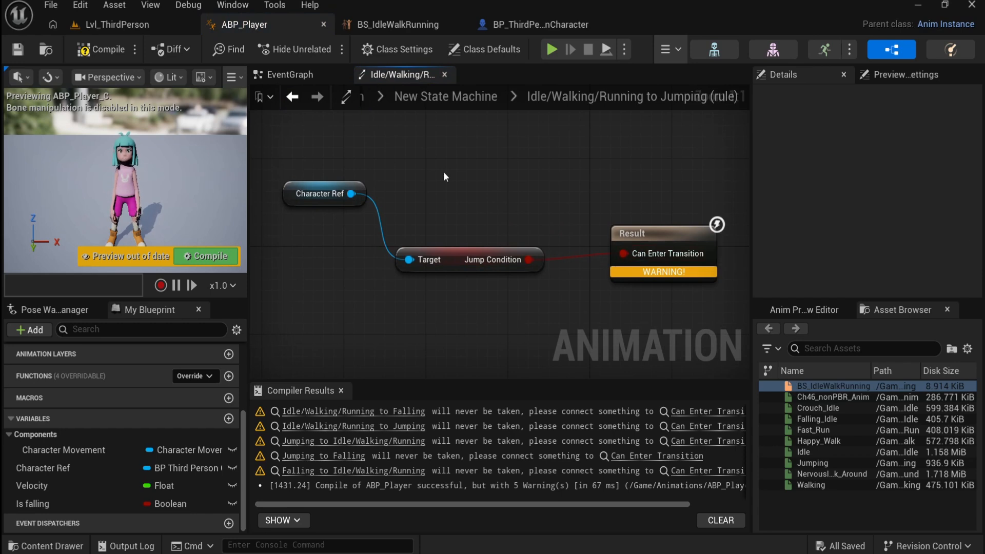
{"action": "left_click", "coordinate": [537, 24]}
{"action": "right_click_drag", "start_coordinate": [241, 329], "coordinate": [297, 329]}
{"action": "right_click_drag", "start_coordinate": [233, 325], "coordinate": [397, 362]}
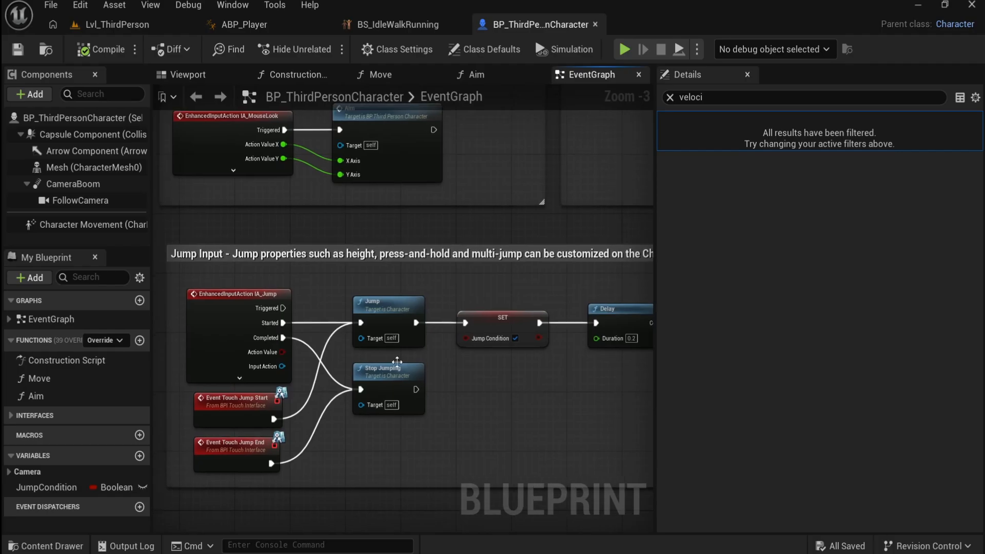
{"action": "right_click_drag", "start_coordinate": [513, 377], "coordinate": [387, 359]}
{"action": "right_click_drag", "start_coordinate": [473, 390], "coordinate": [418, 391]}
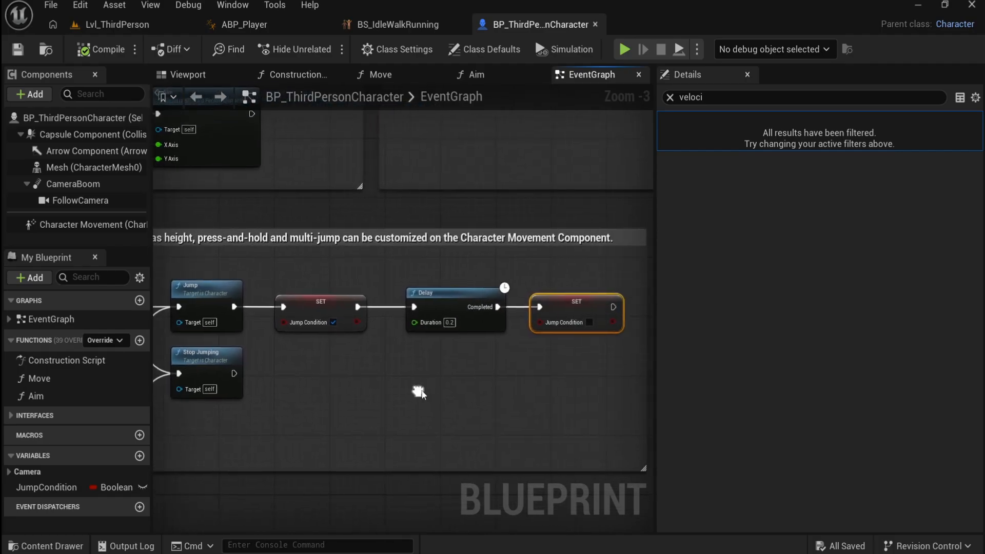
{"action": "left_click", "coordinate": [284, 25]}
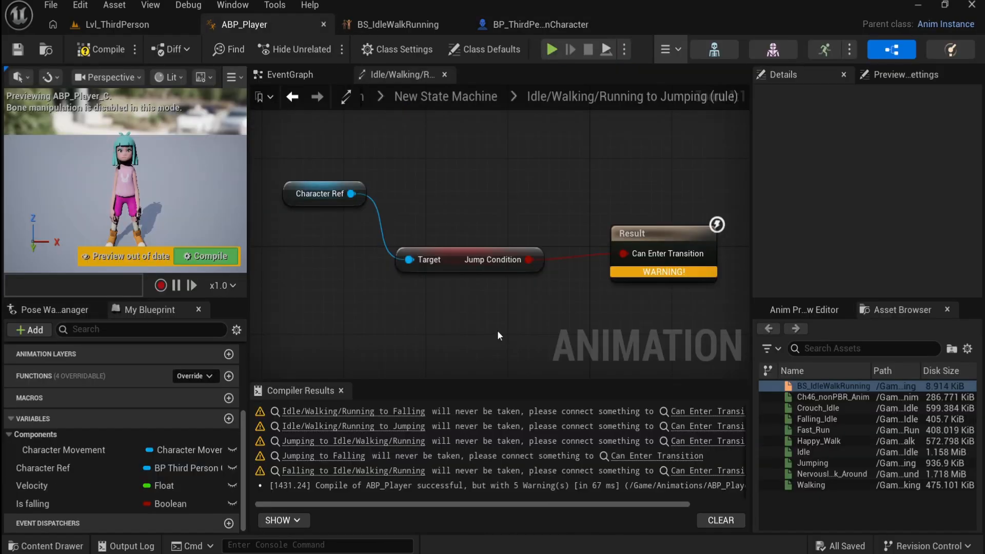
Step: Examine the rules and settings of the two transitions between Idle/Walking/Running and Jumping
{"action": "left_click", "coordinate": [292, 96]}
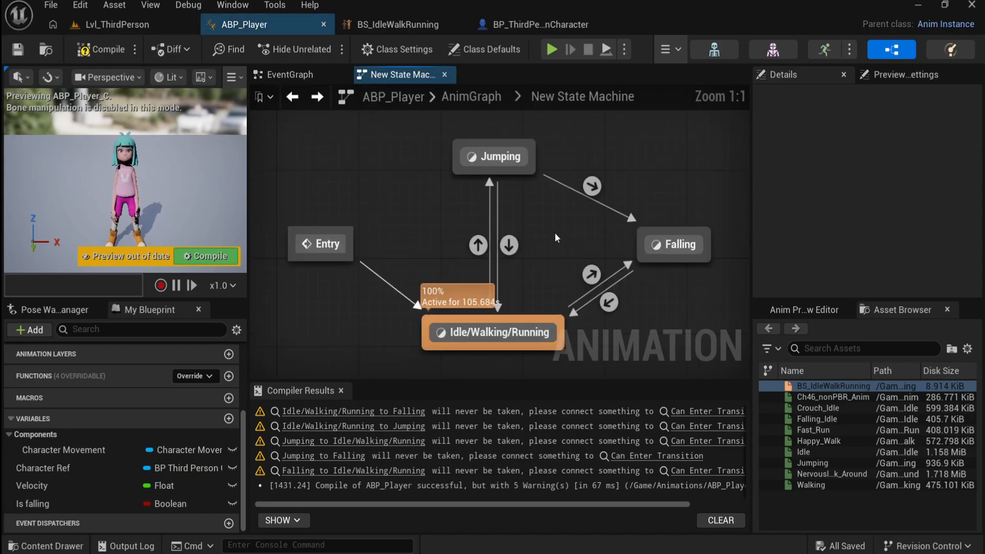
{"action": "double_click", "coordinate": [509, 245]}
{"action": "right_click_drag", "start_coordinate": [510, 241], "coordinate": [641, 306]}
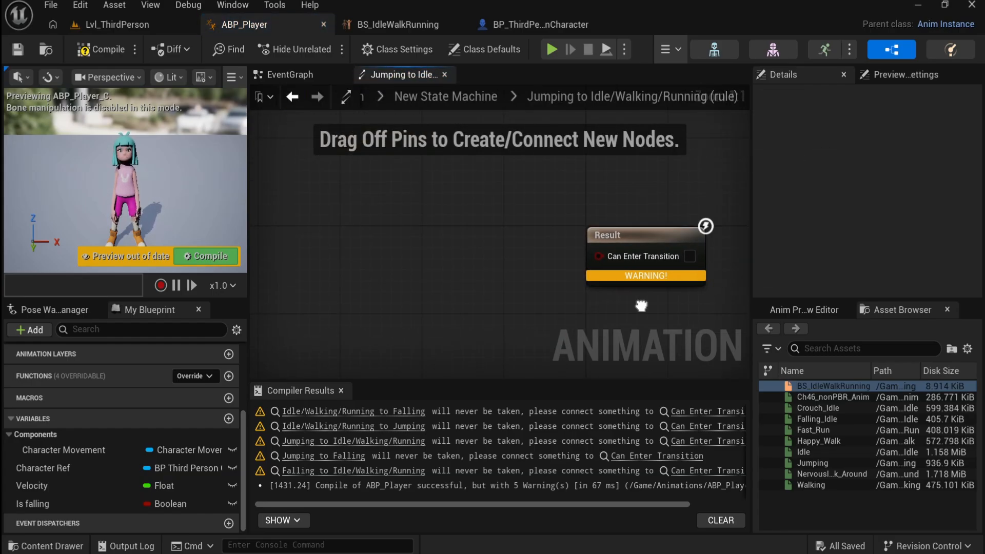
{"action": "left_click", "coordinate": [292, 97]}
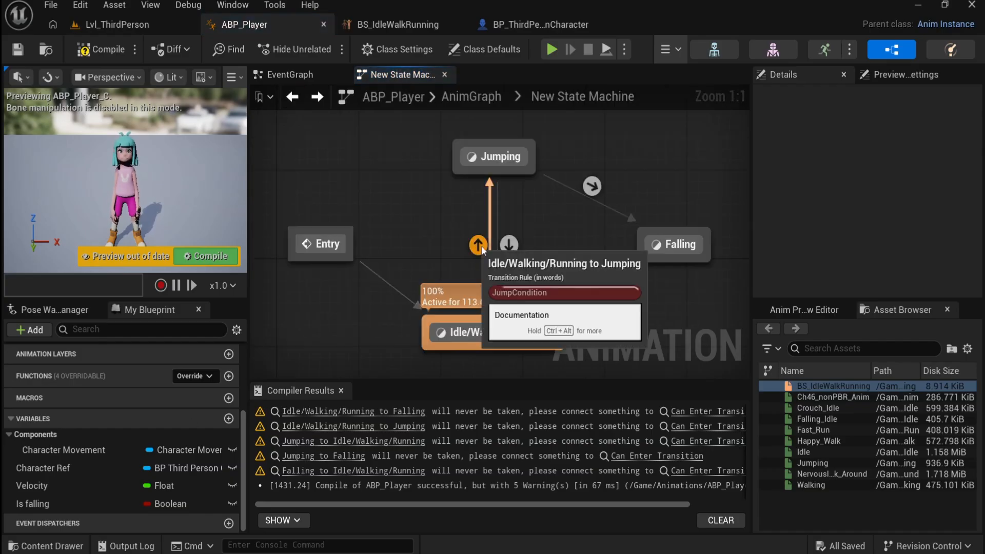
{"action": "double_click", "coordinate": [509, 244]}
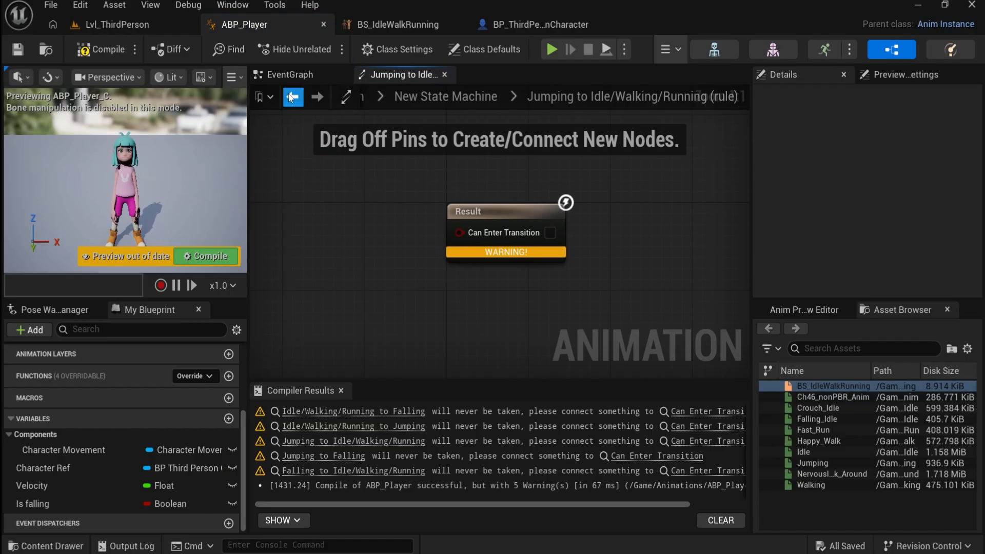
{"action": "left_click", "coordinate": [292, 96]}
{"action": "left_click", "coordinate": [509, 244]}
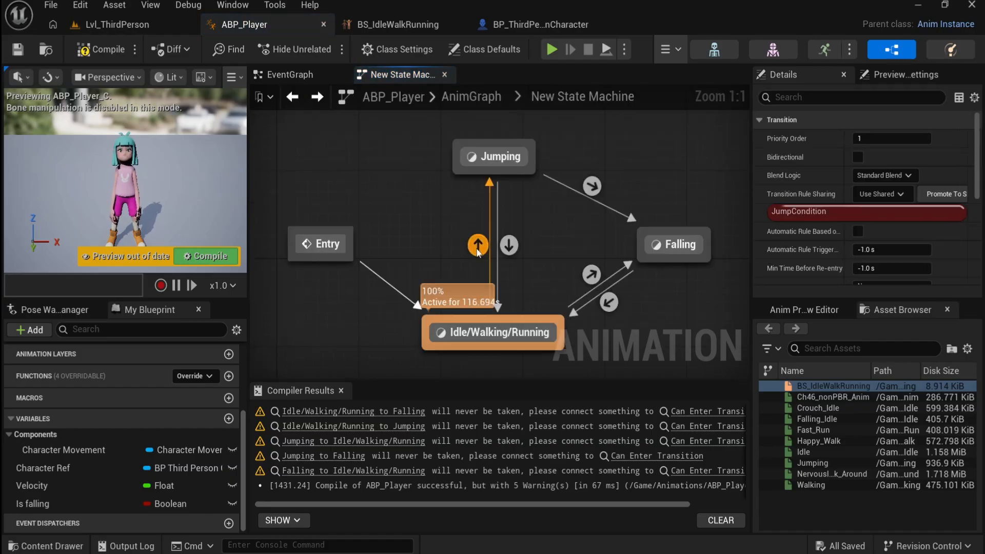
{"action": "left_click", "coordinate": [509, 245]}
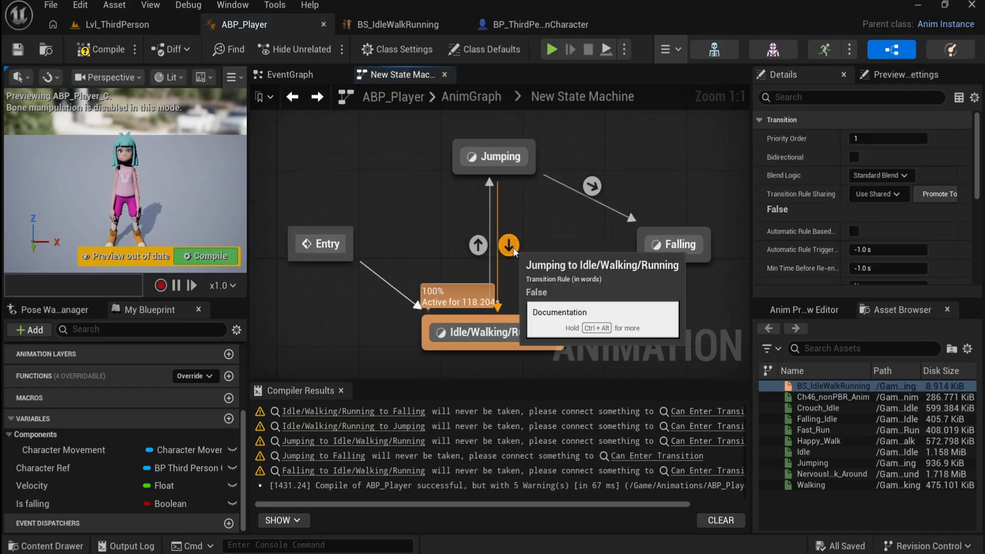
{"action": "left_click", "coordinate": [478, 245]}
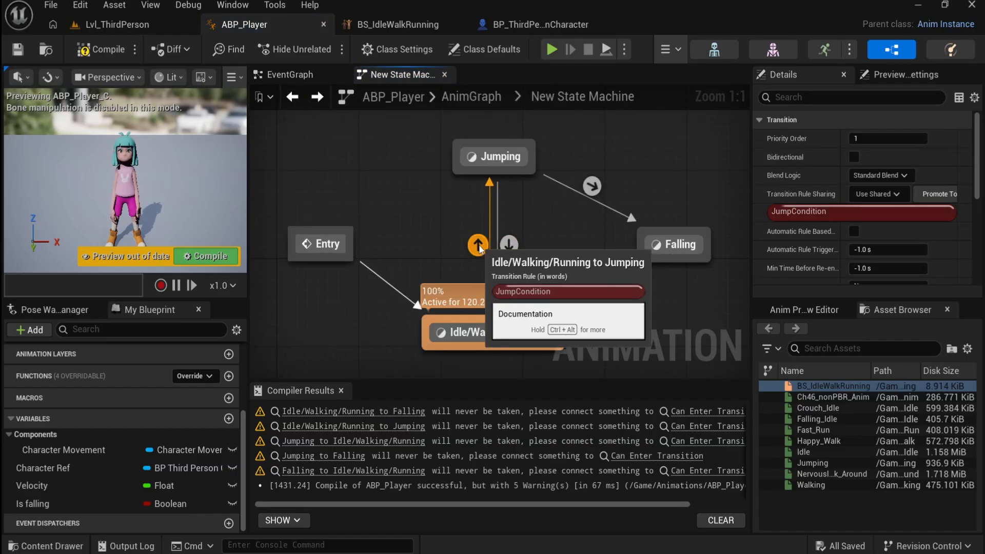
Step: Enable the automatic rule on the Jumping to Idle/Walking/Running transition, and compile and save ABP_Player
{"action": "left_click", "coordinate": [510, 246]}
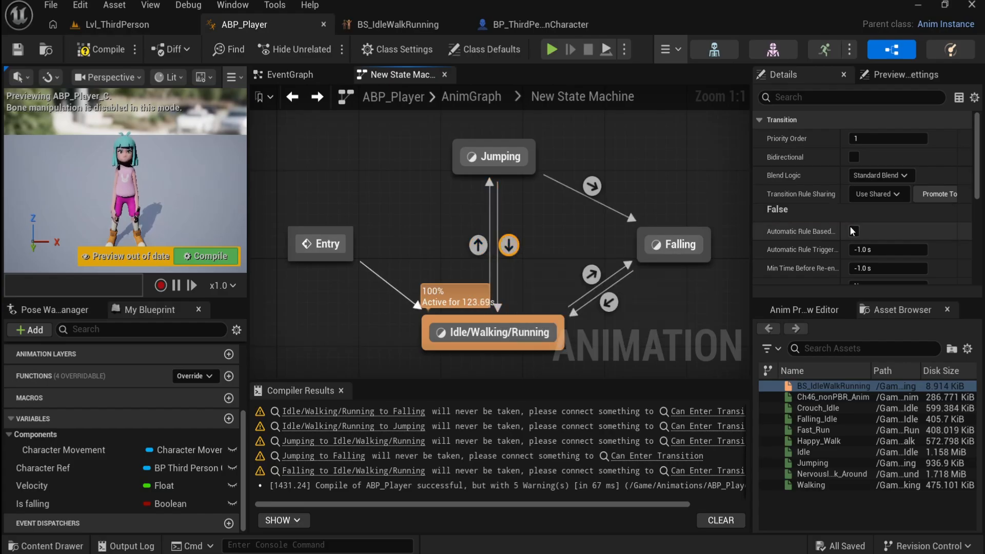
{"action": "left_click", "coordinate": [853, 231]}
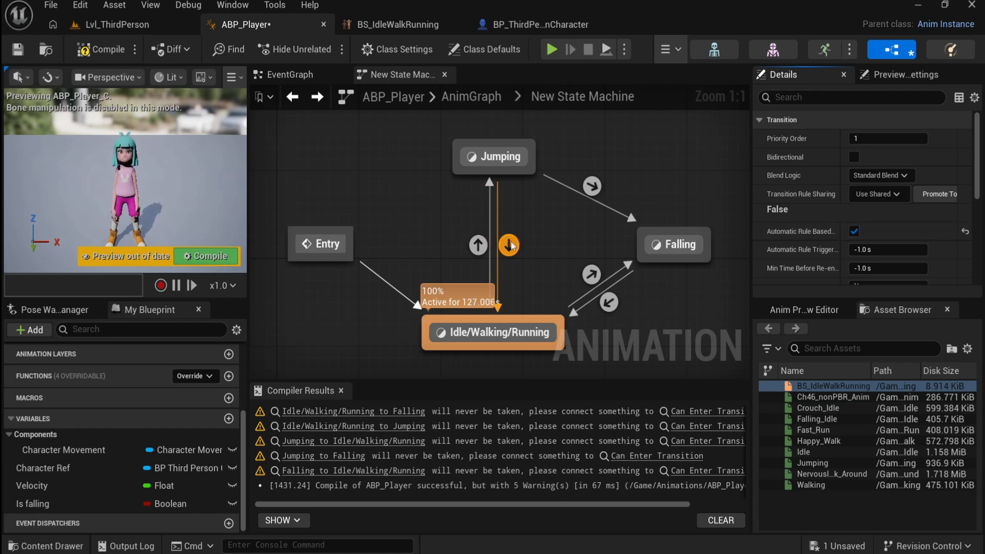
{"action": "left_click", "coordinate": [477, 247]}
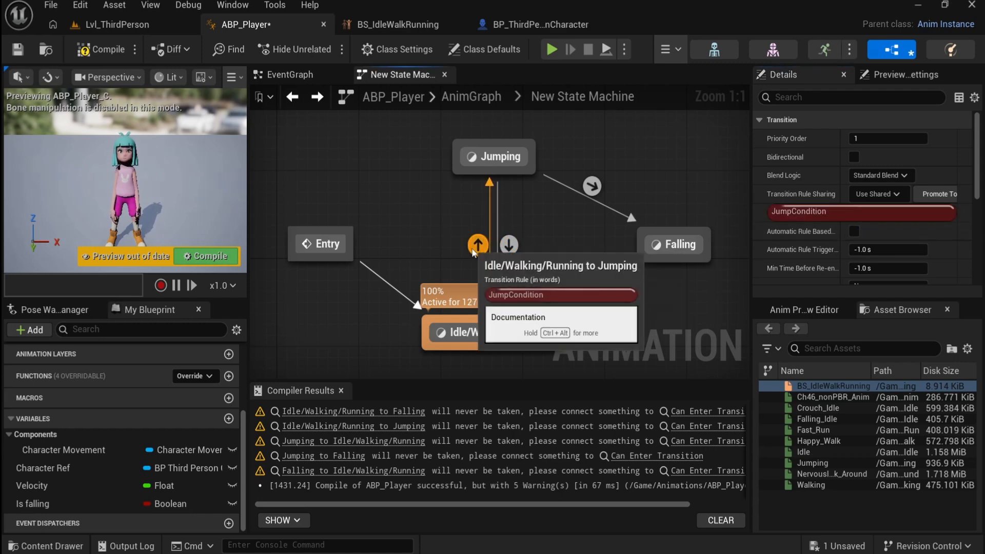
{"action": "left_click", "coordinate": [512, 248]}
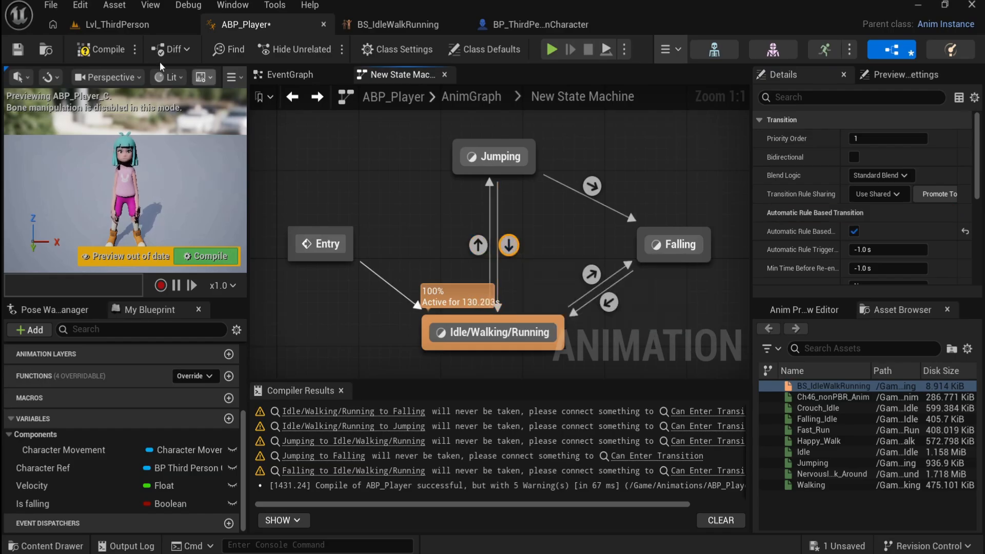
{"action": "left_click", "coordinate": [94, 50]}
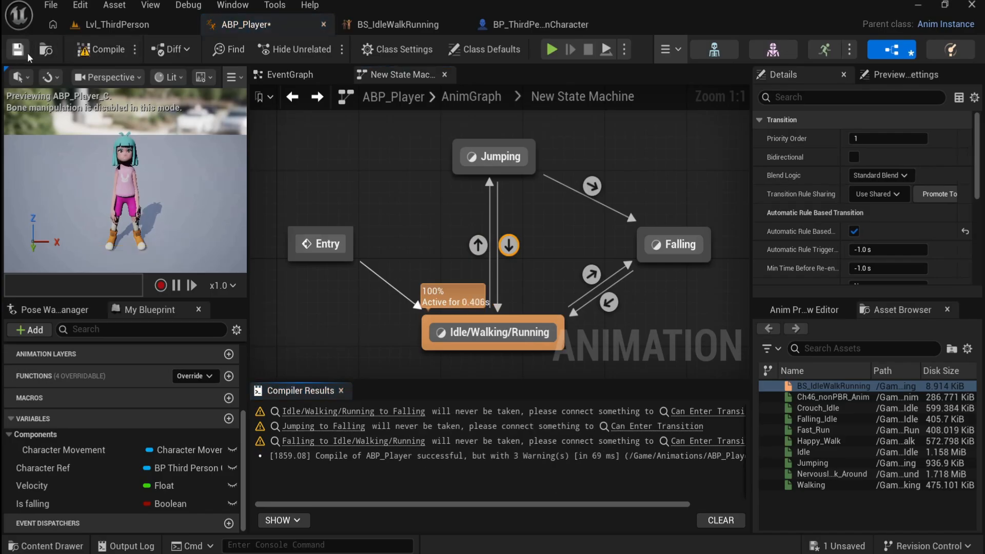
{"action": "left_click", "coordinate": [19, 53]}
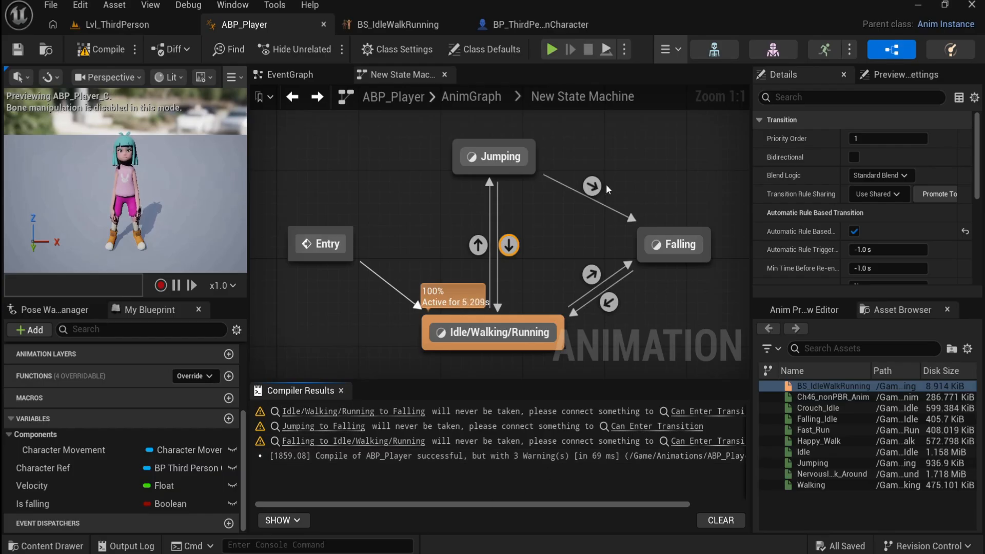
Step: Open the Jumping to Falling transition rule and add a Get Character Ref node to its graph
{"action": "left_click", "coordinate": [593, 186]}
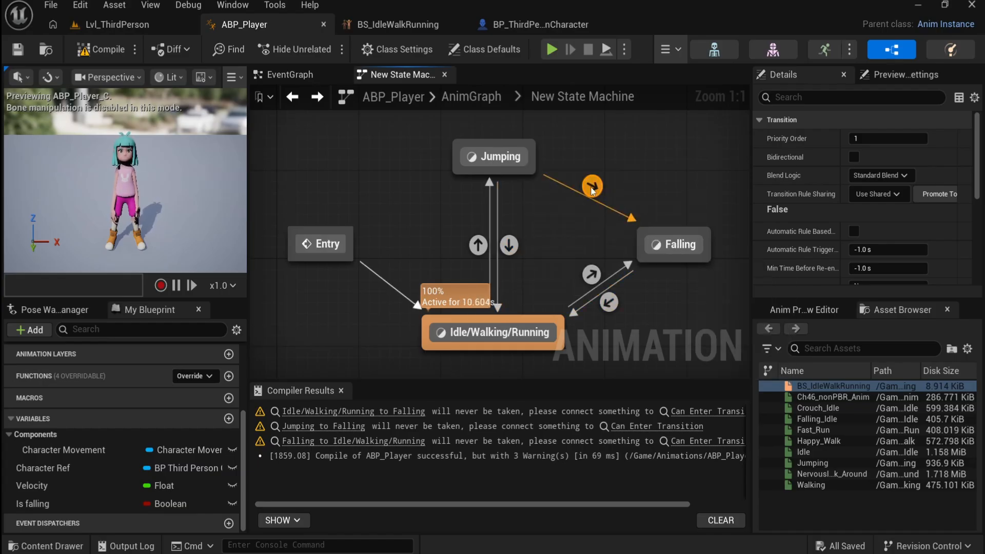
{"action": "double_click", "coordinate": [592, 186]}
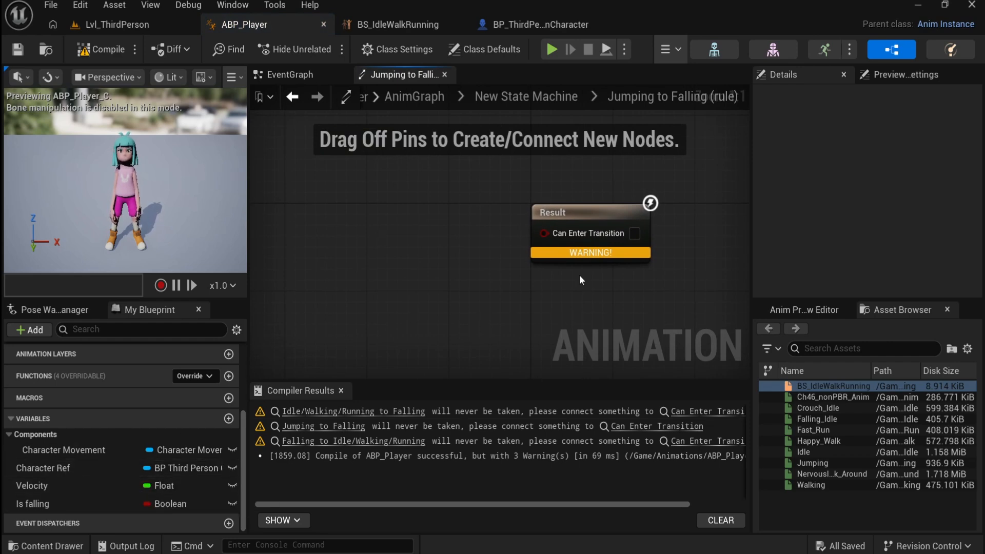
{"action": "right_click_drag", "start_coordinate": [579, 275], "coordinate": [644, 286]}
{"action": "left_click_drag", "start_coordinate": [55, 470], "coordinate": [406, 251]}
{"action": "left_click", "coordinate": [335, 217]}
Step: Add a Get Jump Condition node targeting Character Ref in the Jumping to Falling rule
{"action": "type", "text": "jumpc"}
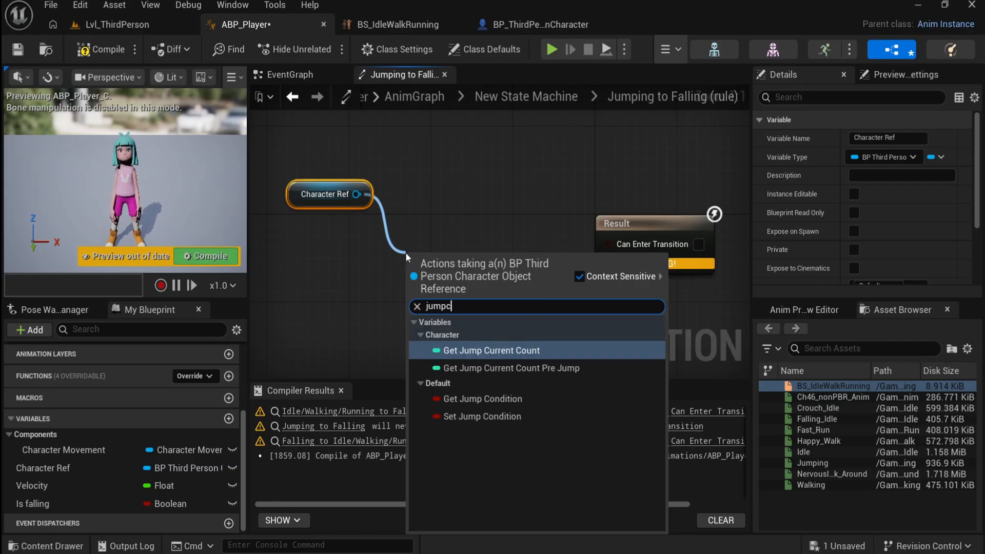
{"action": "left_click", "coordinate": [452, 233]}
{"action": "left_click_drag", "start_coordinate": [357, 194], "coordinate": [400, 241]}
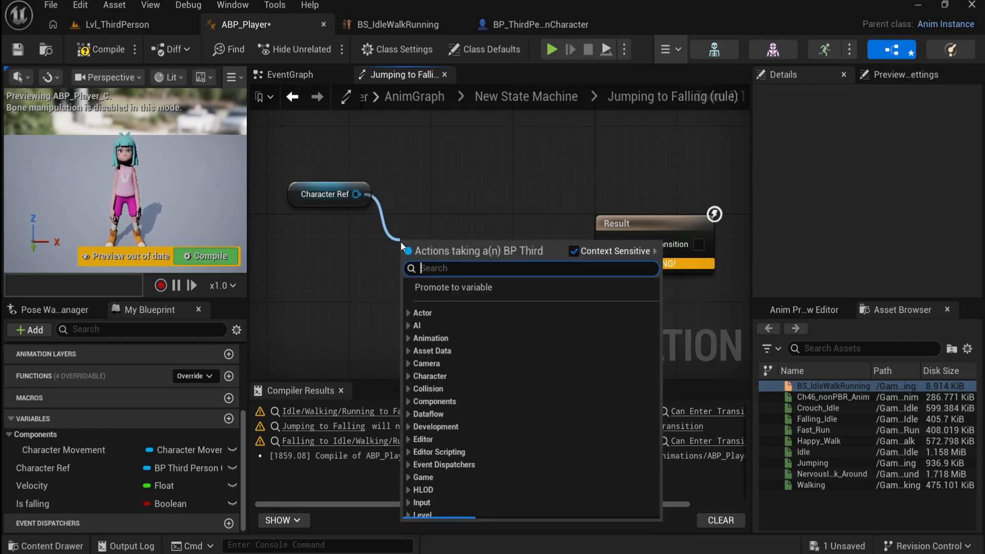
{"action": "type", "text": "jumo"}
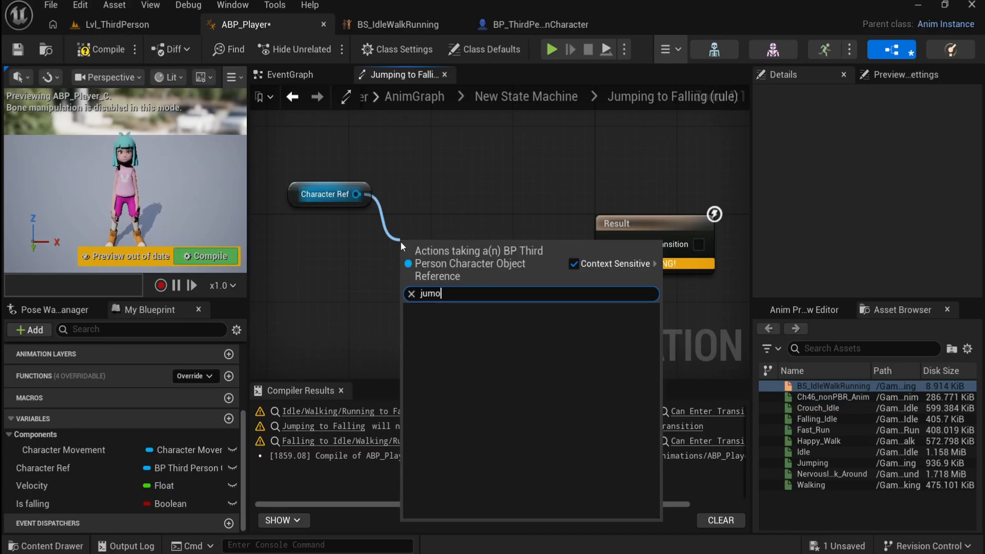
{"action": "key", "text": "BackSpace"}
{"action": "type", "text": "p con"}
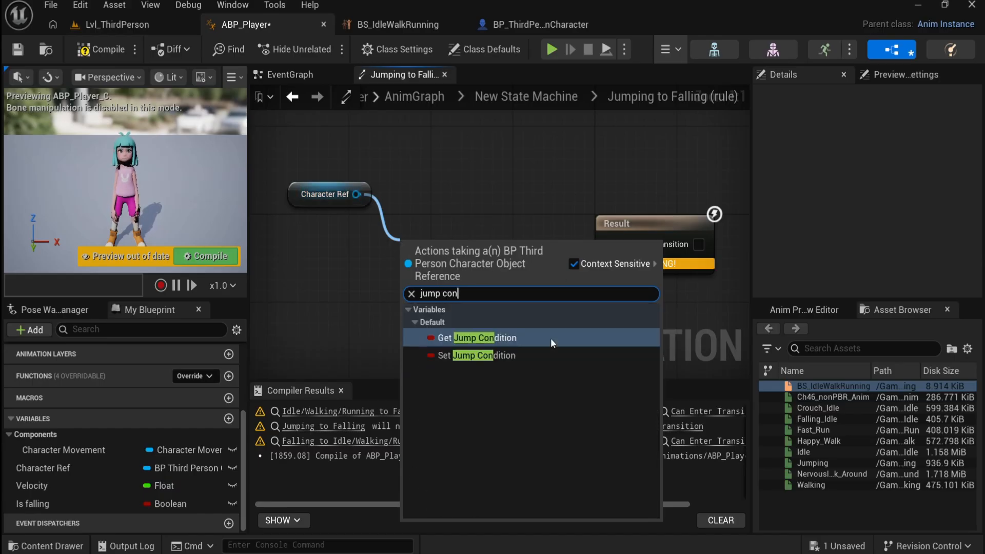
{"action": "left_click", "coordinate": [513, 337]}
Step: Arrange the Character Ref, Jump Condition and Result nodes to leave space between Jump Condition and Result
{"action": "left_click_drag", "start_coordinate": [367, 172], "coordinate": [444, 205]}
{"action": "left_click", "coordinate": [446, 306]}
{"action": "right_click_drag", "start_coordinate": [447, 275], "coordinate": [551, 297]}
{"action": "left_click_drag", "start_coordinate": [384, 138], "coordinate": [486, 223]}
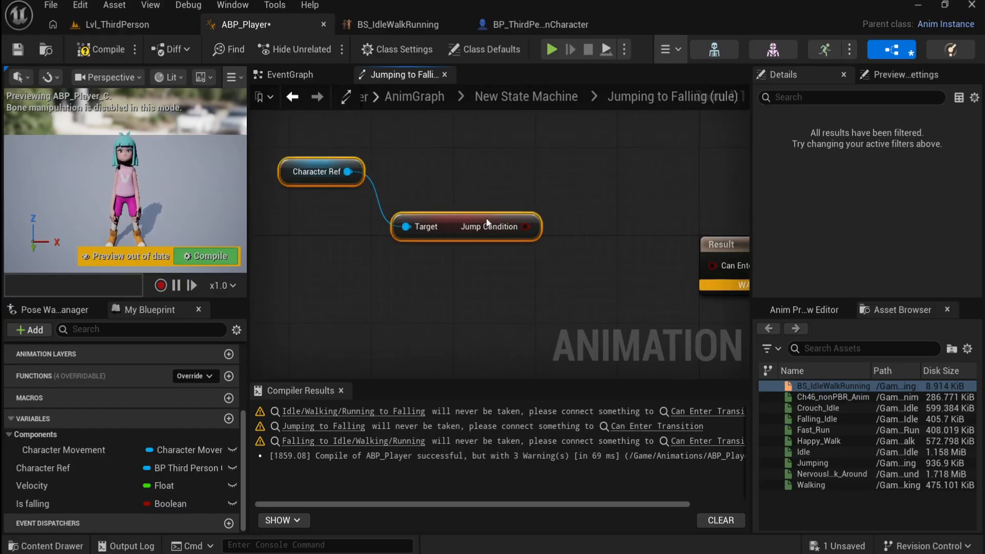
{"action": "left_click", "coordinate": [507, 299]}
{"action": "right_click_drag", "start_coordinate": [503, 306], "coordinate": [482, 305]}
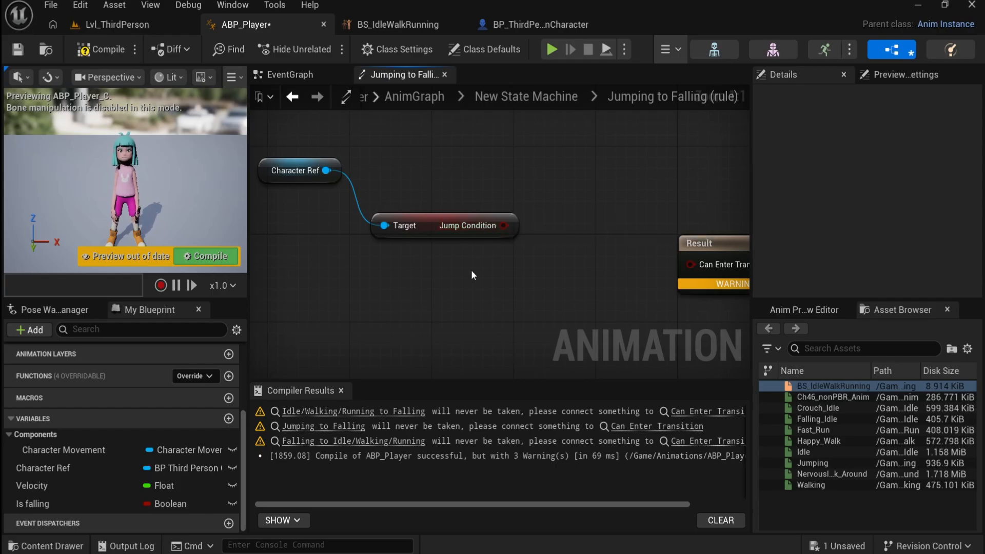
{"action": "left_click", "coordinate": [698, 242]}
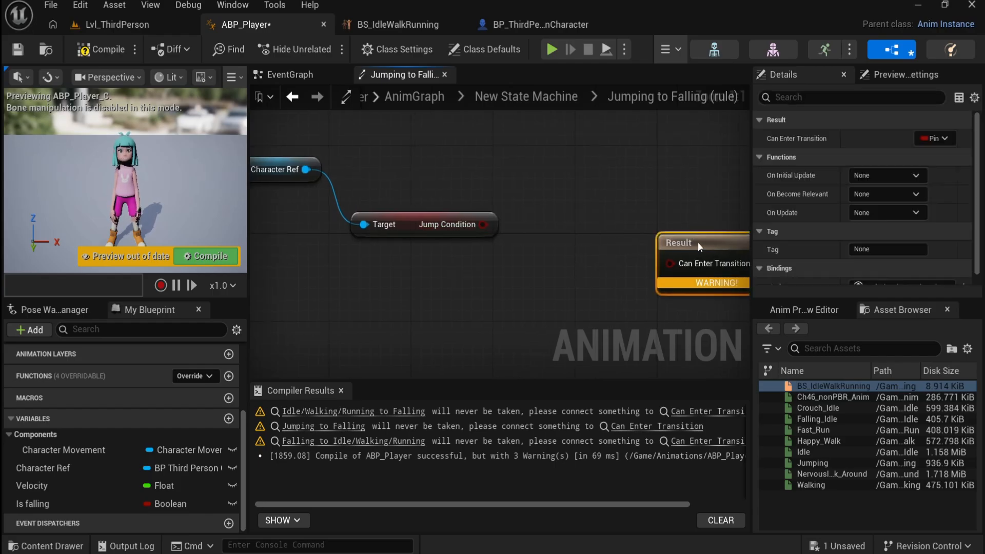
{"action": "left_click_drag", "start_coordinate": [698, 242], "coordinate": [715, 231]}
Step: Add a Get Is Falling node below Jump Condition in the Jumping to Falling rule
{"action": "left_click", "coordinate": [384, 326]}
{"action": "left_click_drag", "start_coordinate": [32, 503], "coordinate": [285, 290]}
{"action": "left_click", "coordinate": [323, 321]}
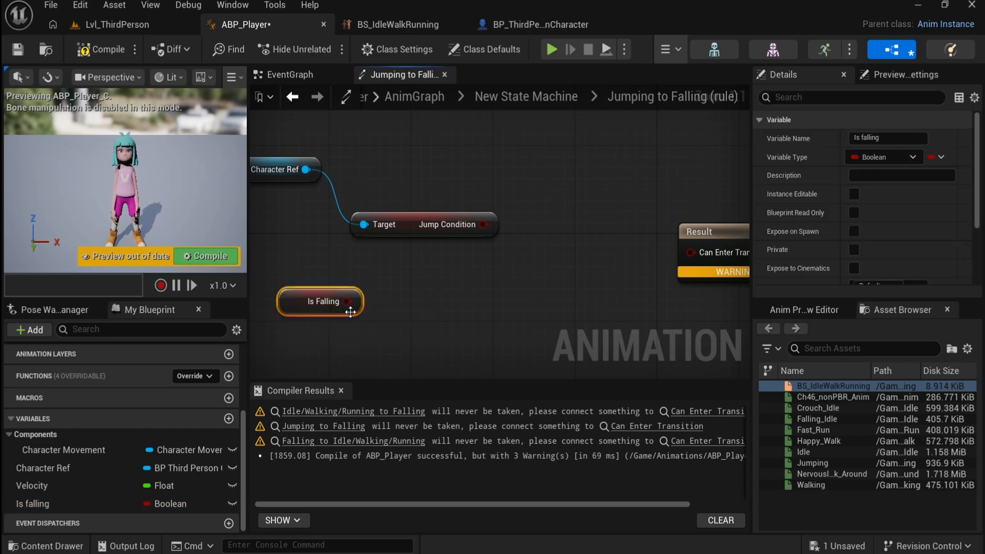
{"action": "left_click_drag", "start_coordinate": [348, 301], "coordinate": [475, 302]}
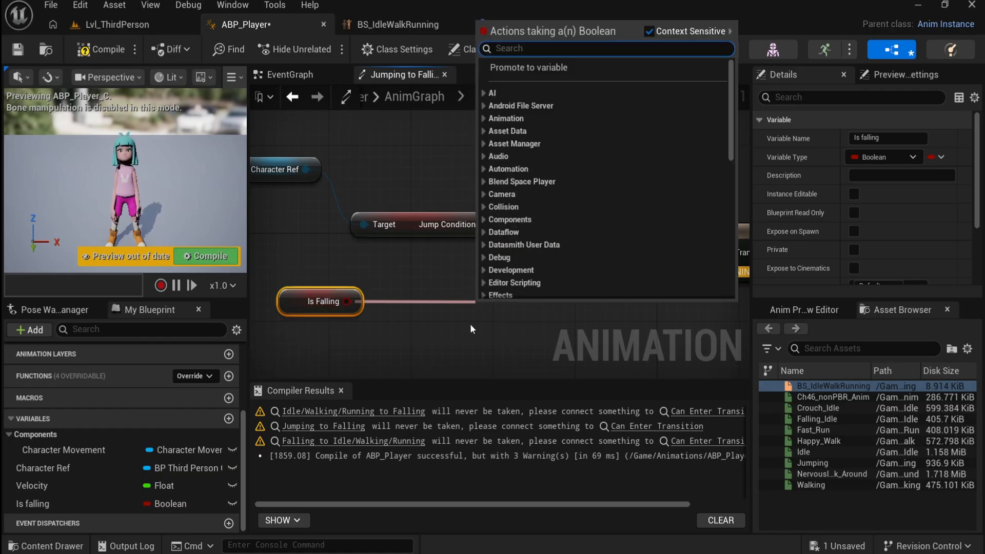
{"action": "left_click", "coordinate": [470, 324]}
Step: Try a Not Equal (!=) node on the Jump Condition output and delete it
{"action": "left_click_drag", "start_coordinate": [485, 224], "coordinate": [513, 264]}
{"action": "type", "text": "not"}
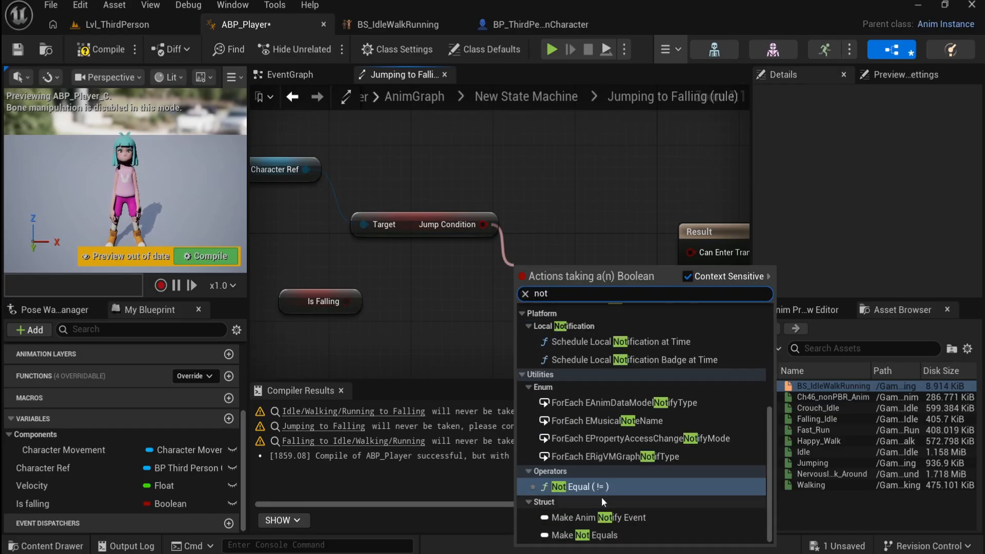
{"action": "left_click", "coordinate": [598, 486]}
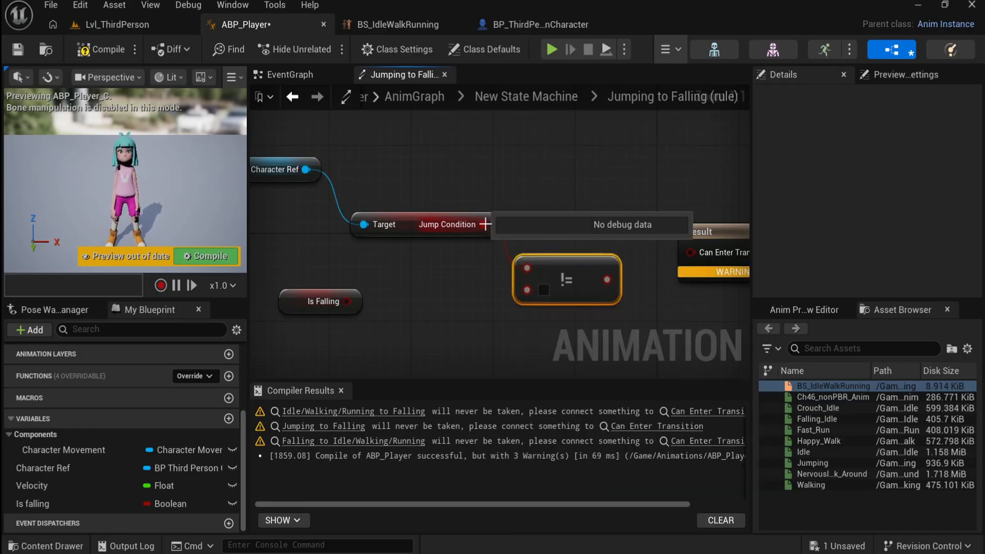
{"action": "key", "text": "Delete"}
Step: Add a NOT Boolean node to the Jump Condition output in the Jumping to Falling rule and align it with that node
{"action": "left_click_drag", "start_coordinate": [483, 224], "coordinate": [513, 234]}
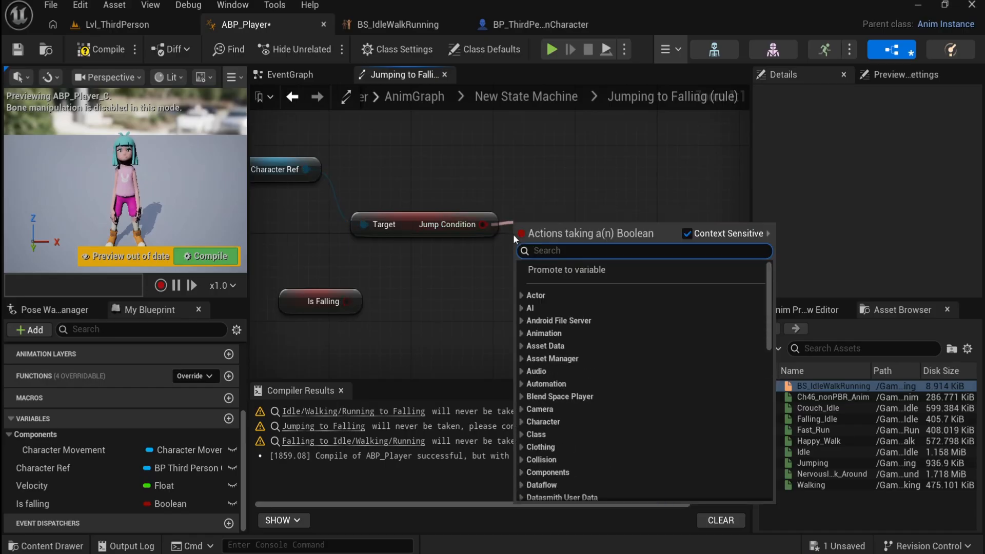
{"action": "type", "text": "NOT"}
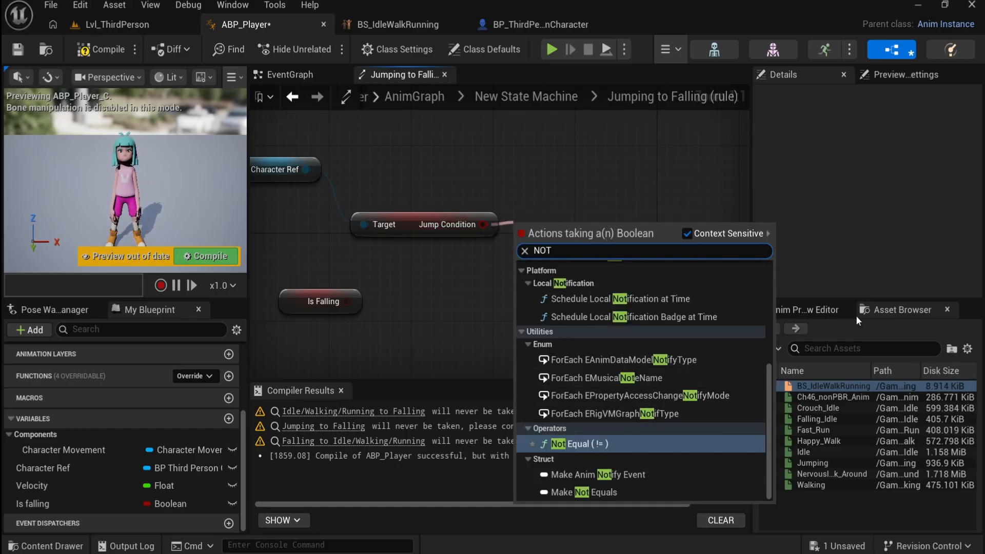
{"action": "left_click_drag", "start_coordinate": [769, 424], "coordinate": [766, 310]}
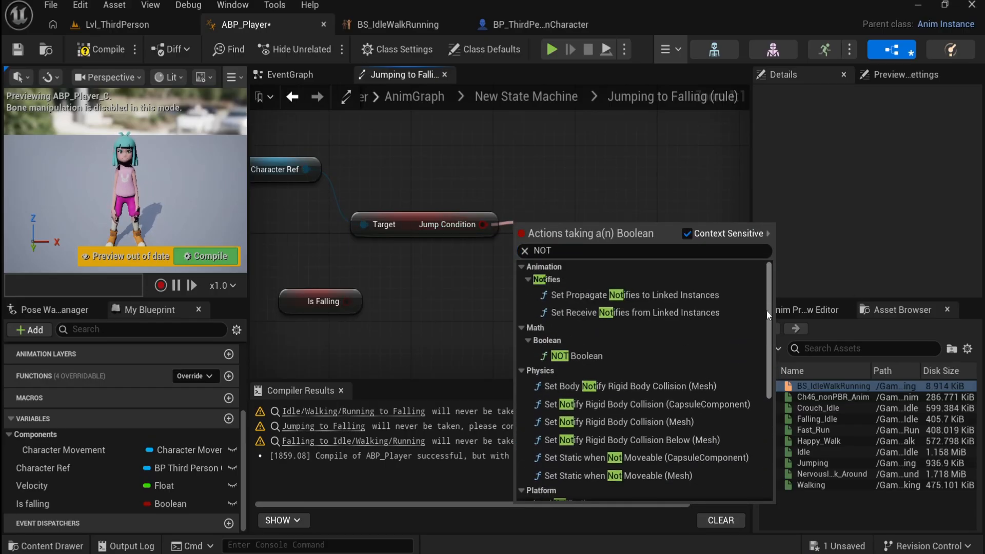
{"action": "left_click", "coordinate": [589, 355]}
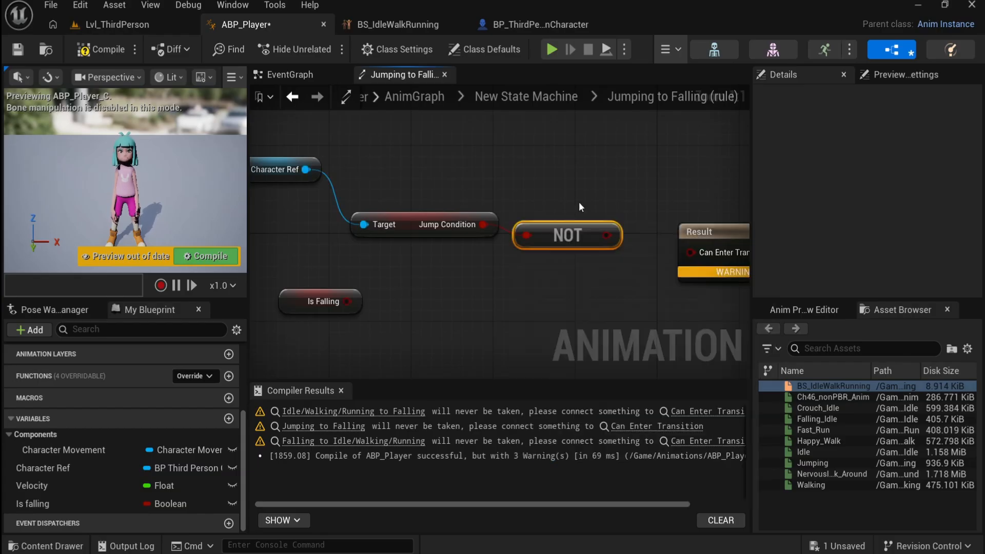
{"action": "left_click_drag", "start_coordinate": [569, 241], "coordinate": [579, 230]}
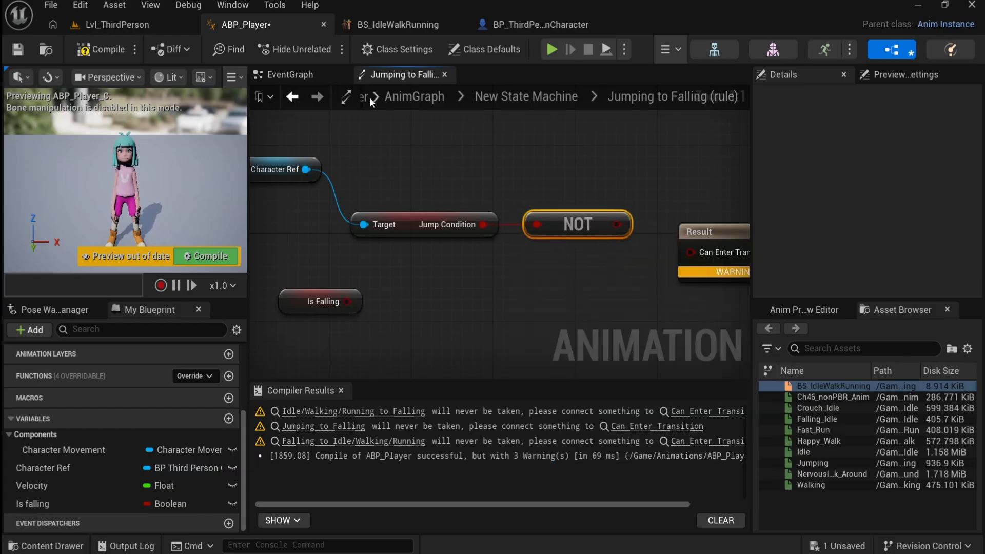
Step: Add an AND Boolean node fed by the NOT output in the Jumping to Falling rule, moving Result aside to make room
{"action": "left_click", "coordinate": [287, 99]}
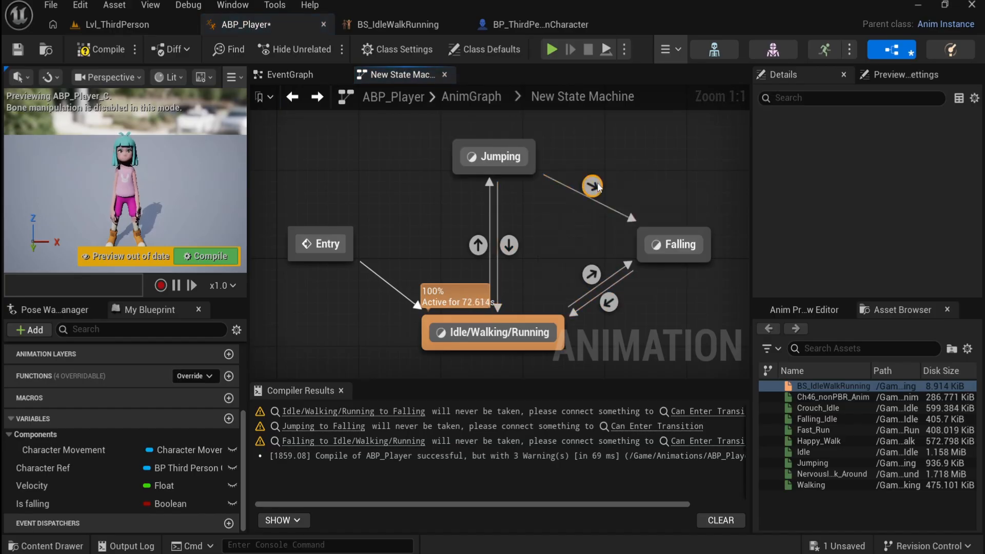
{"action": "double_click", "coordinate": [591, 186]}
{"action": "right_click_drag", "start_coordinate": [547, 266], "coordinate": [511, 255]}
{"action": "left_click_drag", "start_coordinate": [632, 216], "coordinate": [687, 210]}
{"action": "left_click_drag", "start_coordinate": [542, 210], "coordinate": [546, 264]}
{"action": "type", "text": "and"}
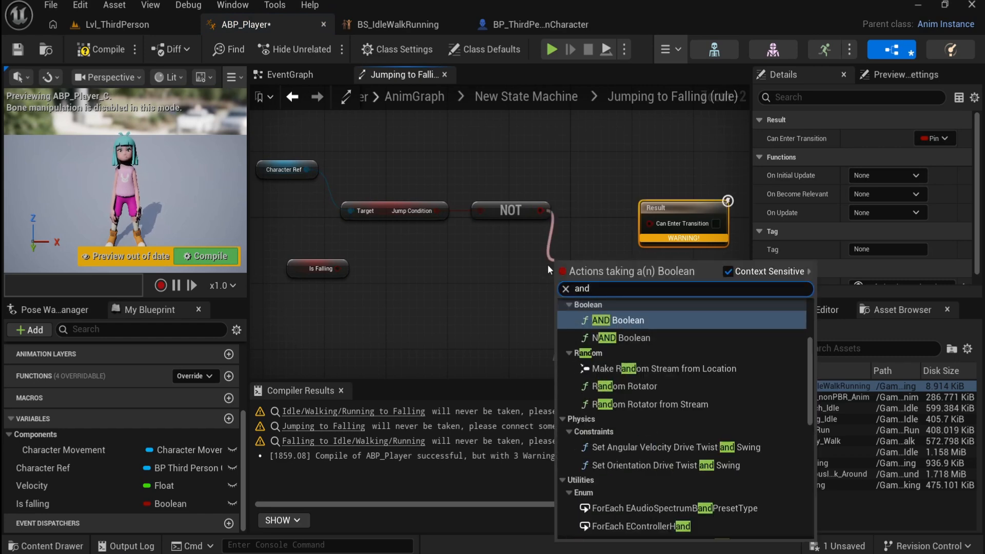
{"action": "left_click", "coordinate": [641, 323]}
{"action": "left_click_drag", "start_coordinate": [593, 260], "coordinate": [586, 240]}
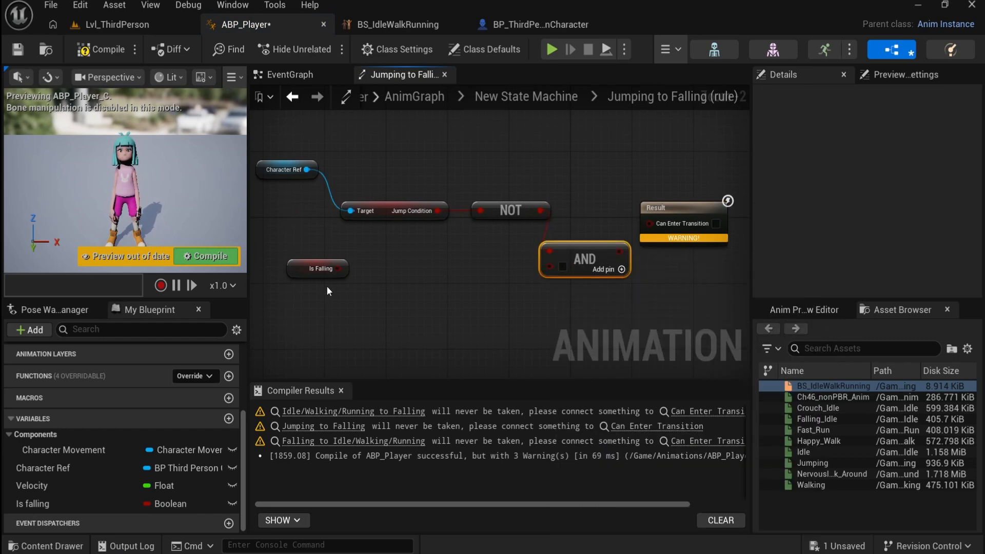
Step: Connect Is Falling to the AND node's second input and the AND output to Can Enter Transition
{"action": "left_click_drag", "start_coordinate": [338, 268], "coordinate": [549, 265]}
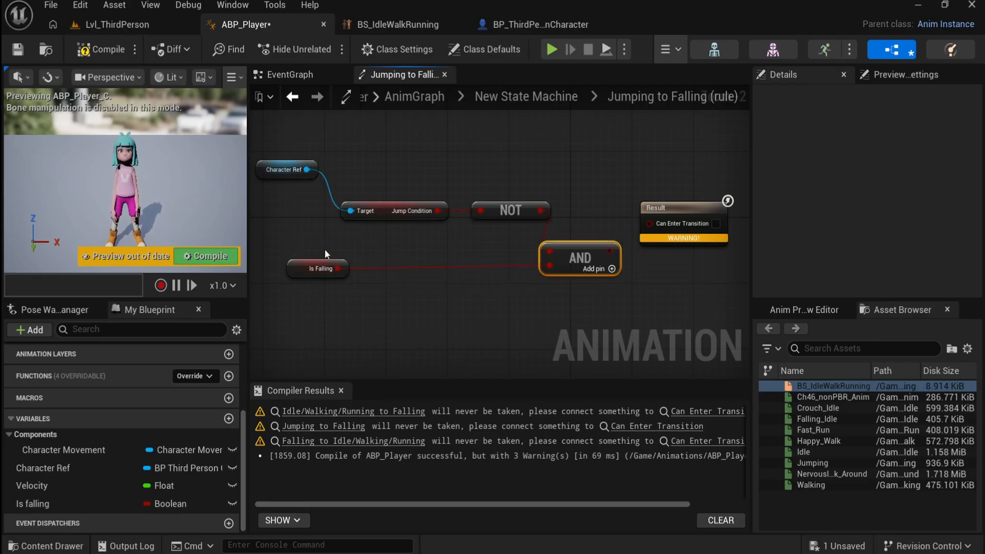
{"action": "left_click_drag", "start_coordinate": [578, 246], "coordinate": [605, 245]}
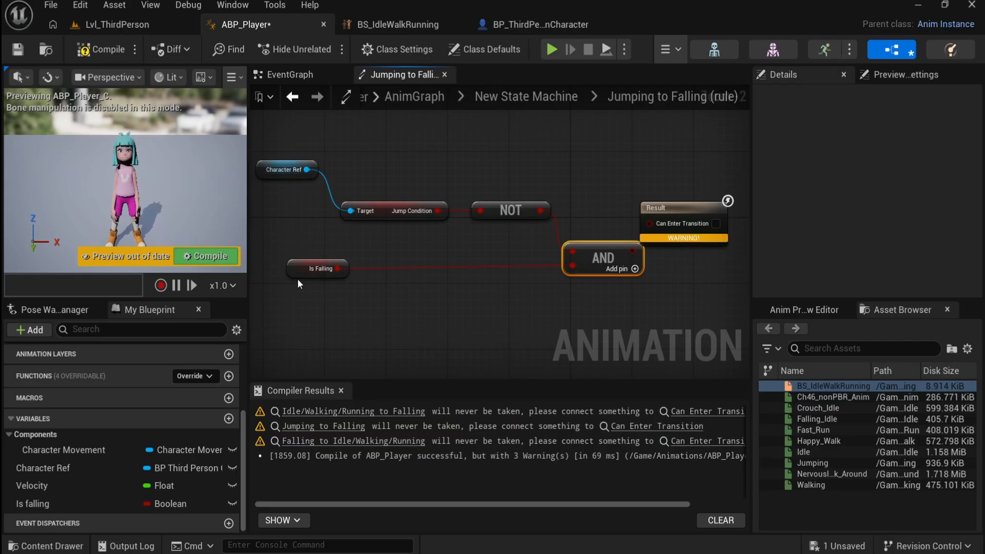
{"action": "right_click_drag", "start_coordinate": [691, 256], "coordinate": [617, 266]}
{"action": "left_click_drag", "start_coordinate": [617, 219], "coordinate": [559, 261]}
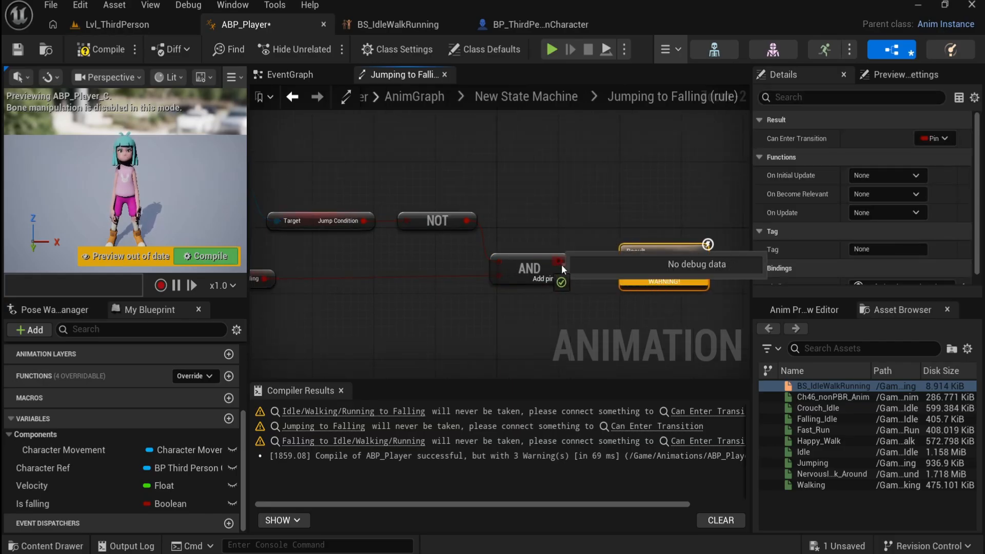
{"action": "left_click", "coordinate": [600, 306]}
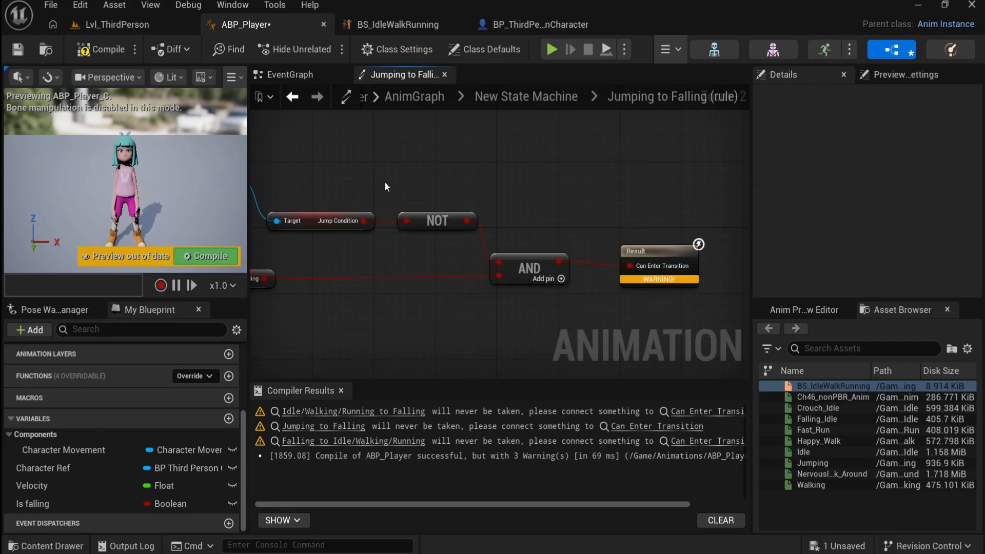
Step: Align the Result node of the Jumping to Falling rule, and save and compile ABP_Player
{"action": "left_click_drag", "start_coordinate": [673, 258], "coordinate": [662, 255]}
{"action": "left_click", "coordinate": [17, 49]}
{"action": "left_click", "coordinate": [88, 53]}
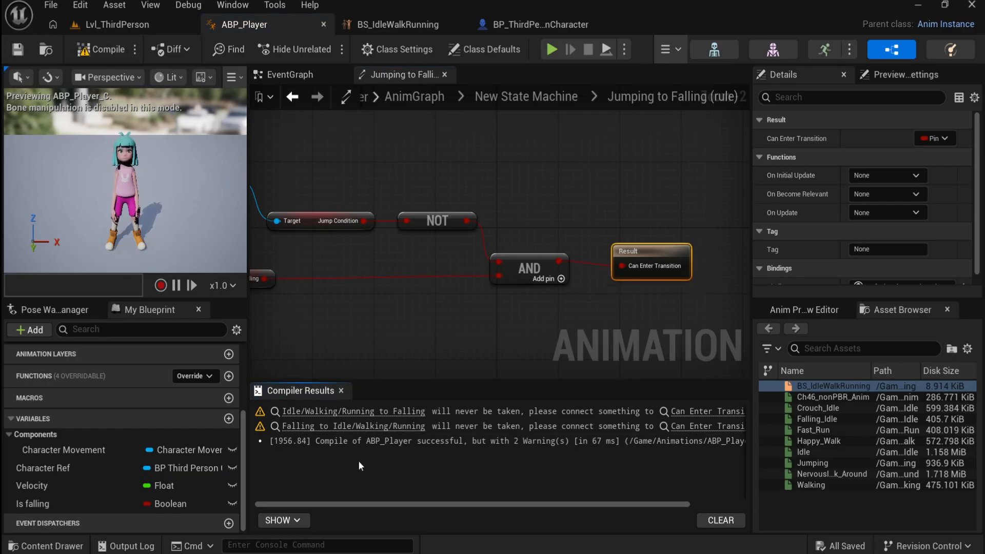
Step: Examine the Jumping to Idle/Walking/Running transition rule and return to the state machine
{"action": "left_click", "coordinate": [295, 100]}
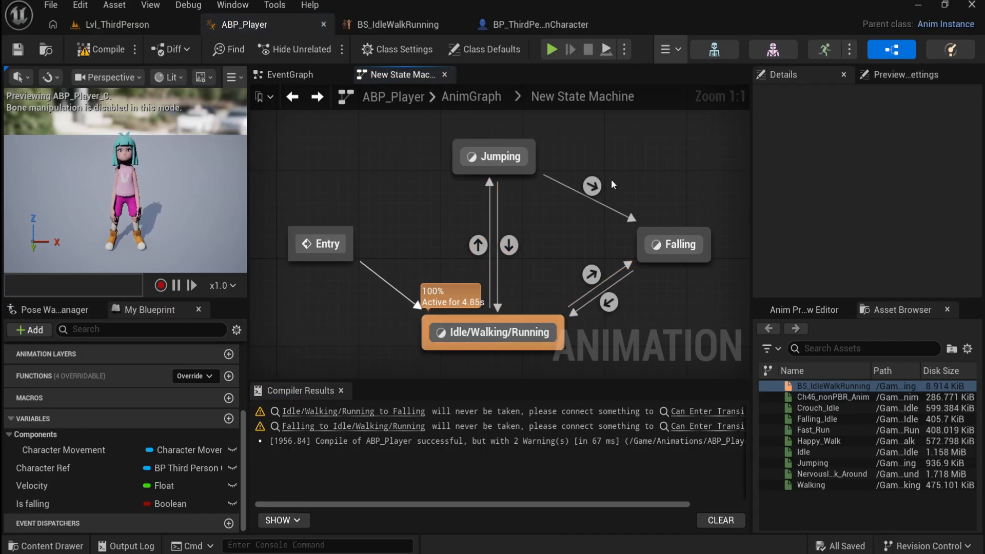
{"action": "double_click", "coordinate": [510, 246]}
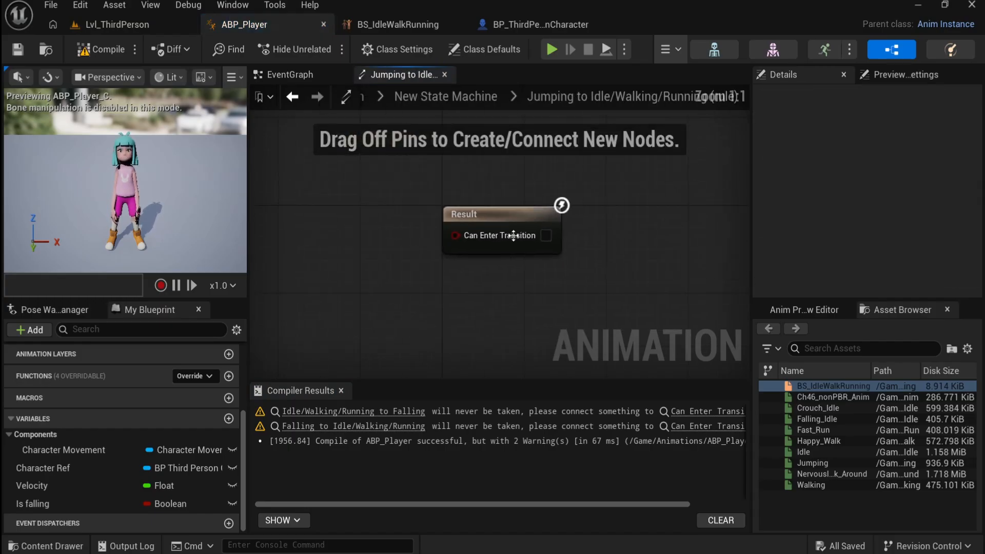
{"action": "left_click", "coordinate": [293, 98]}
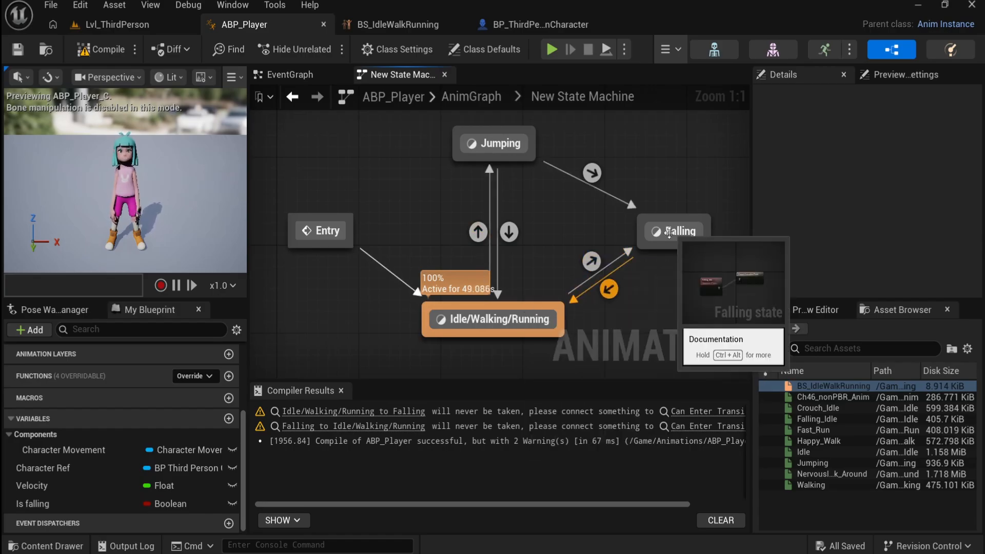
Step: Connect a Get Is Falling node to Can Enter Transition in the Idle/Walking/Running to Falling rule, and save and compile the blueprint
{"action": "double_click", "coordinate": [593, 261]}
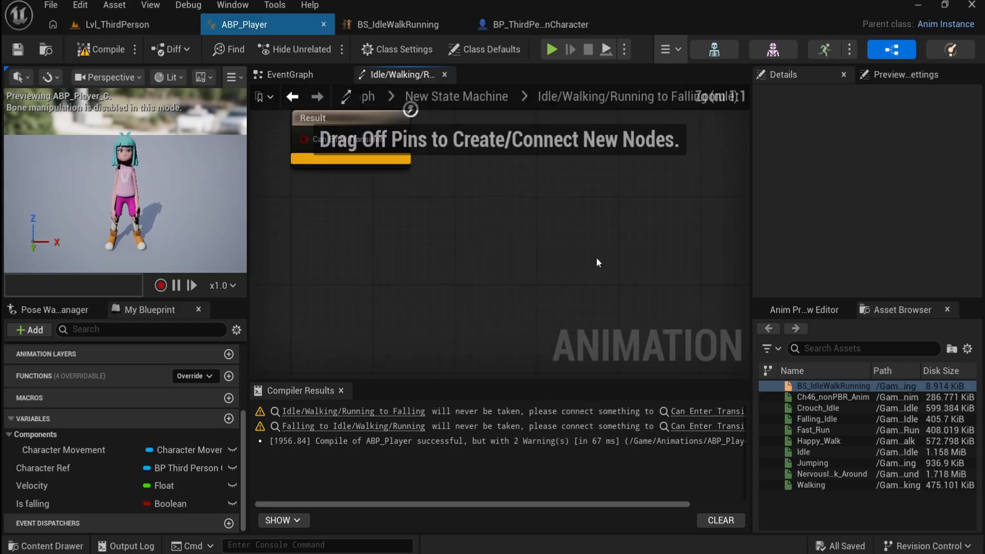
{"action": "left_click_drag", "start_coordinate": [66, 499], "coordinate": [280, 216]}
{"action": "left_click", "coordinate": [310, 244]}
{"action": "right_click_drag", "start_coordinate": [430, 263], "coordinate": [599, 294]}
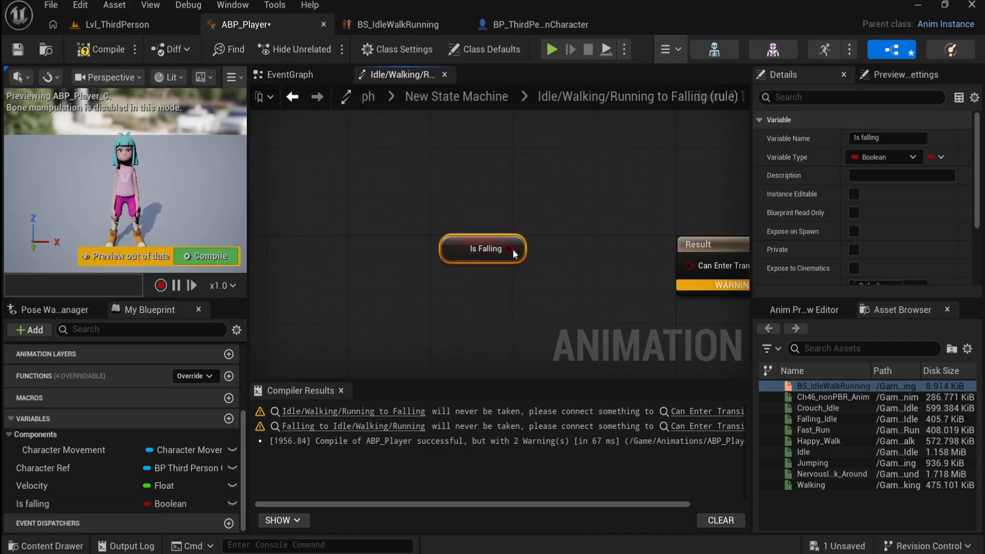
{"action": "left_click_drag", "start_coordinate": [496, 246], "coordinate": [467, 255]}
{"action": "left_click_drag", "start_coordinate": [373, 237], "coordinate": [605, 233]}
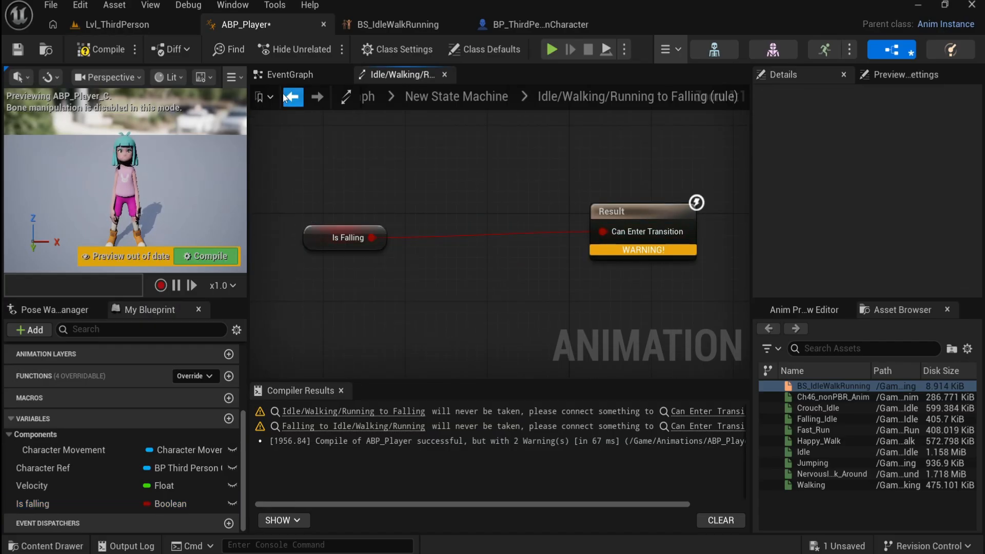
{"action": "left_click", "coordinate": [18, 49]}
{"action": "left_click", "coordinate": [110, 50]}
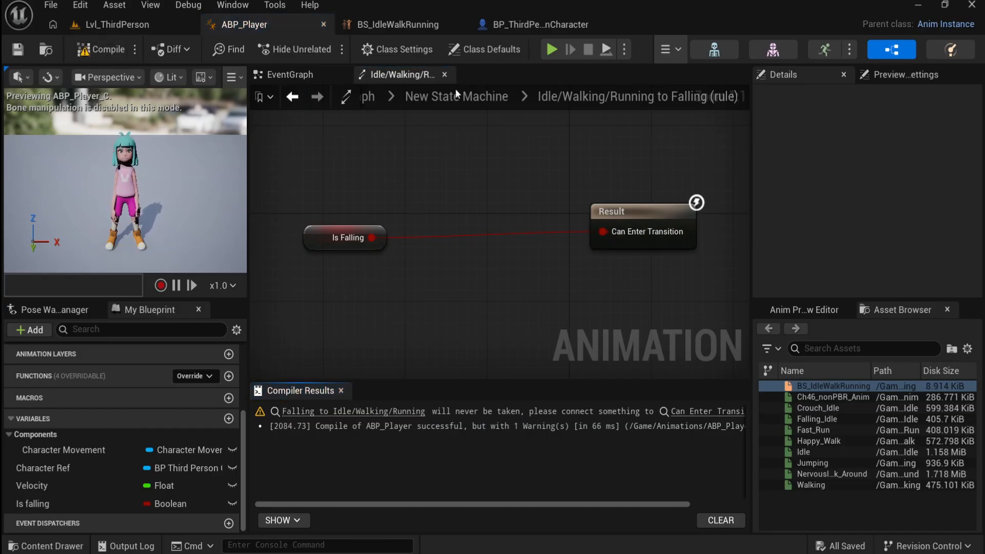
Step: Add a Get Is Falling node in the Falling to Idle/Walking/Running transition rule
{"action": "left_click", "coordinate": [509, 99]}
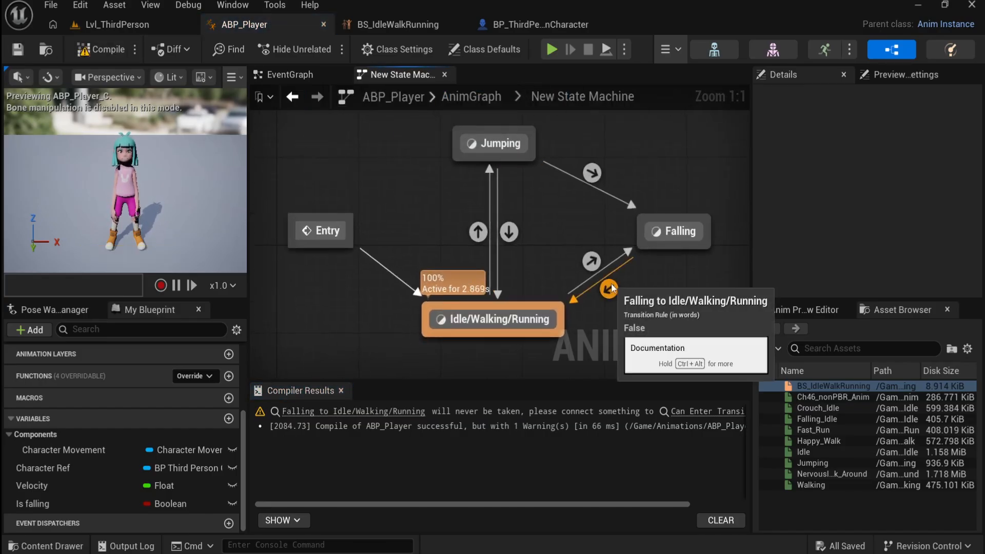
{"action": "double_click", "coordinate": [594, 260]}
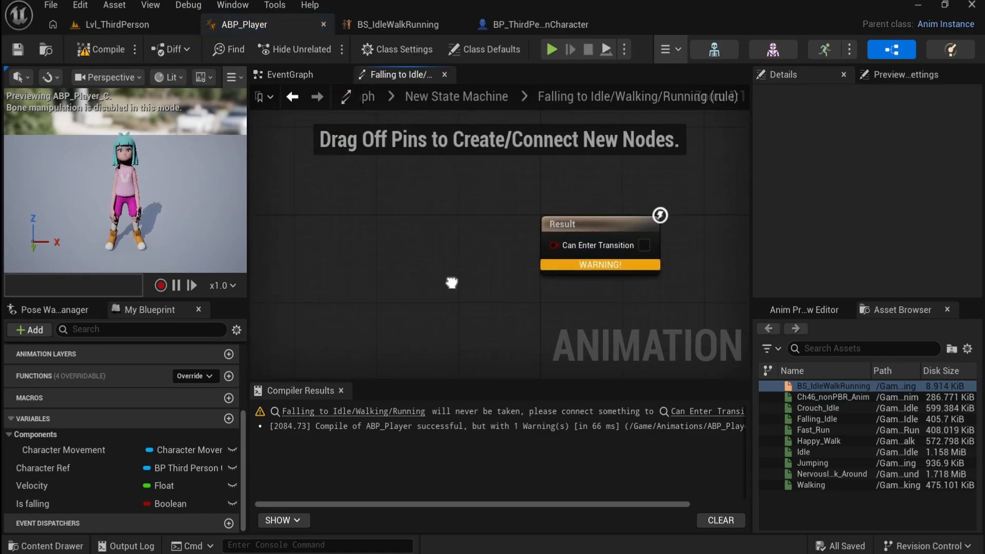
{"action": "left_click_drag", "start_coordinate": [65, 503], "coordinate": [429, 201], "text": "ctrl"}
{"action": "left_click_drag", "start_coordinate": [280, 242], "coordinate": [280, 242]}
{"action": "left_click", "coordinate": [312, 269]}
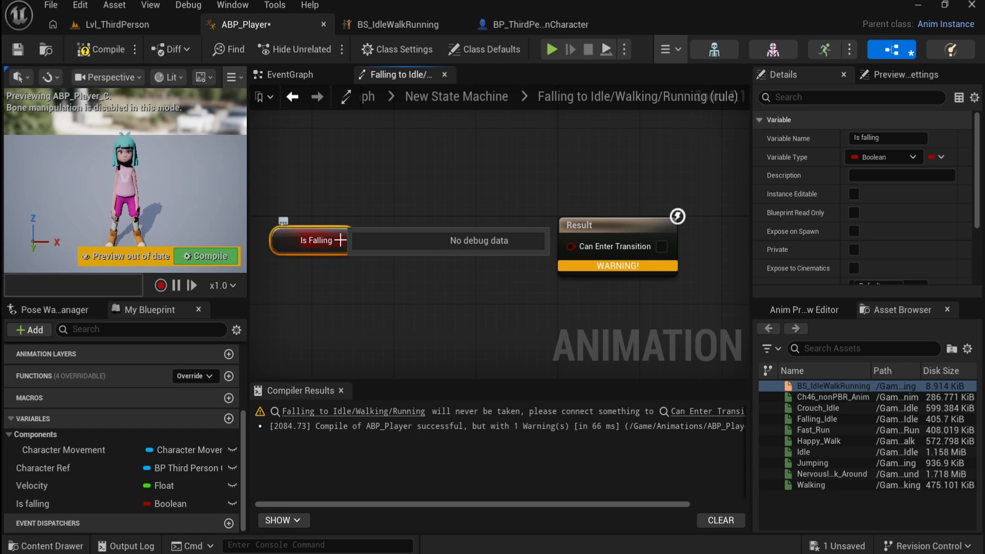
Step: Insert a NOT Boolean node between Is Falling and Can Enter Transition, and compile the blueprint
{"action": "left_click_drag", "start_coordinate": [340, 240], "coordinate": [391, 245]}
{"action": "type", "text": "NOT"}
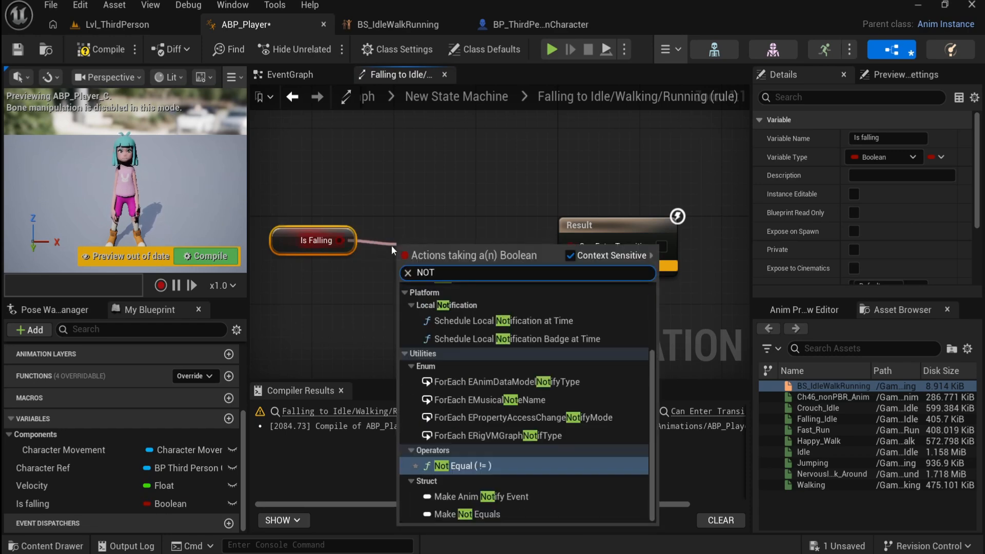
{"action": "scroll", "coordinate": [529, 452], "scroll_direction": "up", "scroll_amount": 3}
{"action": "left_click", "coordinate": [506, 341]}
{"action": "left_click_drag", "start_coordinate": [485, 251], "coordinate": [571, 245]}
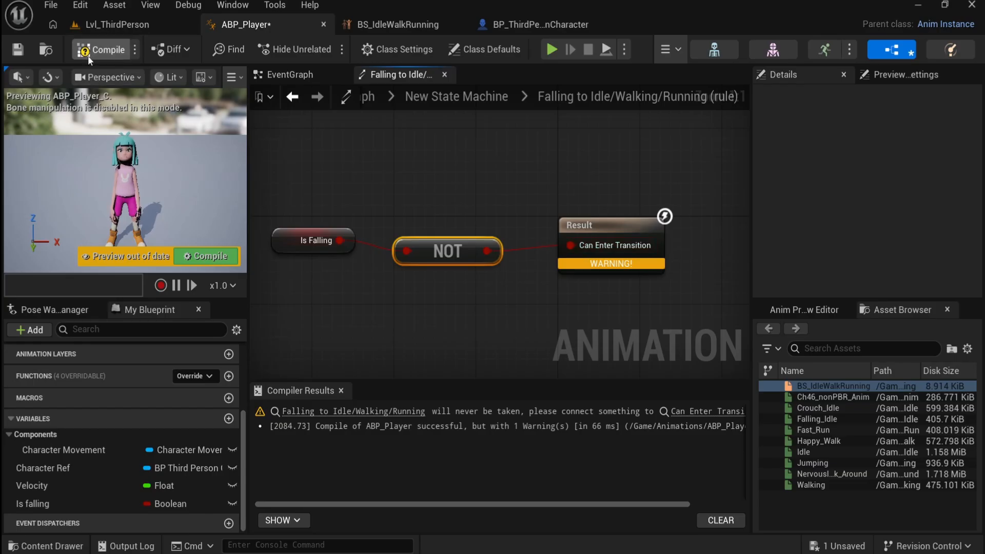
{"action": "left_click", "coordinate": [87, 55]}
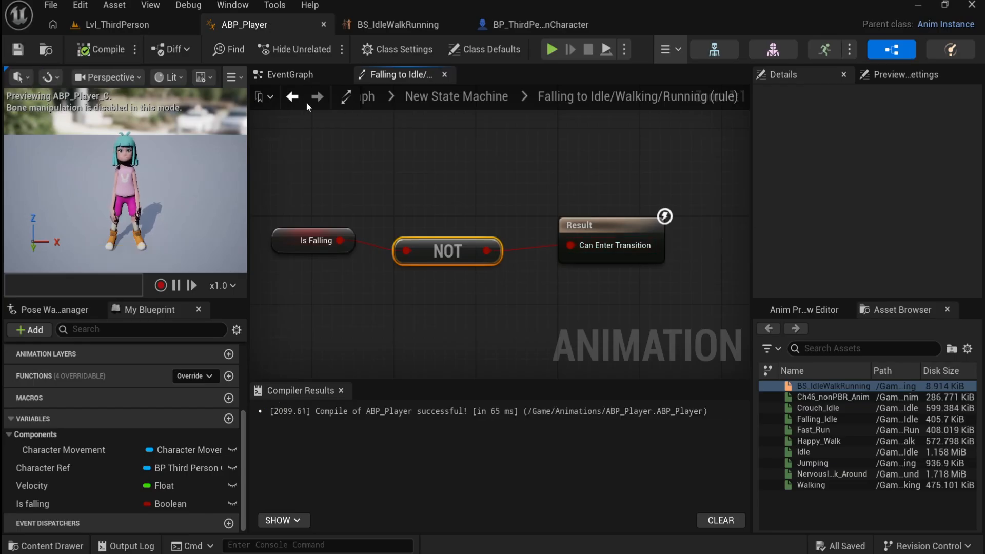
Step: Return to the state machine graph and clear the compiler results
{"action": "left_click", "coordinate": [293, 97]}
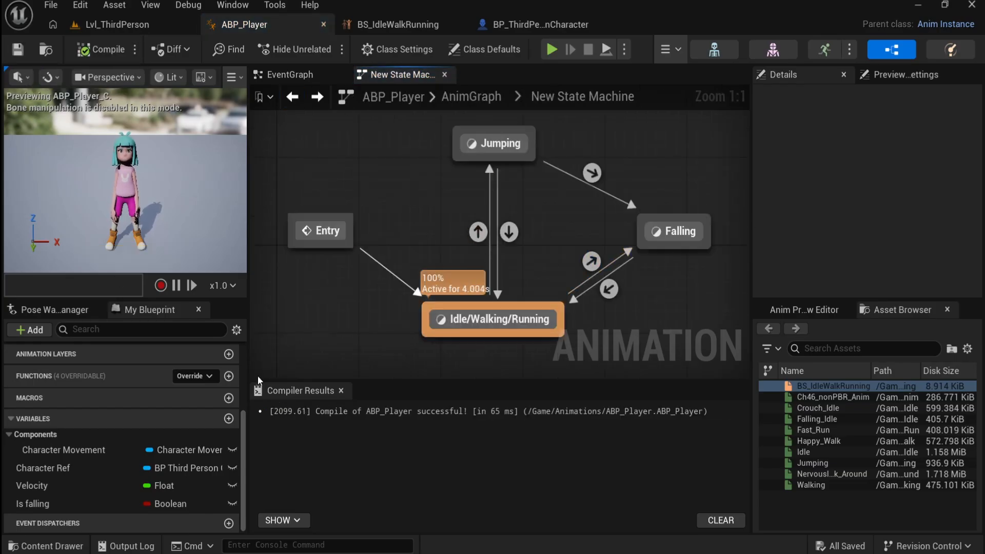
{"action": "left_click", "coordinate": [388, 414]}
{"action": "left_click", "coordinate": [711, 521]}
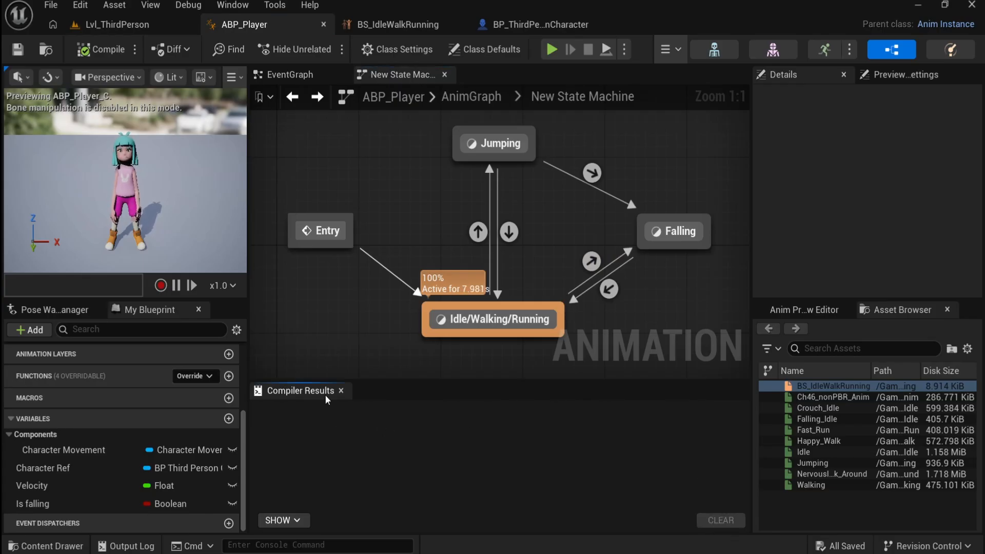
Step: Play the Lvl_ThirdPerson level and run the character around in several directions to check its movement animations
{"action": "left_click", "coordinate": [110, 24]}
{"action": "left_click", "coordinate": [325, 51]}
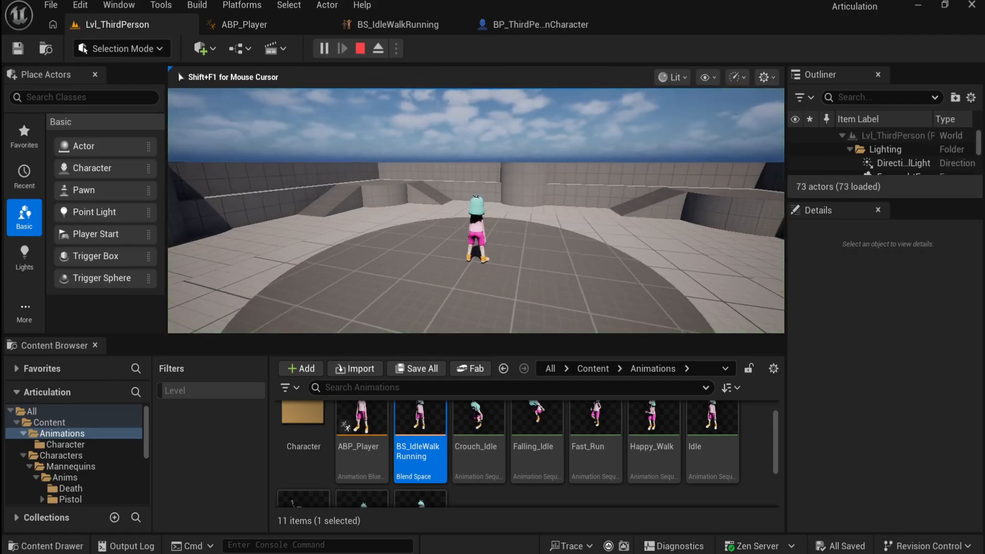
{"action": "key", "text": "s"}
{"action": "key", "text": "s"}
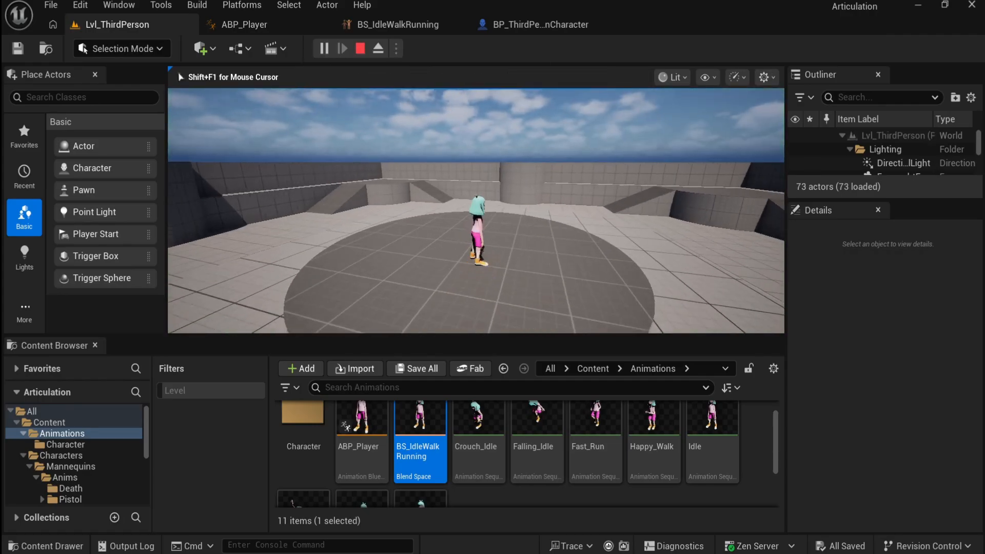
{"action": "key", "text": "s"}
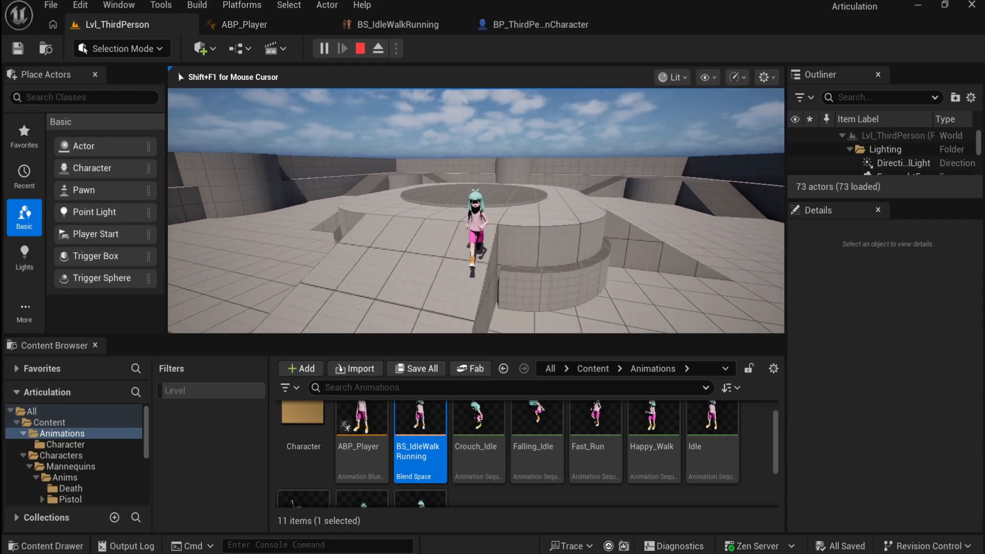
{"action": "key", "text": "d"}
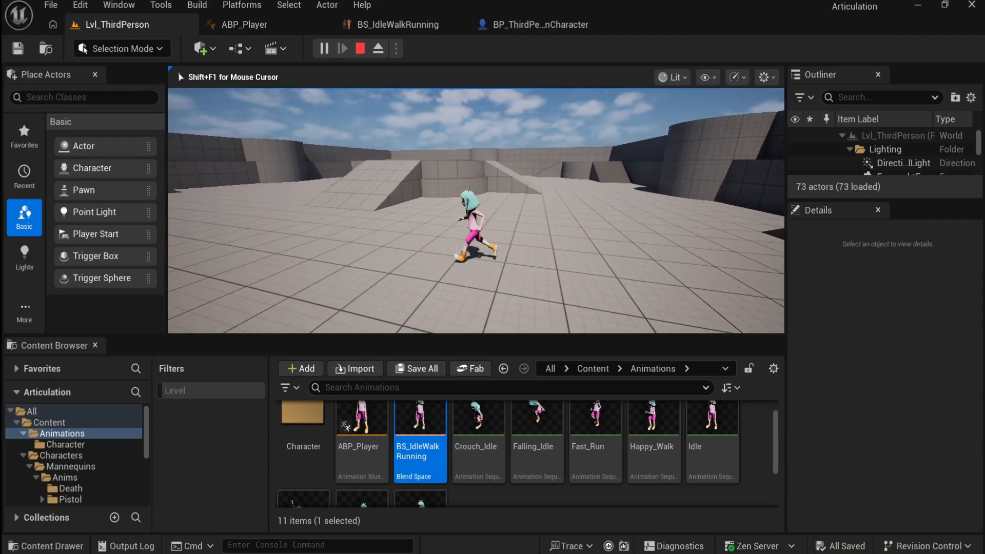
{"action": "key", "text": "a"}
{"action": "key", "text": "s"}
{"action": "key", "text": "d"}
{"action": "key", "text": "w"}
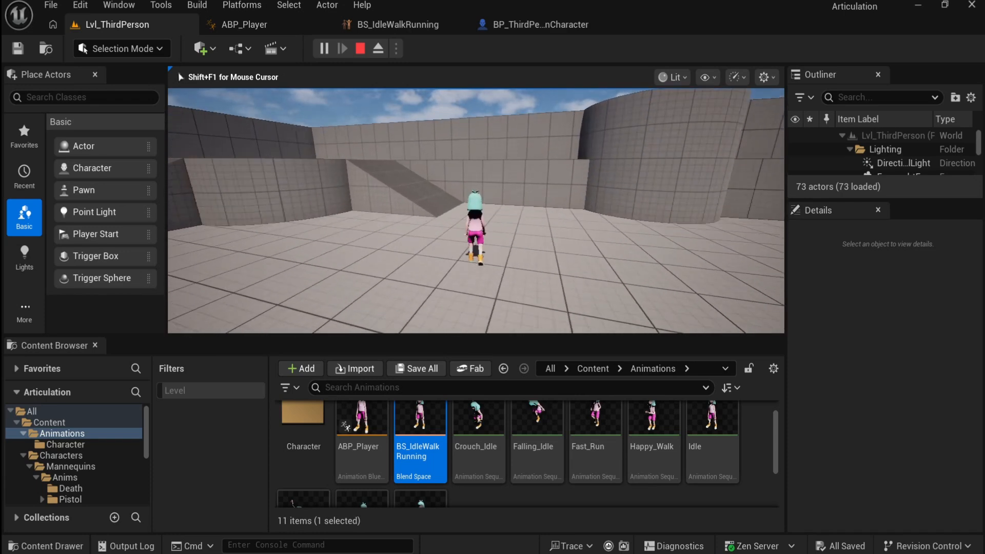
Step: Make the character jump repeatedly while moving to check the jumping and falling animations
{"action": "key", "text": "s"}
{"action": "key", "text": "space"}
{"action": "key", "text": "w"}
{"action": "key", "text": "space"}
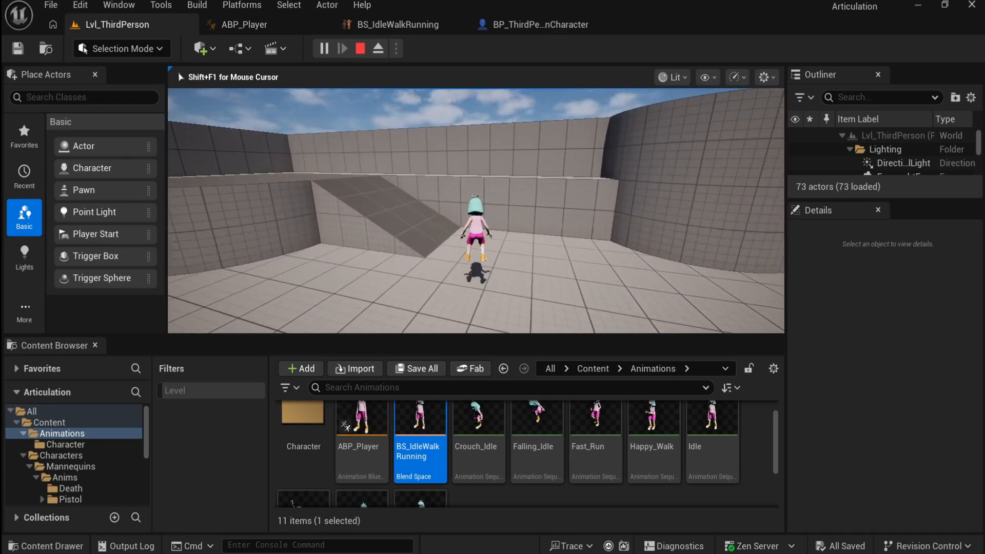
{"action": "key", "text": "w"}
{"action": "key", "text": "space"}
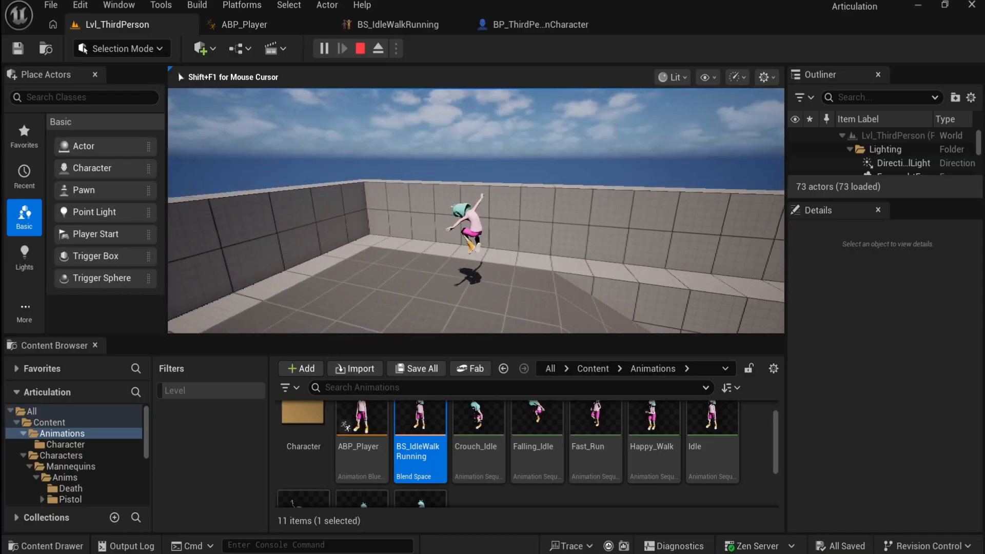
Step: Keep running and jumping the character around the arena to check its jump animation, and end the play session
{"action": "key", "text": "d"}
{"action": "key", "text": "space"}
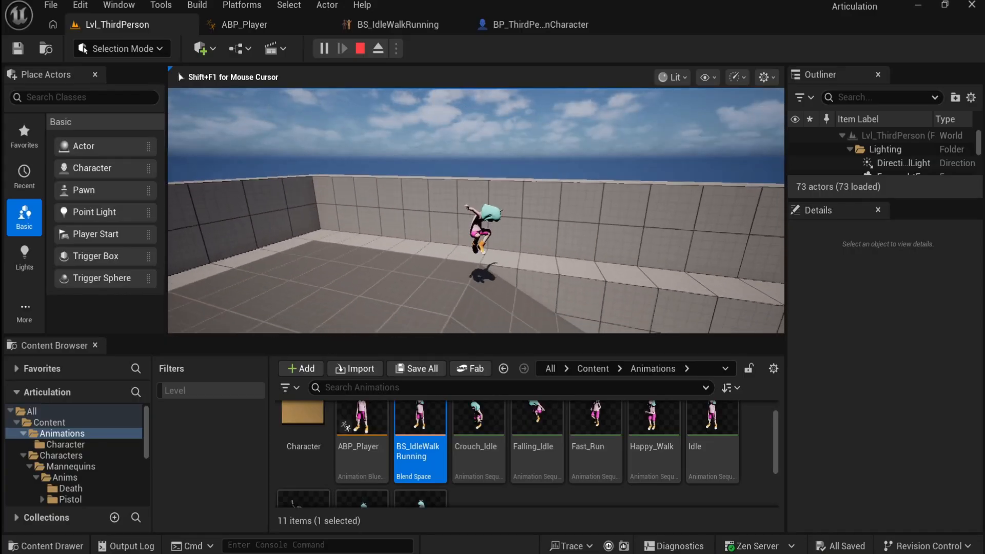
{"action": "key", "text": "space"}
{"action": "key", "text": "w"}
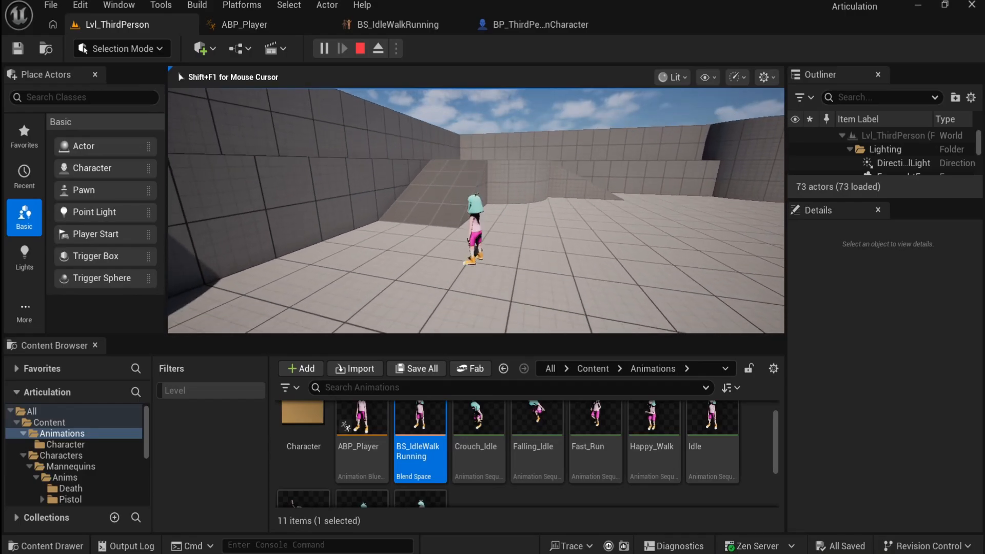
{"action": "key", "text": "w"}
{"action": "key", "text": "space"}
{"action": "key", "text": "d"}
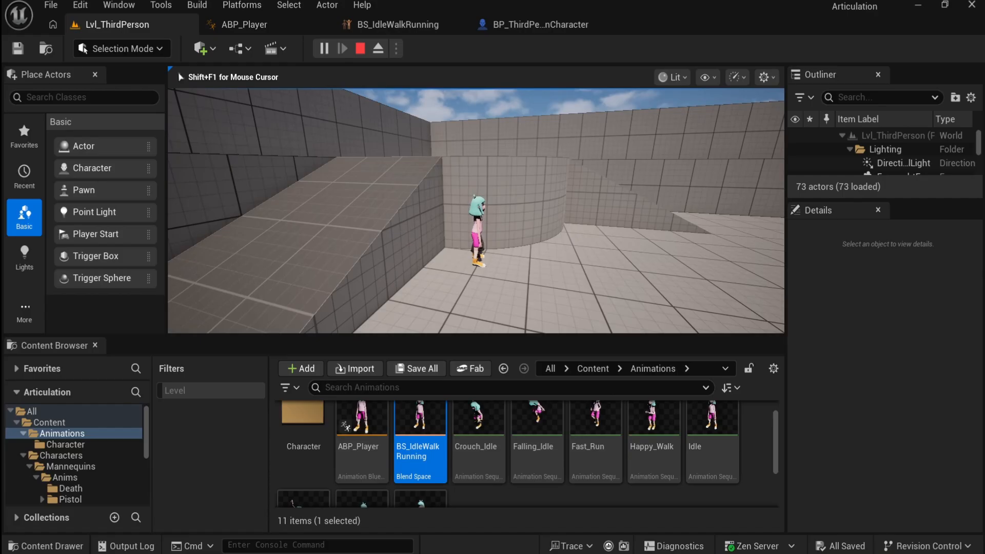
{"action": "key", "text": "Escape"}
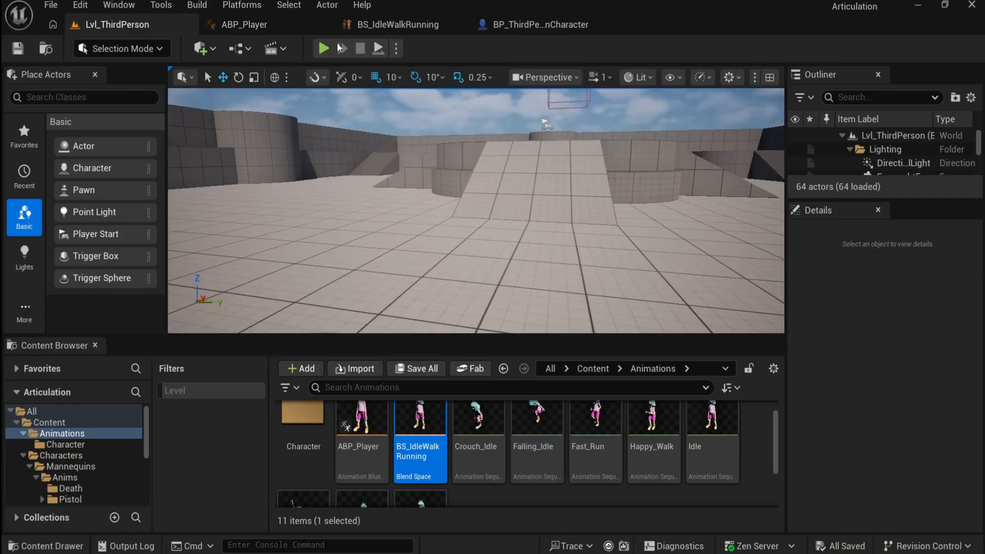
Step: Set the Priority Order of ABP_Player's Idle/Walking/Running to Falling transition to 2, and compile and save the blueprint
{"action": "left_click", "coordinate": [243, 24]}
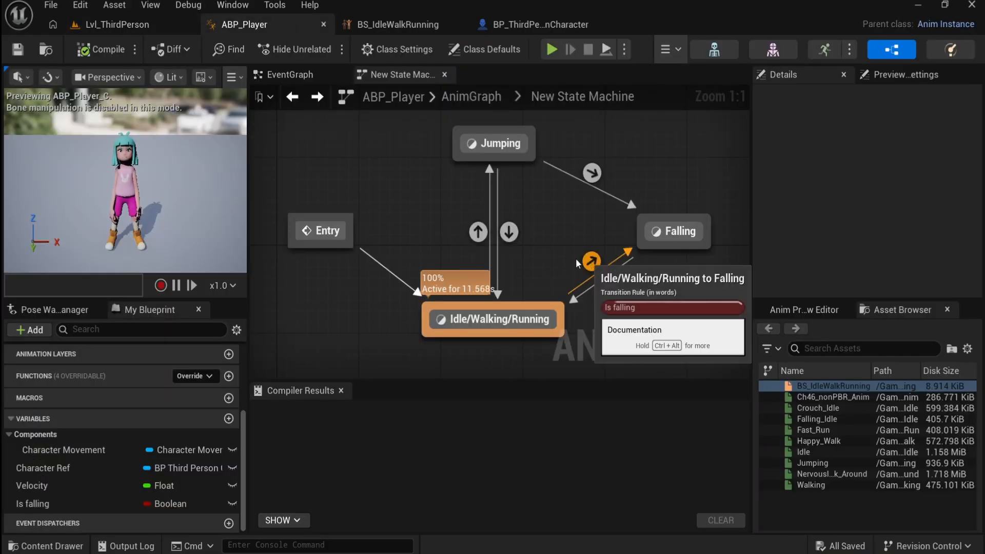
{"action": "left_click", "coordinate": [477, 232]}
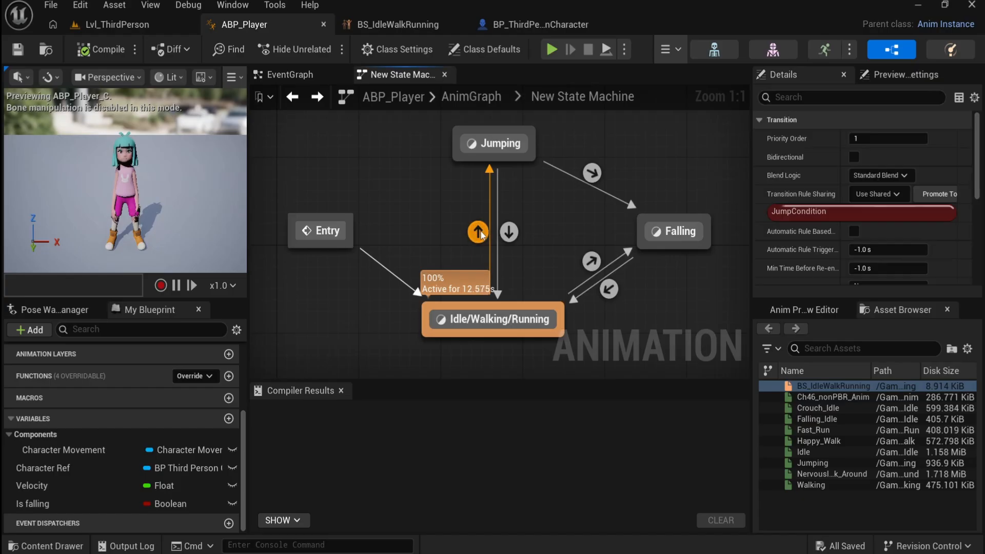
{"action": "left_click", "coordinate": [591, 261]}
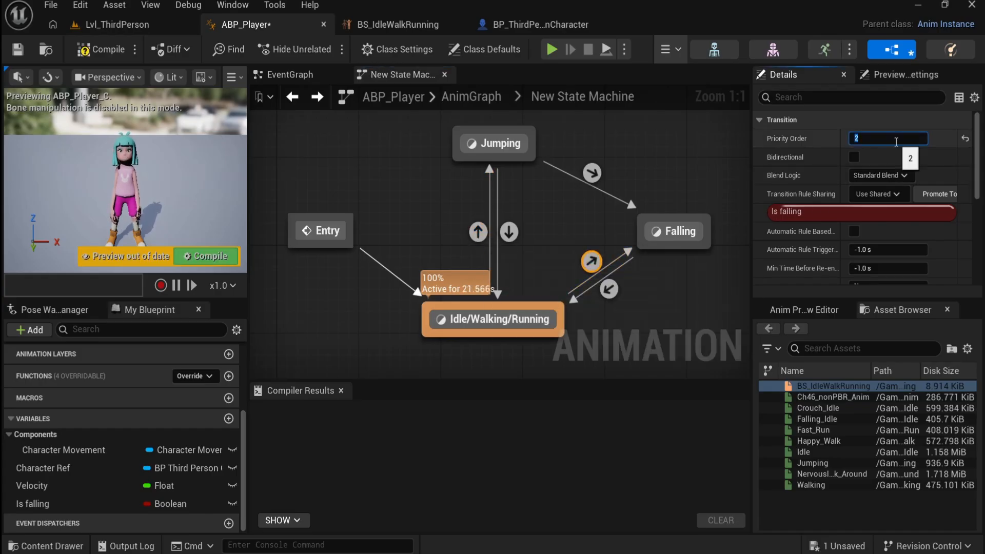
{"action": "key", "text": "Return"}
{"action": "left_click", "coordinate": [88, 51]}
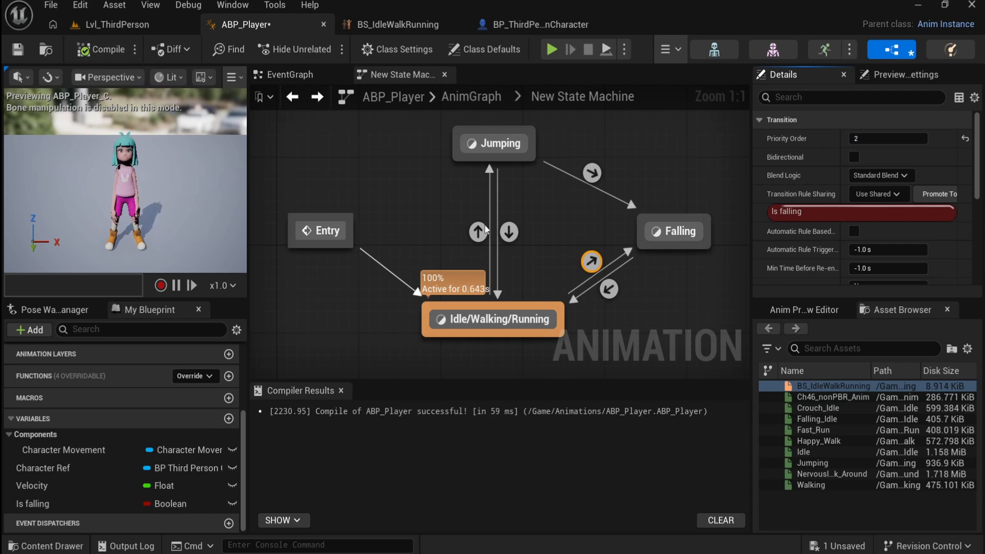
{"action": "left_click", "coordinate": [17, 50]}
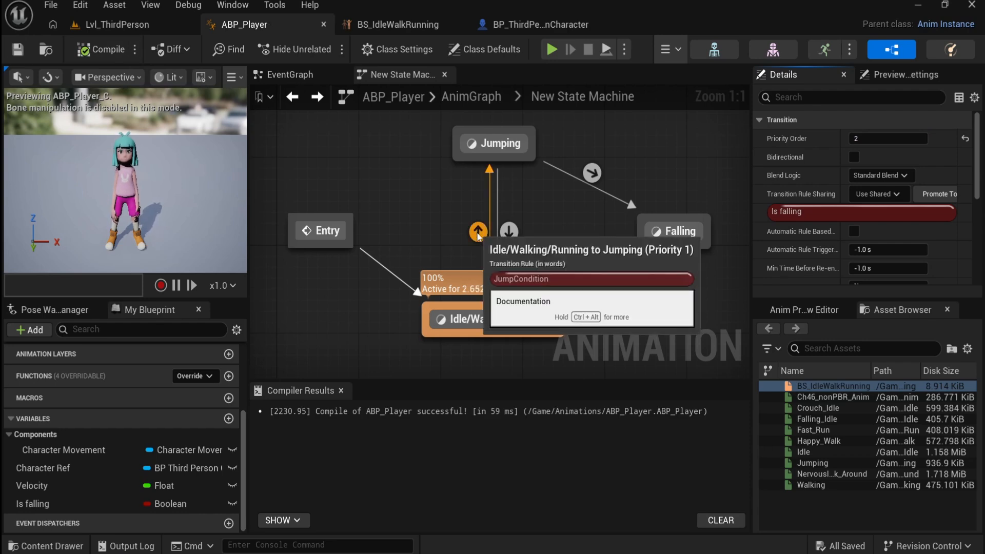
Step: Play the Lvl_ThirdPerson level and jump repeatedly, both standing and after running, to check the jump animation, and end the session
{"action": "left_click", "coordinate": [134, 27]}
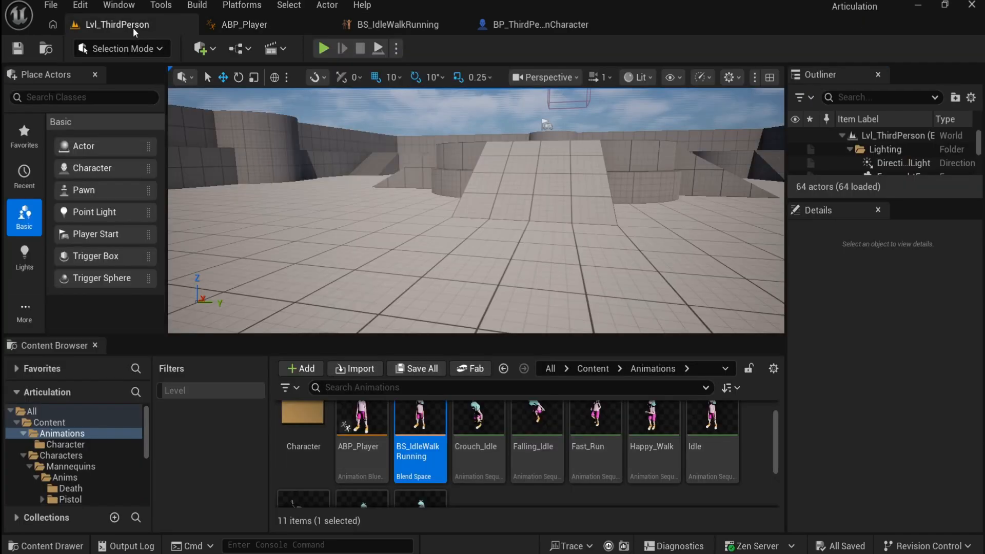
{"action": "left_click", "coordinate": [532, 237]}
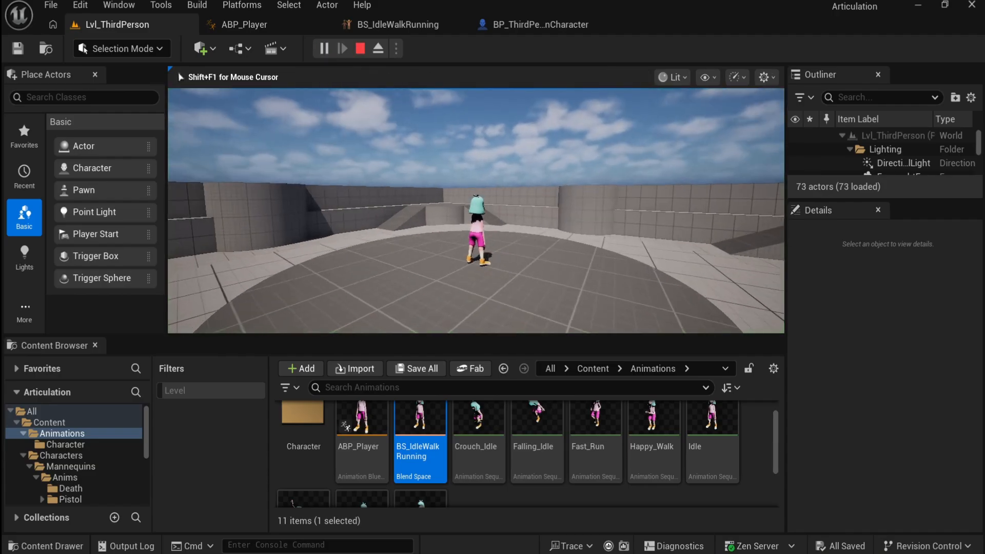
{"action": "key", "text": "space"}
{"action": "key", "text": "space"}
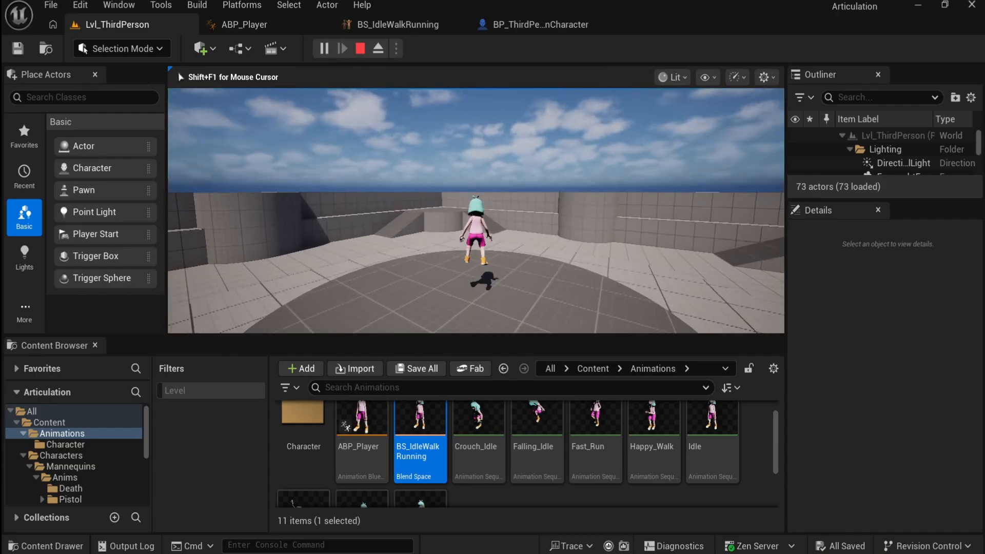
{"action": "key", "text": "d"}
{"action": "key", "text": "s"}
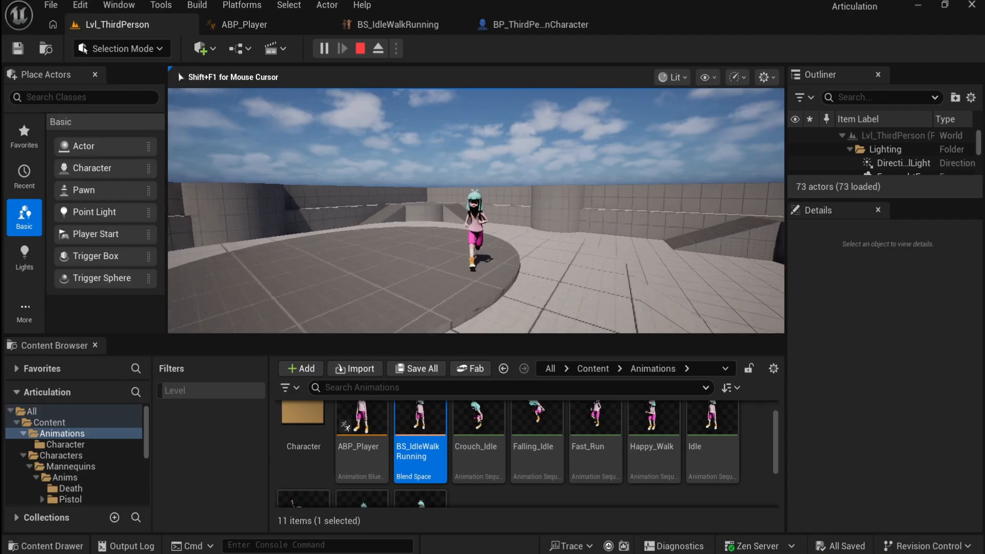
{"action": "key", "text": "space"}
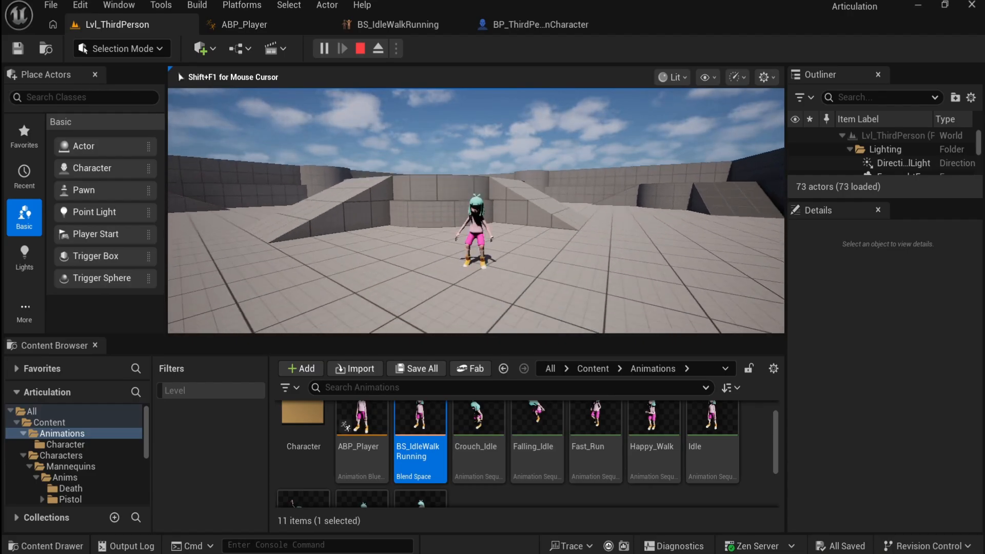
{"action": "key", "text": "space"}
{"action": "key", "text": "space"}
{"action": "key", "text": "space"}
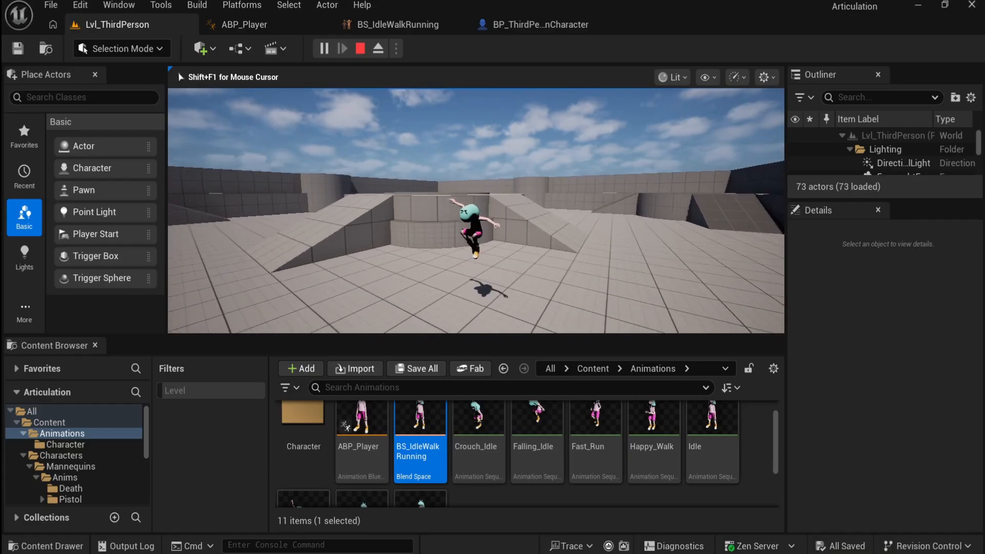
{"action": "key", "text": "space"}
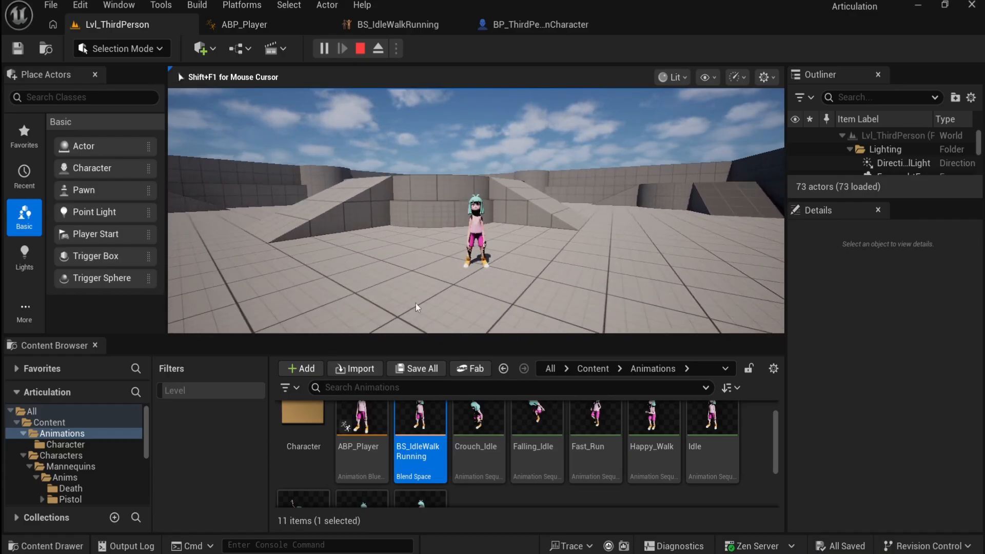
{"action": "key", "text": "Escape"}
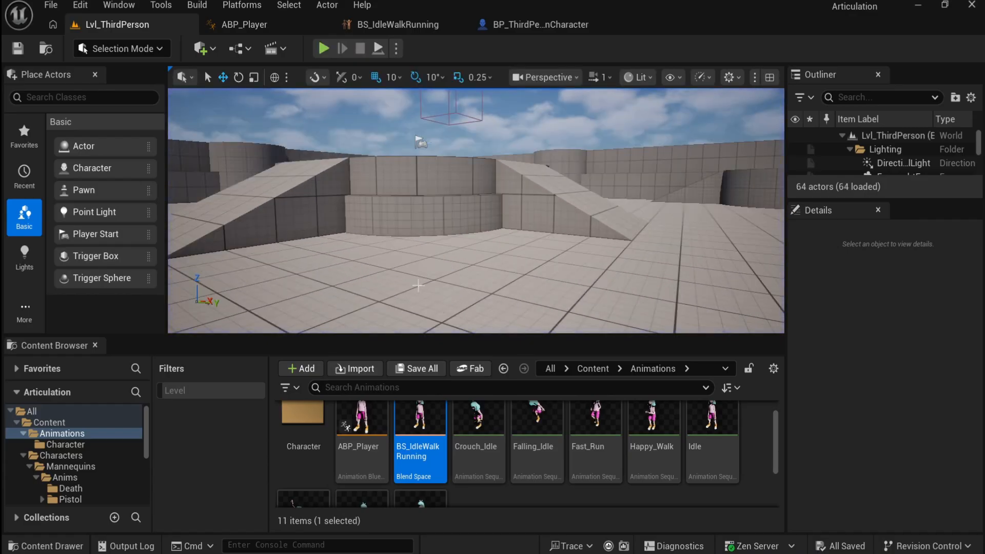
Step: Set the Idle/Walking/Running to Falling transition's Priority Order back to 1 in ABP_Player and compile
{"action": "left_click", "coordinate": [299, 24]}
{"action": "left_click", "coordinate": [859, 143]}
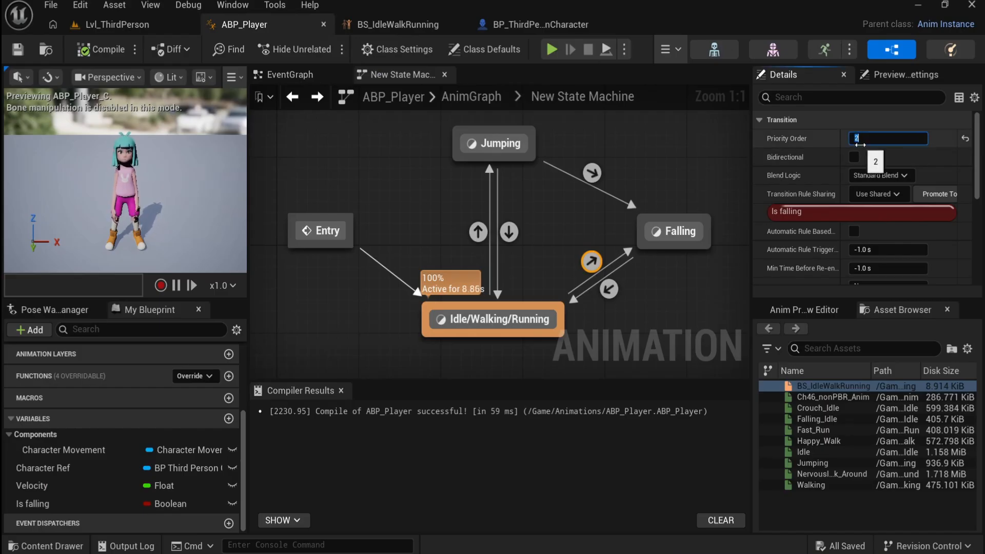
{"action": "key", "text": "Return"}
{"action": "left_click", "coordinate": [100, 49]}
Step: Play the Lvl_ThirdPerson level and test a standing jump with the equal transition priorities, and end the session
{"action": "left_click", "coordinate": [117, 24]}
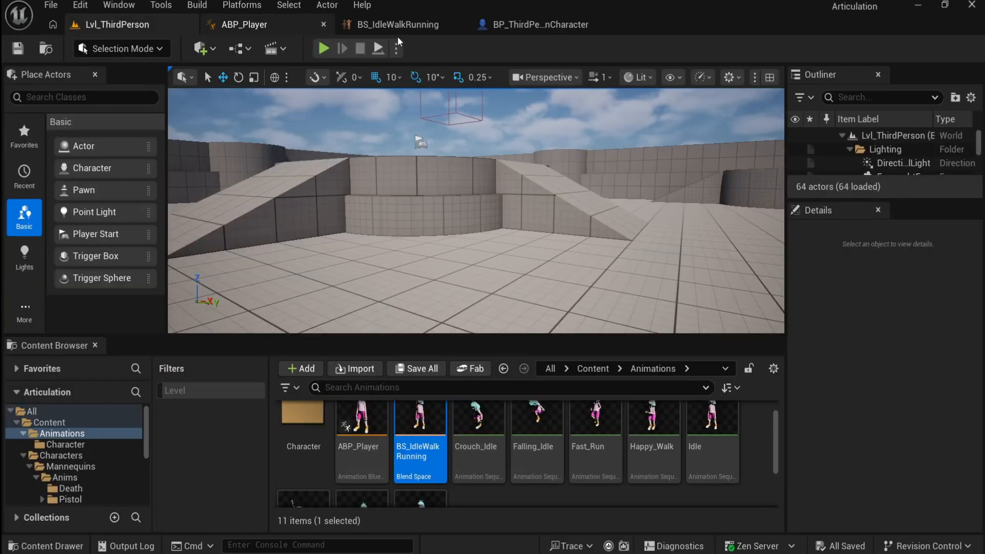
{"action": "left_click", "coordinate": [323, 48]}
{"action": "key", "text": "space"}
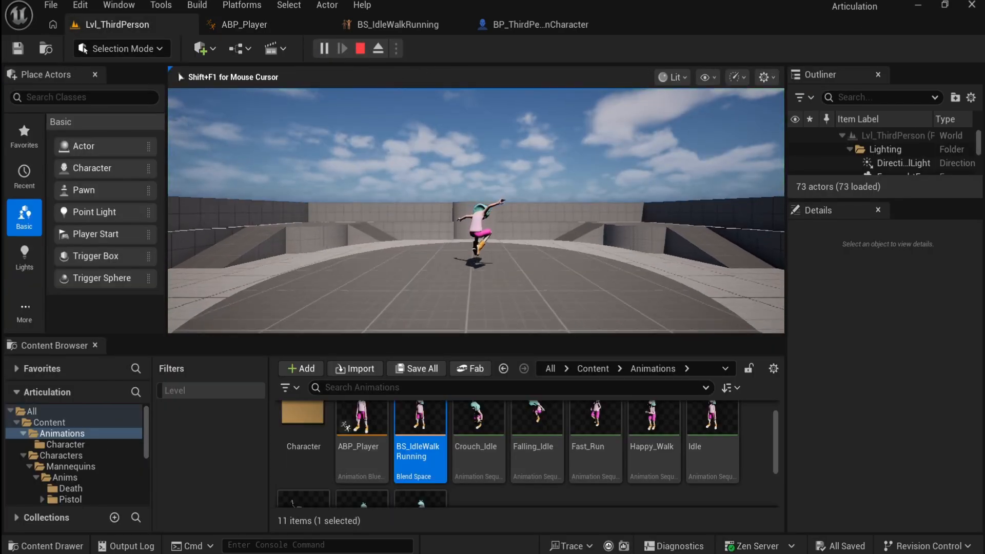
{"action": "key", "text": "Escape"}
Step: Restore the Idle/Walking/Running to Falling transition's Priority Order to 2 in ABP_Player, and compile and save it
{"action": "left_click", "coordinate": [284, 22]}
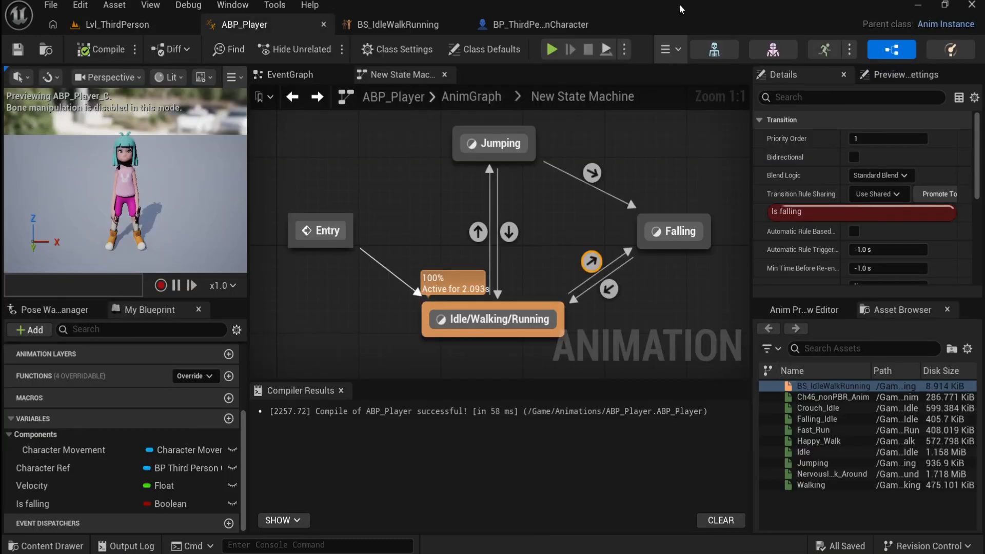
{"action": "left_click", "coordinate": [888, 144]}
{"action": "type", "text": "2"}
{"action": "key", "text": "Return"}
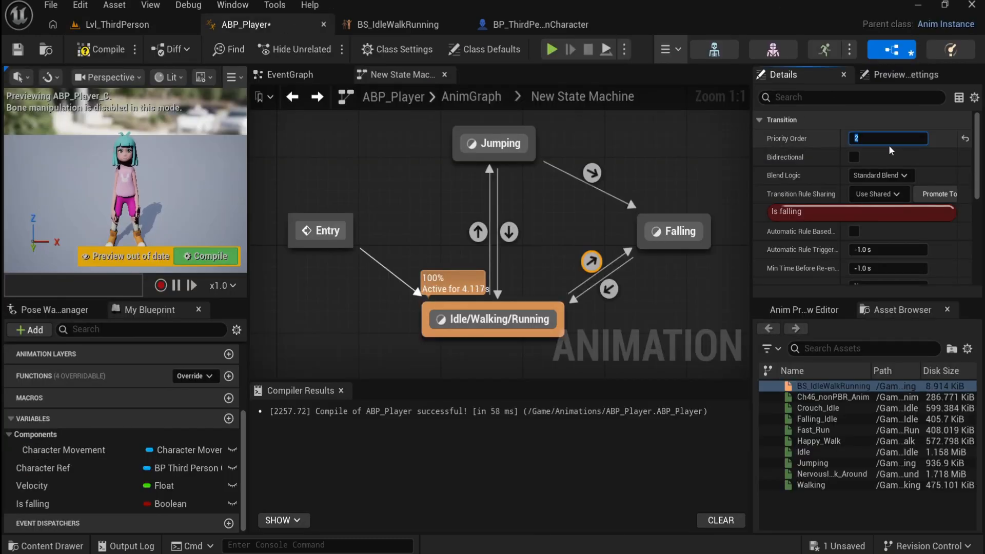
{"action": "left_click", "coordinate": [100, 49]}
{"action": "left_click", "coordinate": [17, 50]}
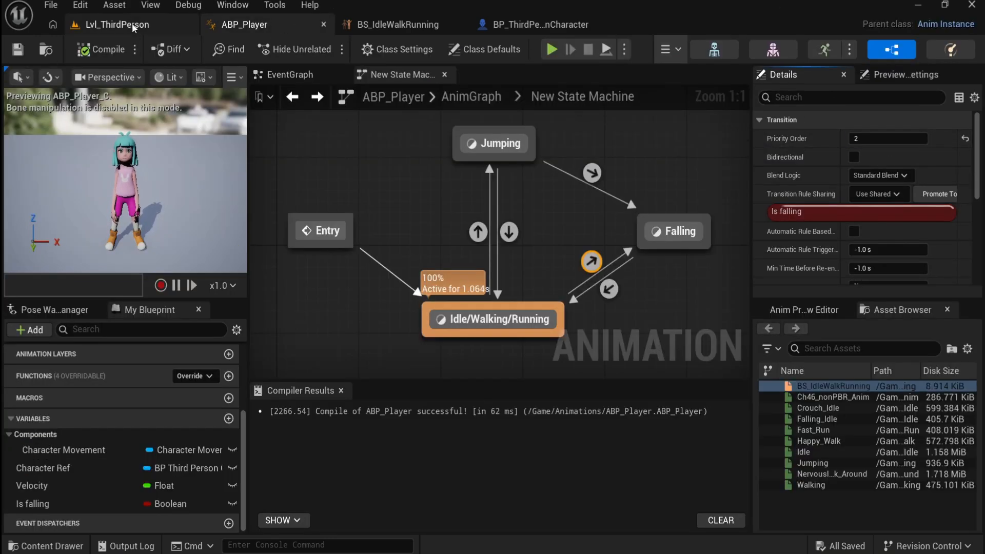
Step: Play the Lvl_ThirdPerson level, test a standing jump with the Falling transition at priority 2, and end the session
{"action": "left_click", "coordinate": [117, 24]}
{"action": "left_click", "coordinate": [323, 48]}
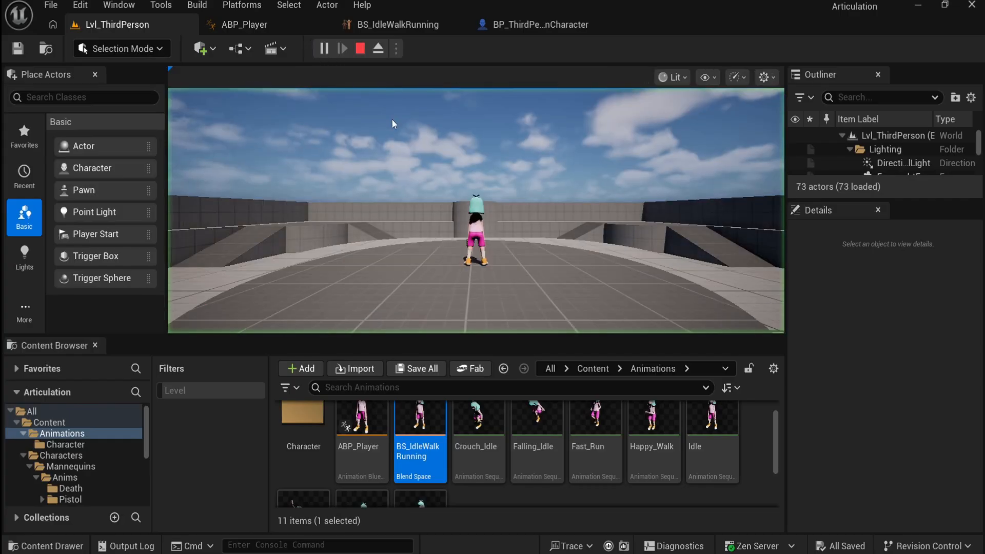
{"action": "left_click", "coordinate": [396, 120]}
{"action": "key", "text": "space"}
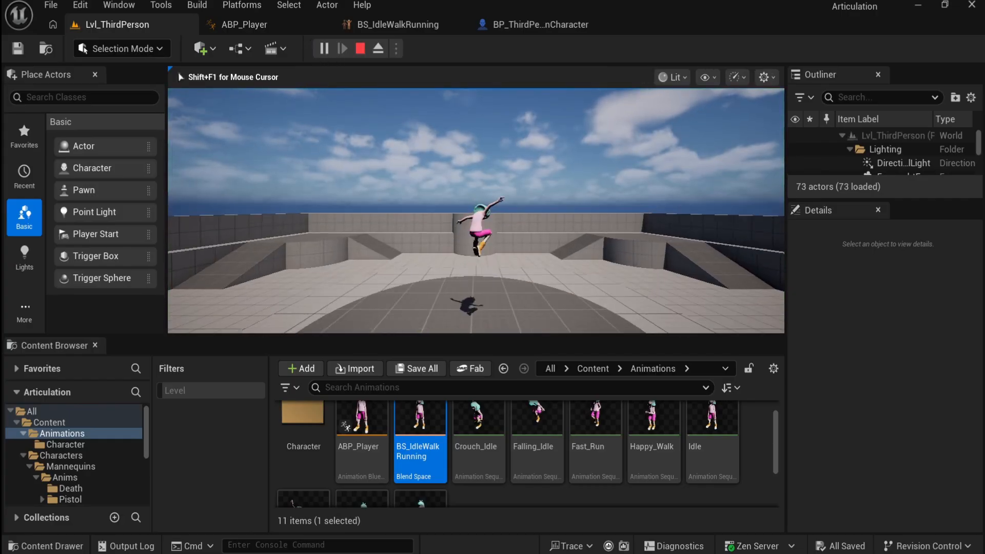
{"action": "key", "text": "Escape"}
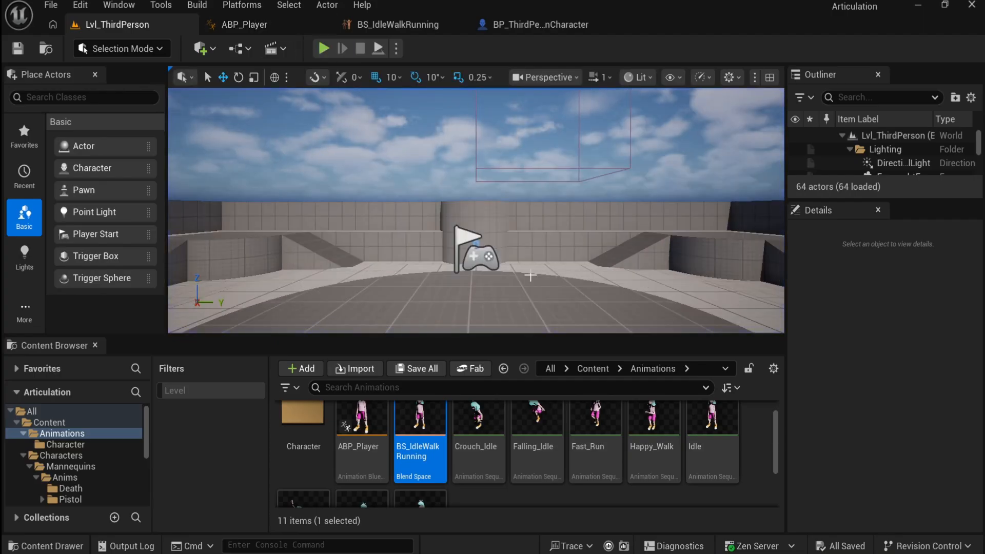
Step: Examine the Jump Input nodes with the Jump Condition setters and Delay in BP_ThirdPersonCharacter's event graph
{"action": "left_click", "coordinate": [531, 27]}
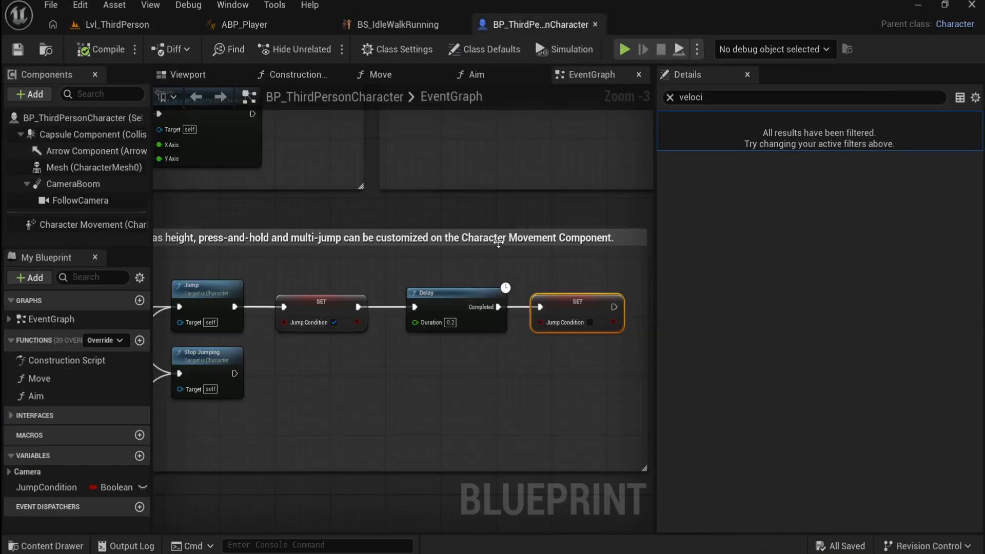
{"action": "scroll", "coordinate": [436, 445], "scroll_direction": "down", "scroll_amount": 1}
{"action": "right_click_drag", "start_coordinate": [411, 446], "coordinate": [469, 376]}
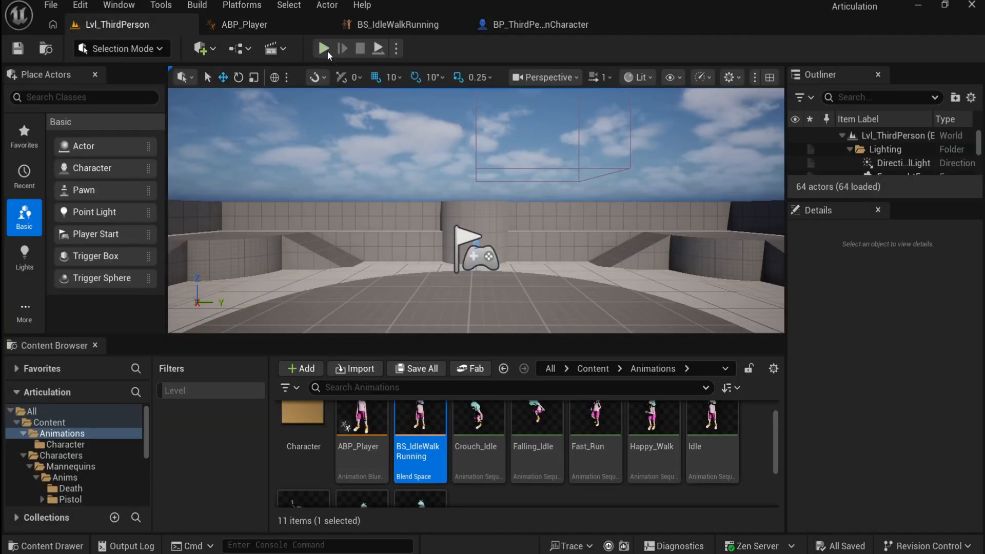
Step: Start playing the Lvl_ThirdPerson level and enlarge the viewport by reducing the height of the Content Browser
{"action": "left_click", "coordinate": [325, 50]}
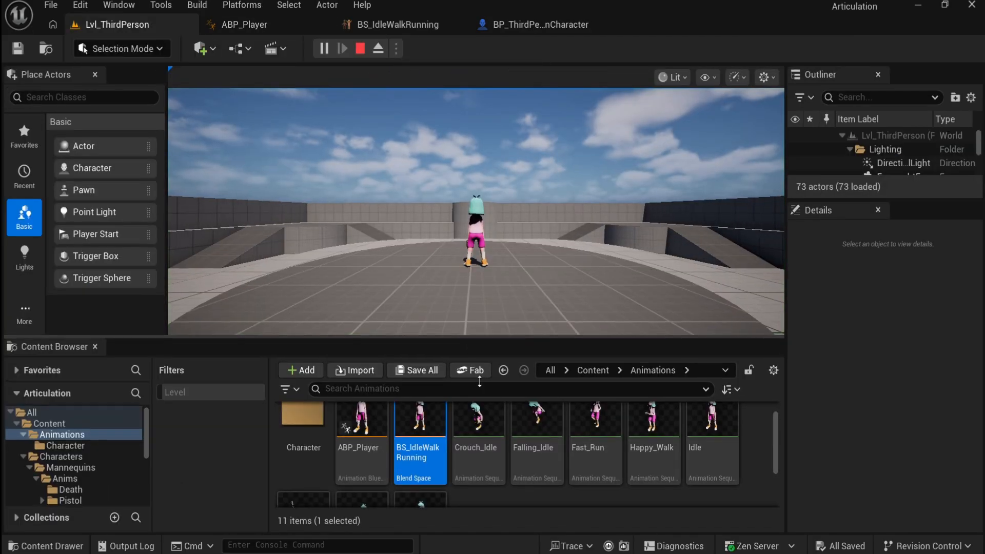
{"action": "left_click_drag", "start_coordinate": [480, 381], "coordinate": [484, 411]}
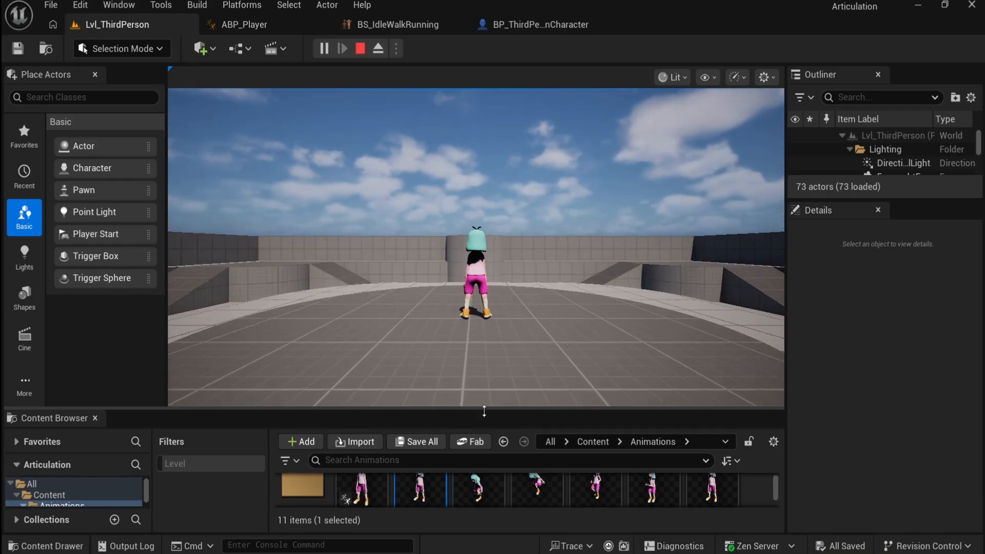
{"action": "left_click", "coordinate": [502, 365]}
Step: Run the character back and forth across the central platform and ramp, jumping along the way to check the animation timing
{"action": "key", "text": "s"}
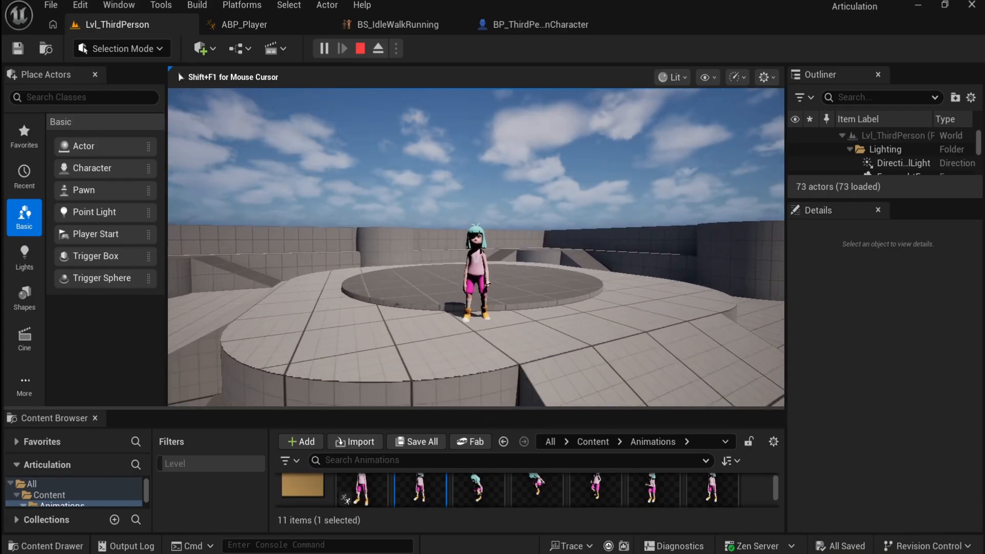
{"action": "key", "text": "w"}
{"action": "key", "text": "s"}
{"action": "key", "text": "space"}
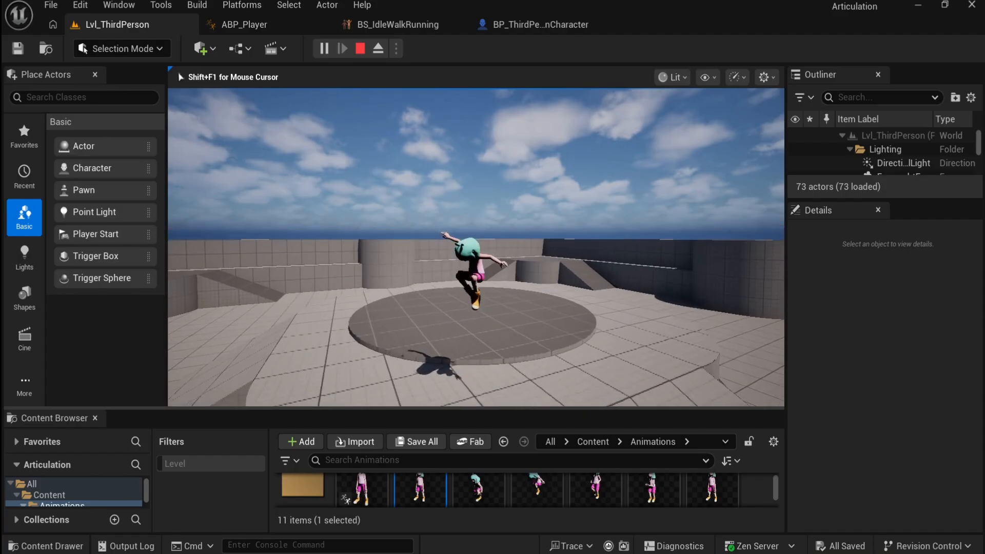
{"action": "key", "text": "space"}
{"action": "key", "text": "w"}
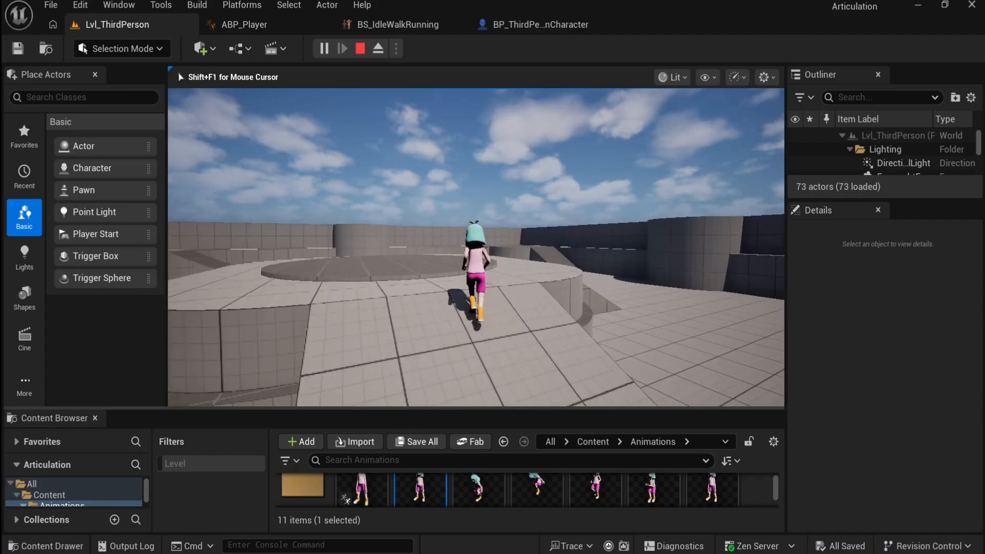
{"action": "key", "text": "s"}
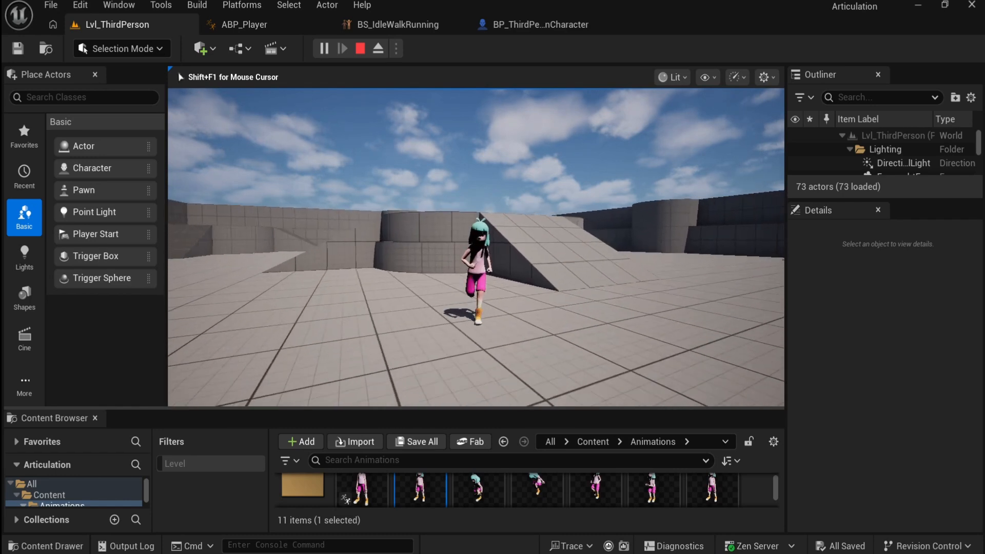
Step: End the play session and return to BP_ThirdPersonCharacter's event graph with the Jump Input nodes
{"action": "key", "text": "Escape"}
{"action": "left_click", "coordinate": [528, 24]}
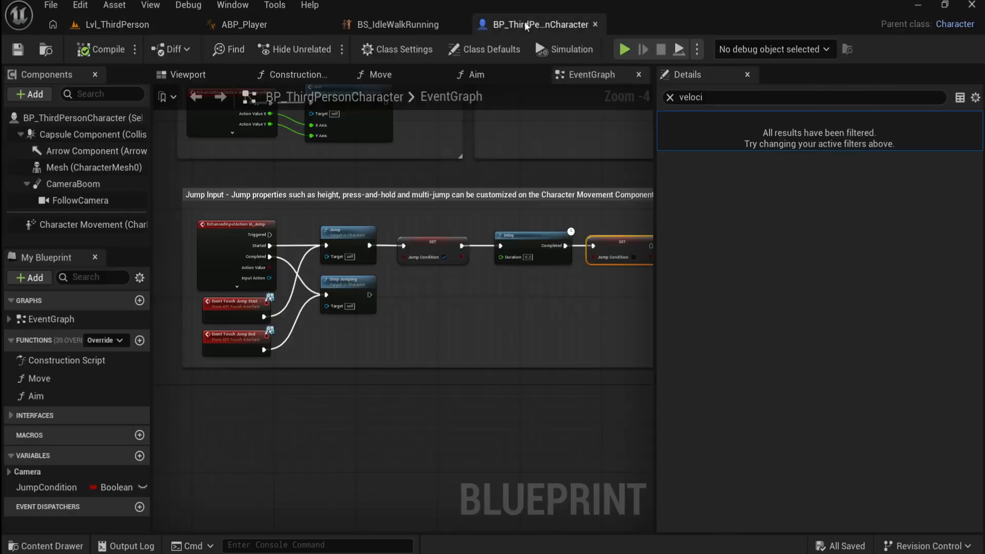
Step: Group the two Jump Condition setters and the Delay node in a comment box titled "Extended Code"
{"action": "right_click_drag", "start_coordinate": [431, 356], "coordinate": [442, 523]}
{"action": "scroll", "coordinate": [478, 442], "scroll_direction": "down", "scroll_amount": 1}
{"action": "scroll", "coordinate": [478, 441], "scroll_direction": "down", "scroll_amount": 1}
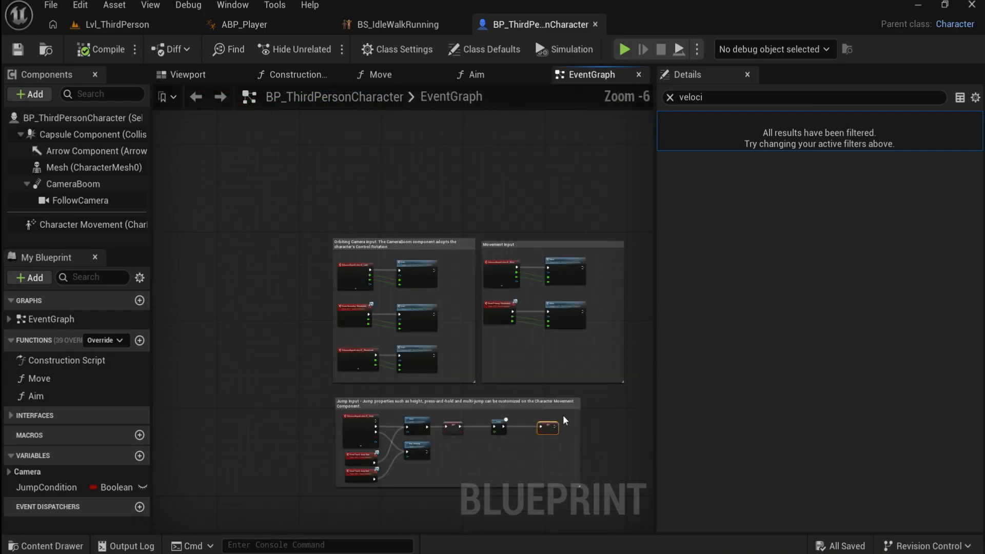
{"action": "right_click_drag", "start_coordinate": [558, 398], "coordinate": [523, 232]}
{"action": "scroll", "coordinate": [505, 292], "scroll_direction": "up", "scroll_amount": 1}
{"action": "right_click_drag", "start_coordinate": [419, 285], "coordinate": [447, 365]}
{"action": "left_click_drag", "start_coordinate": [403, 365], "coordinate": [549, 321]}
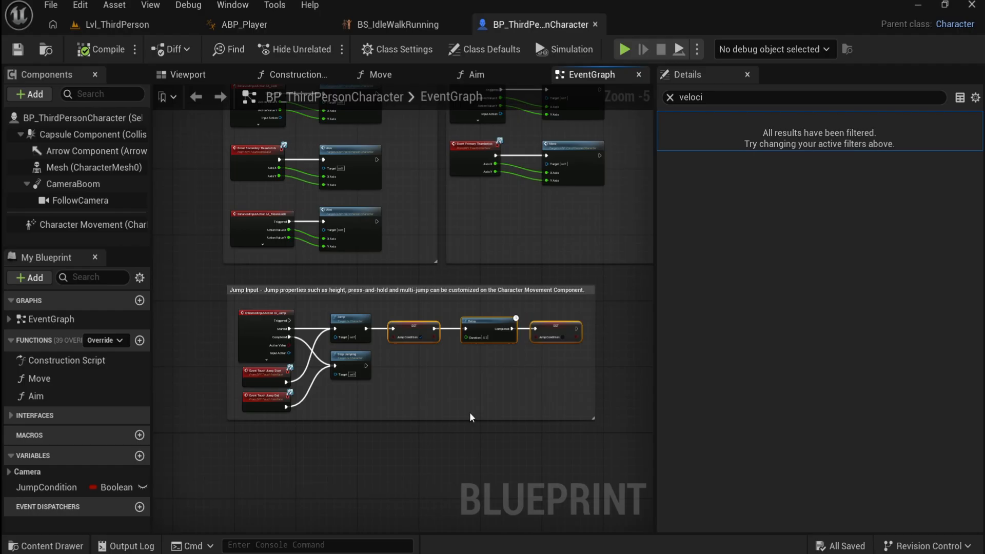
{"action": "key", "text": "c"}
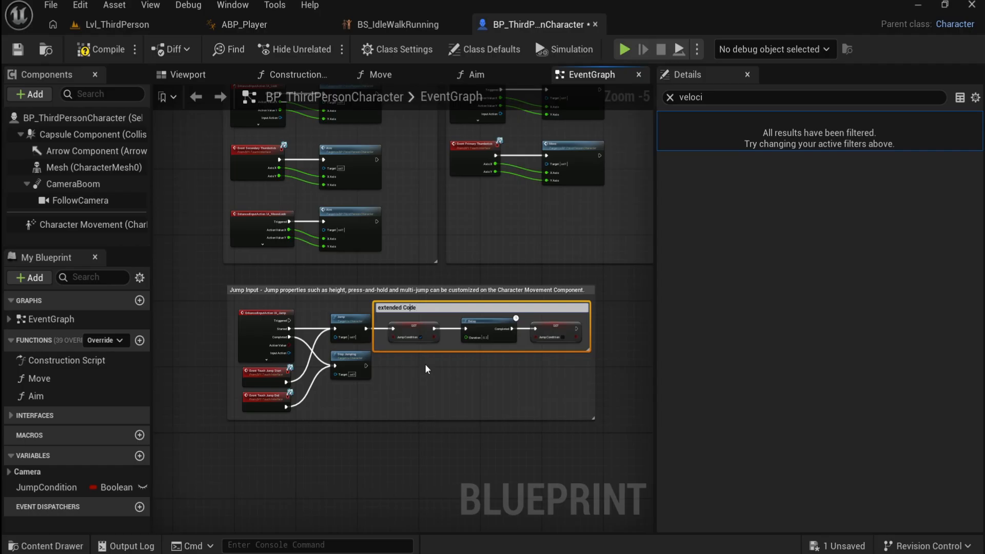
{"action": "key", "text": "Return"}
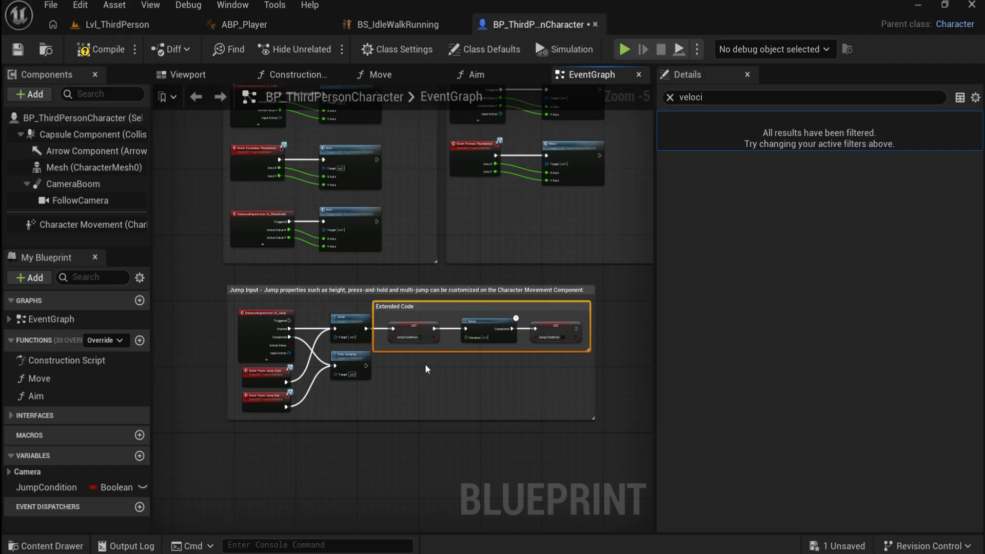
Step: Widen the Jump Input comment box and shift the Extended Code group away from the Jump node
{"action": "left_click_drag", "start_coordinate": [594, 419], "coordinate": [640, 414]}
{"action": "left_click_drag", "start_coordinate": [569, 310], "coordinate": [588, 310]}
{"action": "left_click", "coordinate": [536, 482]}
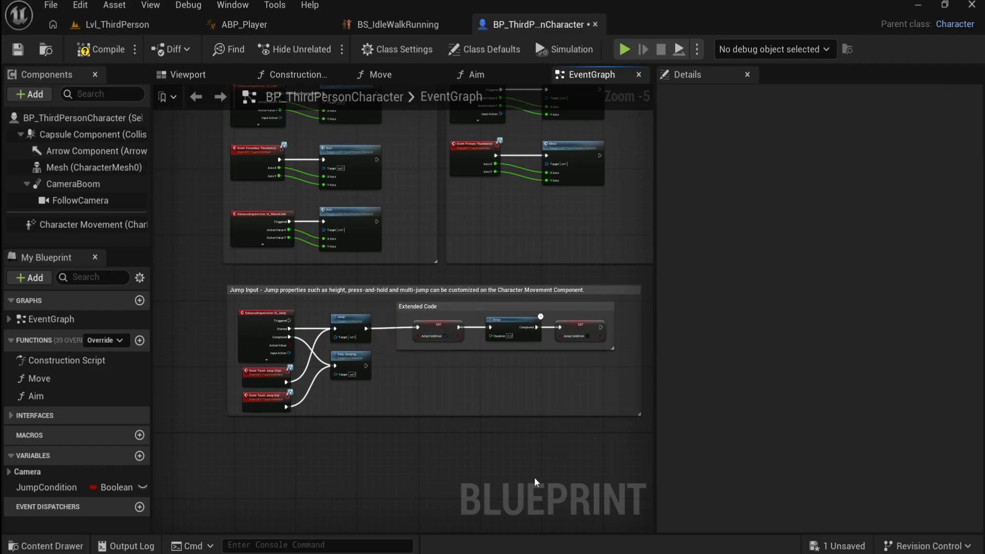
Step: Add a keyboard event node in the empty area below the Jump Input group and set its input key to Left Shift
{"action": "right_click_drag", "start_coordinate": [456, 262], "coordinate": [478, 234]}
{"action": "scroll", "coordinate": [433, 356], "scroll_direction": "up", "scroll_amount": 3}
{"action": "right_click_drag", "start_coordinate": [465, 436], "coordinate": [547, 288]}
{"action": "right_click_drag", "start_coordinate": [369, 325], "coordinate": [404, 309]}
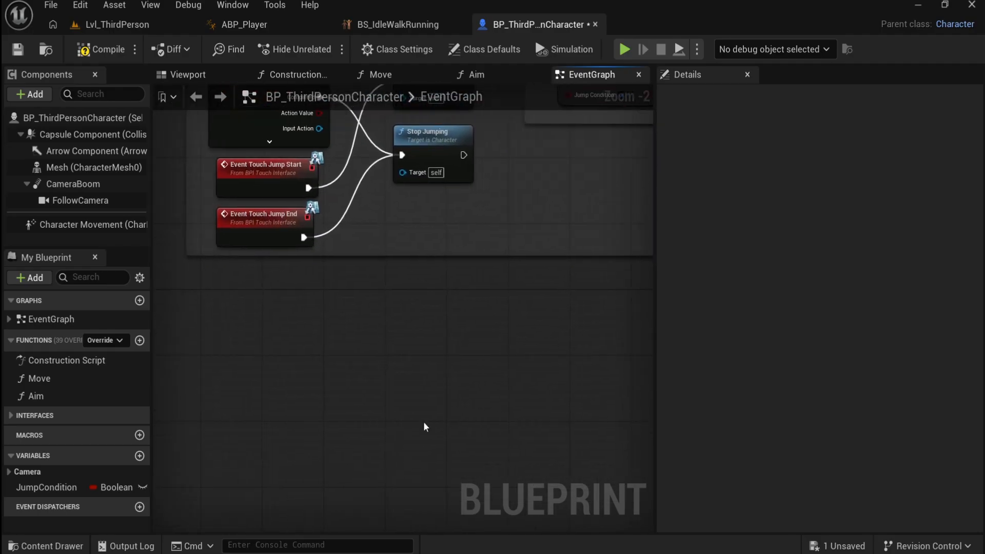
{"action": "right_click", "coordinate": [352, 341]}
{"action": "type", "text": "keybo"}
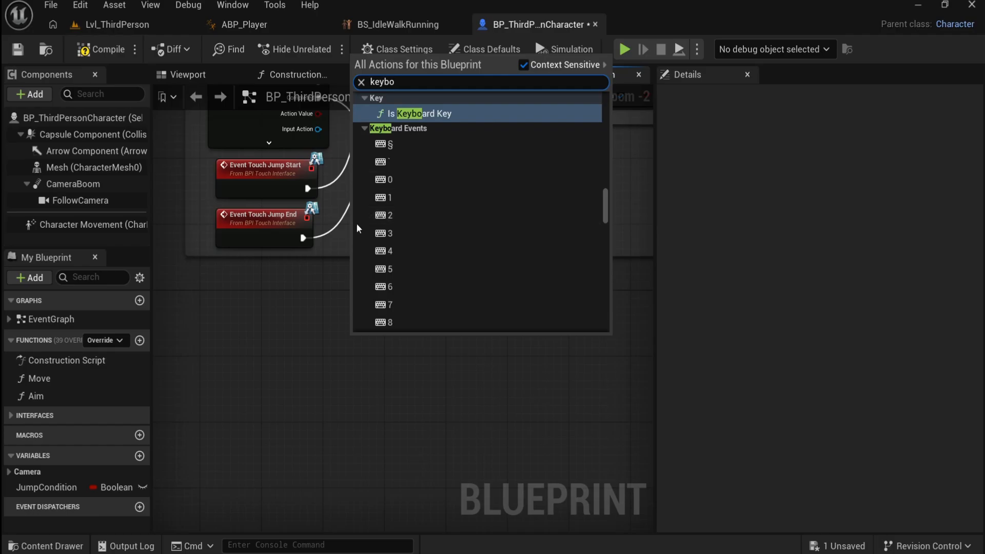
{"action": "left_click", "coordinate": [390, 179]}
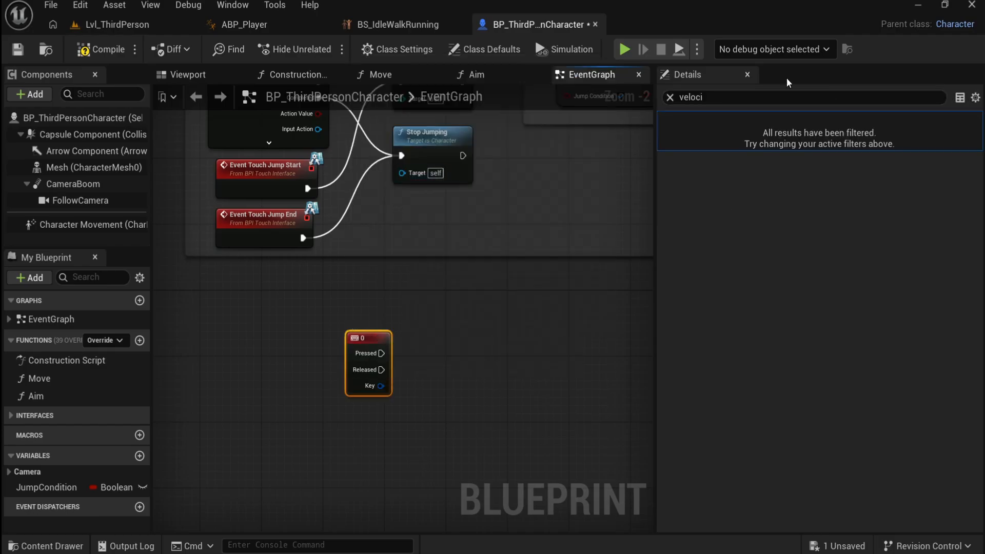
{"action": "left_click", "coordinate": [669, 97]}
{"action": "left_click", "coordinate": [665, 120]}
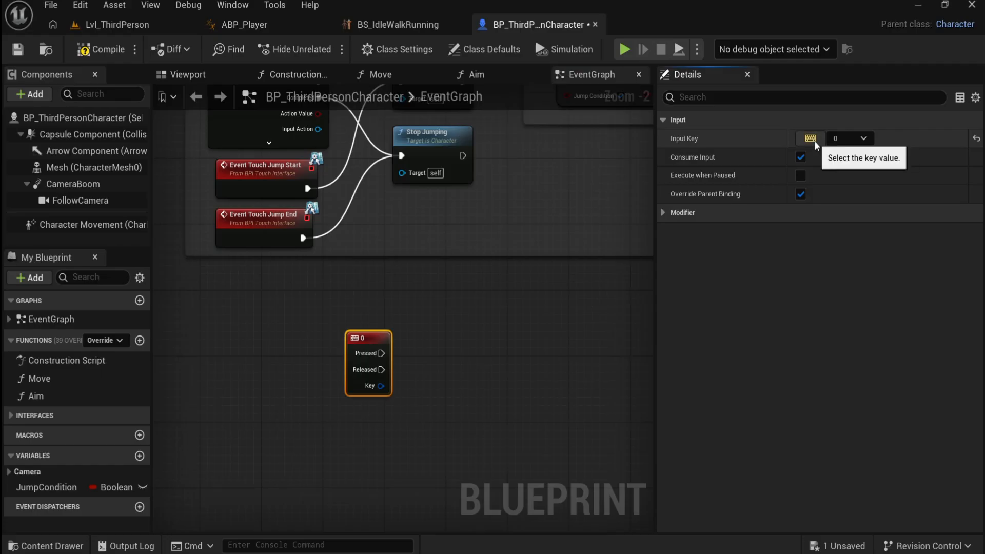
{"action": "key", "text": "shift"}
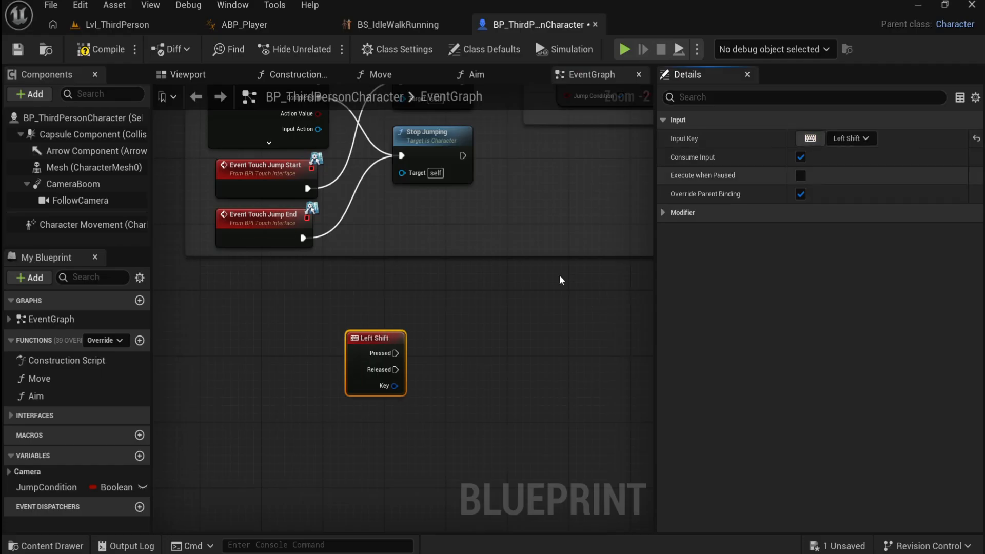
{"action": "left_click_drag", "start_coordinate": [391, 340], "coordinate": [267, 348]}
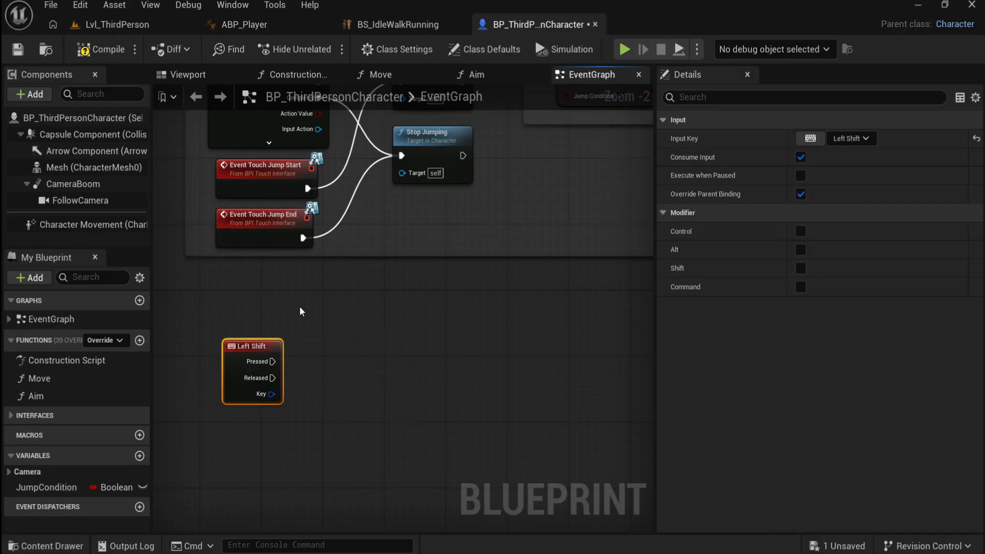
Step: Add a Character Movement reference near the Left Shift event and create a Set Max Walk Speed node from it
{"action": "left_click_drag", "start_coordinate": [89, 226], "coordinate": [310, 419]}
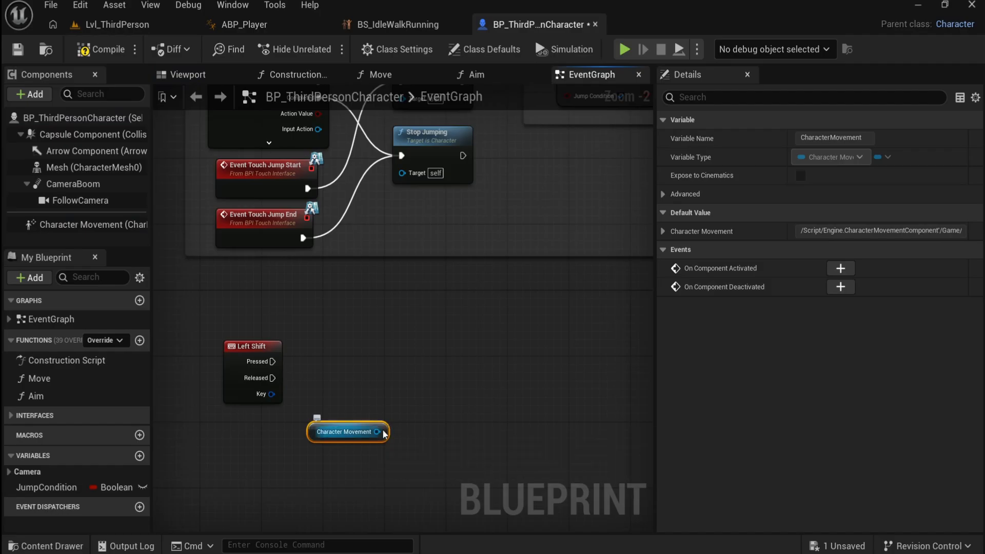
{"action": "left_click", "coordinate": [112, 226]}
{"action": "left_click", "coordinate": [707, 97]}
{"action": "type", "text": "walkin"}
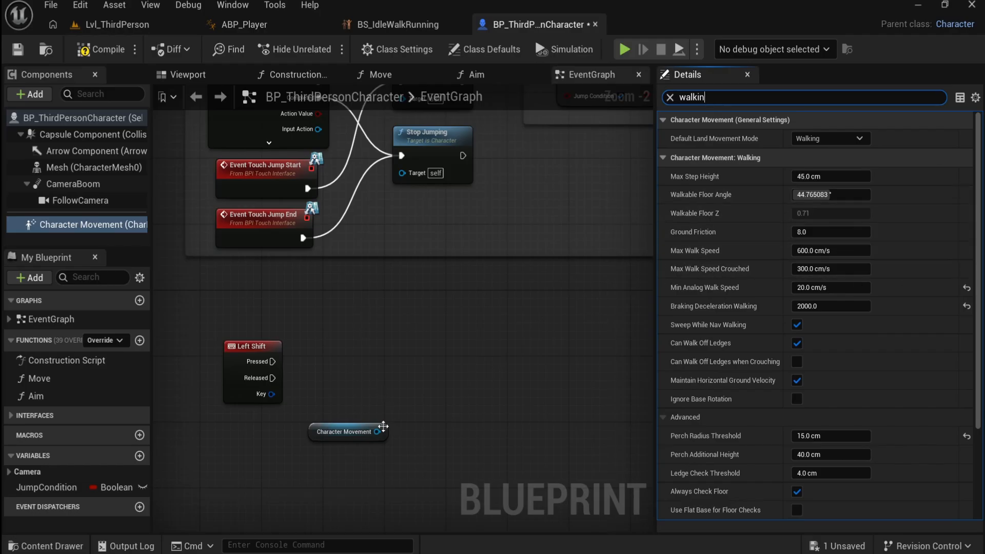
{"action": "left_click_drag", "start_coordinate": [380, 431], "coordinate": [442, 366]}
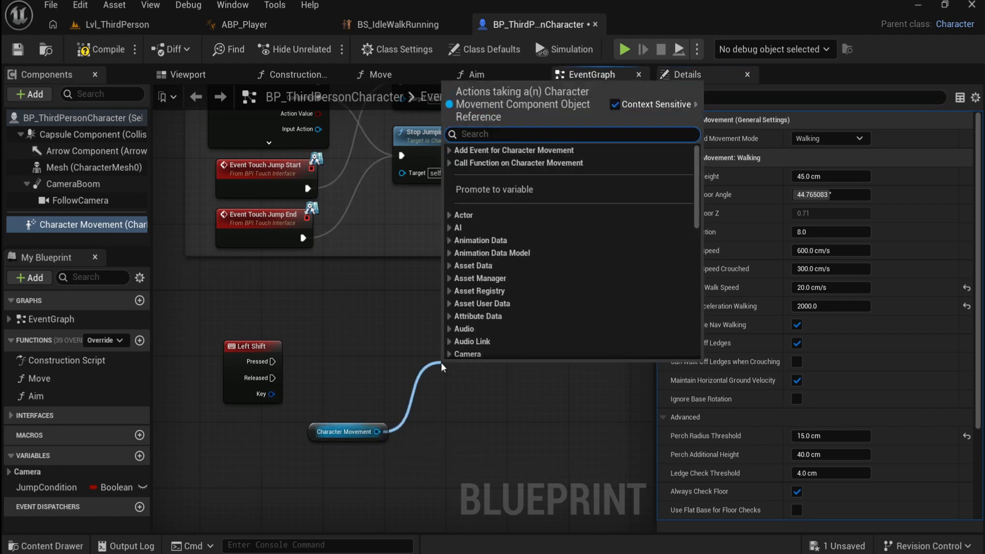
{"action": "type", "text": "max wa"}
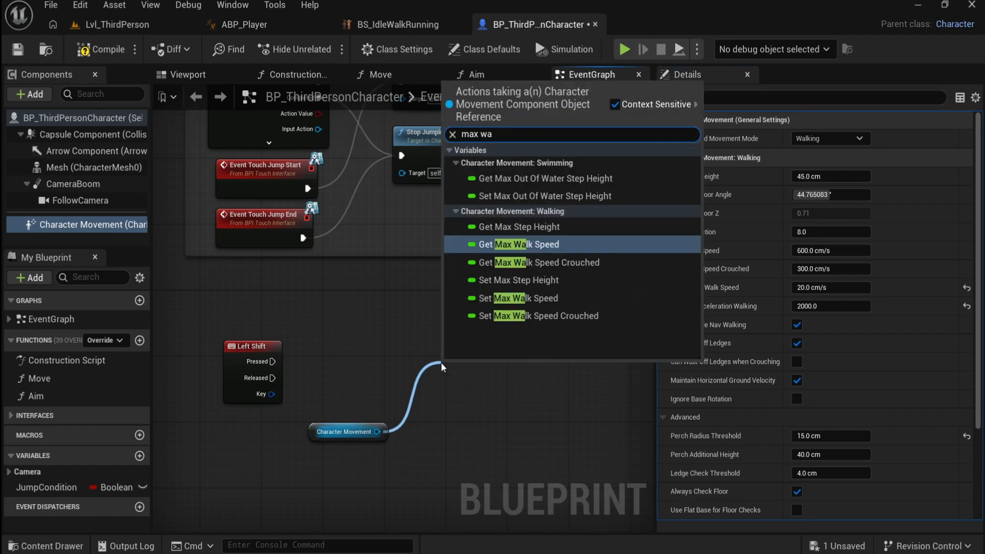
{"action": "left_click", "coordinate": [564, 304]}
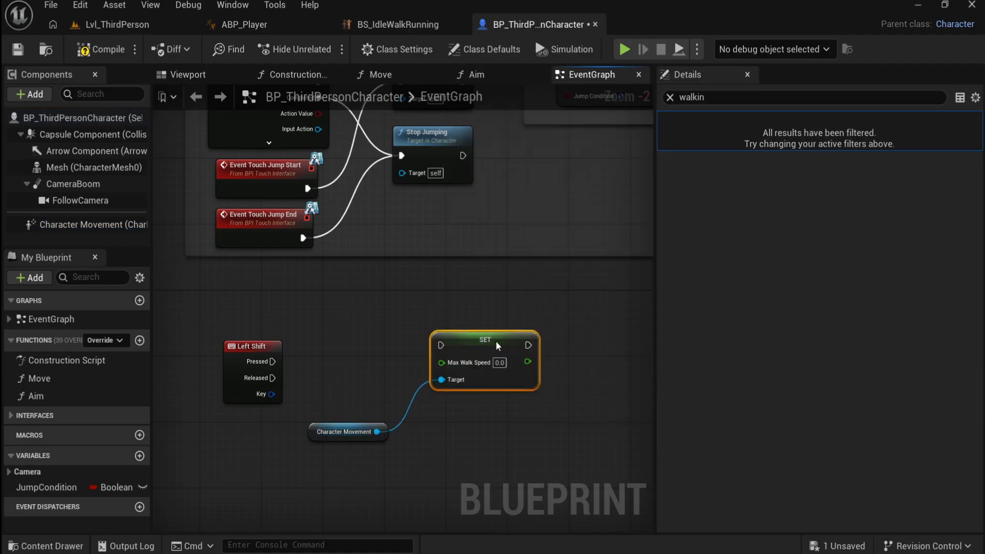
Step: Connect Left Shift's Pressed output to the Max Walk Speed setter, set its value to 600, and reposition the Character Movement reference
{"action": "left_click_drag", "start_coordinate": [273, 361], "coordinate": [483, 358]}
{"action": "left_click", "coordinate": [480, 379]}
{"action": "type", "text": "600"}
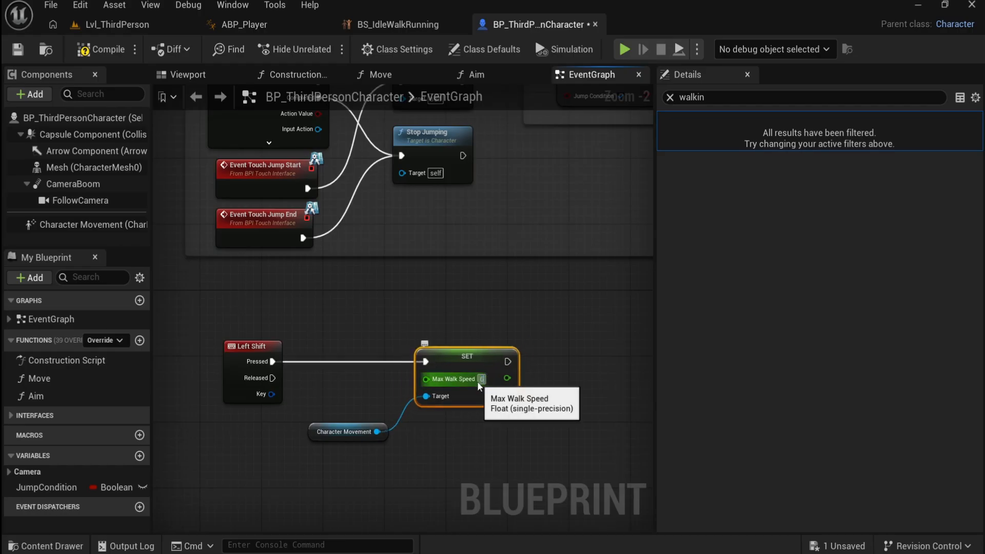
{"action": "key", "text": "Return"}
{"action": "left_click_drag", "start_coordinate": [359, 433], "coordinate": [321, 440]}
Step: Duplicate the setter with Max Walk Speed 500, and connect it to Left Shift's Released output and the Character Movement reference
{"action": "left_click", "coordinate": [493, 365]}
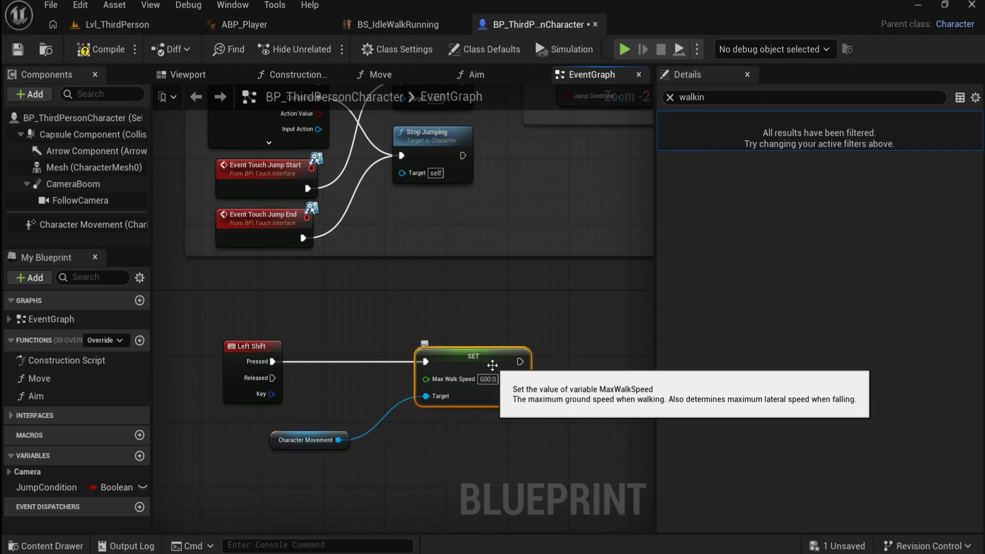
{"action": "key", "text": "ctrl+d"}
{"action": "left_click_drag", "start_coordinate": [519, 427], "coordinate": [435, 447]}
{"action": "left_click", "coordinate": [490, 465]}
{"action": "type", "text": "500"}
{"action": "key", "text": "Return"}
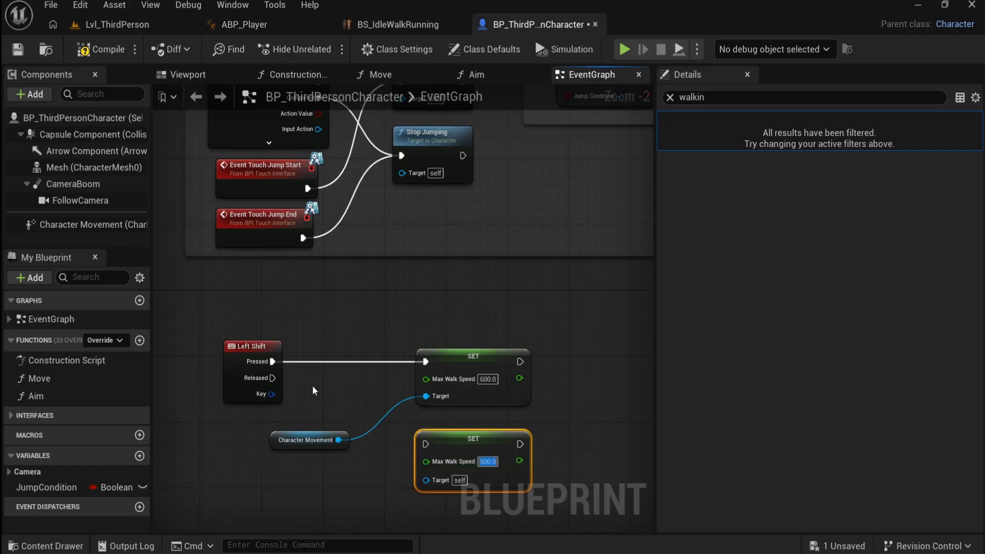
{"action": "left_click_drag", "start_coordinate": [272, 378], "coordinate": [426, 444]}
{"action": "left_click_drag", "start_coordinate": [340, 441], "coordinate": [425, 479]}
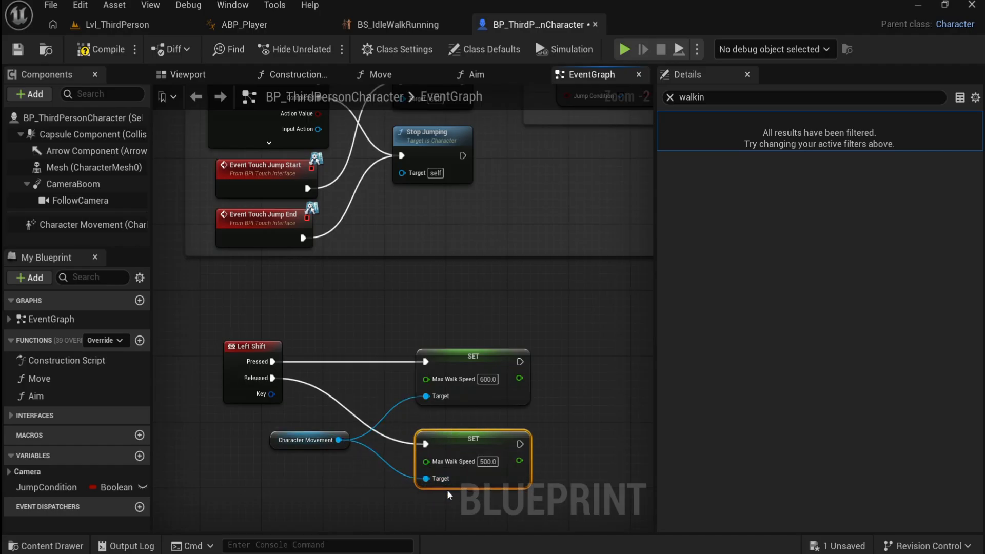
Step: Compile and save the BP_ThirdPersonCharacter blueprint
{"action": "left_click", "coordinate": [568, 416]}
{"action": "left_click", "coordinate": [95, 57]}
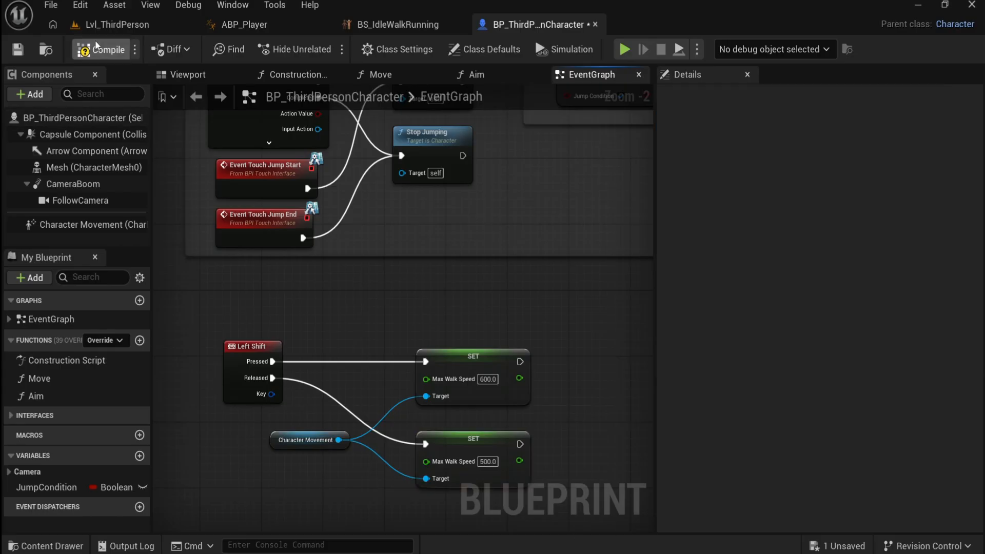
{"action": "left_click", "coordinate": [17, 50]}
Step: Group the Left Shift event, Character Movement reference and both Max Walk Speed setters in a comment box titled "Running"
{"action": "mouse_move", "coordinate": [179, 288]}
{"action": "left_mouse_down"}
{"action": "mouse_move", "coordinate": [458, 460]}
{"action": "mouse_move", "coordinate": [574, 505]}
{"action": "mouse_move", "coordinate": [554, 497]}
{"action": "left_mouse_up"}
{"action": "key", "text": "c"}
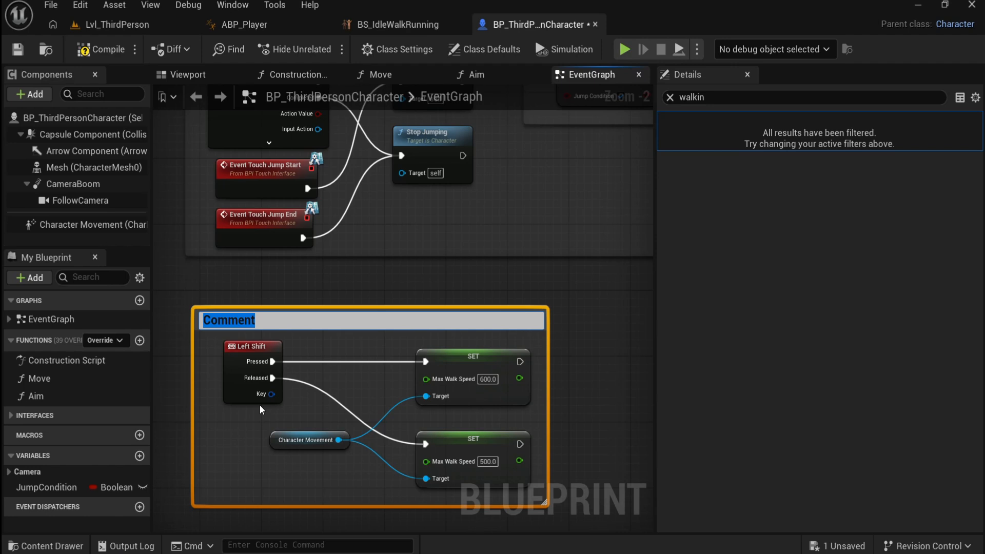
{"action": "type", "text": "Running"}
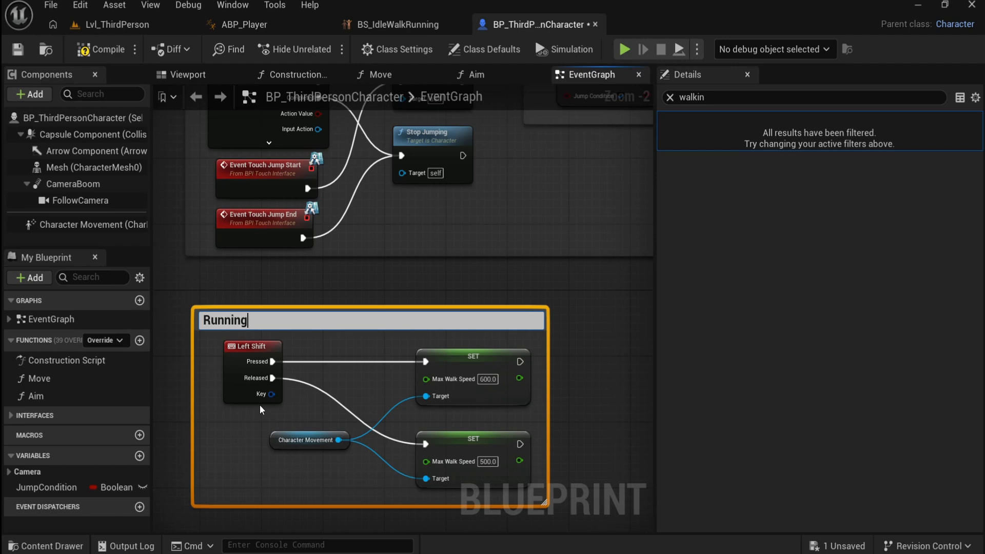
{"action": "key", "text": "Return"}
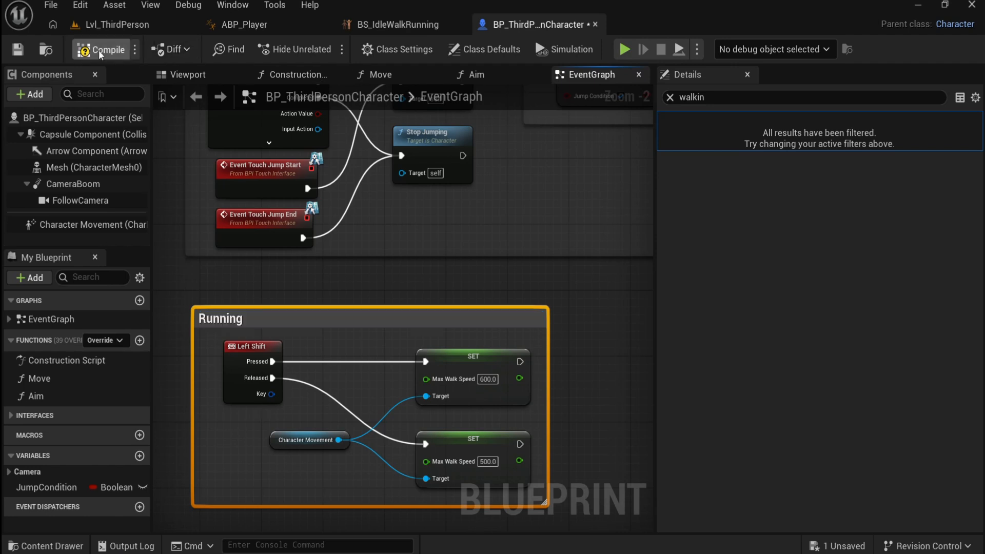
Step: Play the Lvl_ThirdPerson level and move the character back and forth across the floor to check its walking and running movement
{"action": "left_click", "coordinate": [123, 31]}
{"action": "key", "text": "alt+p"}
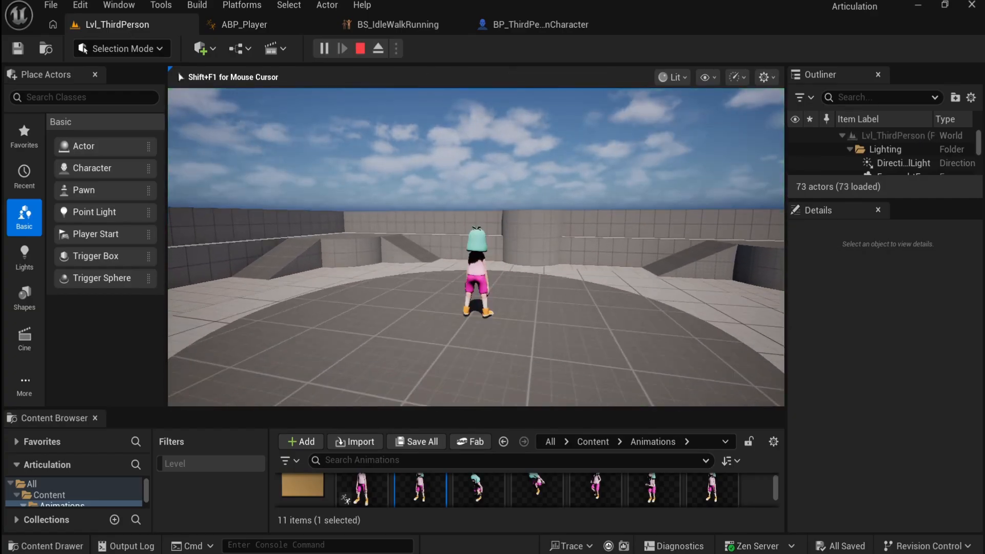
{"action": "key", "text": "s"}
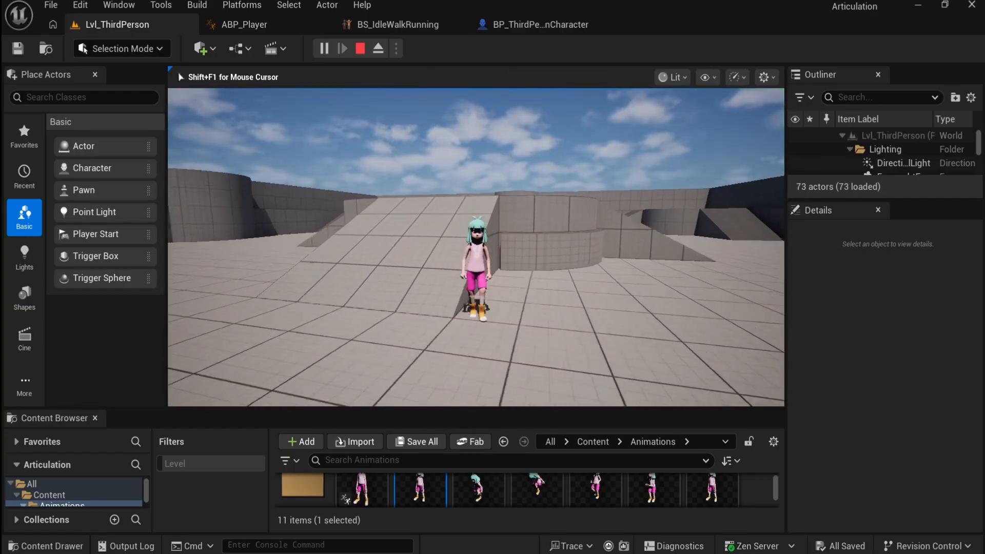
{"action": "key", "text": "w"}
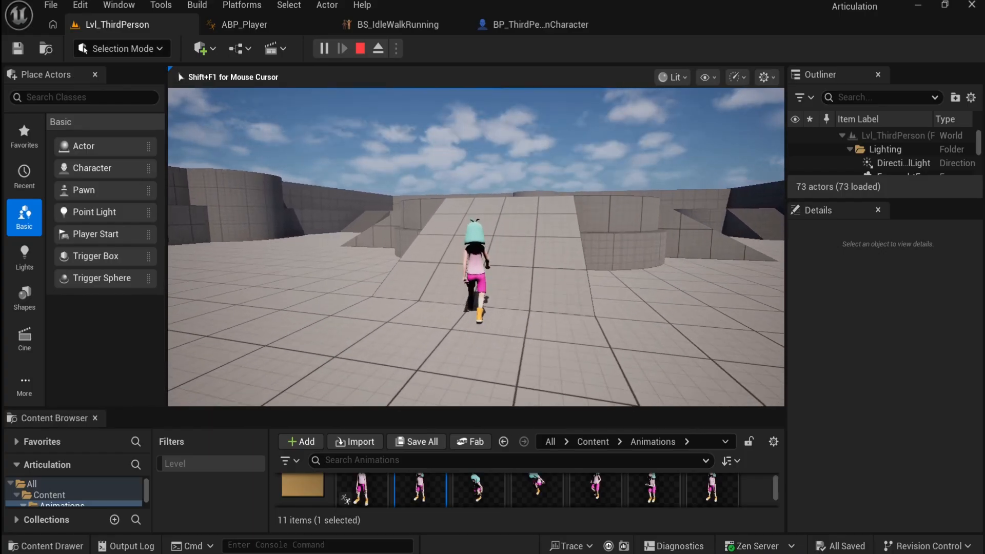
{"action": "key", "text": "s"}
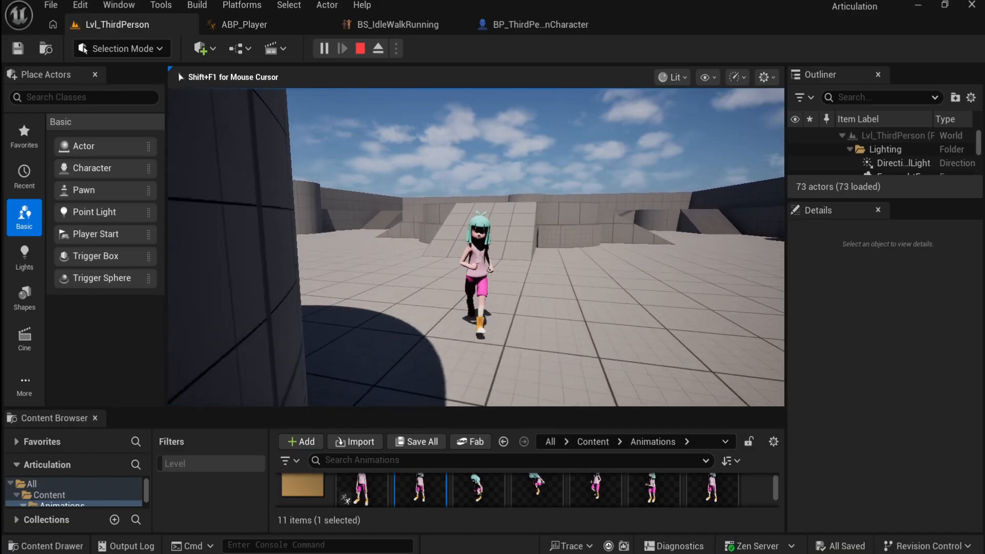
{"action": "key", "text": "w"}
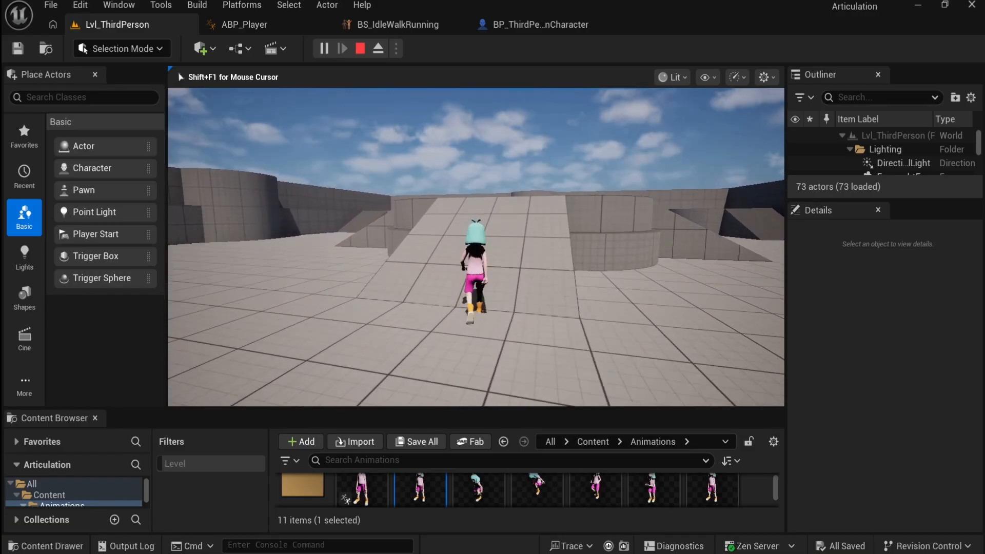
{"action": "key", "text": "s"}
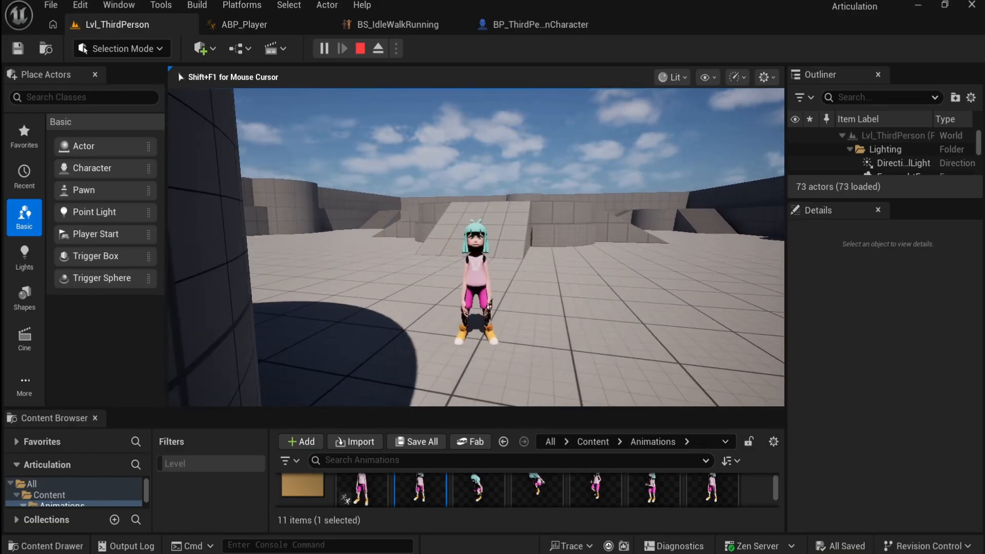
{"action": "key", "text": "d"}
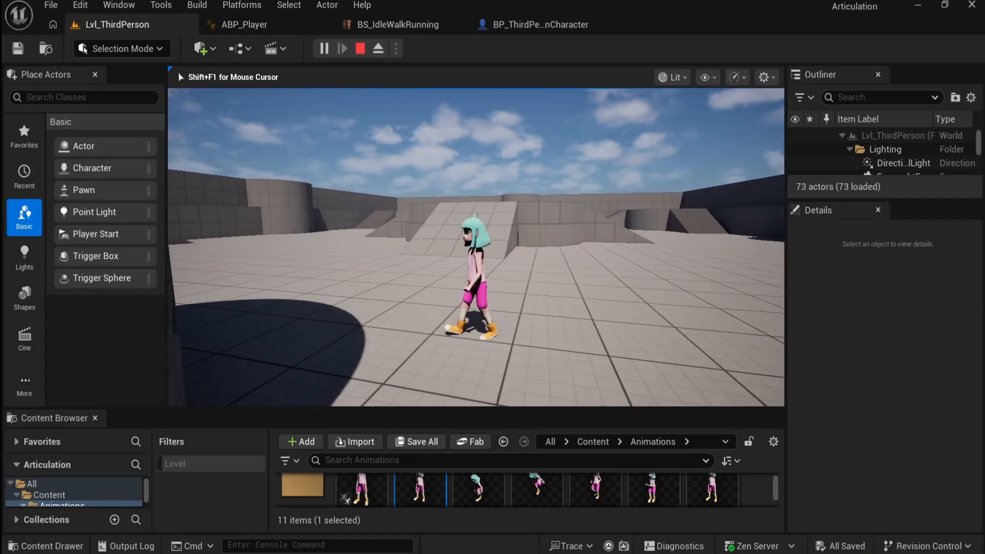
{"action": "key", "text": "s"}
{"action": "key", "text": "w"}
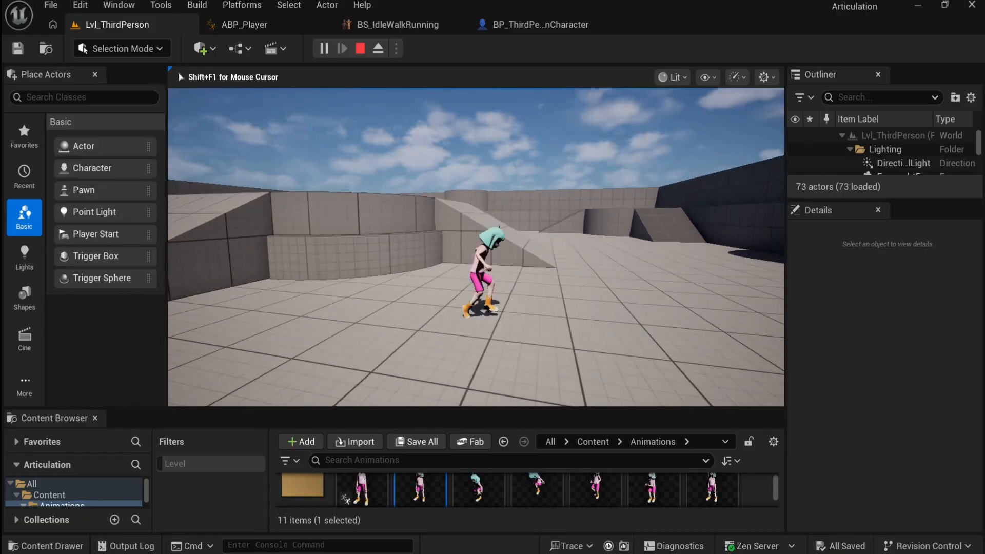
{"action": "key", "text": "w"}
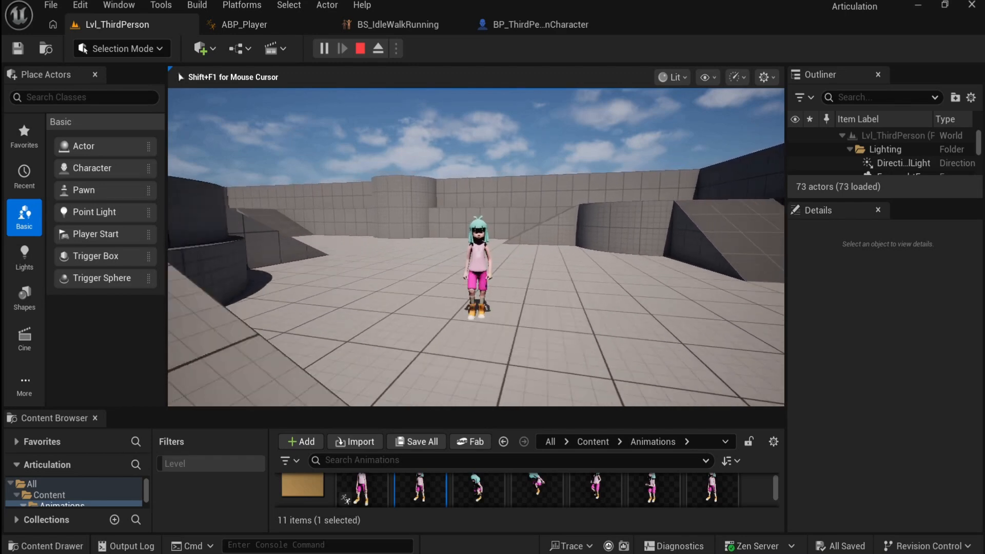
{"action": "key", "text": "s"}
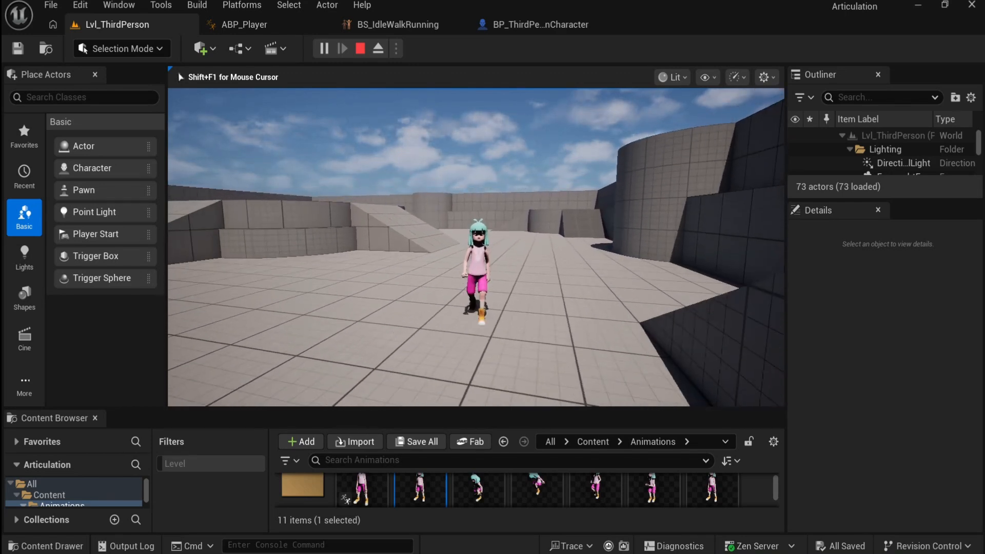